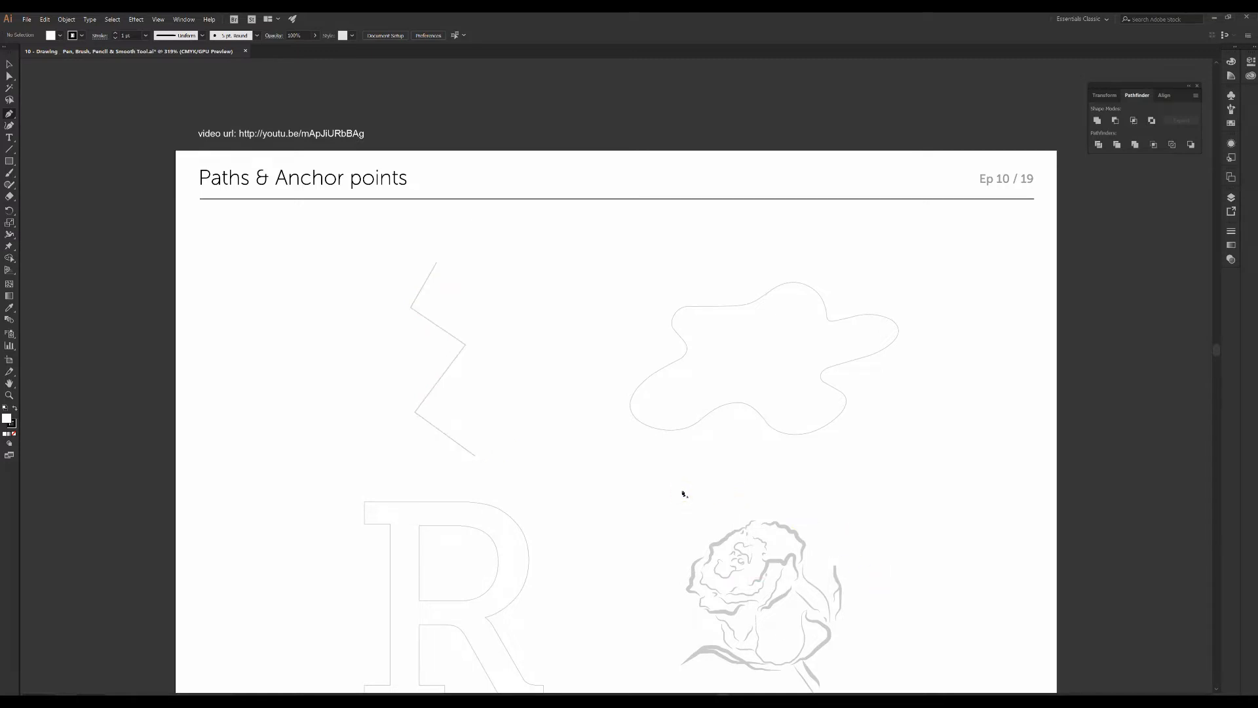
- Examine the Paths & Anchor points artboard and the overall layout of both practice artboards
scroll(683, 494, down, 3)
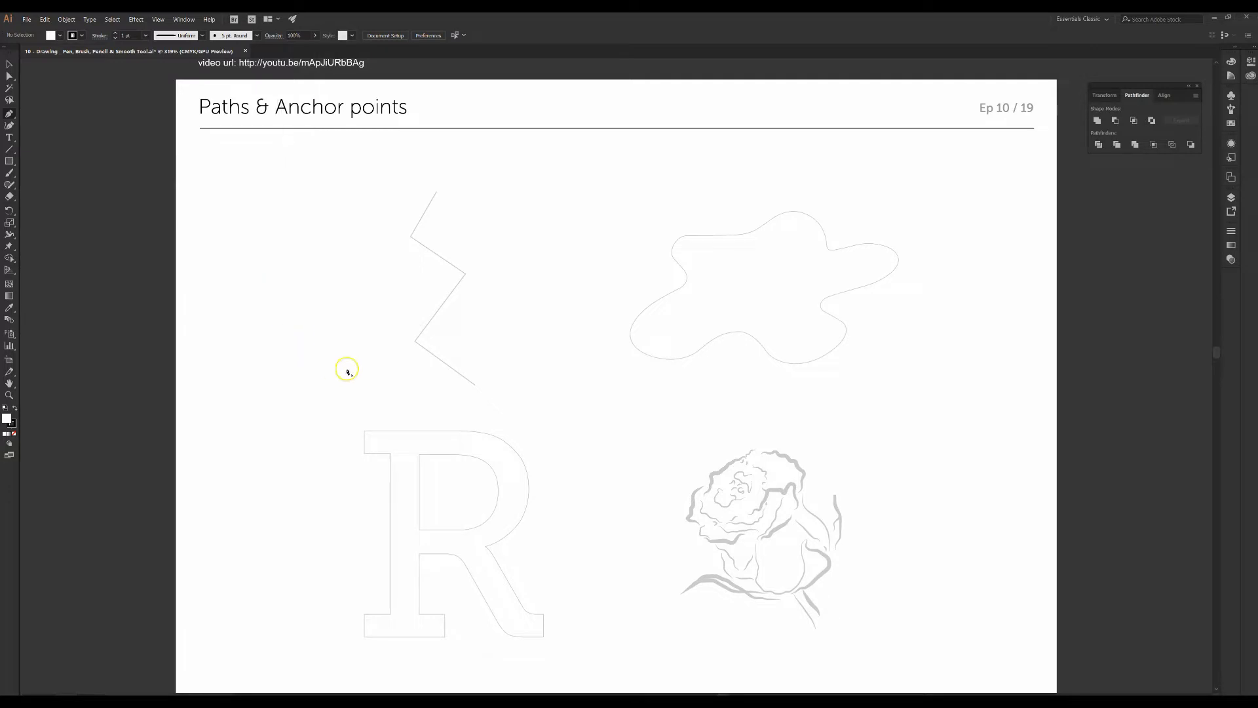
scroll(363, 367, down, 1)
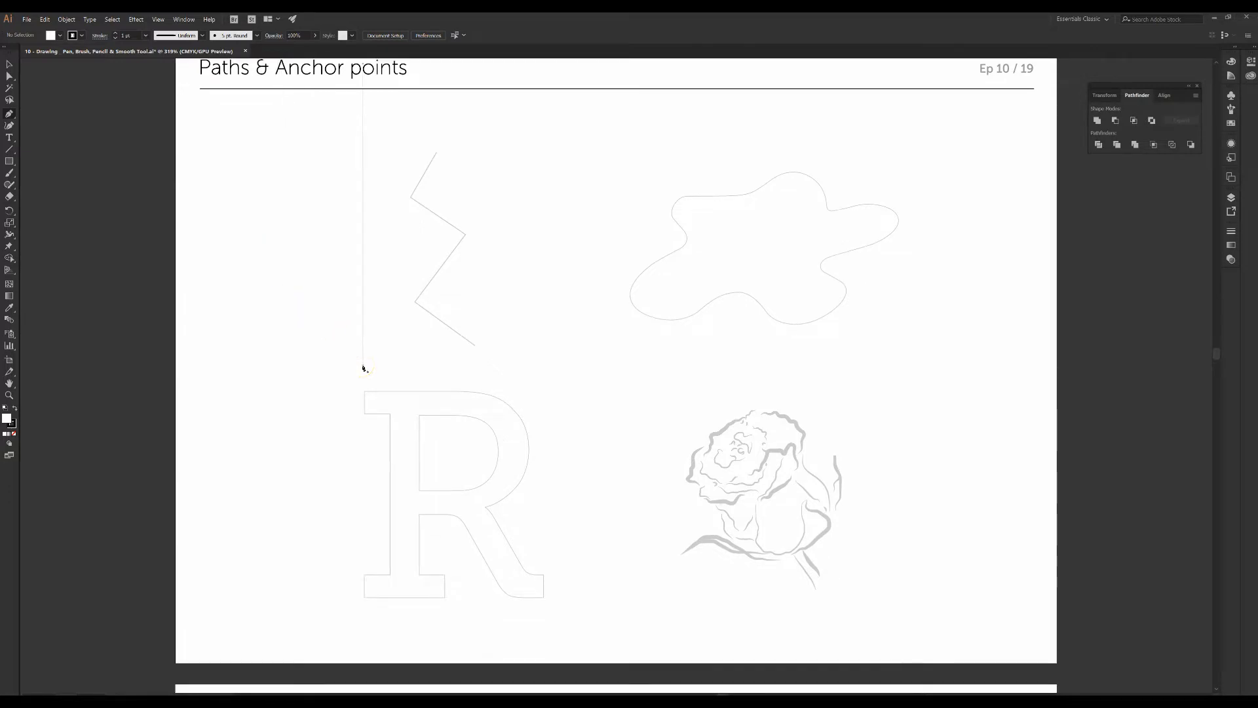
scroll(363, 368, up, 1)
key(ctrl+minus)
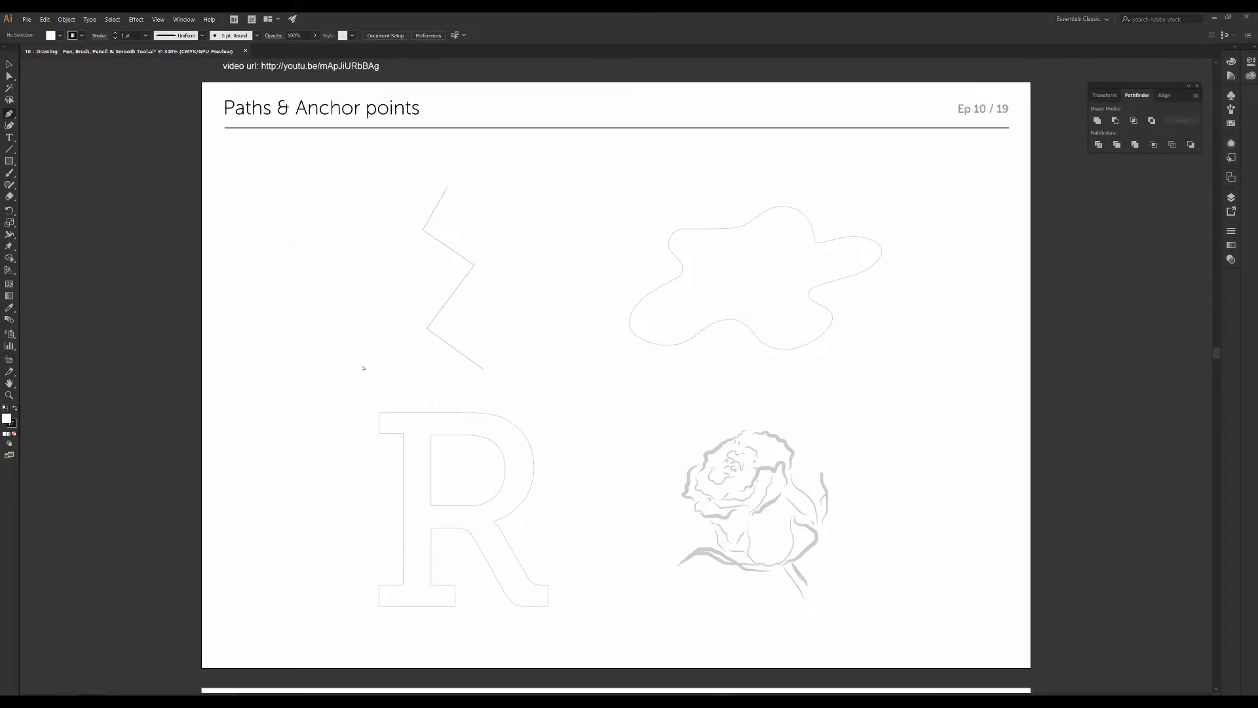
key(ctrl+minus)
key(ctrl+minus)
key(ctrl+minus)
key(minus)
scroll(419, 379, down, 2)
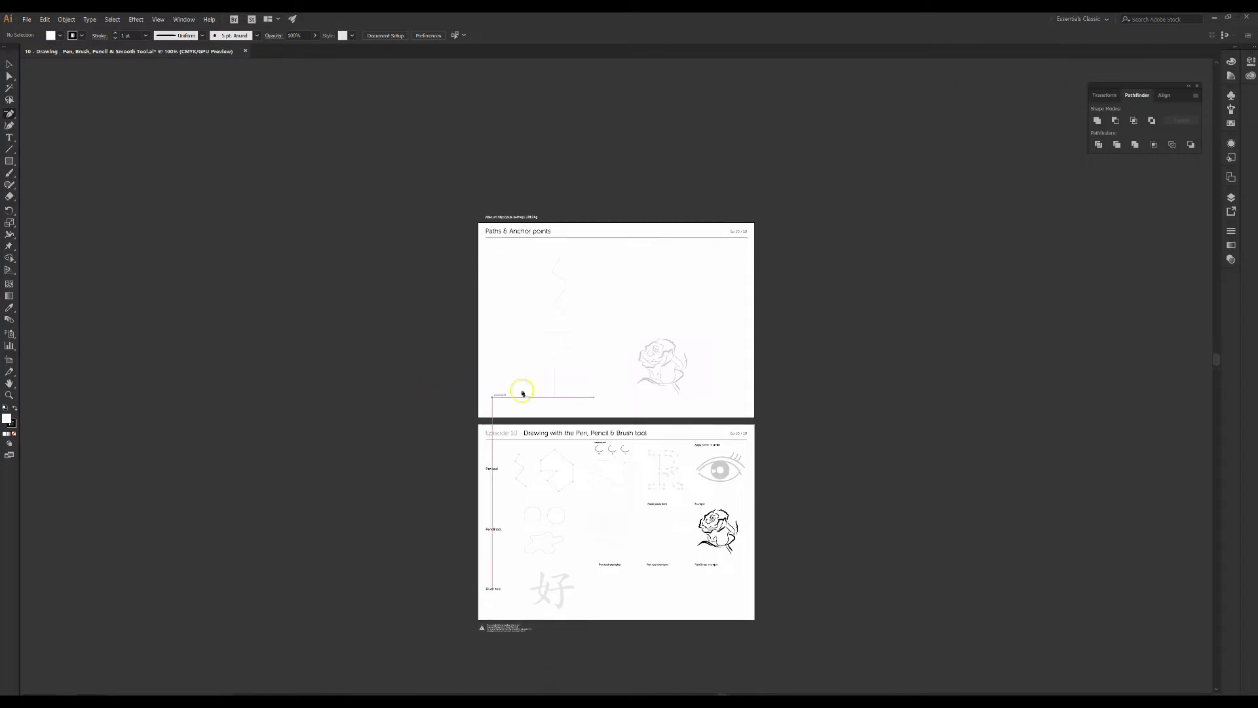
key(ctrl+plus)
key(ctrl+plus)
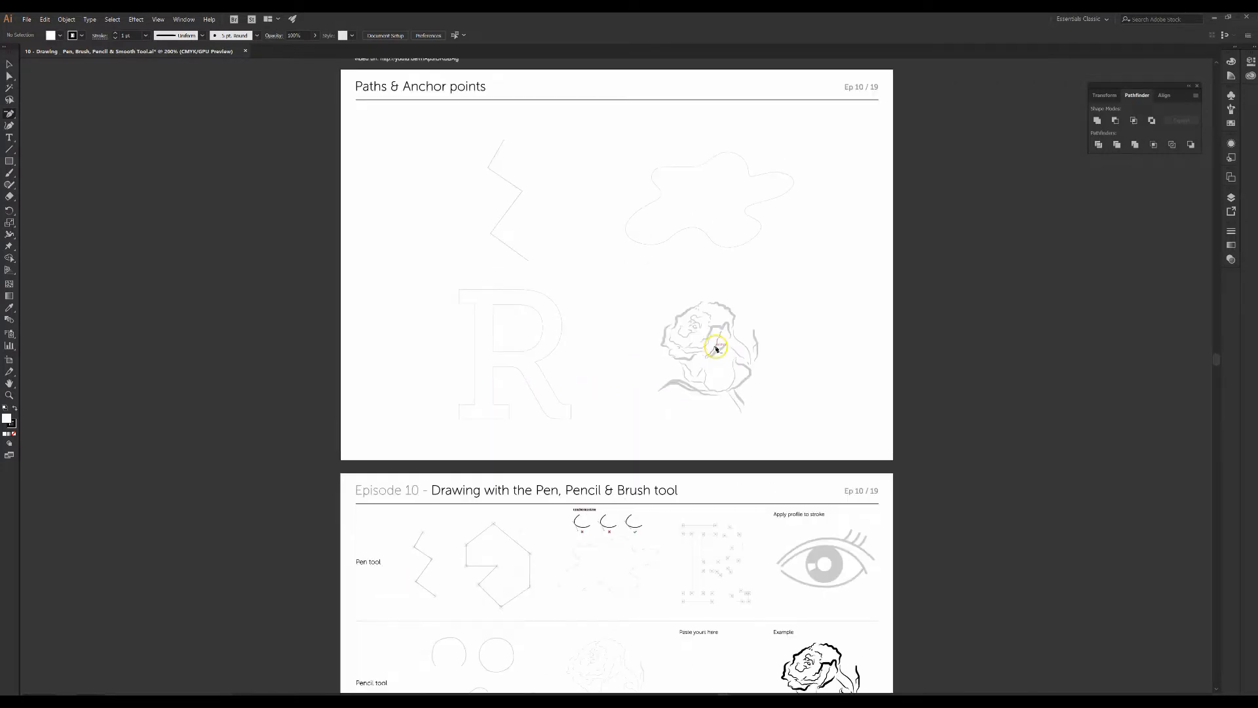
- Examine the Pen, Pencil and Brush tool exercises on the Episode 10 artboard
scroll(738, 258, down, 2)
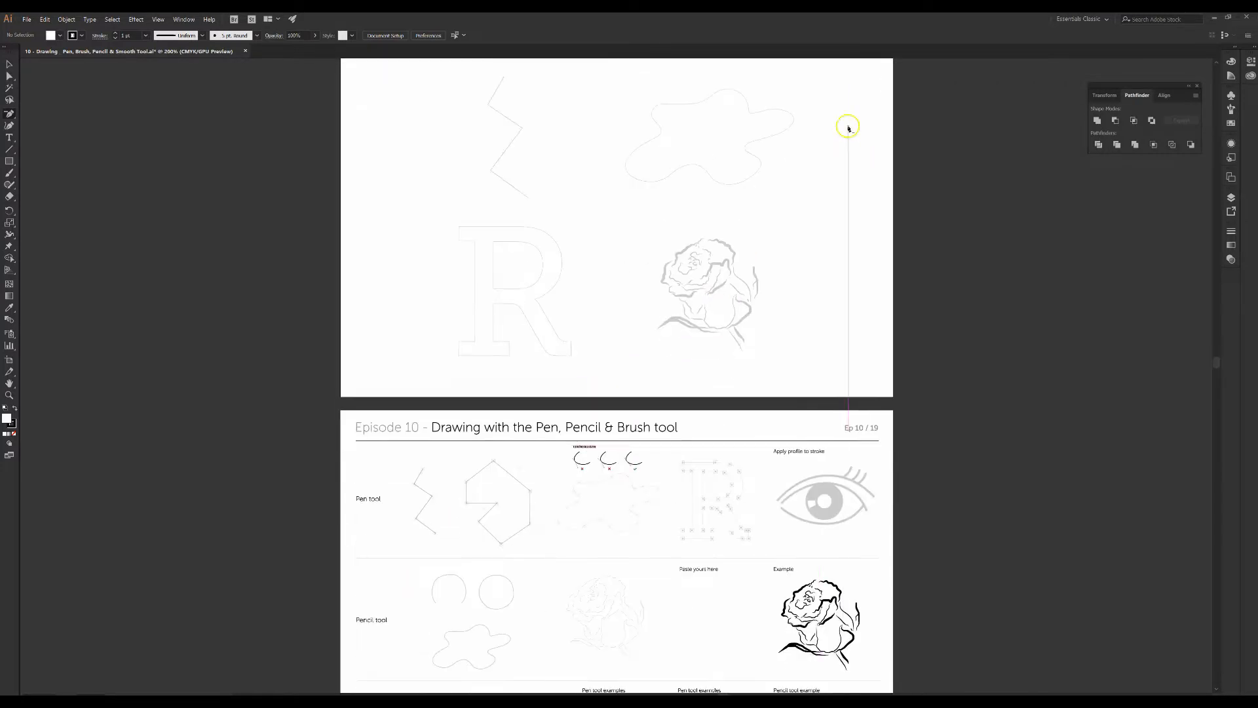
scroll(721, 377, down, 2)
scroll(711, 387, down, 2)
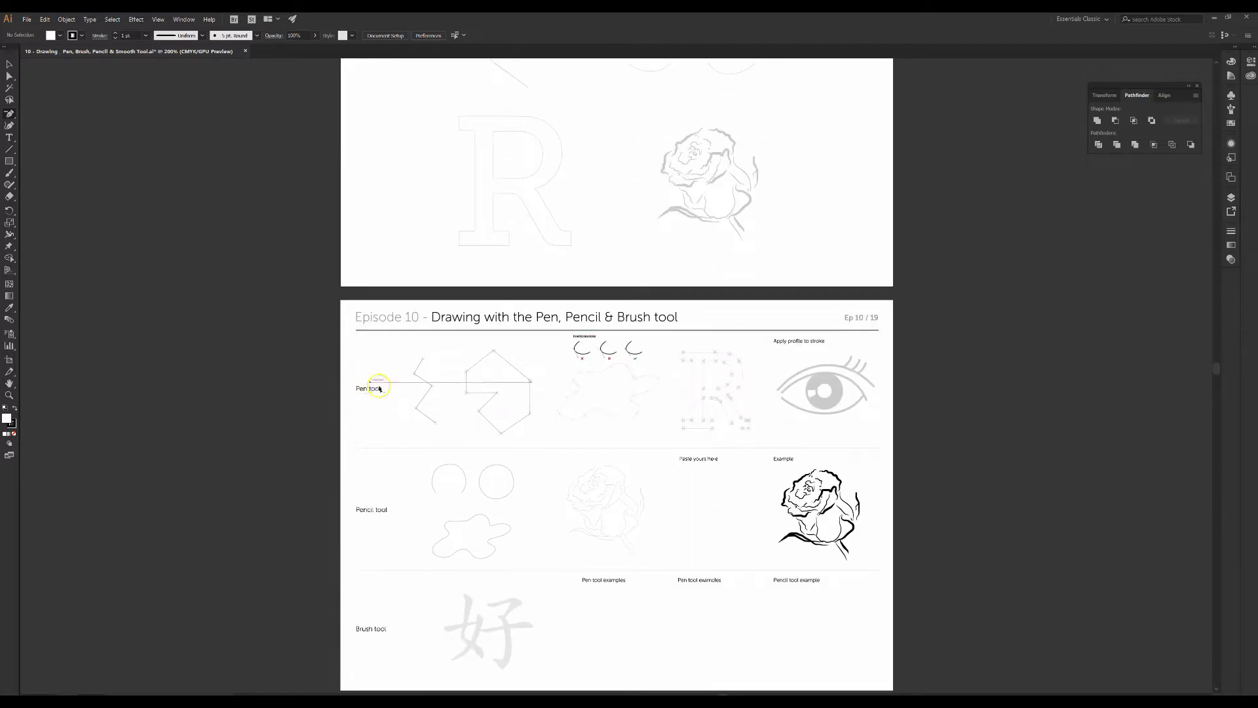
scroll(376, 385, down, 2)
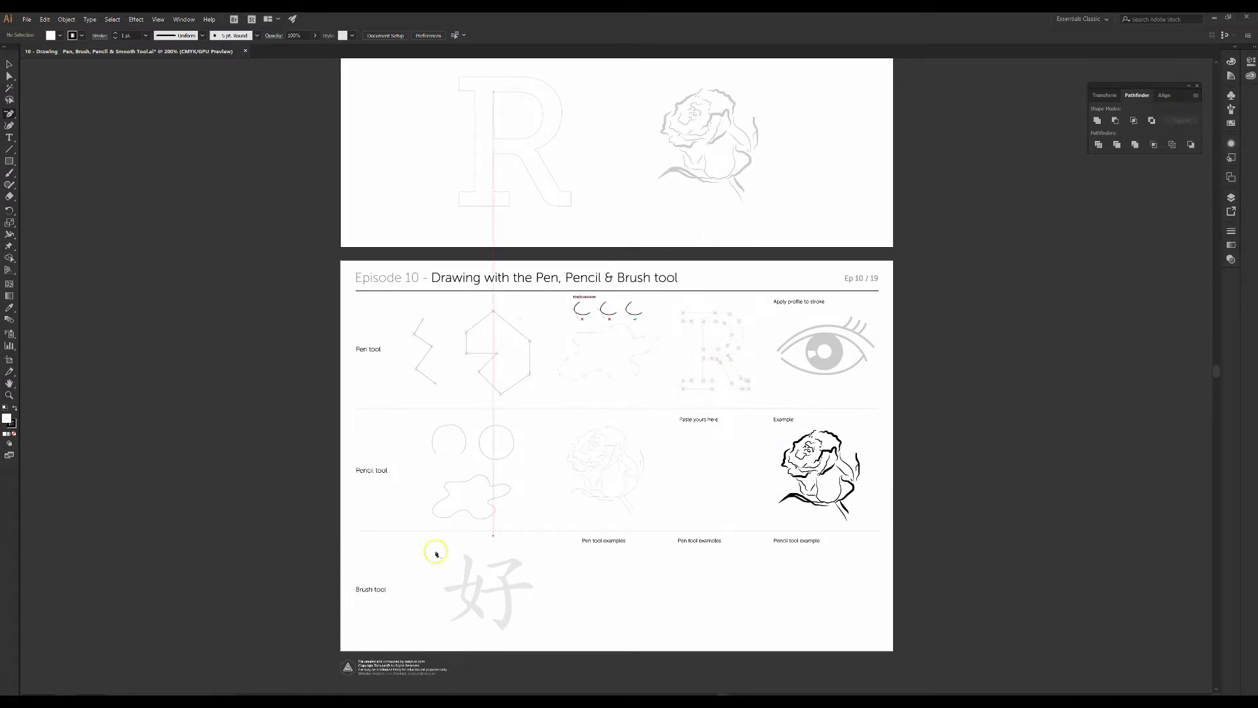
scroll(530, 604, up, 1)
scroll(530, 604, up, 2)
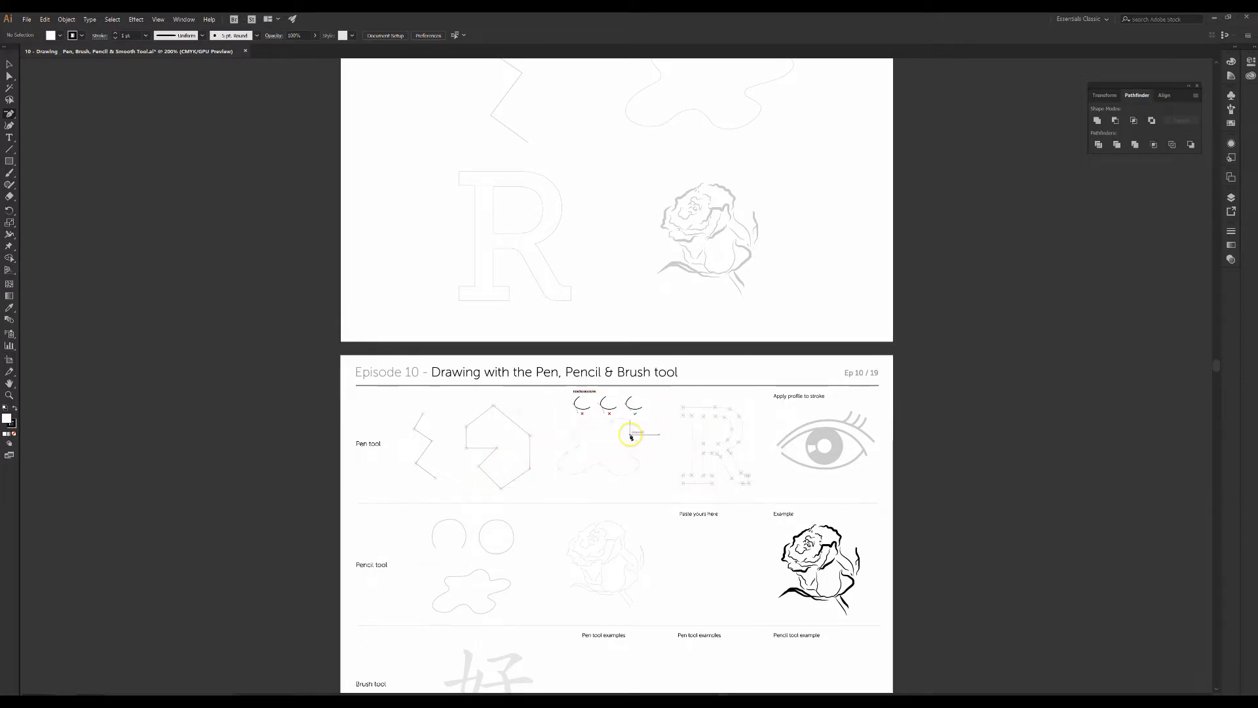
scroll(610, 435, up, 2)
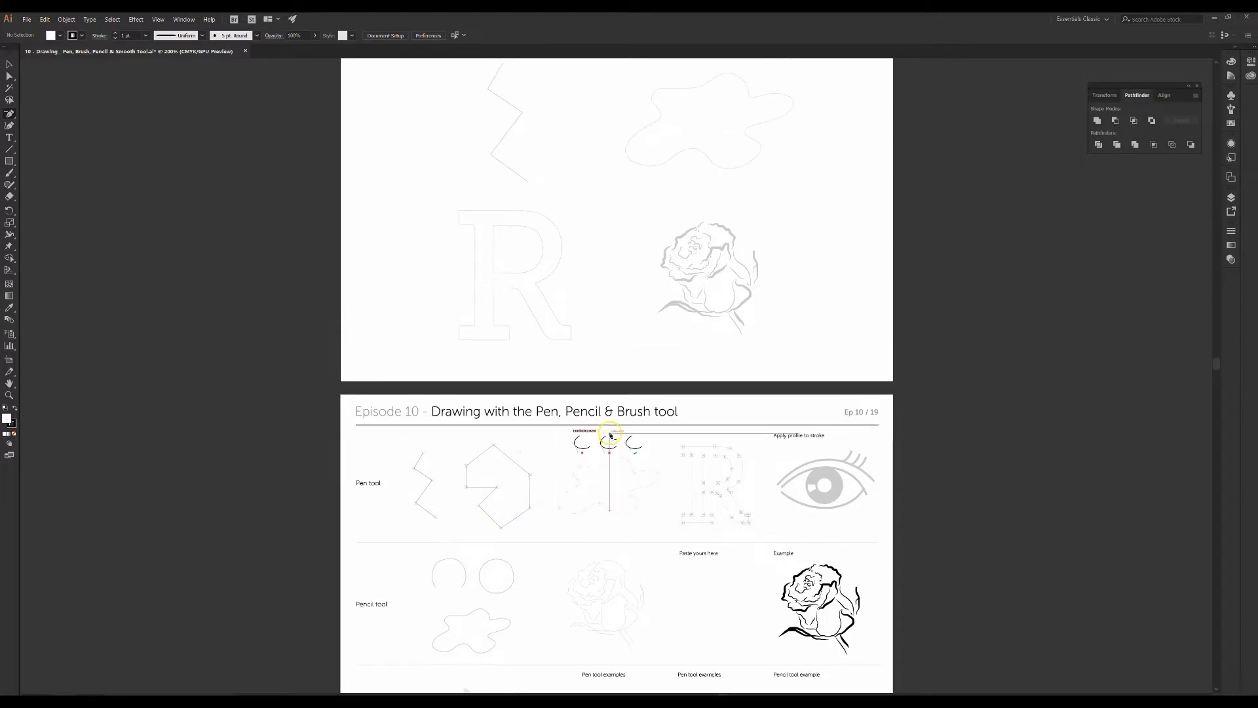
scroll(602, 445, down, 1)
scroll(598, 452, down, 1)
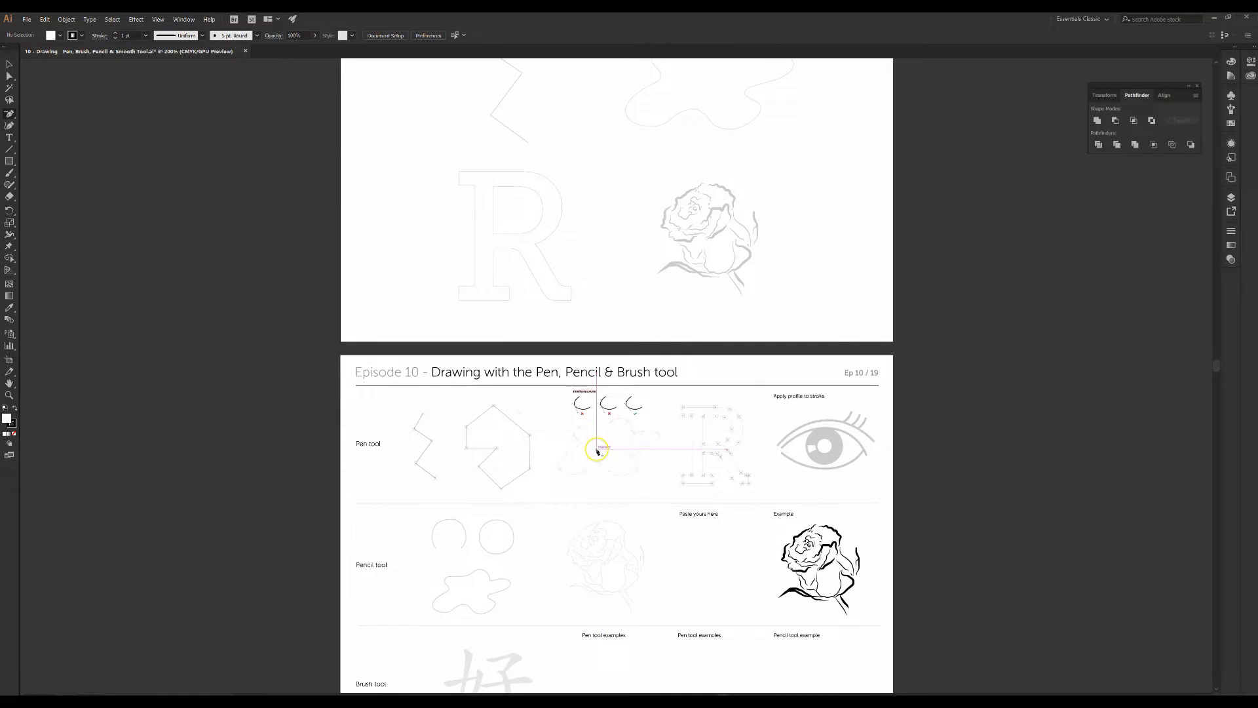
scroll(579, 442, down, 1)
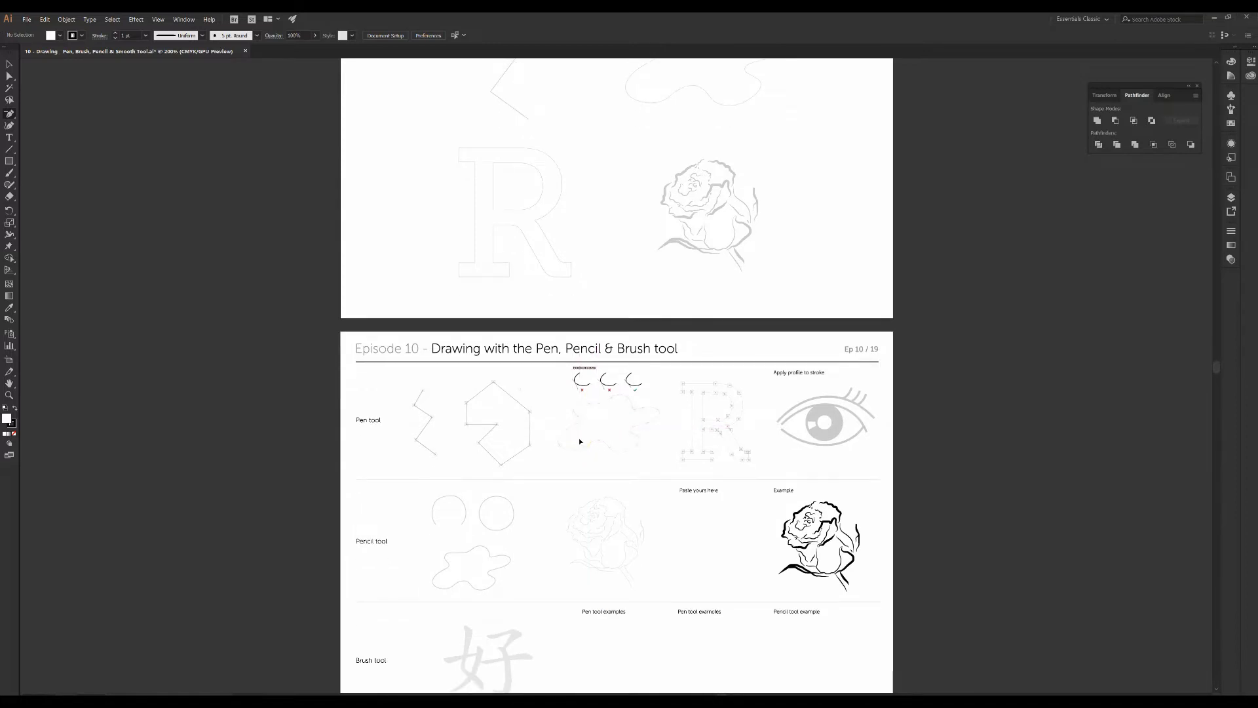
key(ctrl+plus)
key(ctrl+plus)
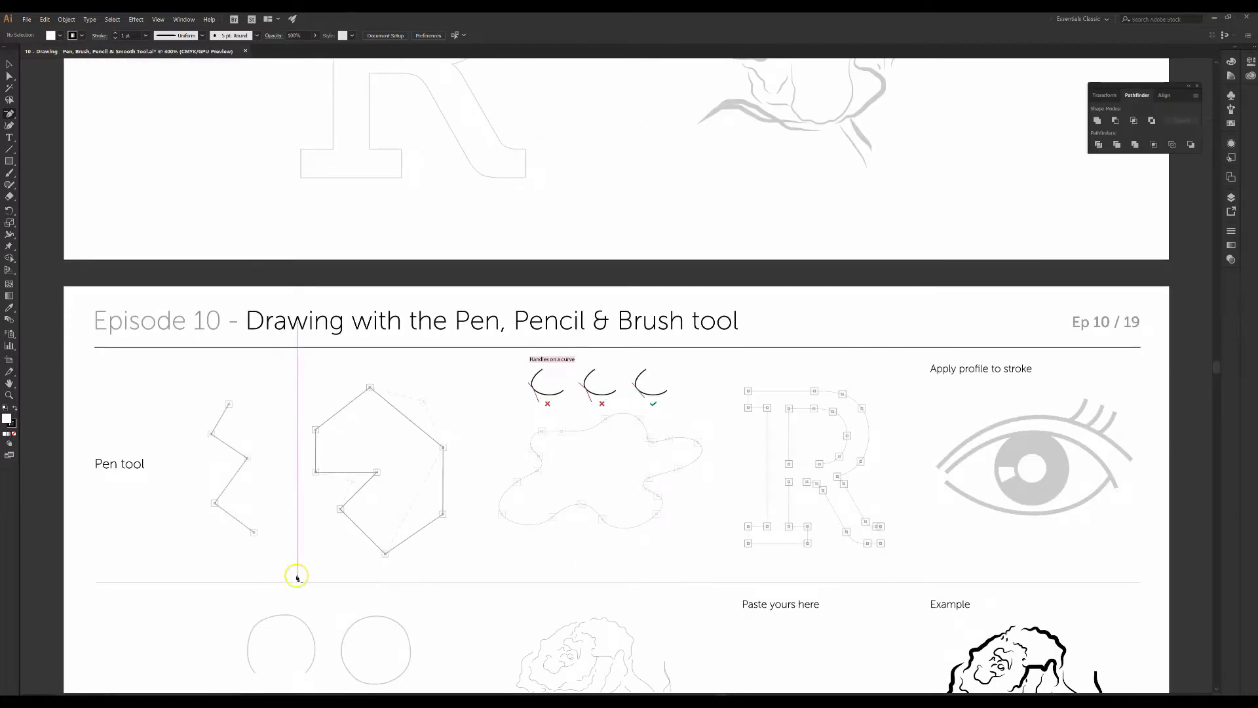
scroll(297, 577, down, 2)
scroll(705, 436, down, 1)
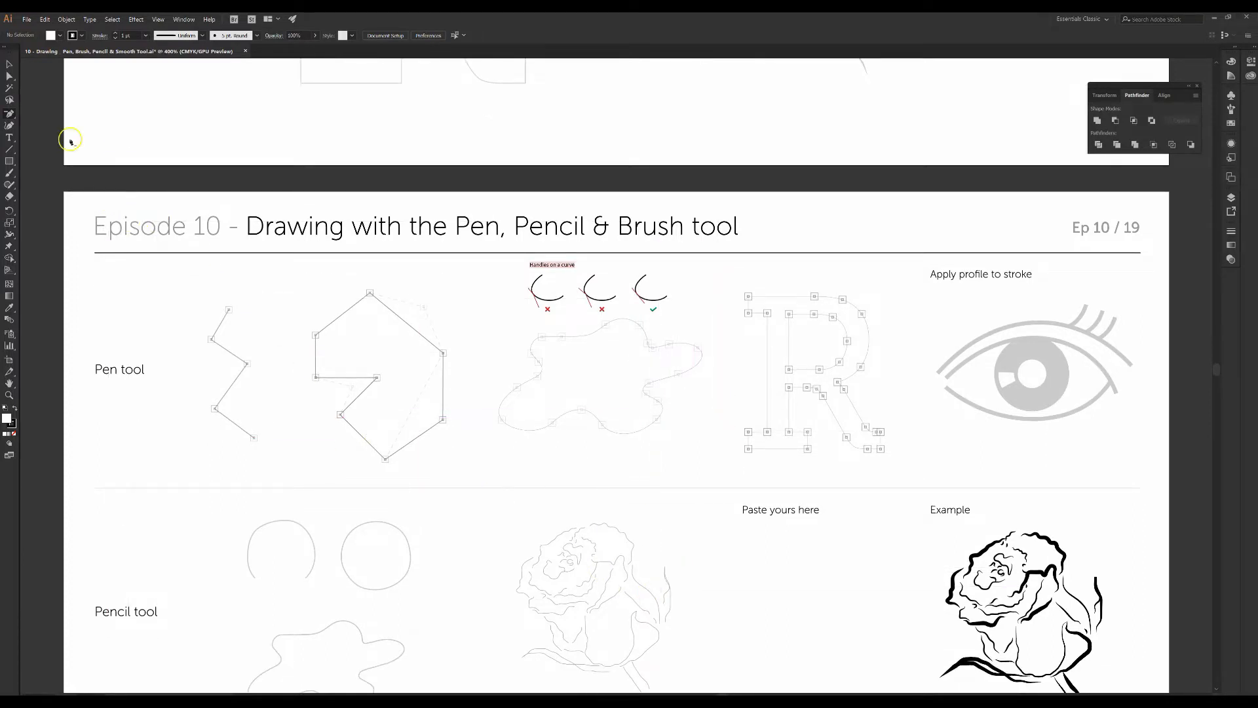
- Activate the Pen tool and detach its tool group as a floating toolbar beside the main tools
click(11, 117)
click(48, 115)
click(10, 115)
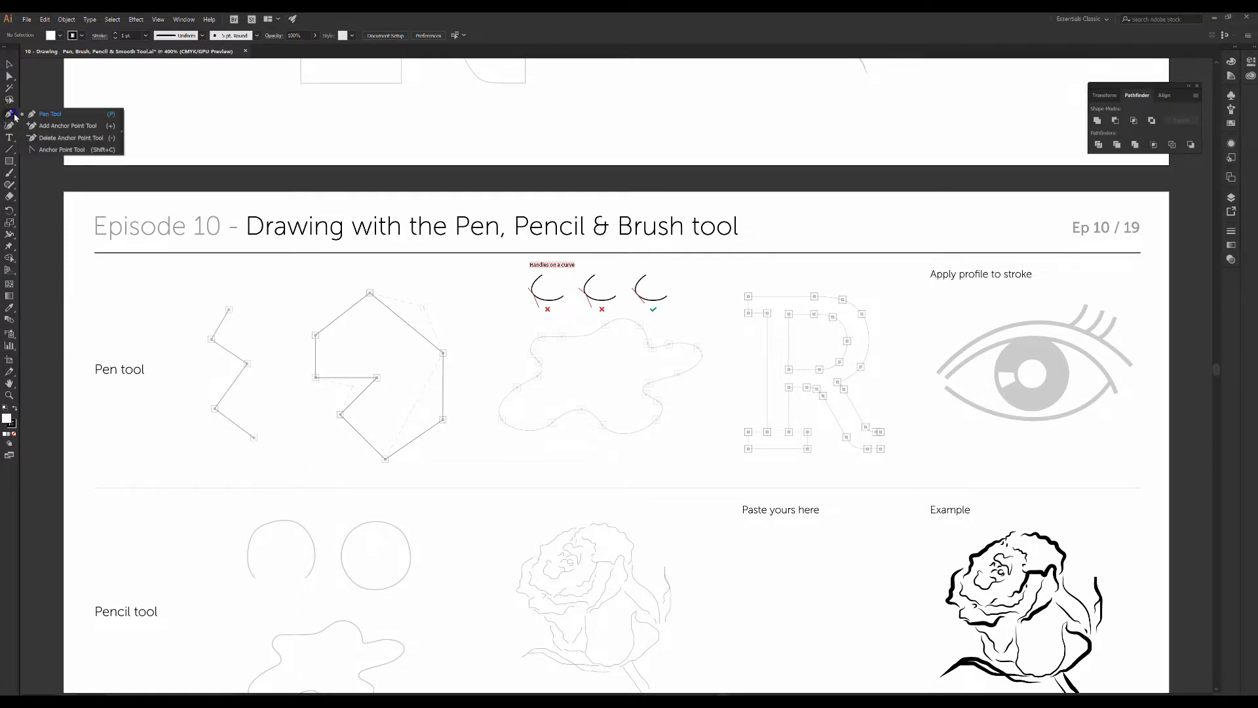
click(122, 136)
drag(36, 121, 92, 123)
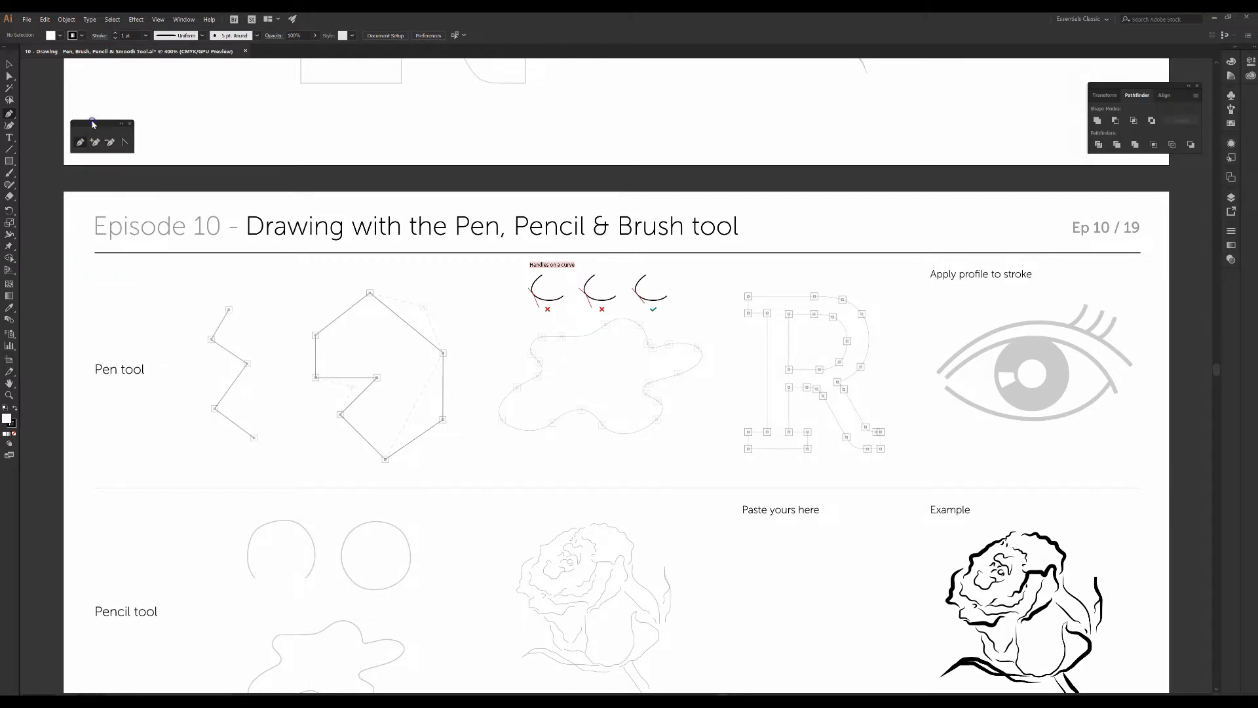
click(11, 117)
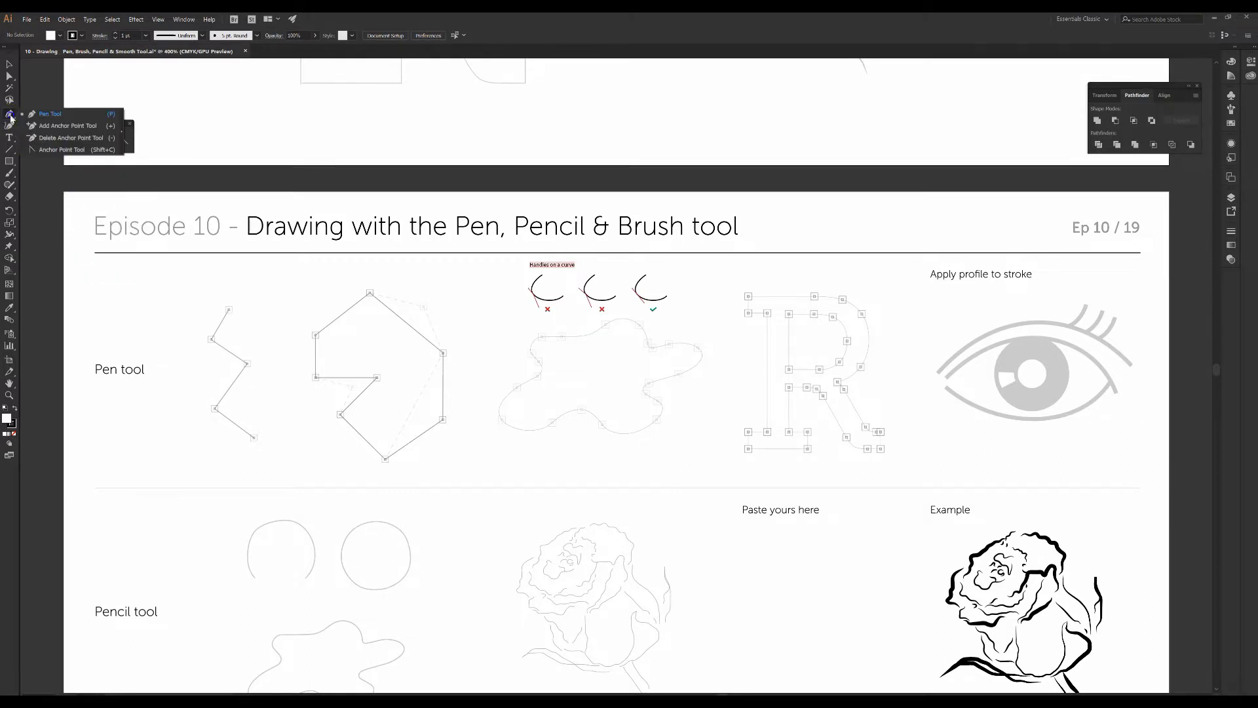
click(42, 173)
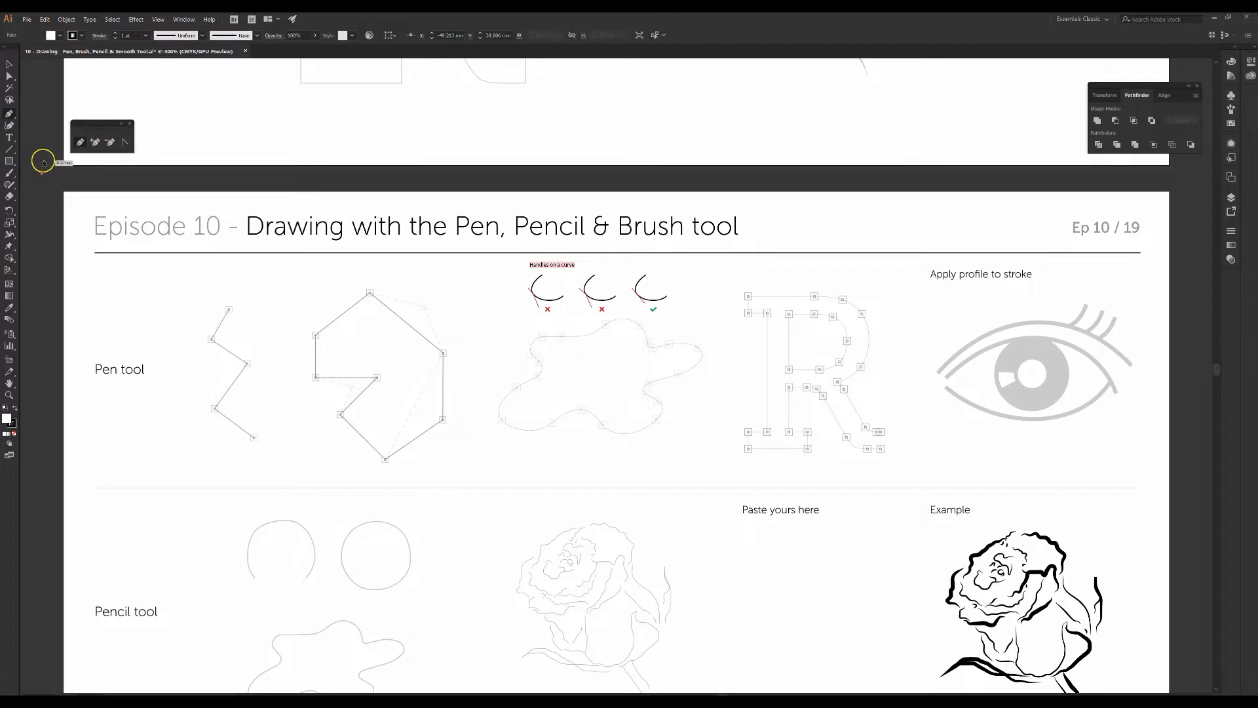
key(ctrl+z)
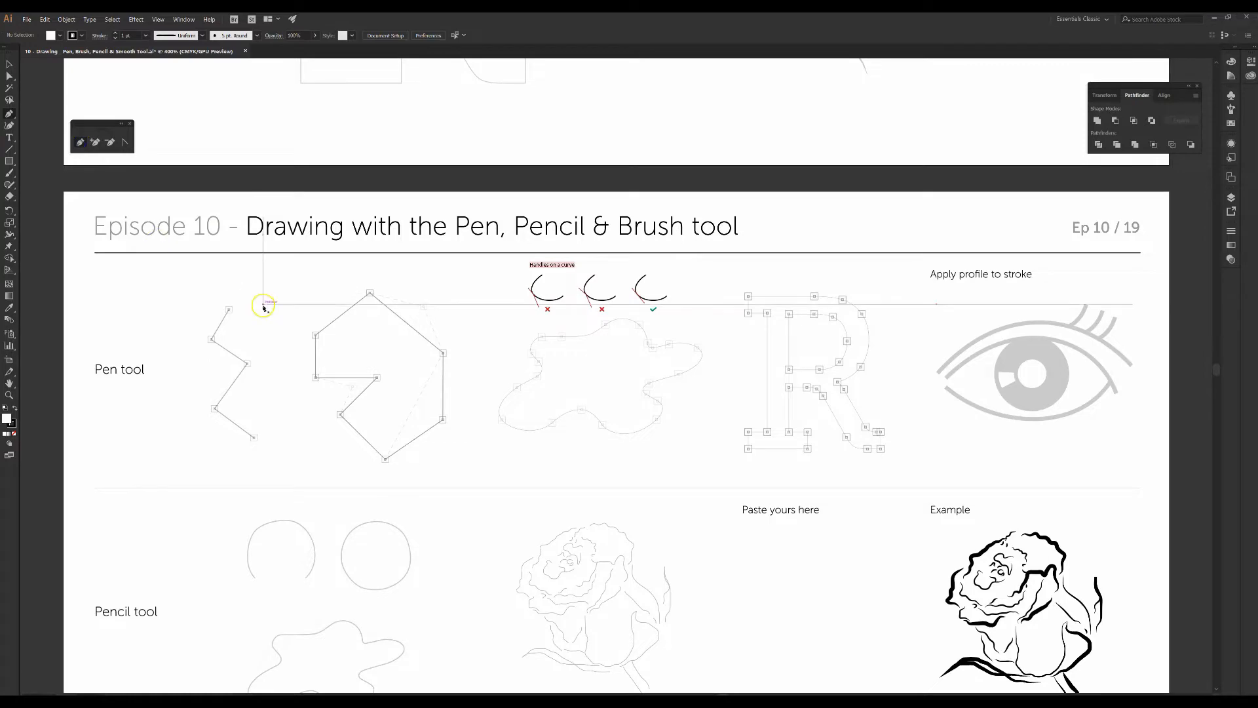
- Draw an open zigzag path of twelve straight-line anchor points with the Pen tool, beside the zigzag template on the Paths & Anchor points artboard
scroll(262, 393, up, 1)
scroll(308, 545, up, 12)
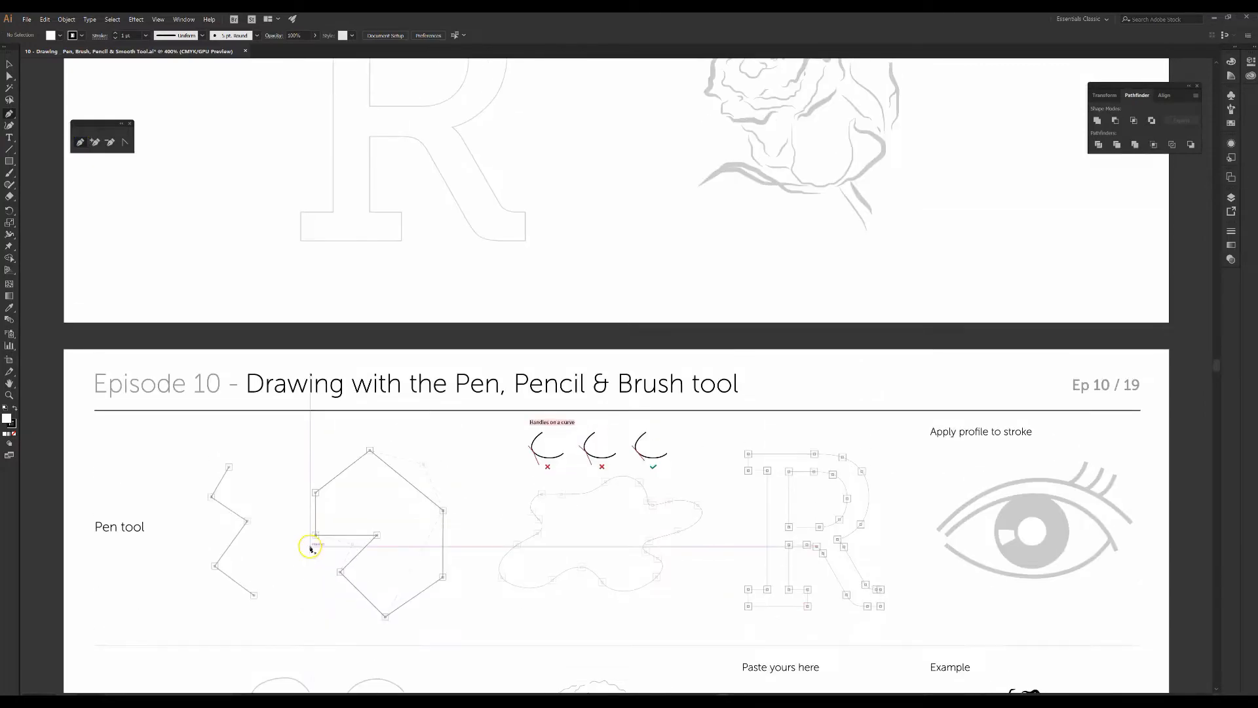
scroll(308, 545, up, 9)
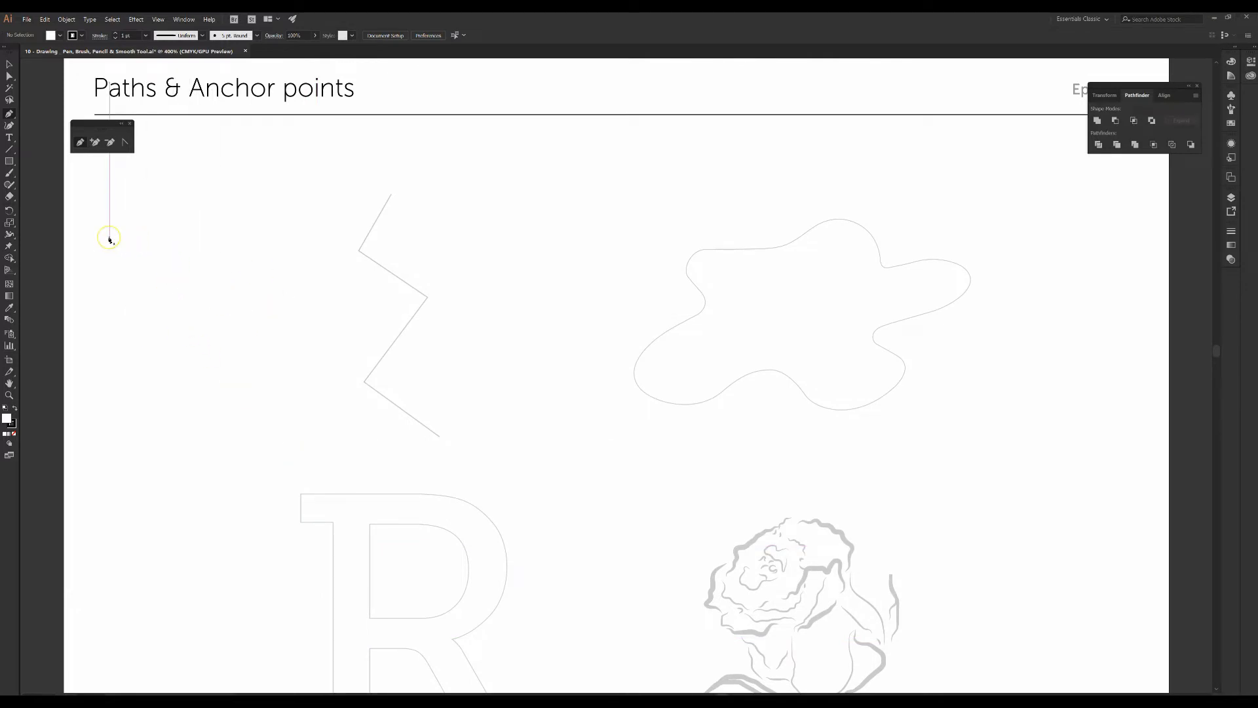
click(110, 238)
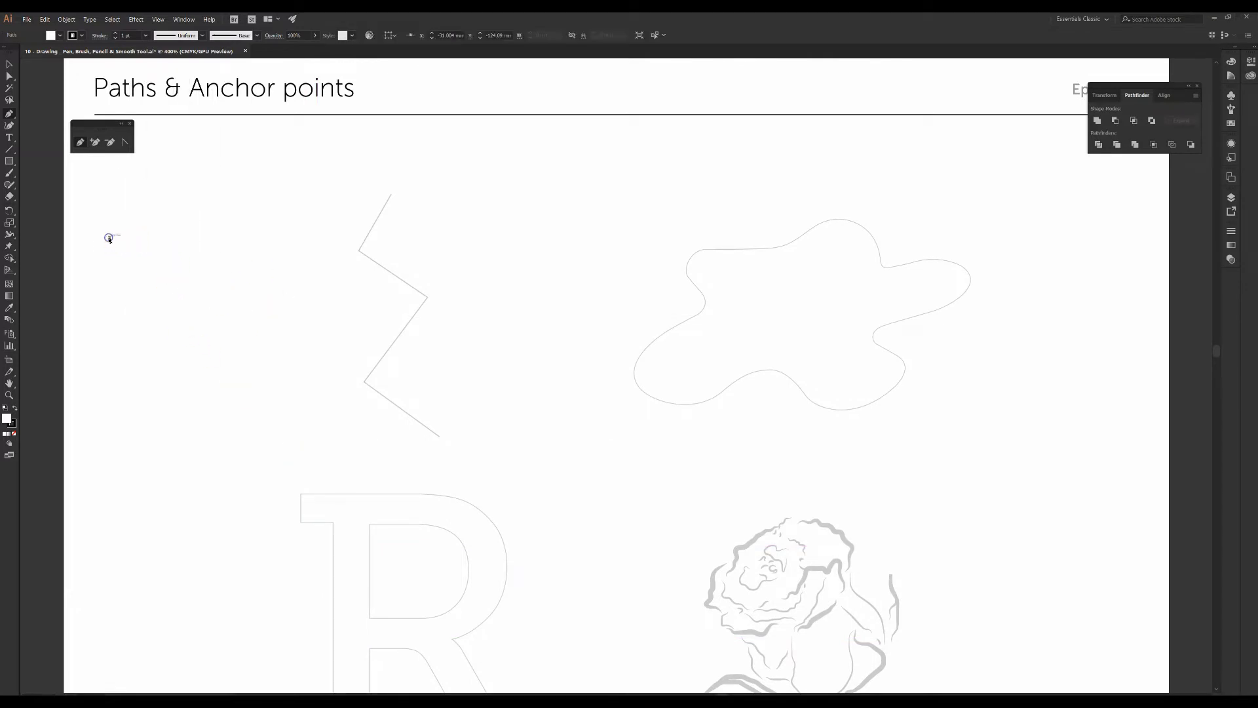
click(166, 199)
click(223, 249)
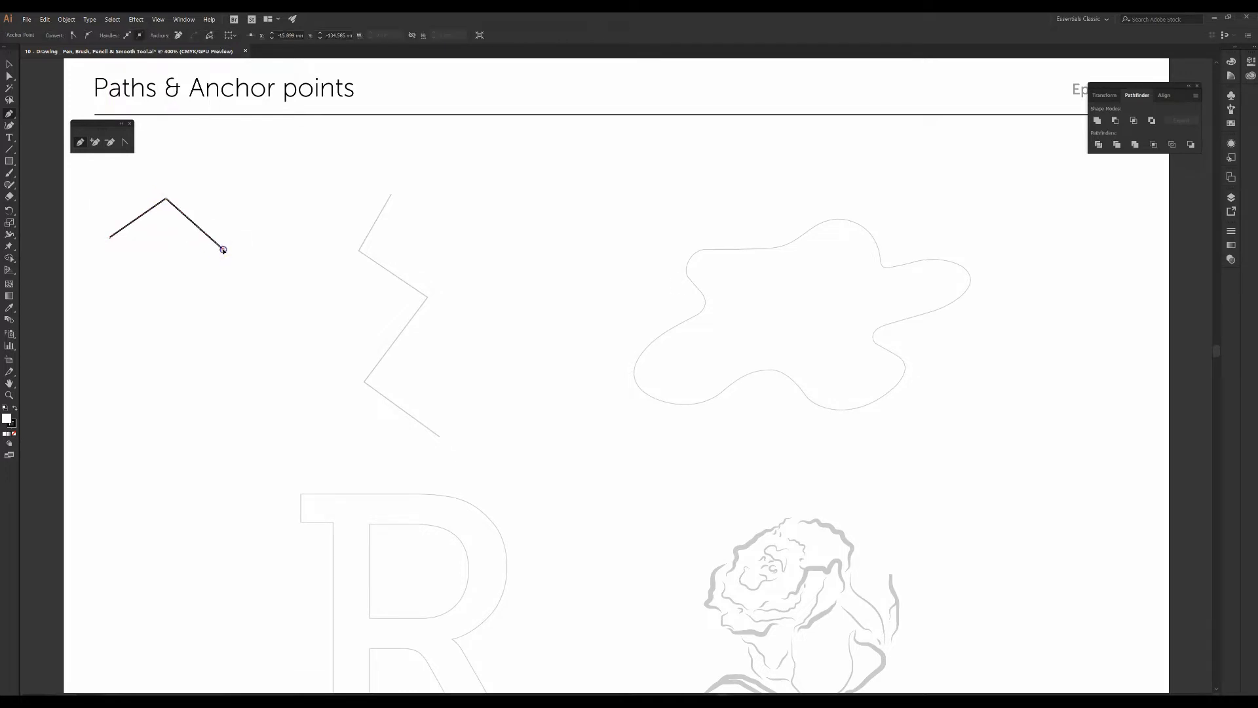
click(183, 320)
click(166, 391)
click(290, 399)
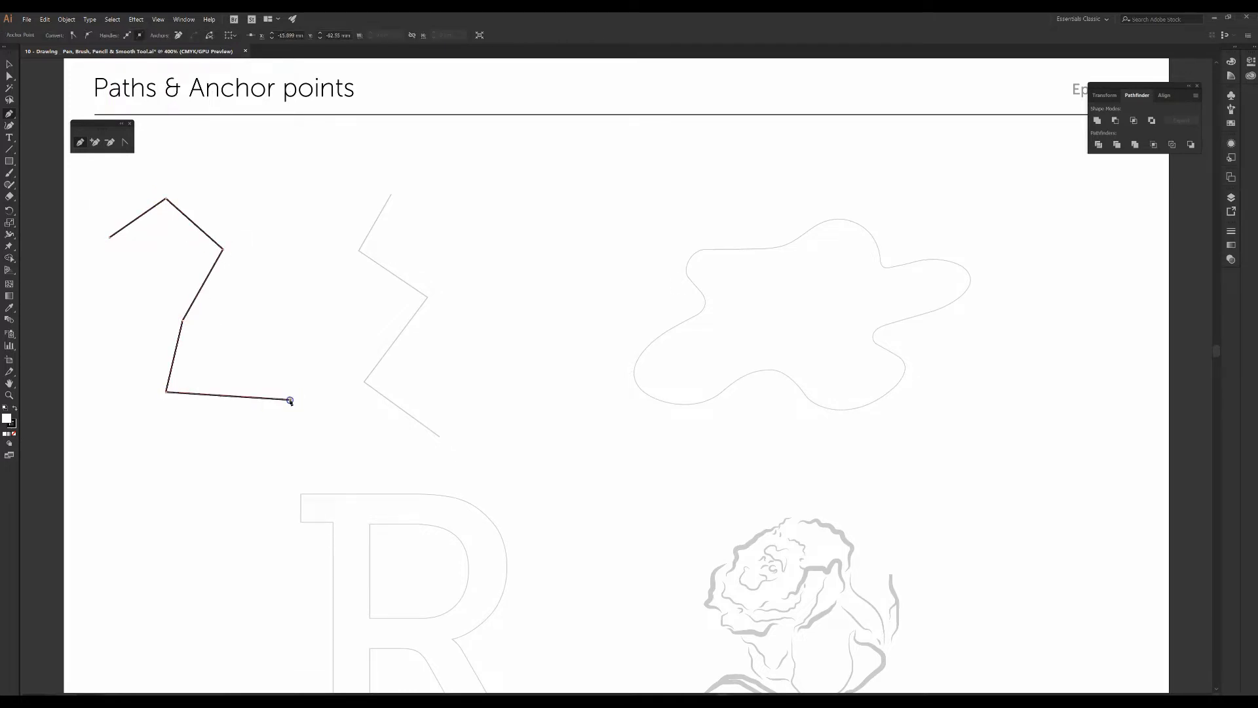
click(243, 343)
click(271, 308)
click(243, 292)
click(271, 268)
click(250, 159)
click(297, 141)
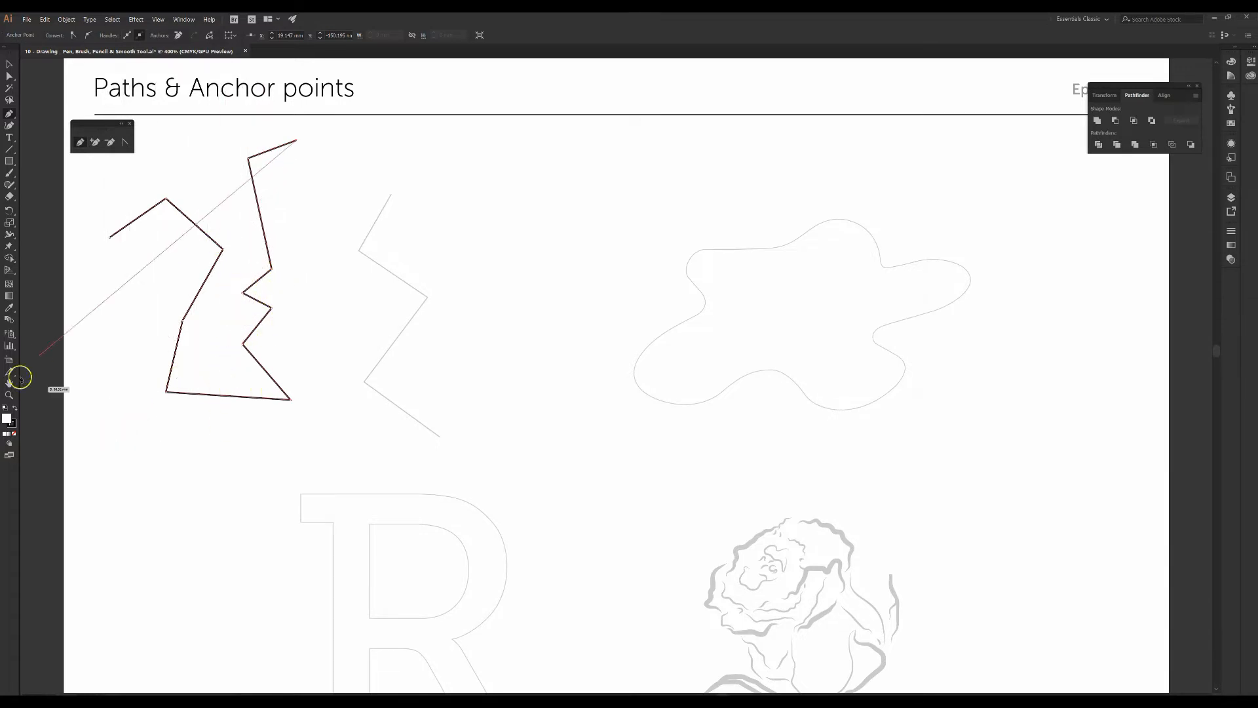
- Set the fill colour of the open zigzag path to bright red
click(8, 422)
double_click(6, 422)
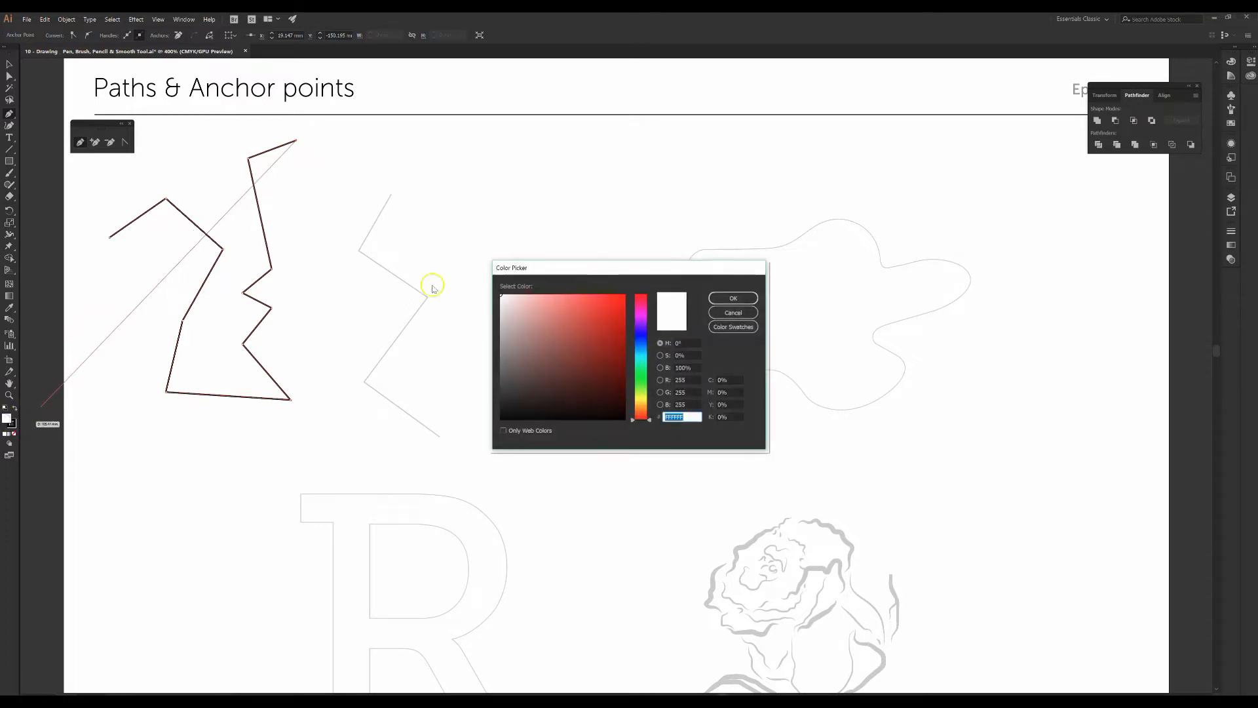
drag(600, 294, 615, 312)
click(729, 300)
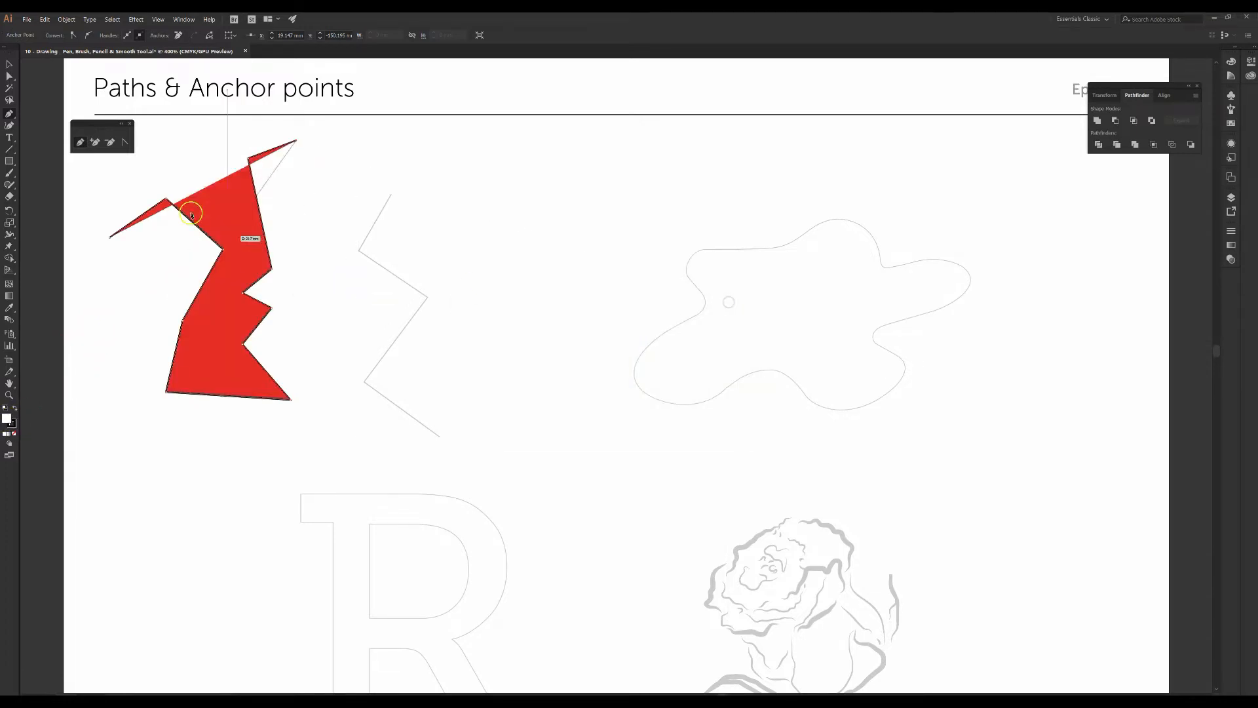
- Extend the red zigzag path with three more corner points and close it at its starting anchor
click(206, 141)
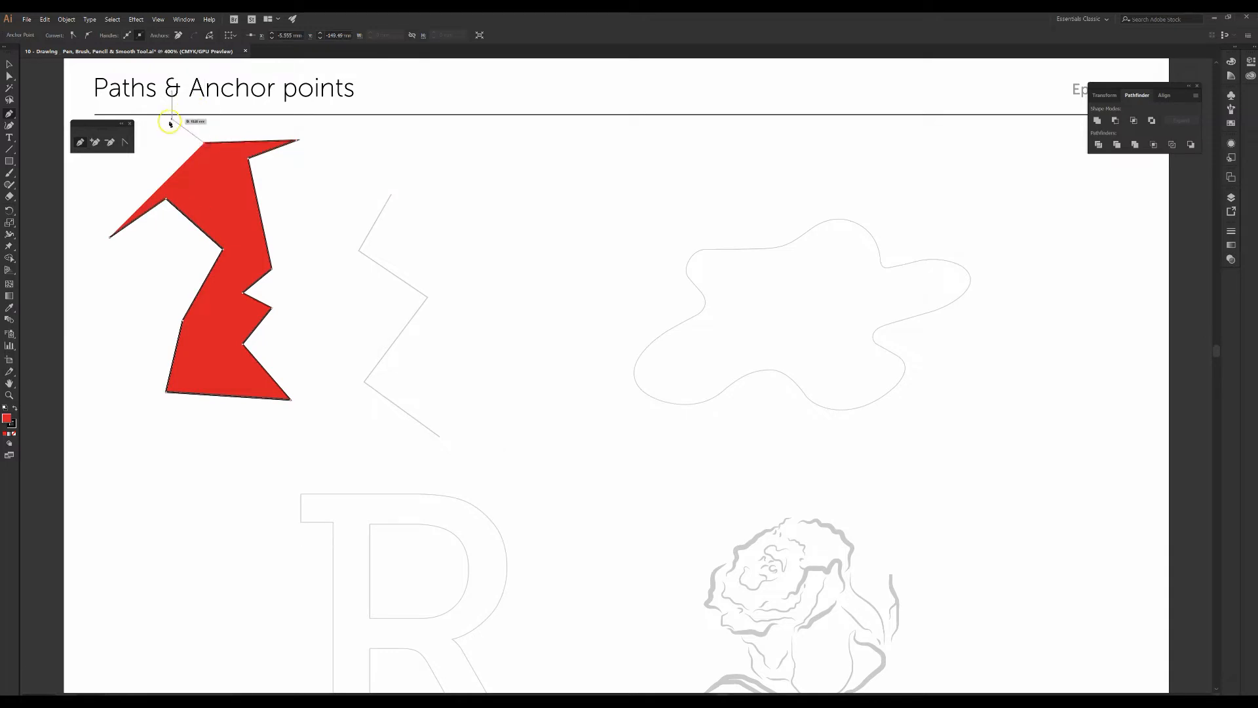
click(169, 122)
click(107, 186)
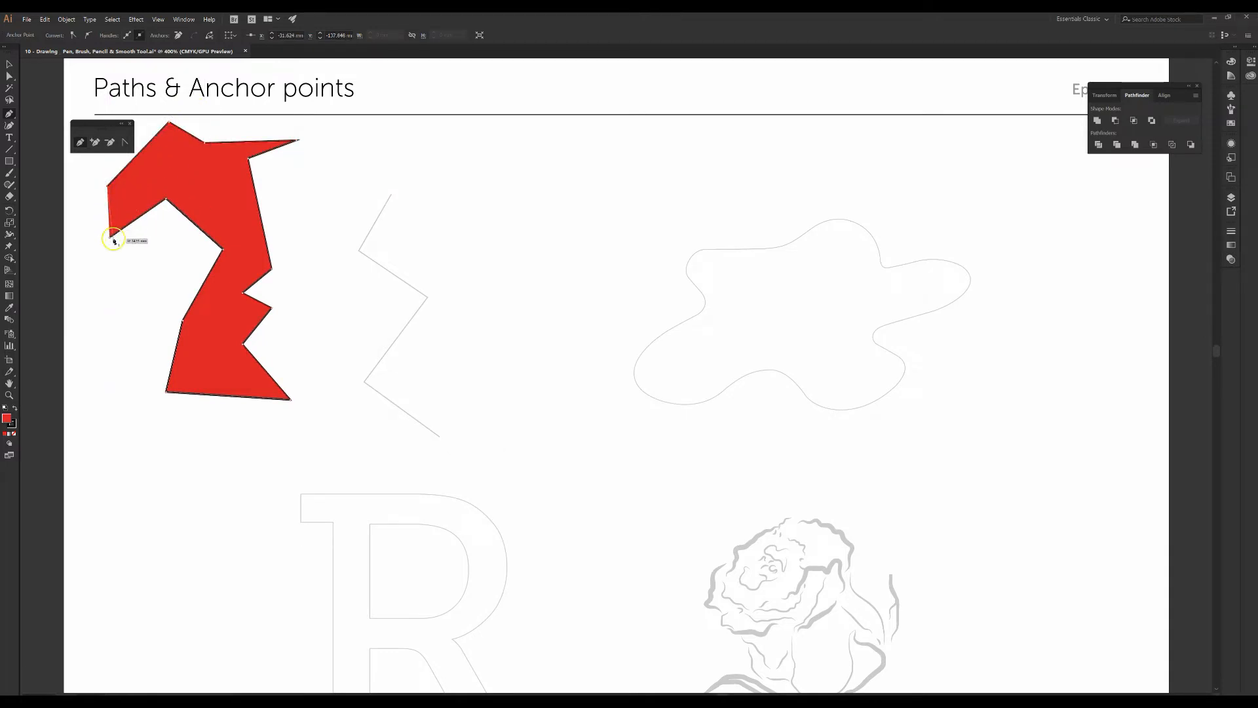
click(110, 239)
- Draw a closed red polygon with nine straight-sided corners above the zigzag template using the Pen tool
click(362, 155)
click(450, 125)
click(469, 169)
click(563, 145)
click(605, 122)
click(611, 197)
click(500, 266)
click(445, 221)
click(355, 211)
click(362, 156)
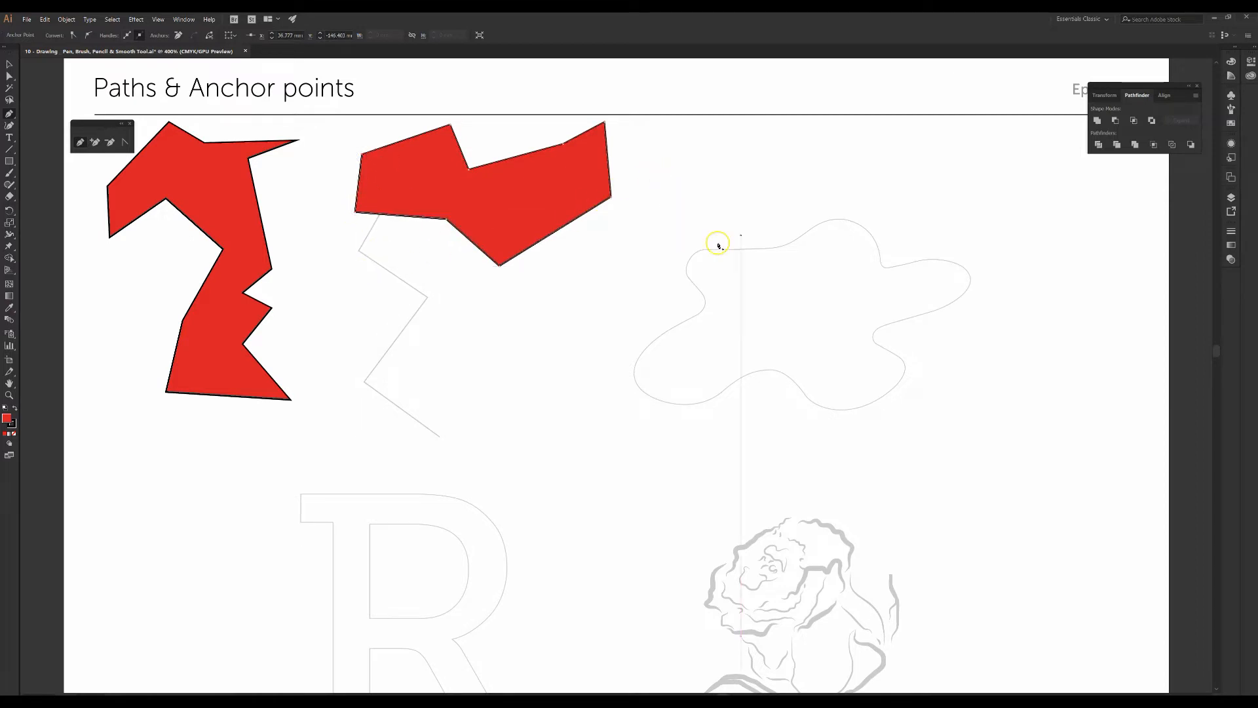
- Draw a closed red freeform shape with smooth curved segments between the polygon and the blob template using the Pen tool
ctrl+click(699, 171)
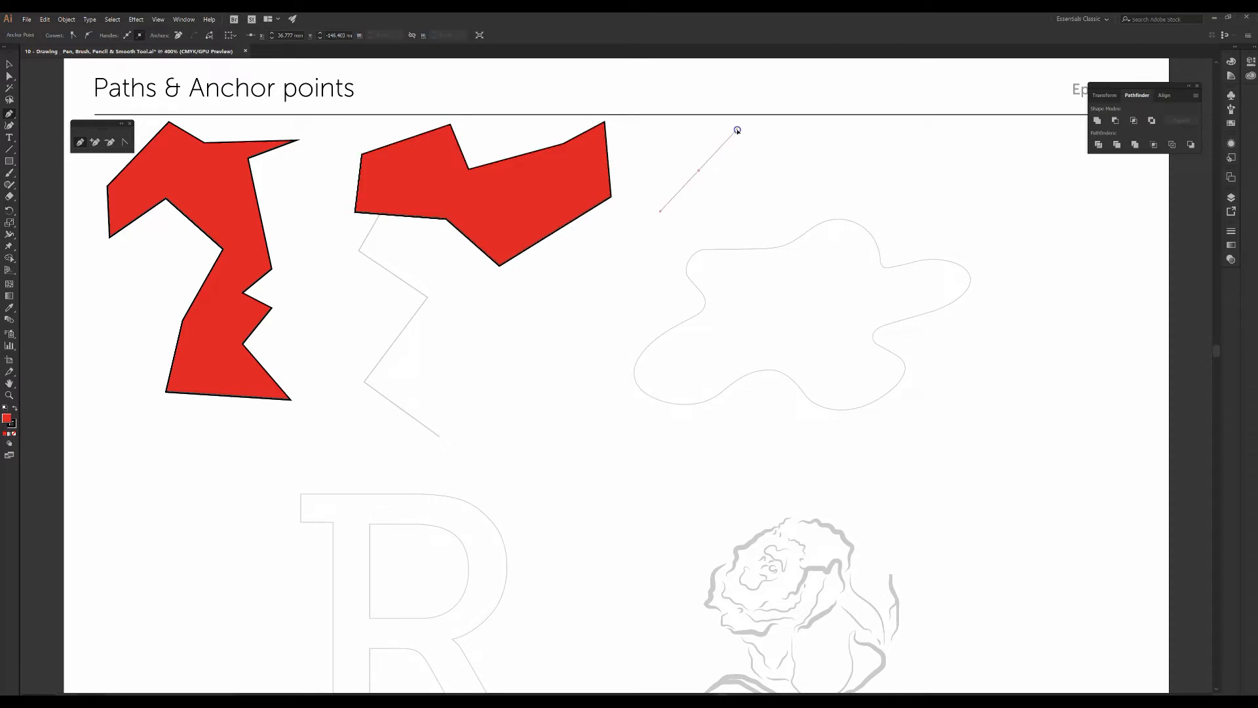
drag(820, 164, 824, 182)
drag(786, 225, 673, 204)
drag(611, 275, 622, 292)
drag(510, 307, 511, 289)
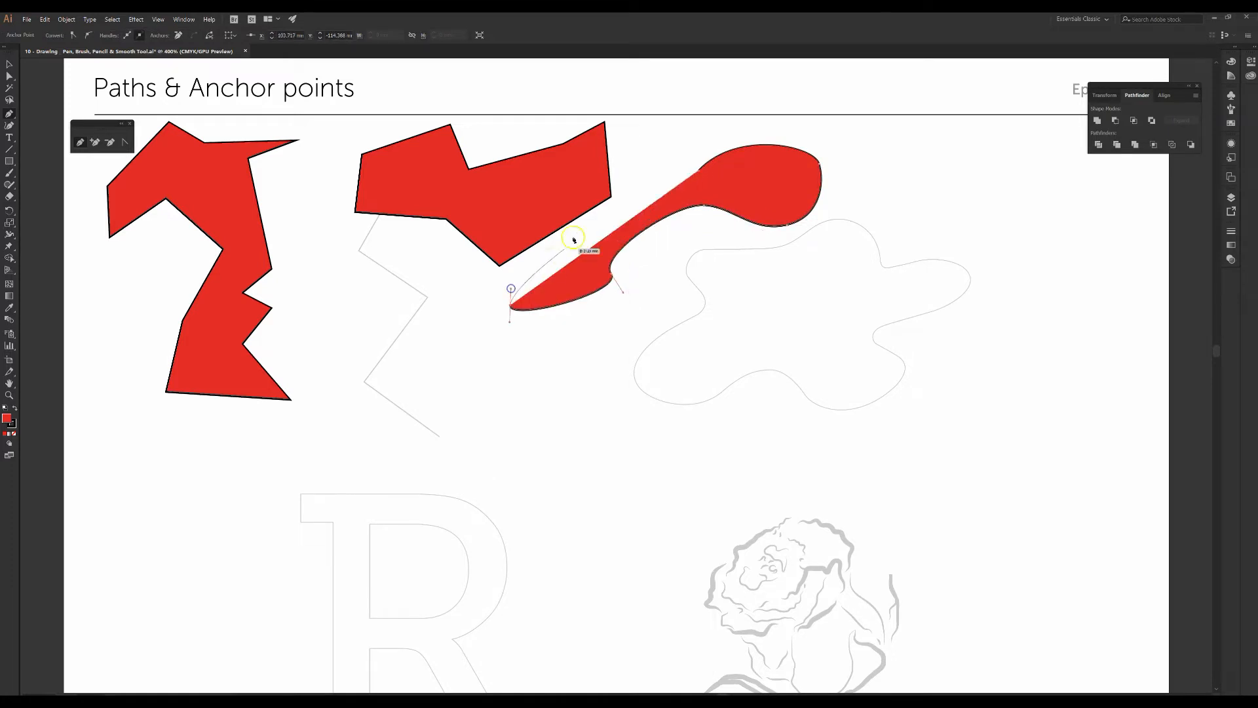
drag(645, 200, 667, 143)
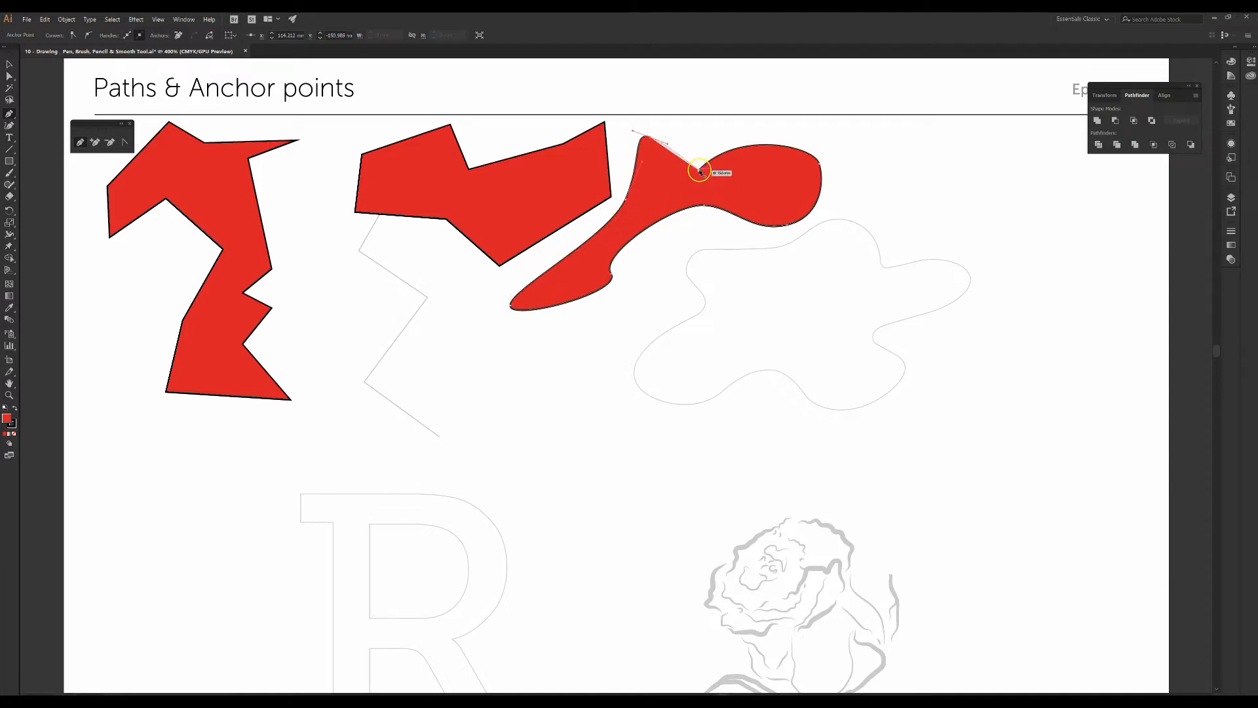
click(707, 177)
drag(714, 172, 788, 156)
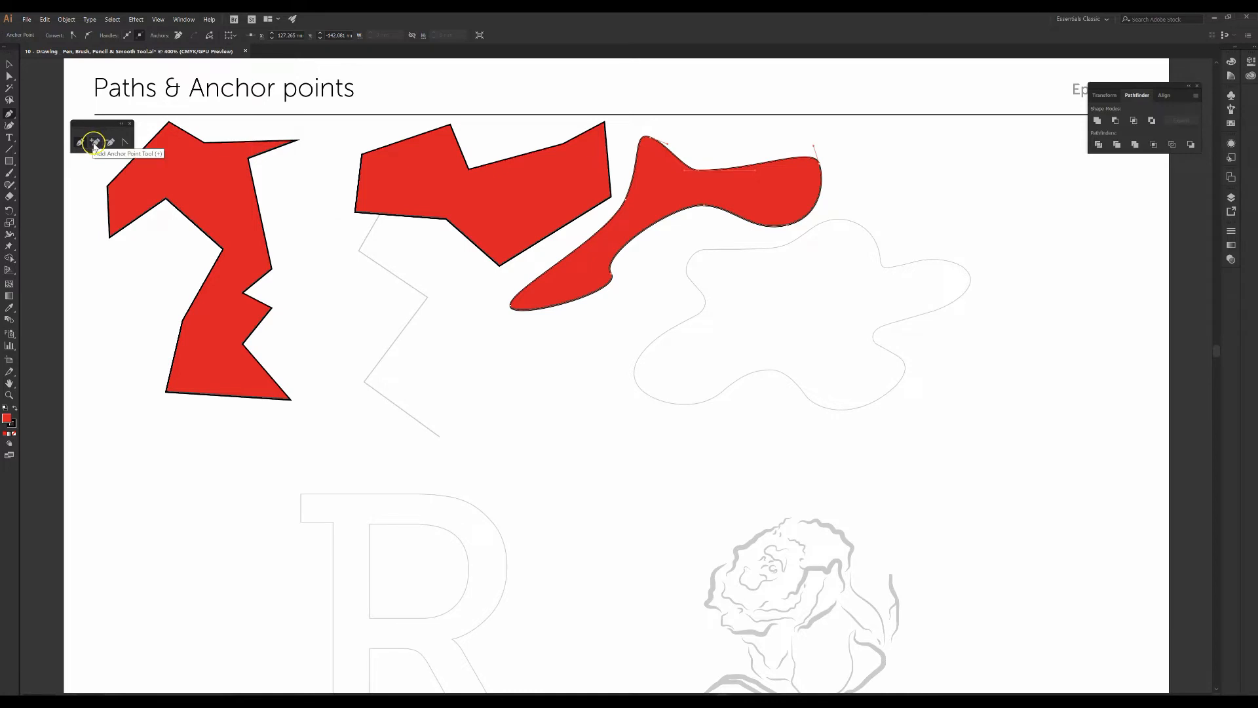
- Add an anchor point midway along the zigzag shape's long outer edge and pull it outward into a new corner
click(95, 144)
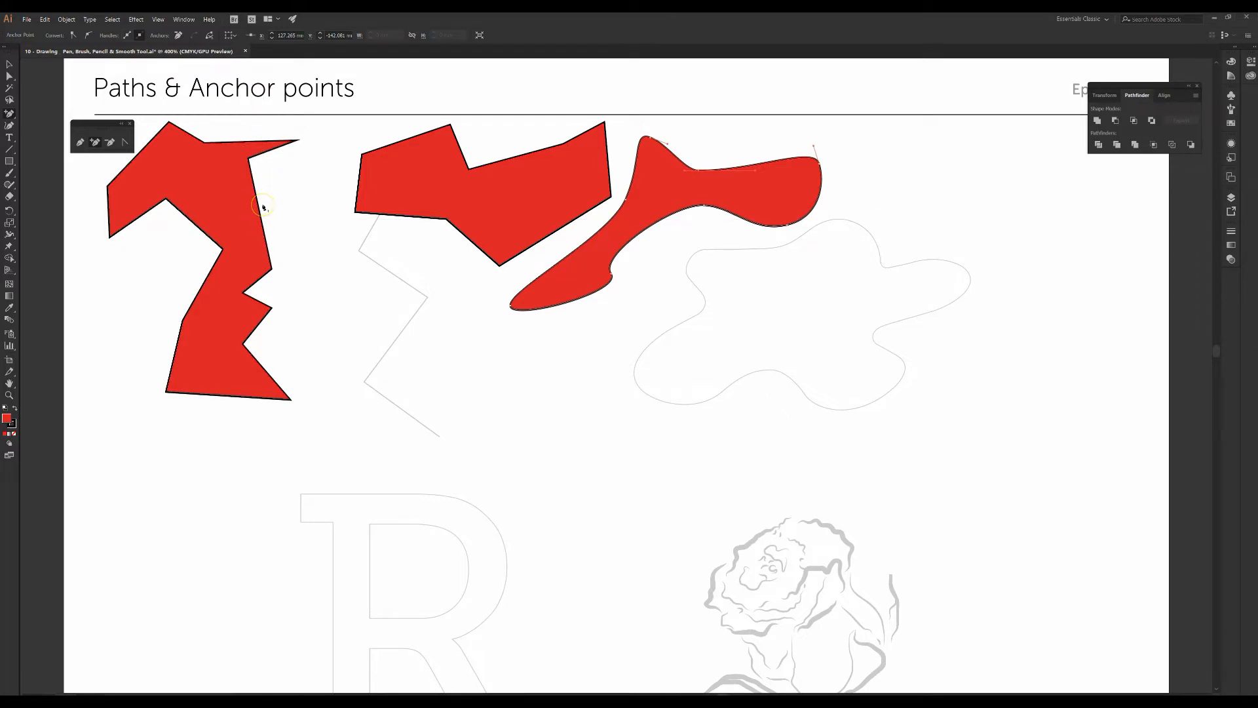
key(ctrl+plus)
drag(289, 294, 1202, 129)
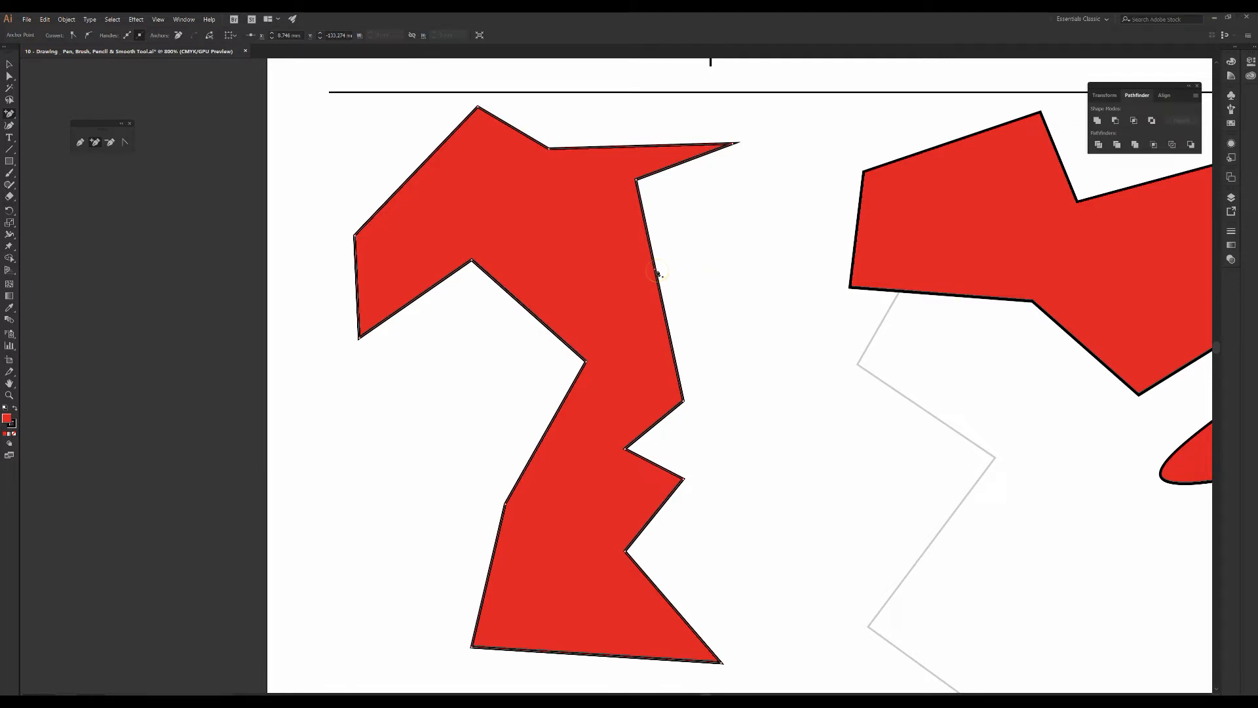
drag(658, 272, 747, 266)
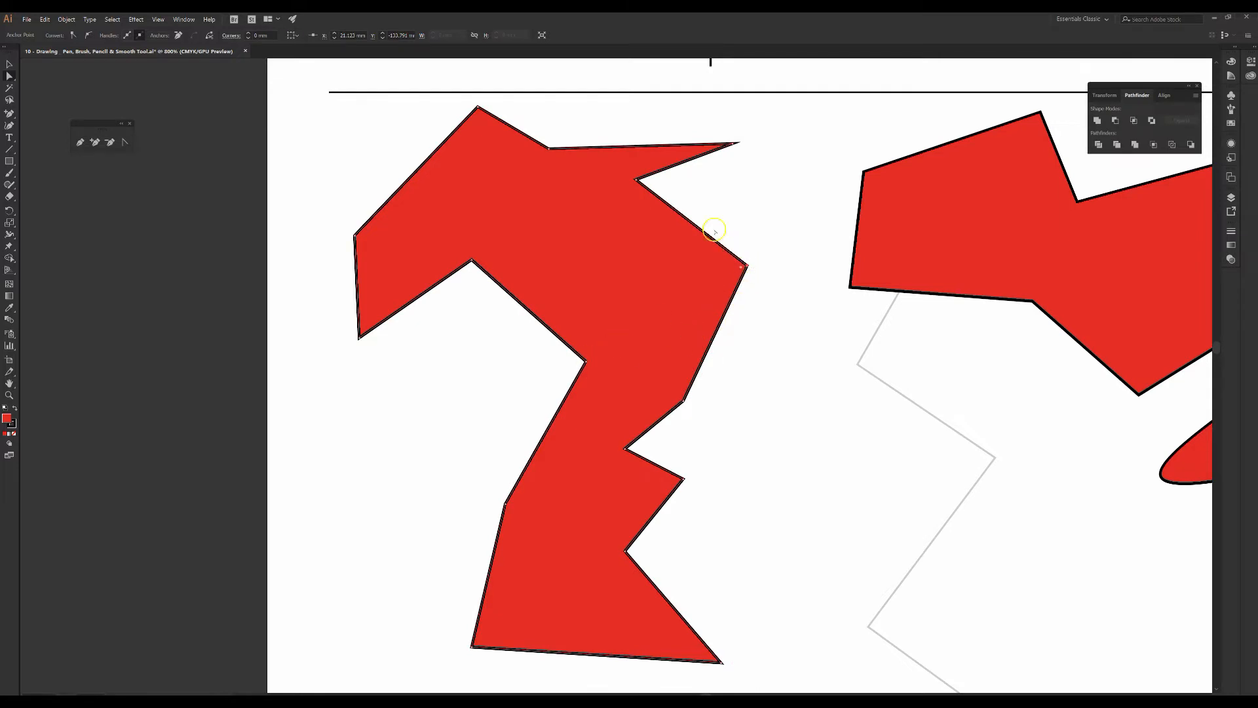
- Delete the zigzag shape's added corner, upper spike tip and inner notch anchors, and pull a new anchor on its long edge outward
click(110, 142)
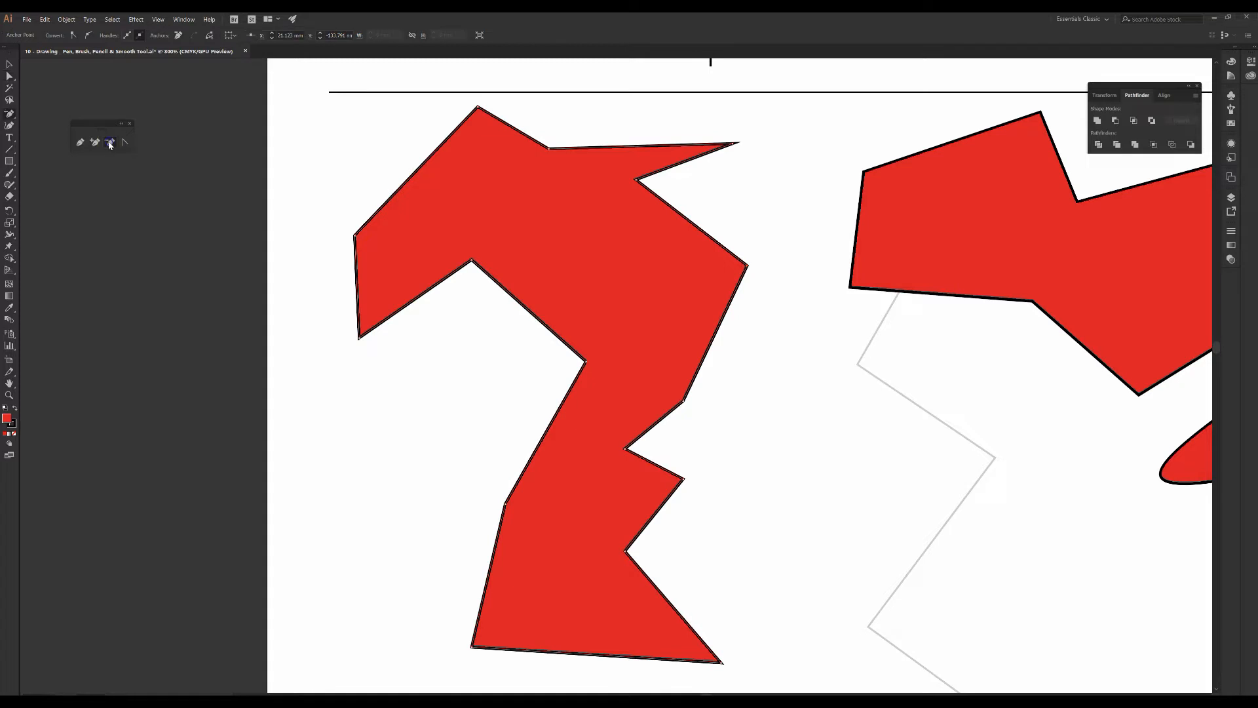
click(748, 265)
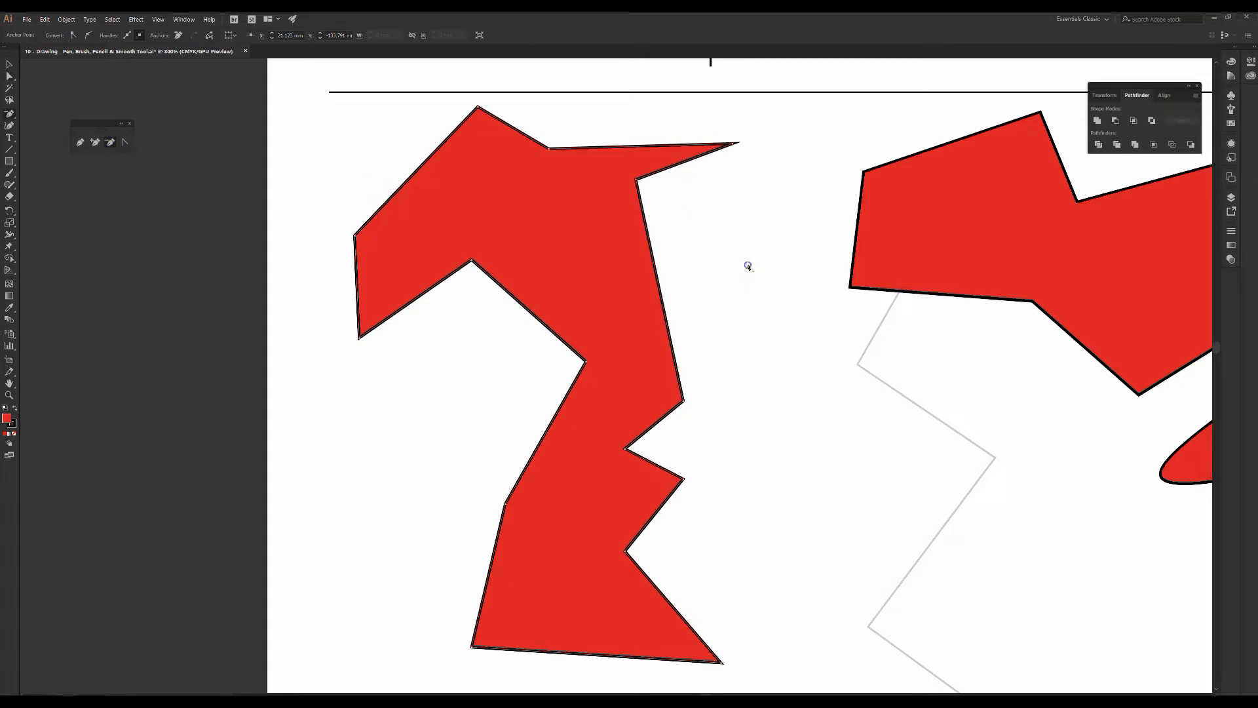
click(732, 144)
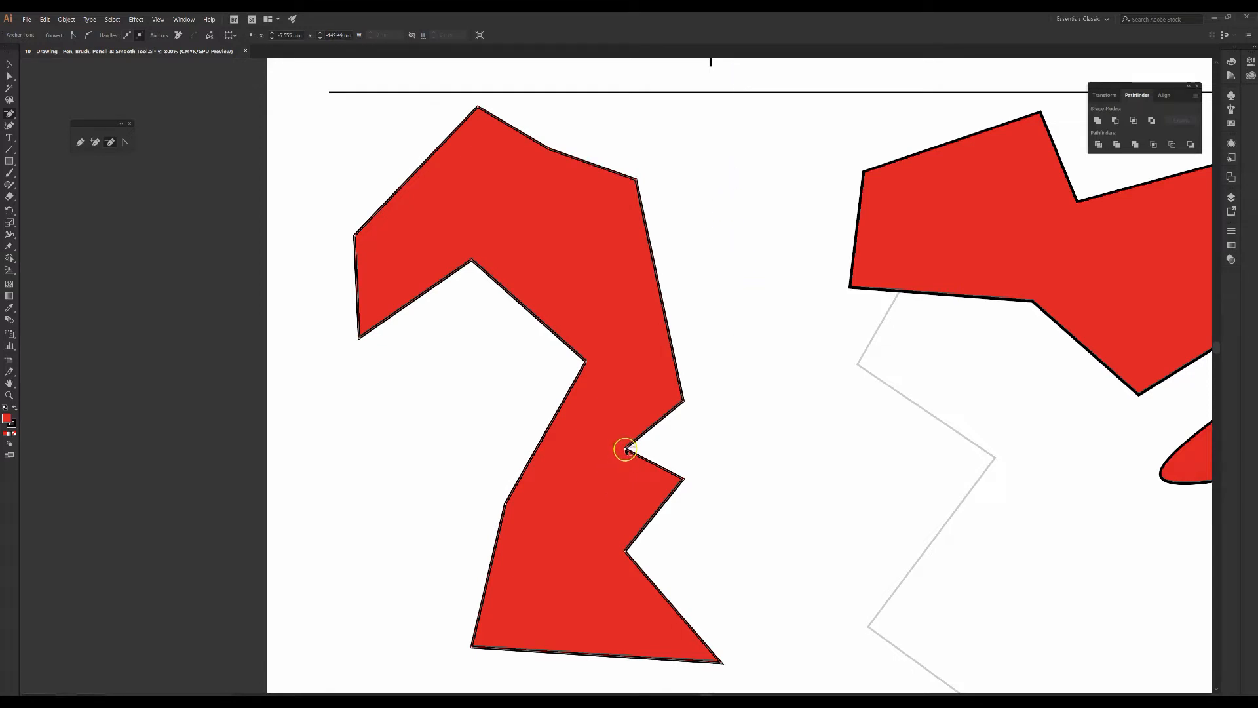
click(626, 450)
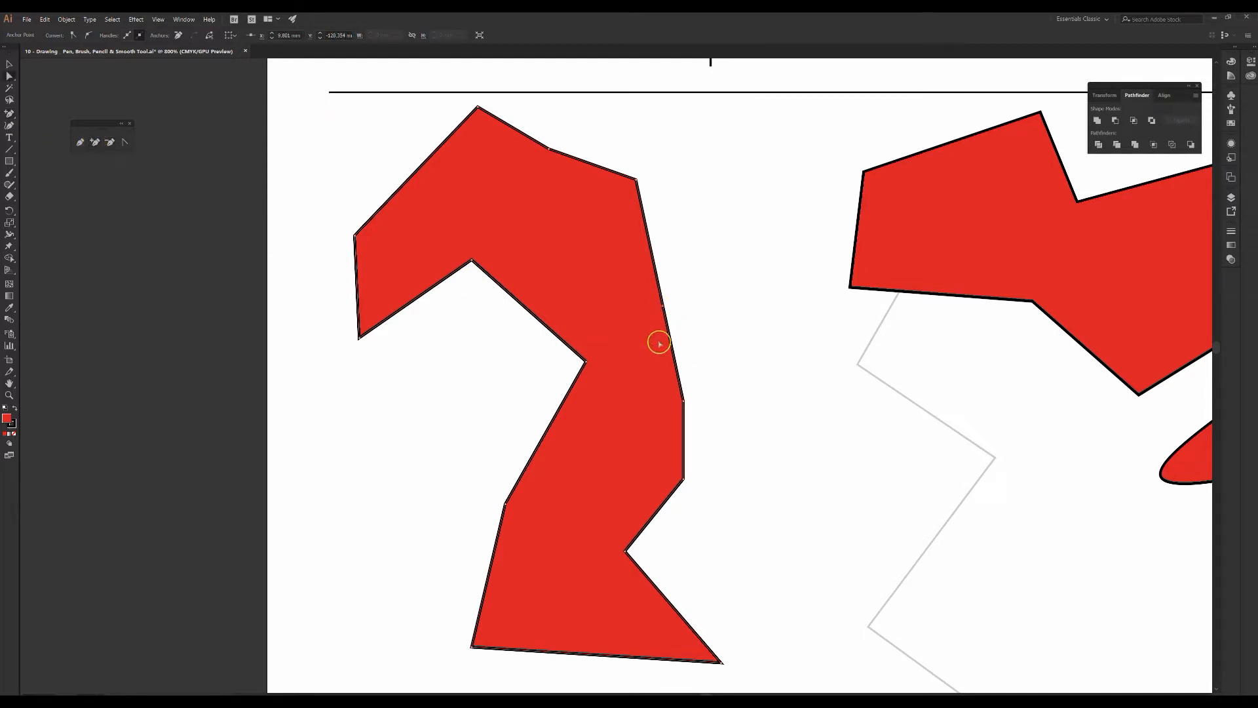
drag(663, 309, 770, 255)
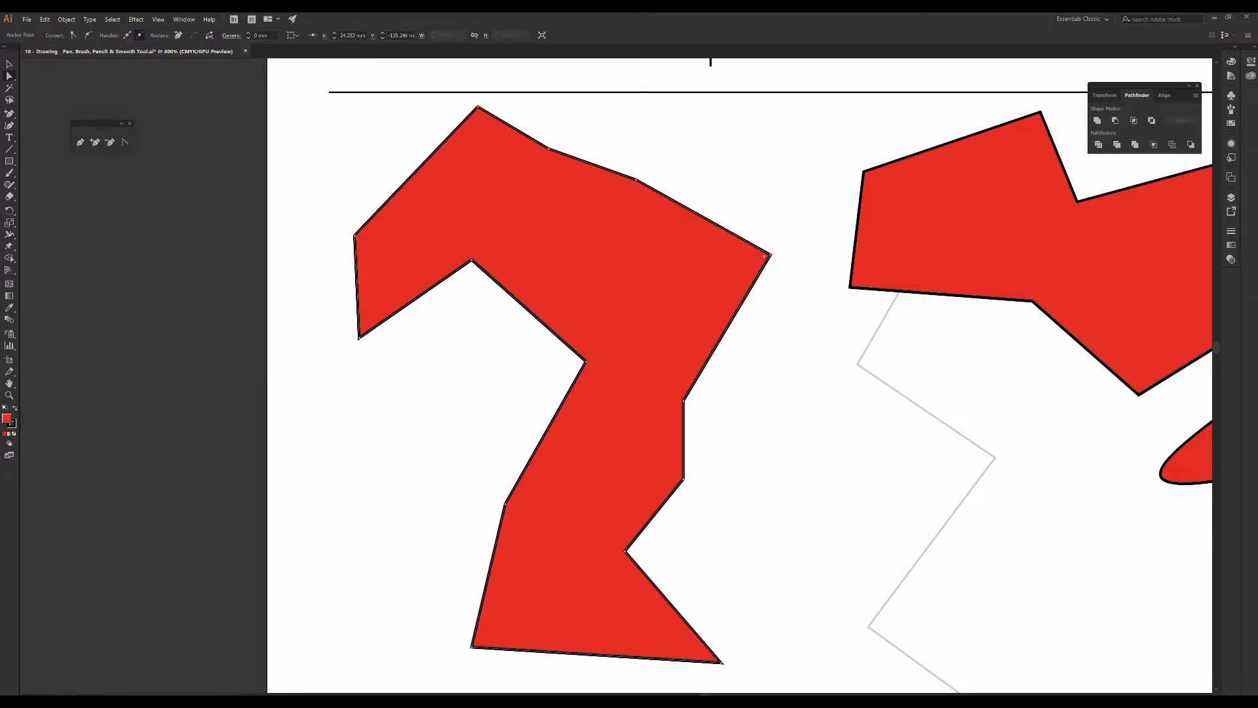
- Adjust the two direction handles of the curved shape's upper-right anchor independently, pulling both outward so the anchor forms a cusp
click(125, 143)
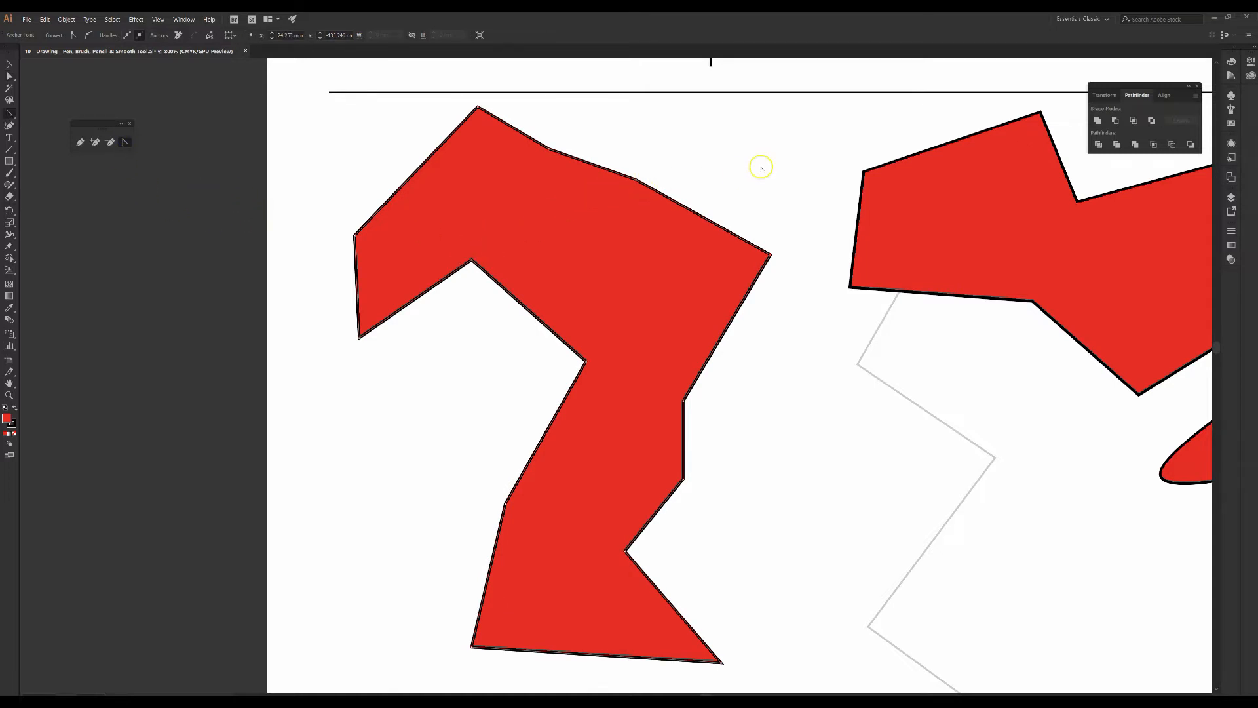
drag(901, 240, 17, 269)
drag(654, 307, 582, 310)
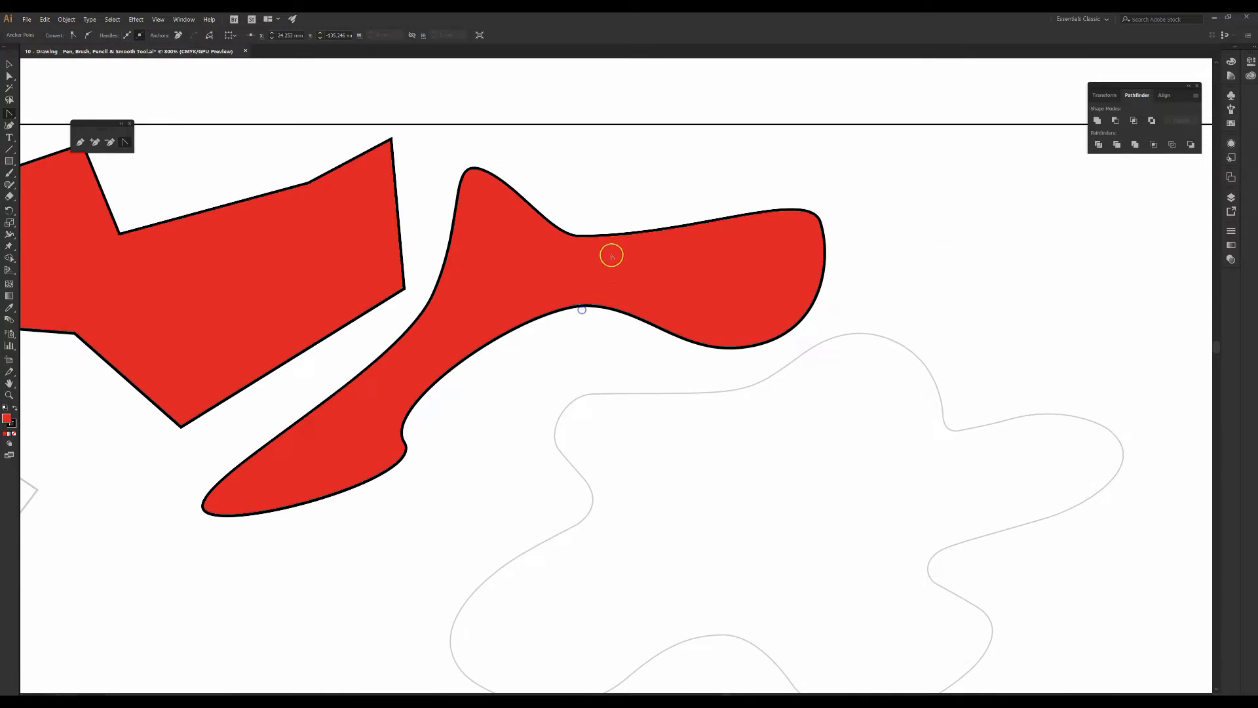
click(604, 240)
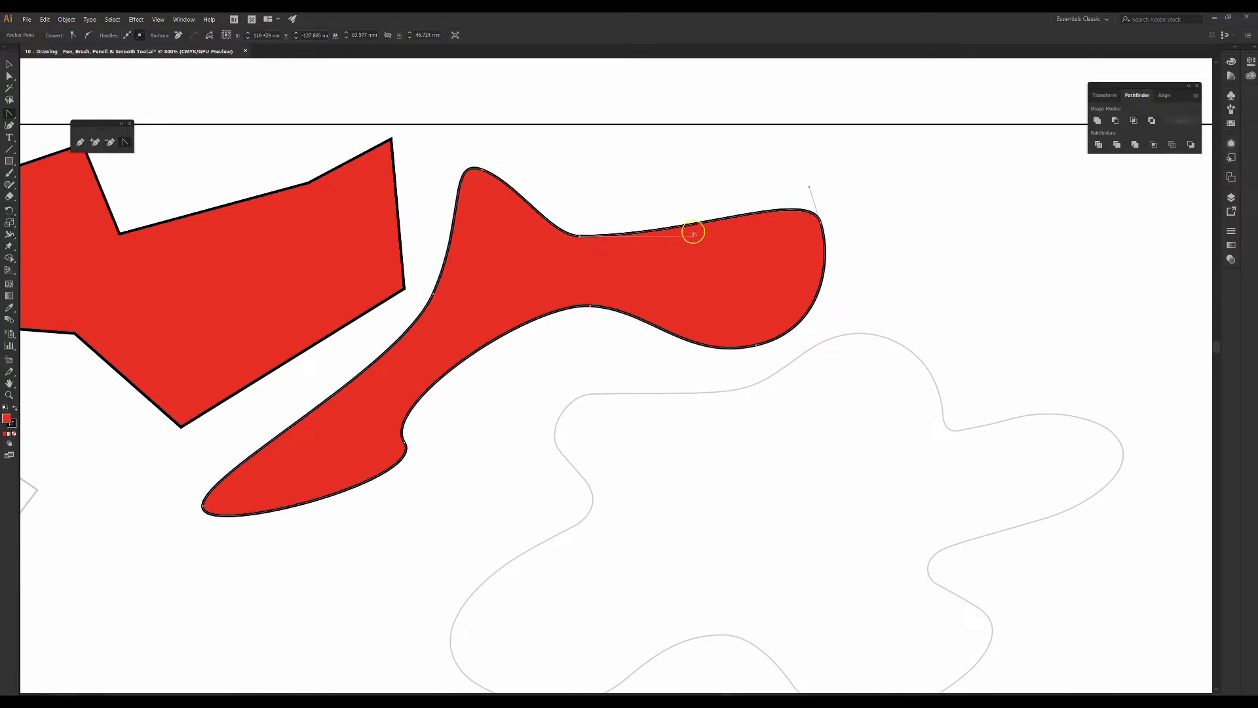
drag(809, 188, 855, 166)
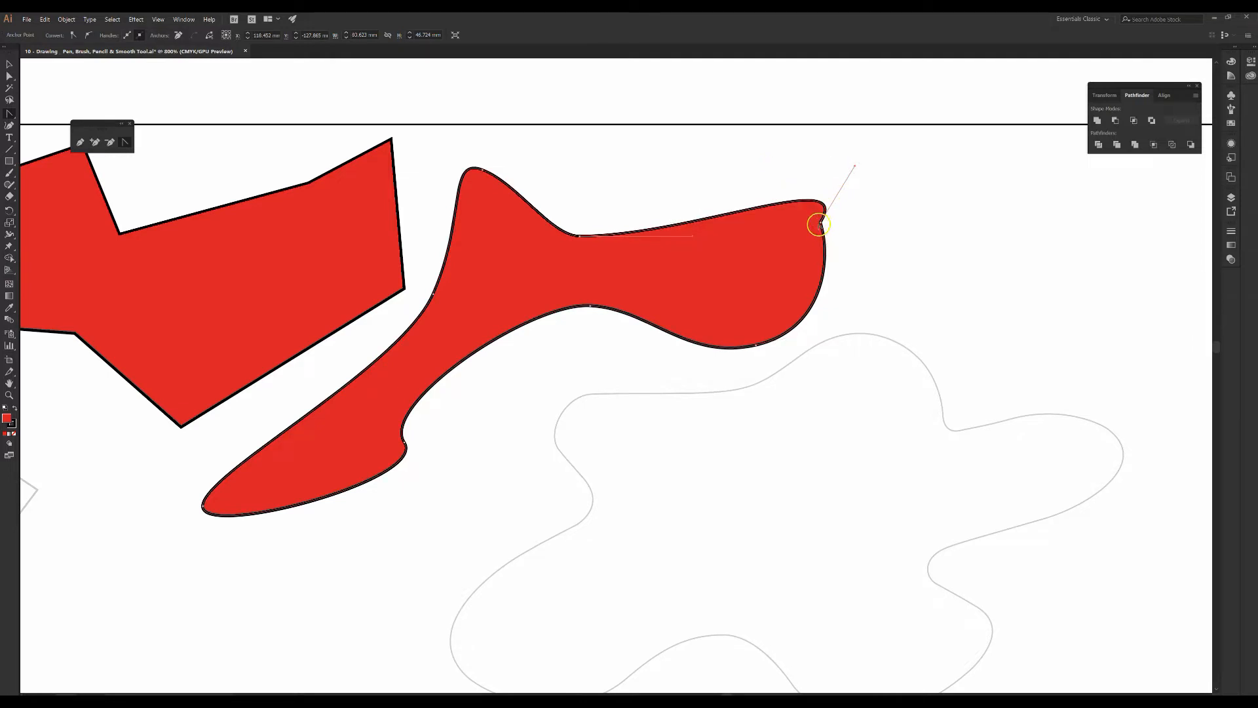
key(a)
click(822, 222)
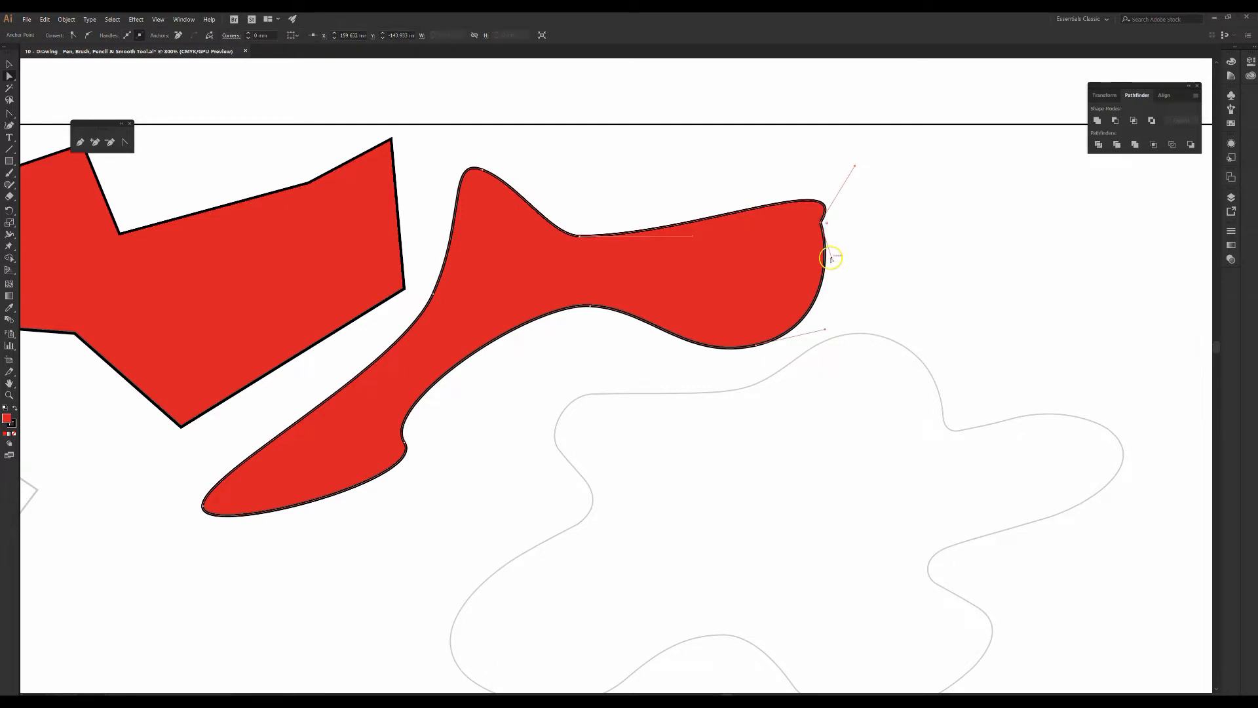
drag(830, 257, 883, 250)
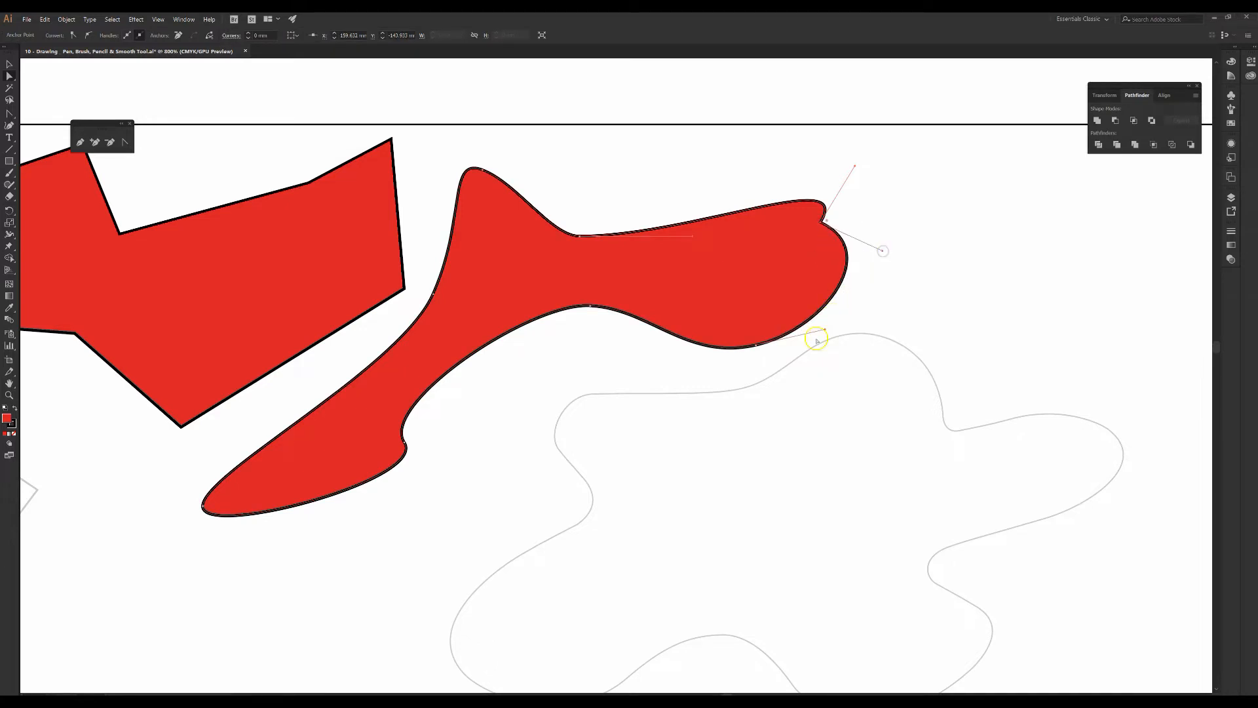
- Swing the direction handles of the curved shape's lower-right anchor downward, and break them into independent handles with the Anchor Point tool
drag(824, 334, 790, 417)
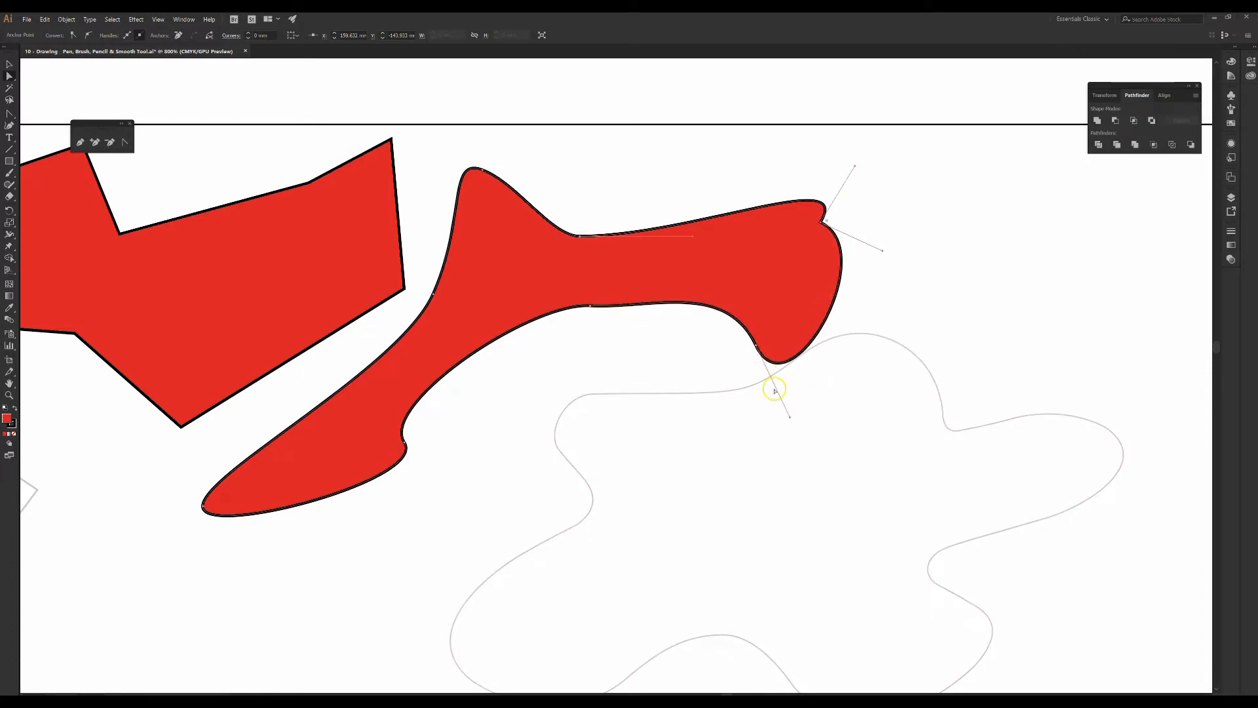
key(shift+c)
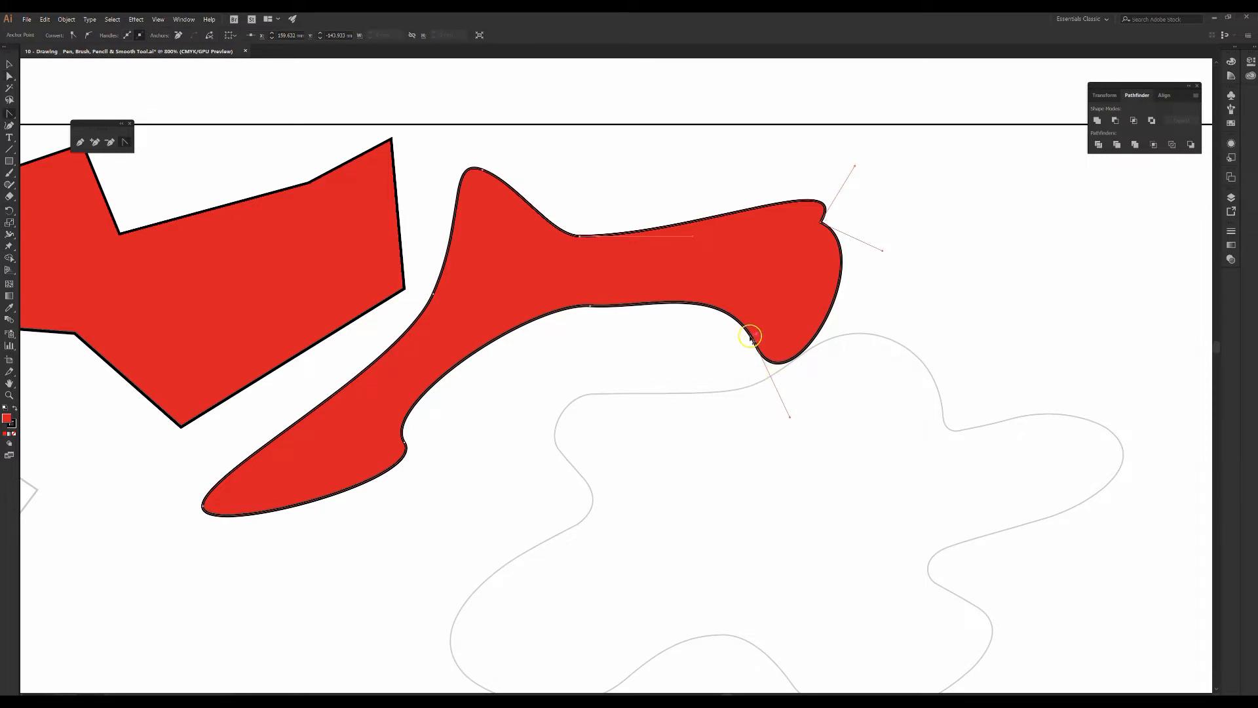
drag(756, 344, 660, 404)
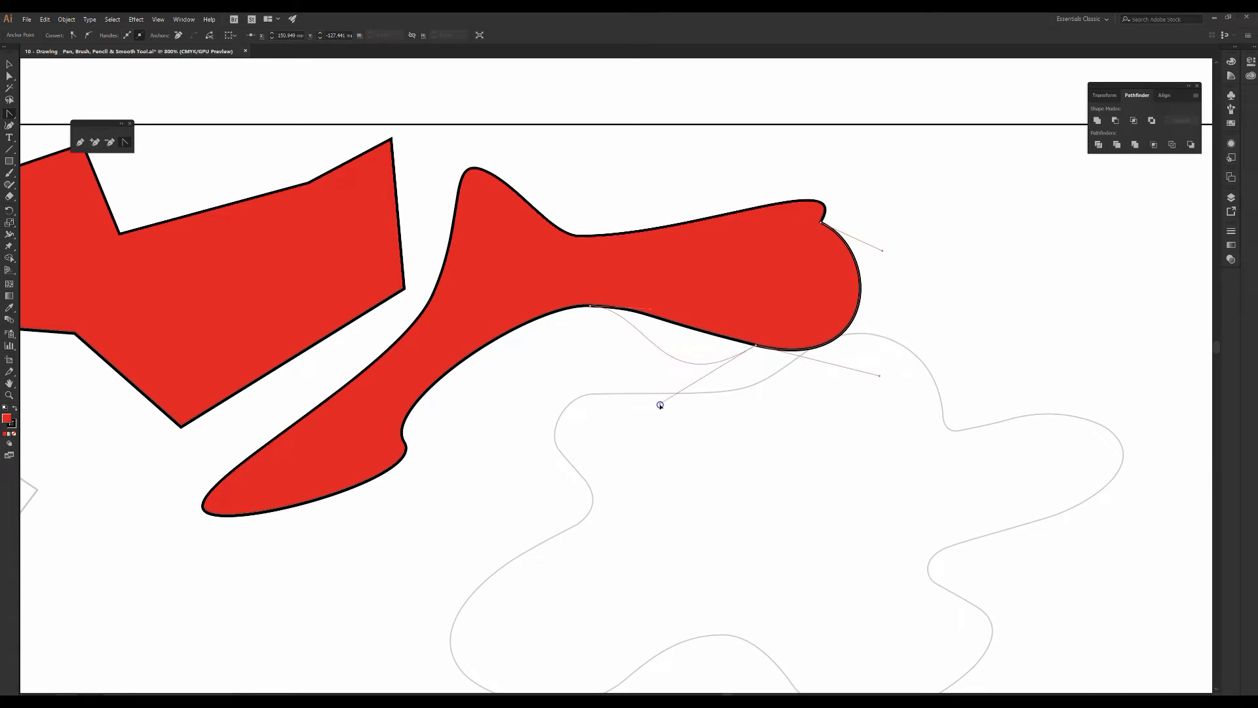
- Raise the anchor in the straight-sided polygon's upper notch and convert it to a smooth point with long direction handles
drag(293, 254, 617, 240)
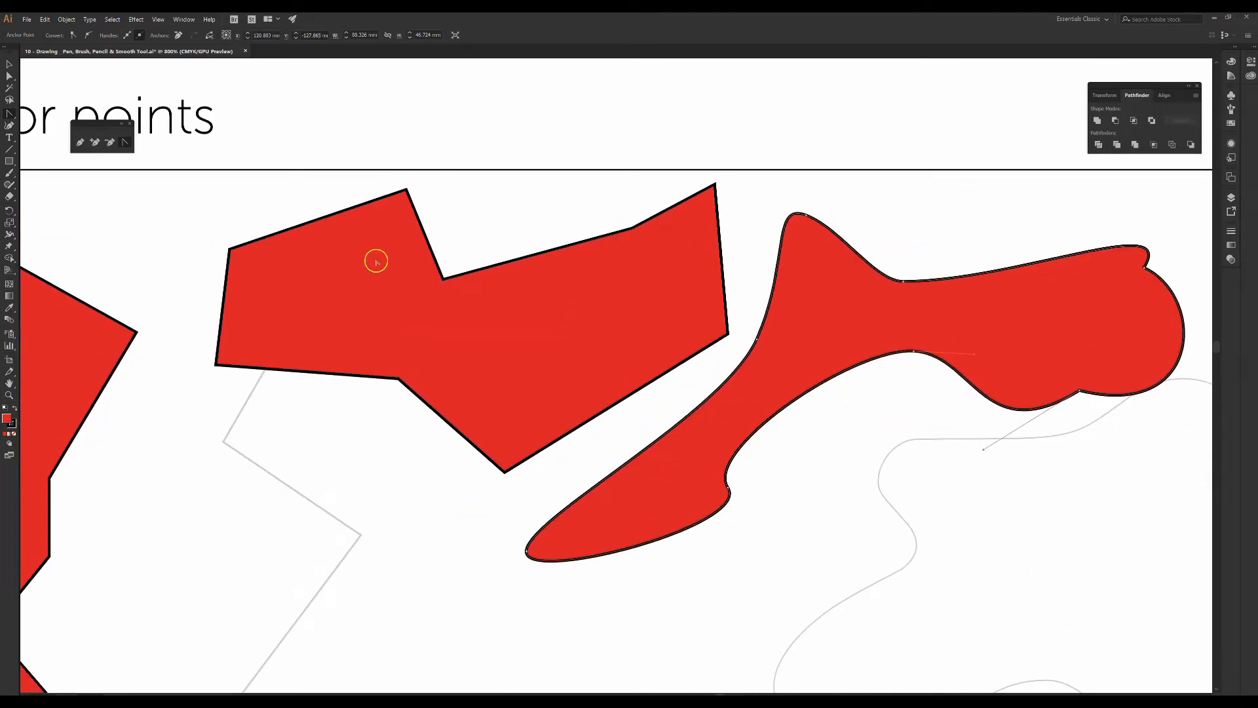
key(a)
drag(443, 282, 488, 210)
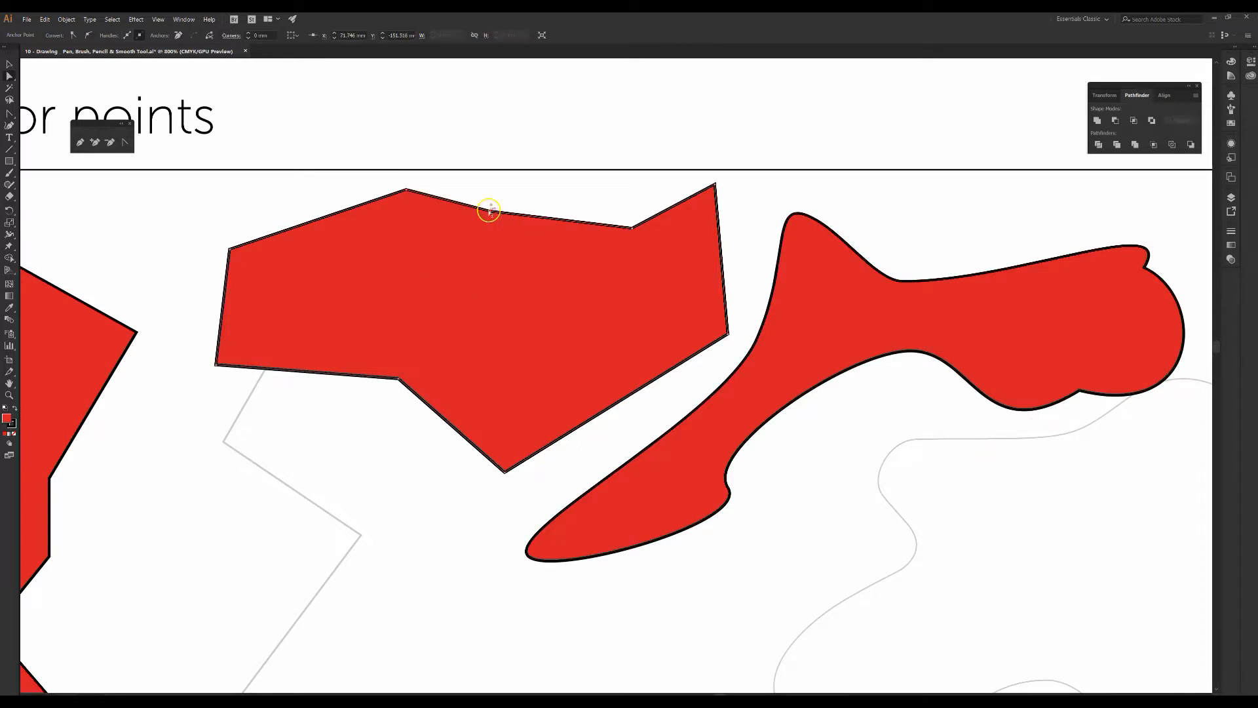
drag(490, 211, 521, 160)
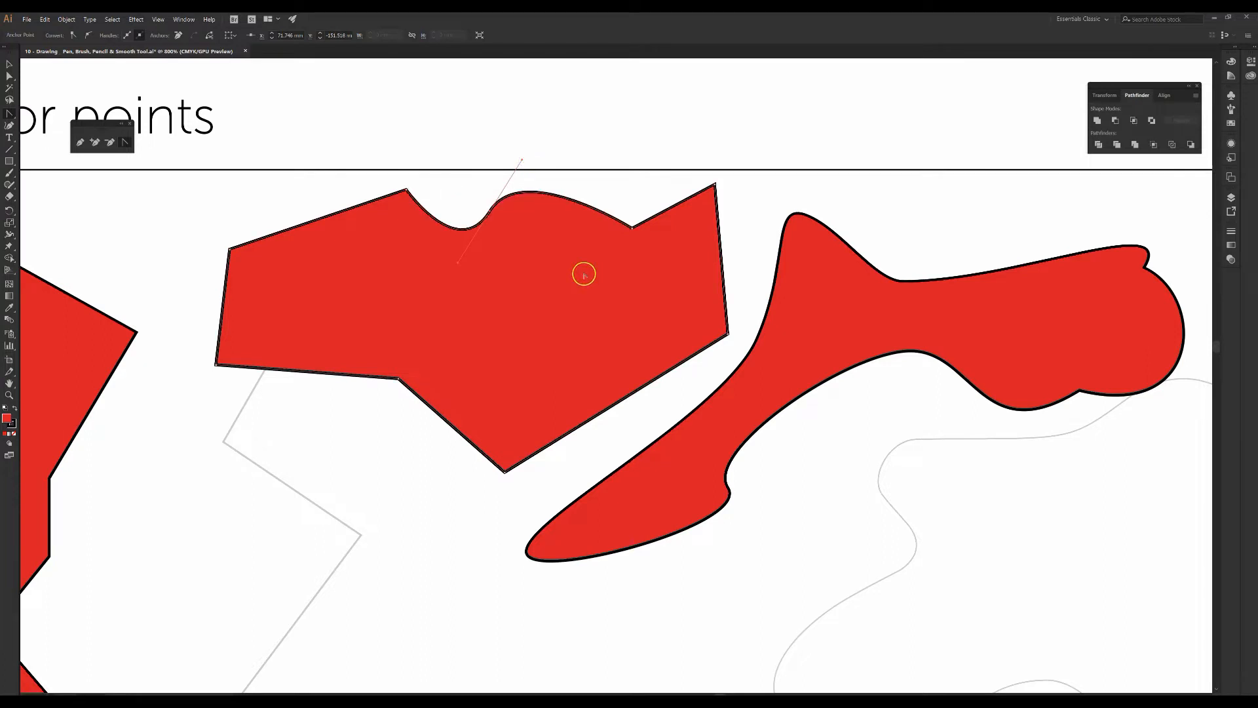
- Convert the polygon's smooth notch anchor back to a corner point and lower it slightly into the shape
click(491, 211)
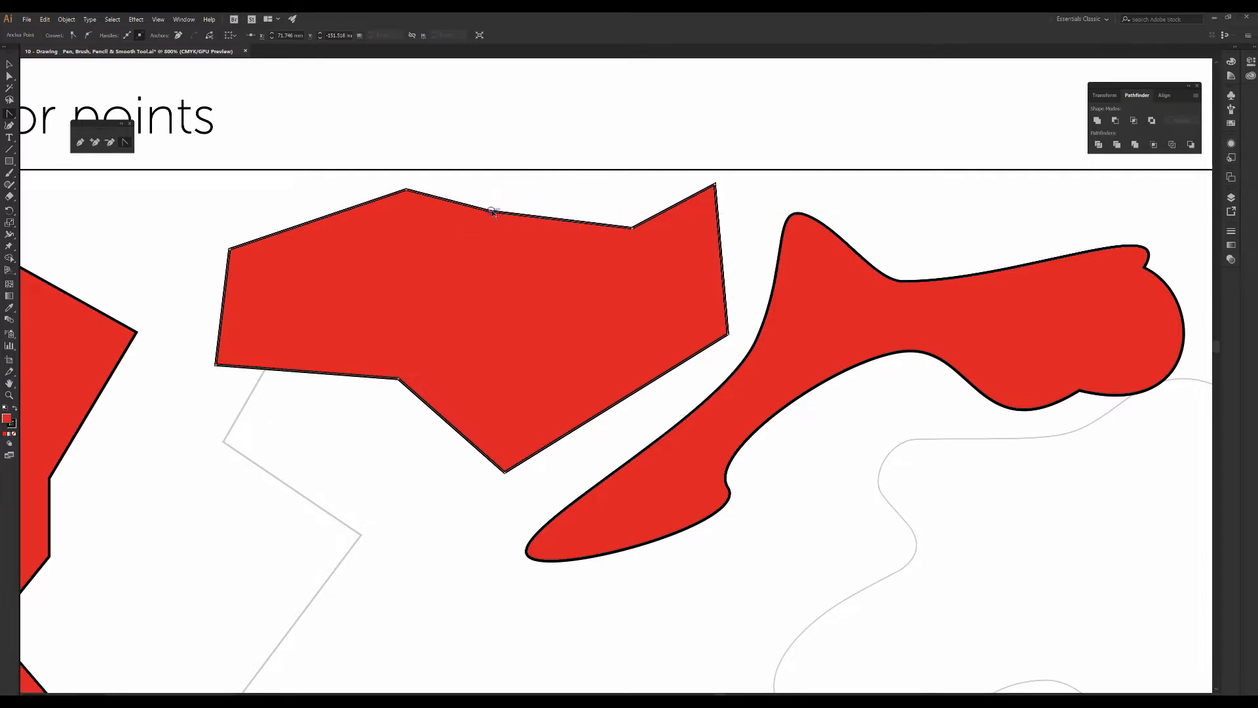
drag(489, 211, 470, 247)
- Select the anchor at the curved shape's upper tip and convert it to a sharp corner point
click(854, 252)
drag(874, 236, 754, 274)
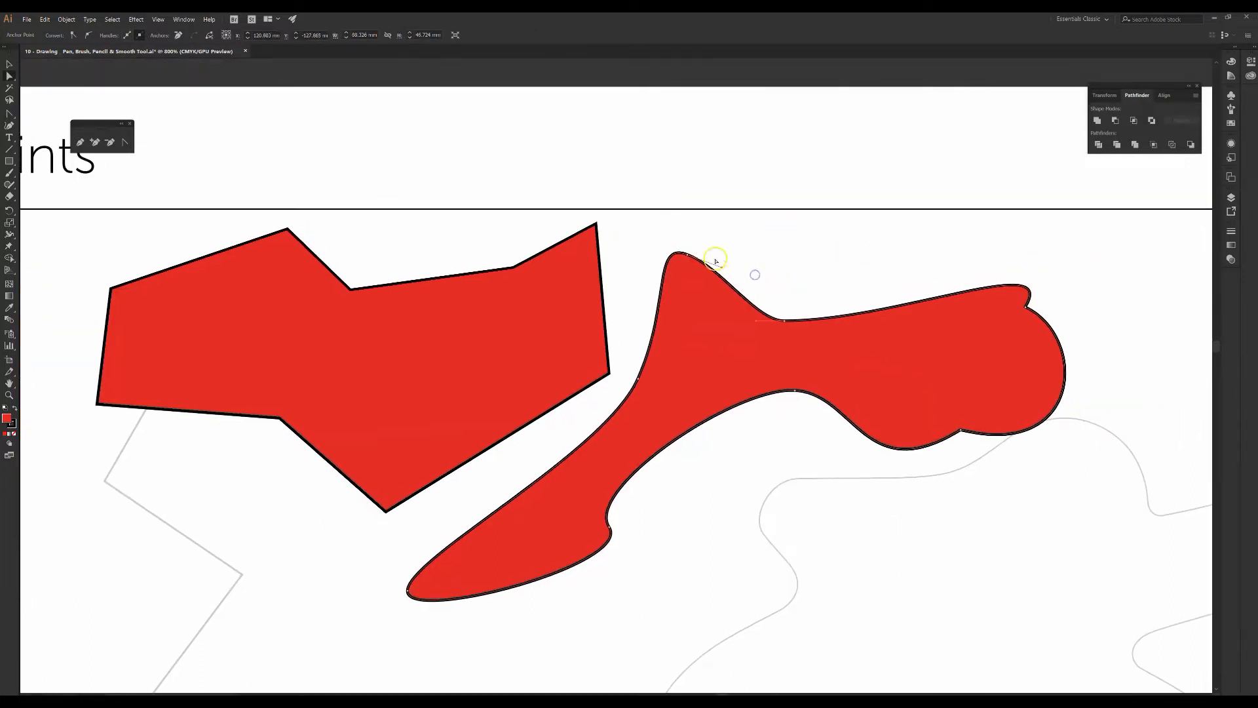
click(689, 256)
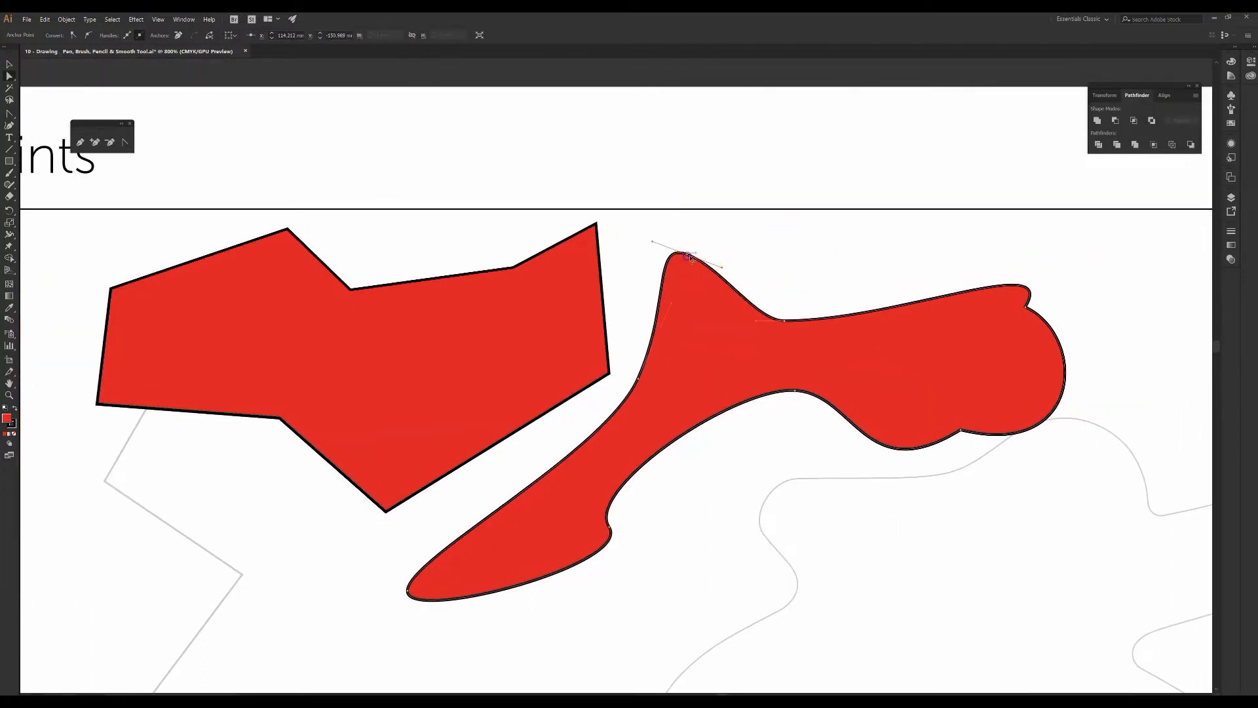
click(683, 274)
click(687, 254)
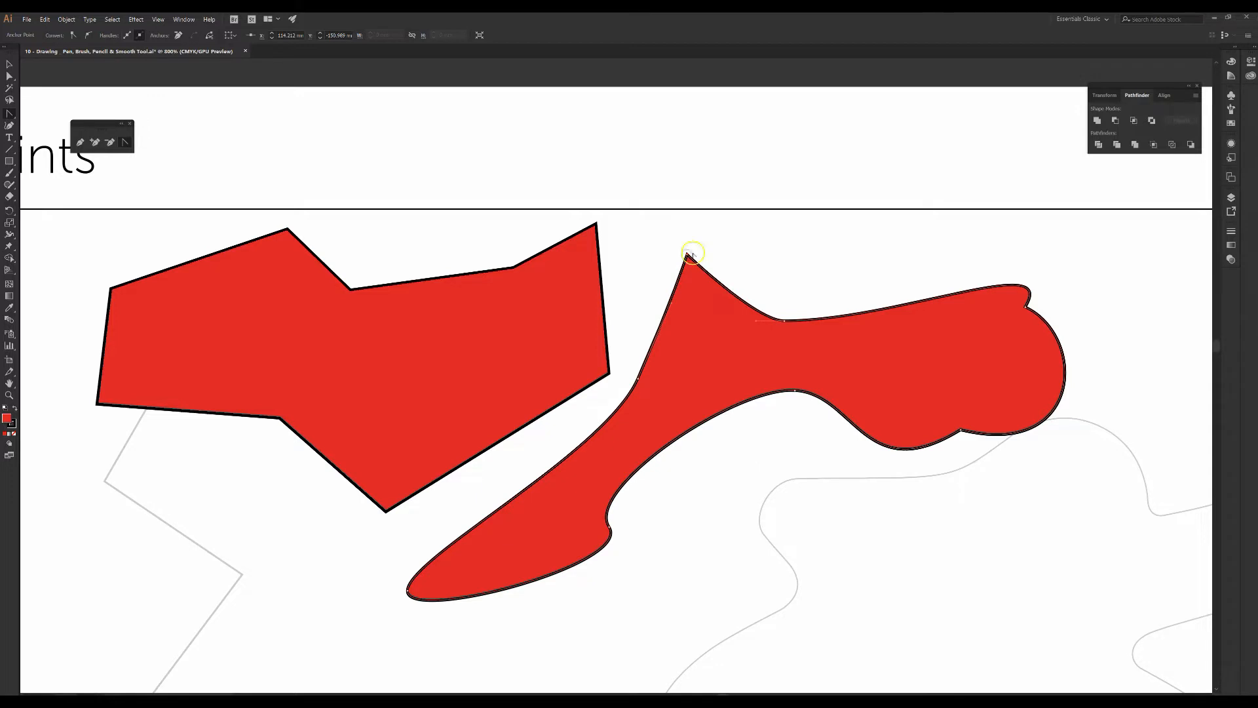
- Collapse the right-hand handle of the curved shape's upper tip anchor and reshape the tip by pulling its other handle up and outward
drag(690, 263, 700, 256)
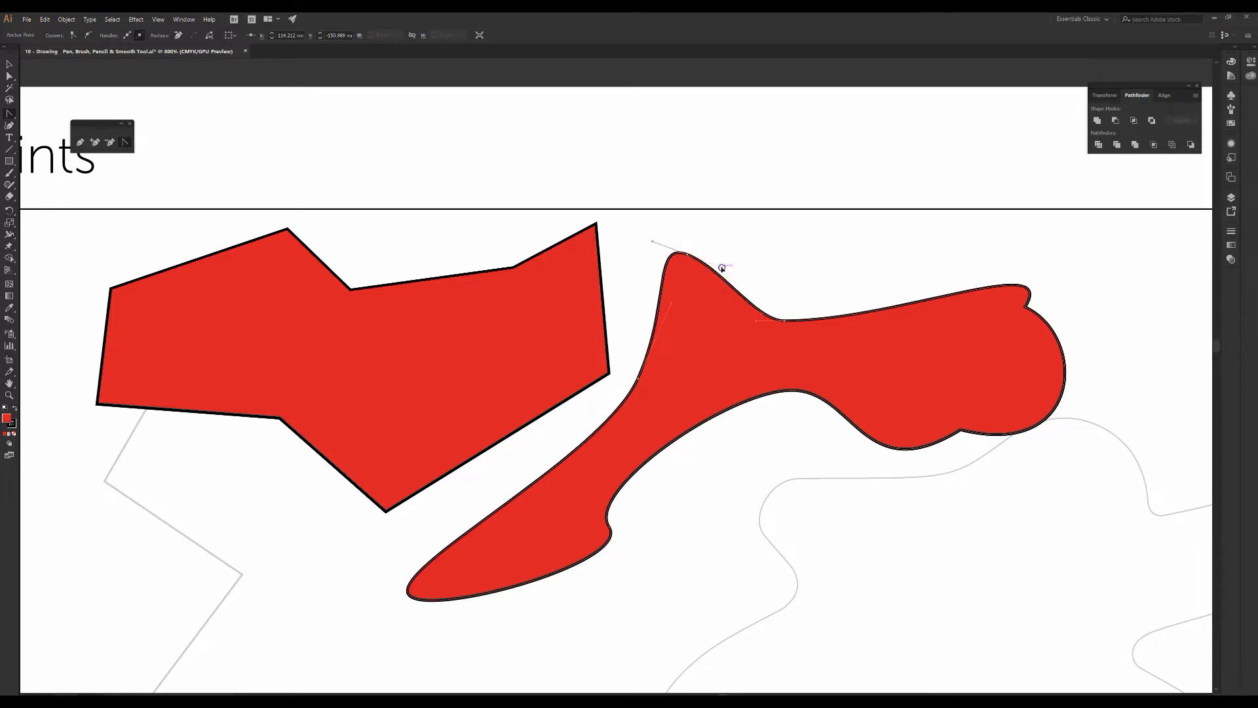
click(686, 255)
key(a)
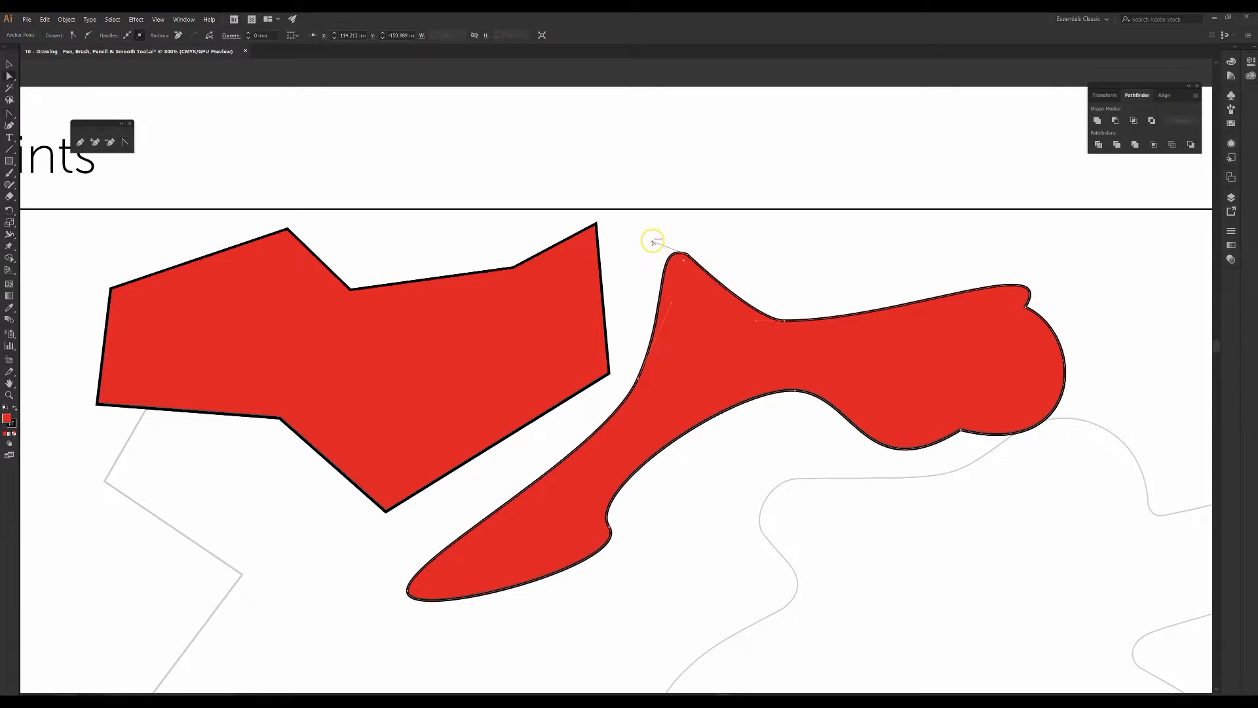
mouse_move(652, 241)
mouse_down()
mouse_move(702, 203)
mouse_move(615, 245)
mouse_move(682, 197)
mouse_move(609, 228)
mouse_move(630, 230)
mouse_up()
click(6, 548)
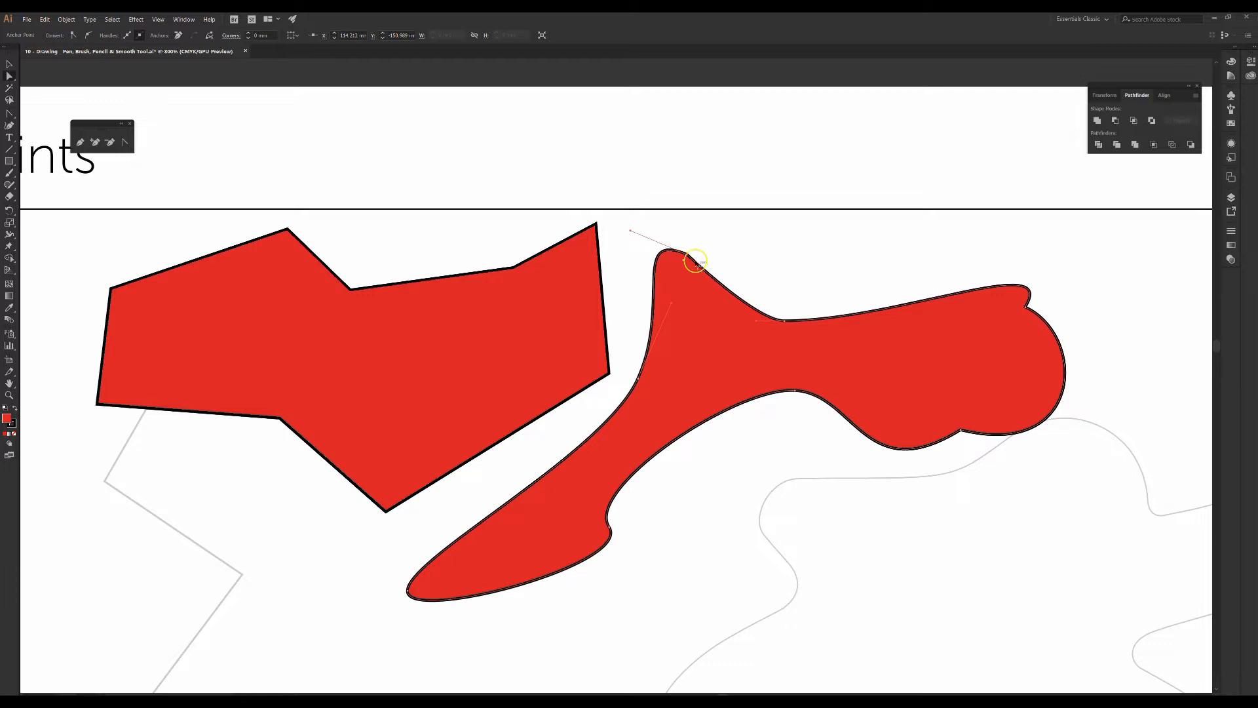
drag(630, 231, 640, 207)
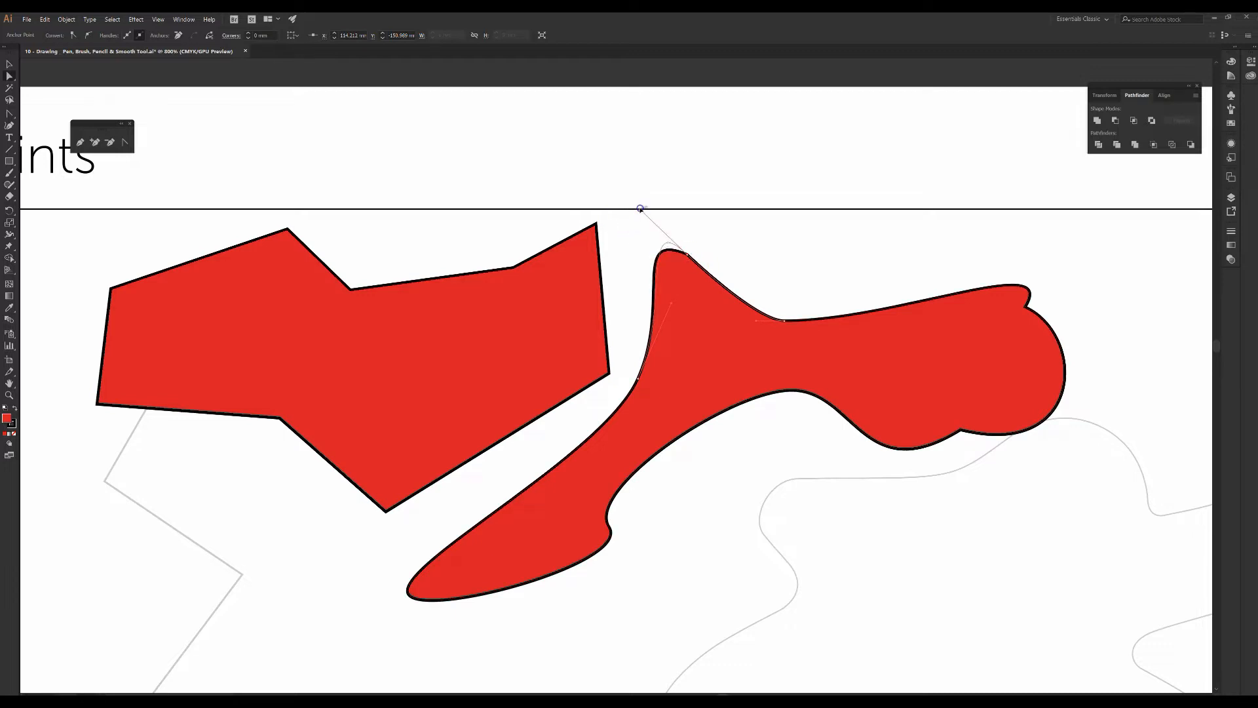
click(6, 236)
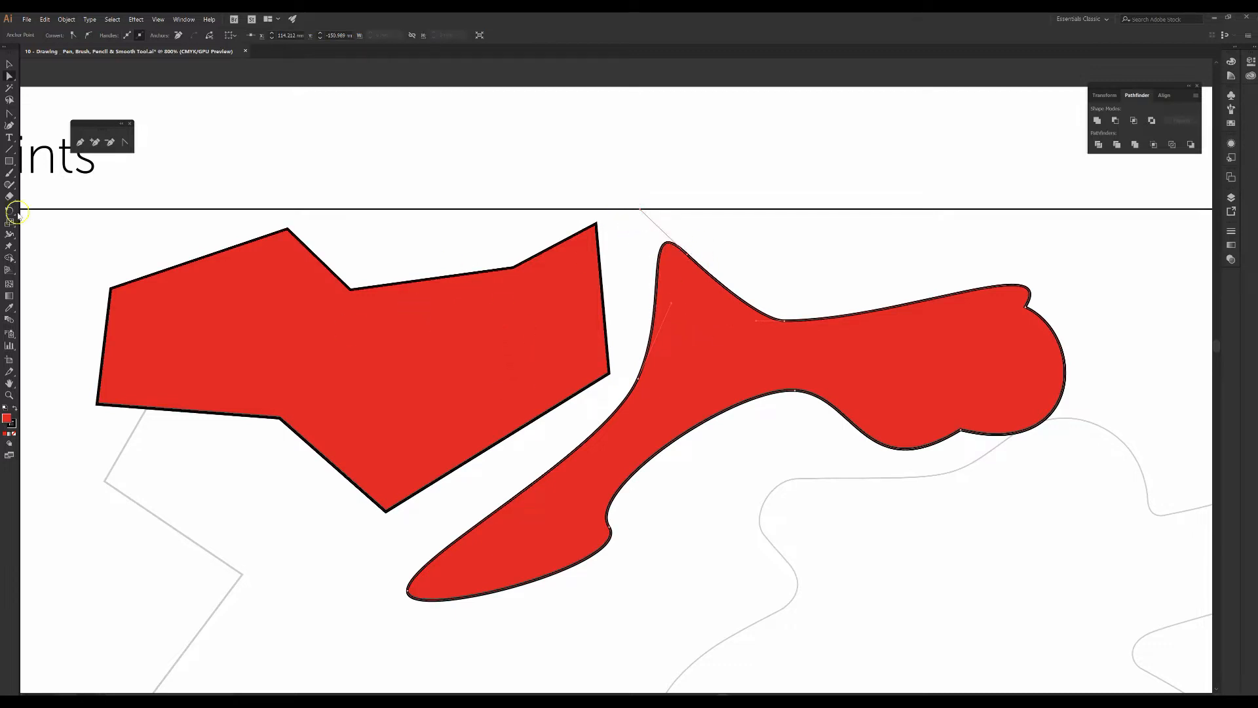
- Select the straight-sided polygon and change its fill colour to bright blue
key(v)
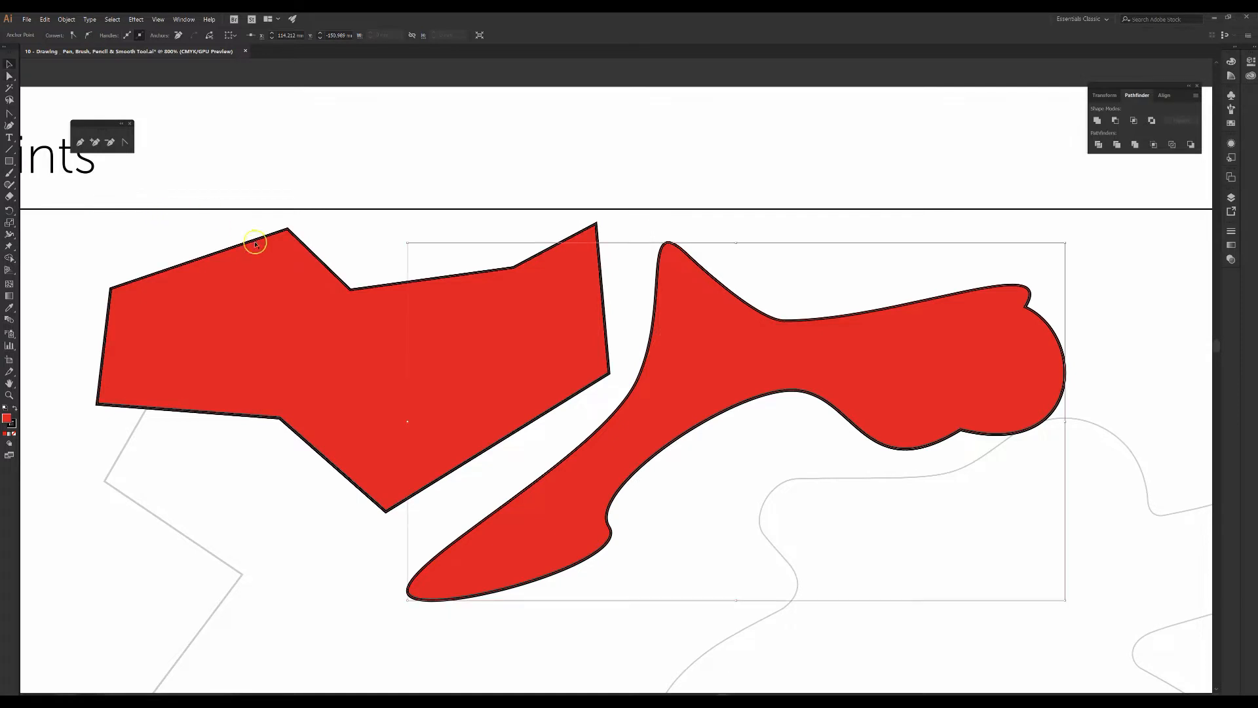
click(290, 286)
click(55, 39)
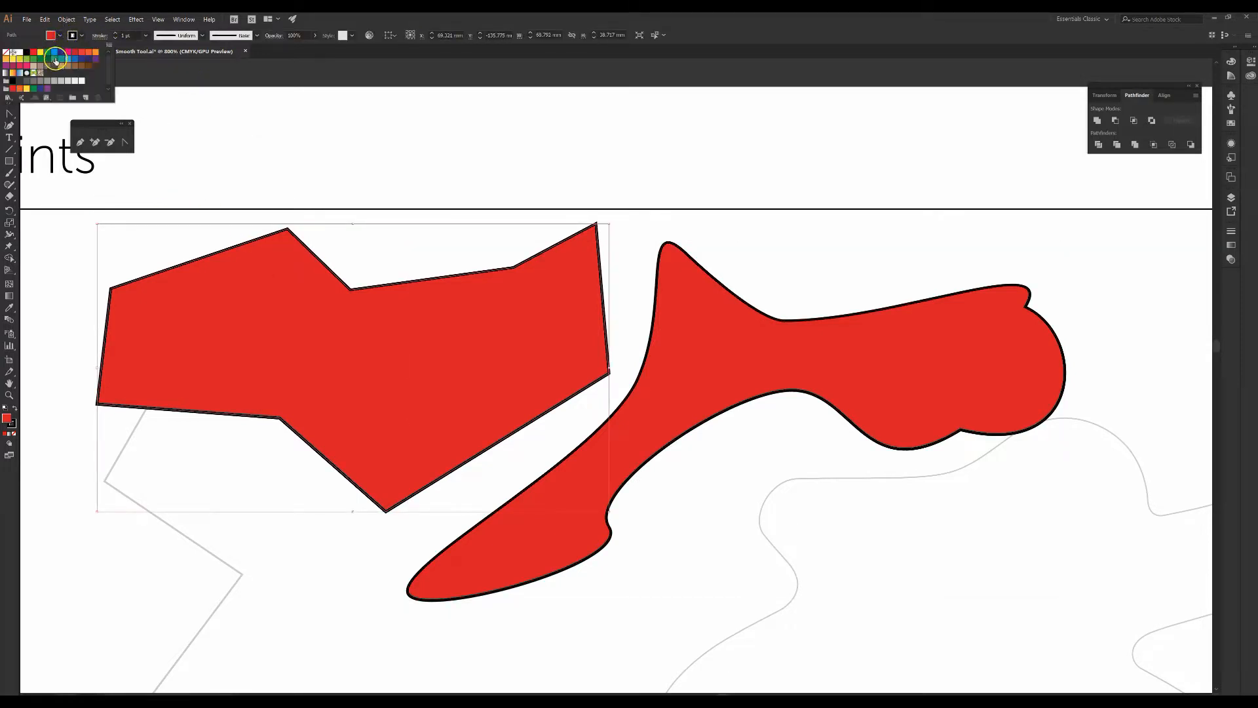
click(56, 60)
click(84, 72)
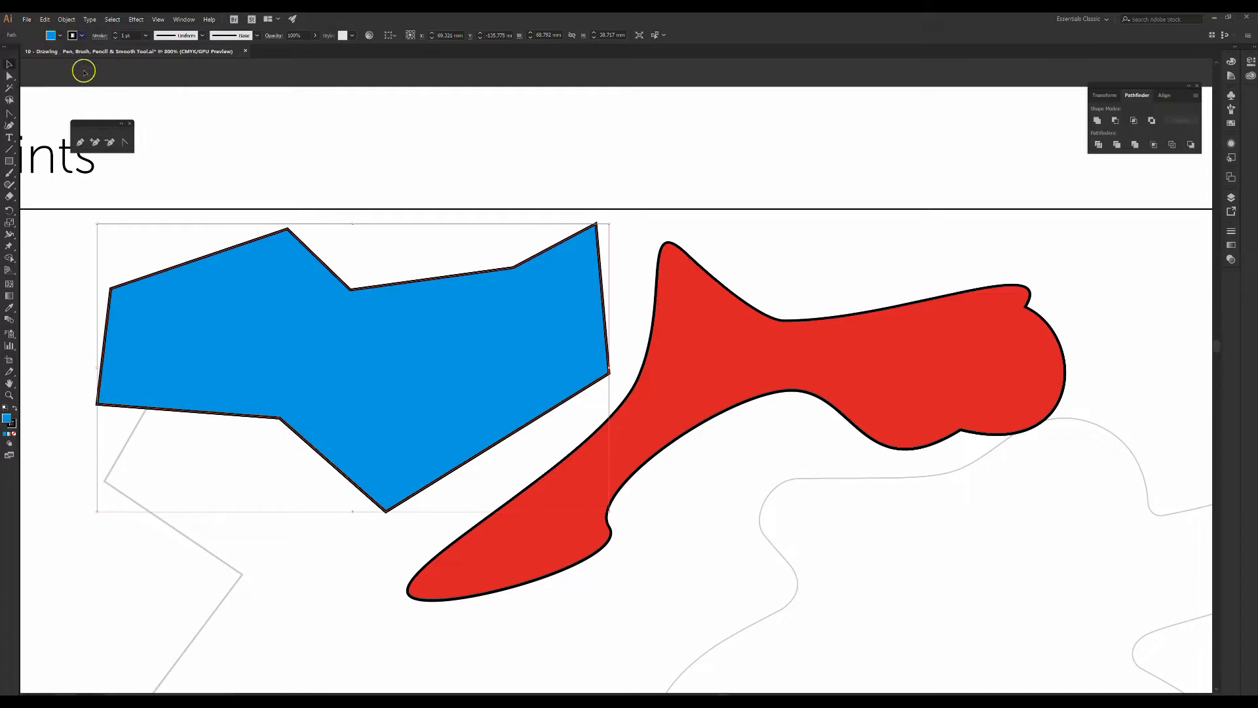
- Change the blue polygon's outline to orange-red and set its stroke weight to 5 pt
click(82, 37)
click(82, 52)
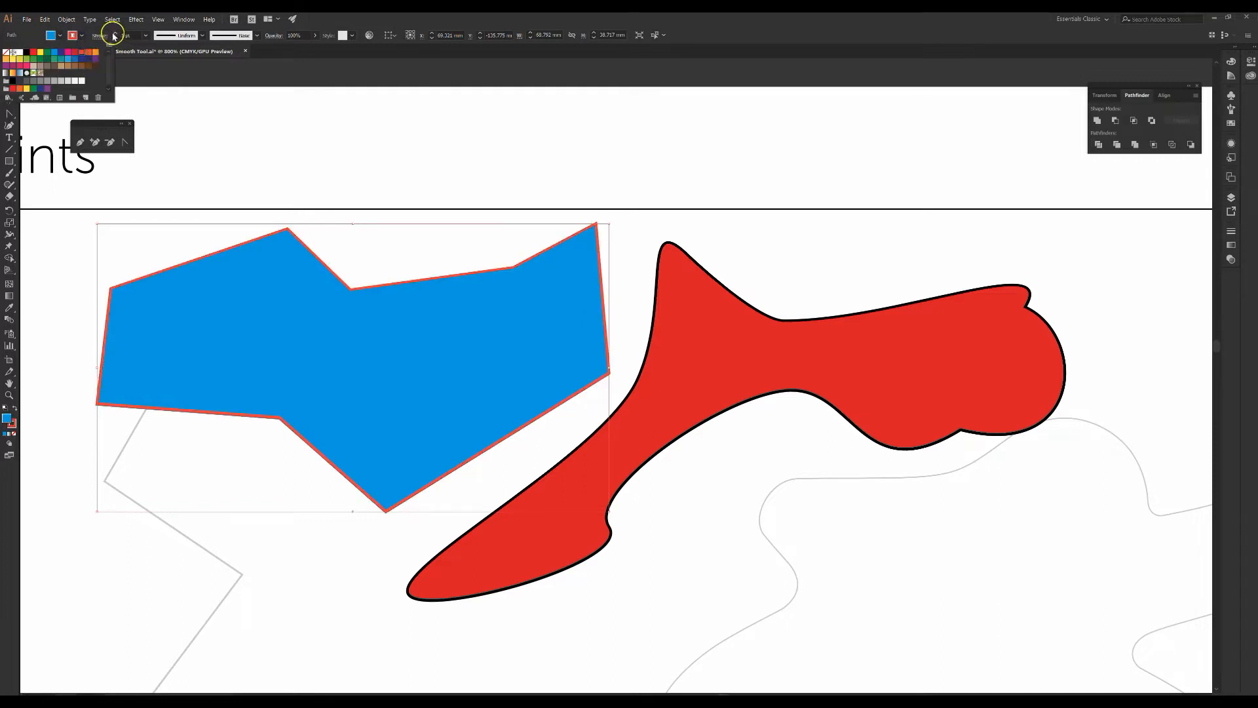
click(116, 34)
click(116, 34)
click(115, 34)
click(116, 34)
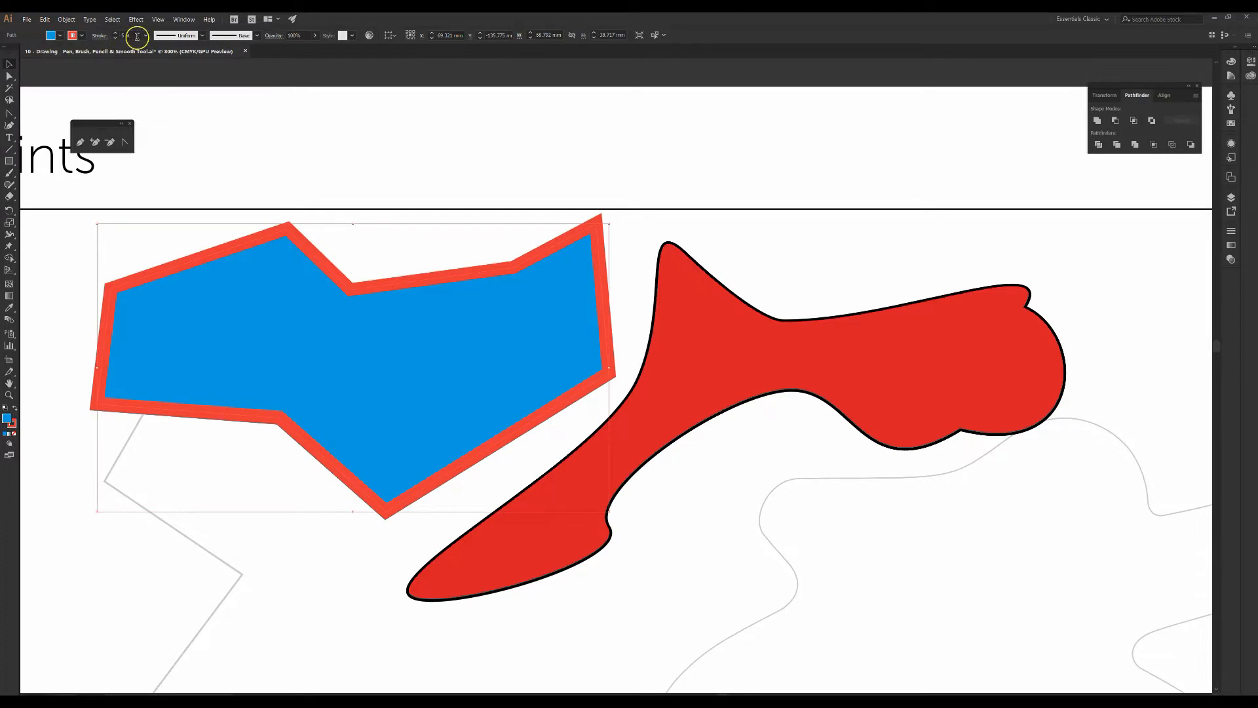
- Give the blue polygon's stroke bevelled corners and align the stroke to the outside of the path, after trying inside alignment
click(1231, 231)
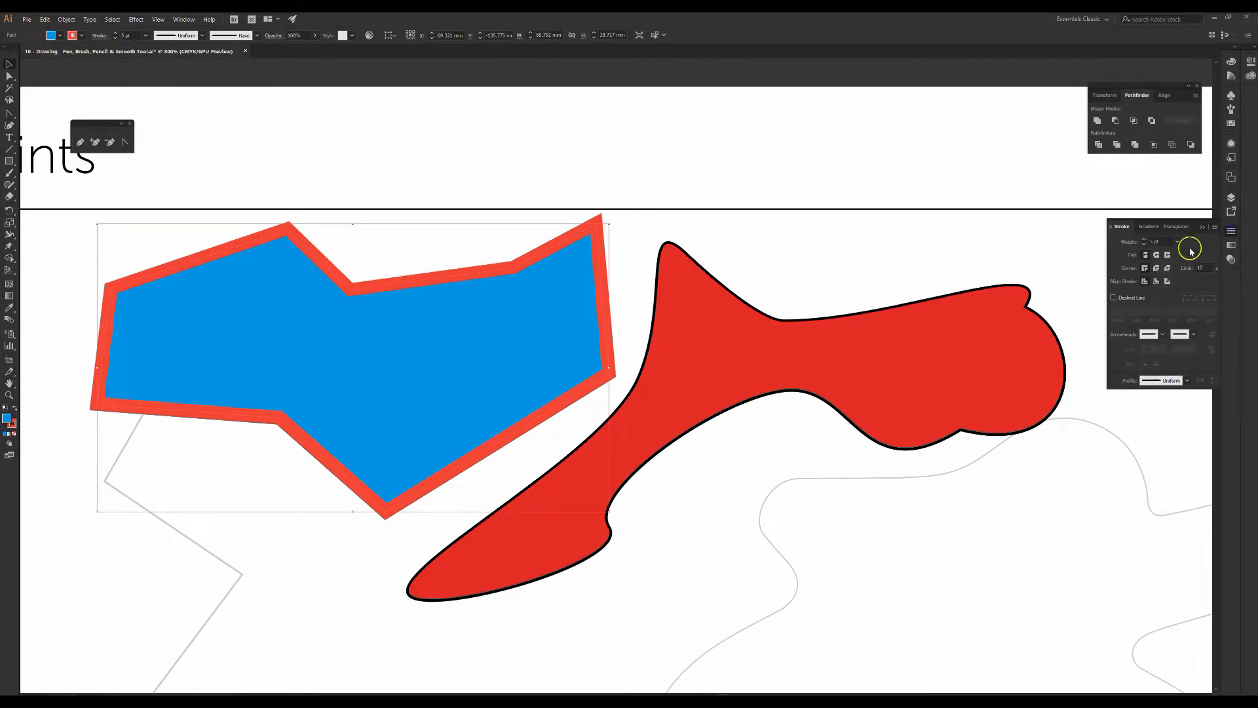
click(1156, 271)
click(1156, 282)
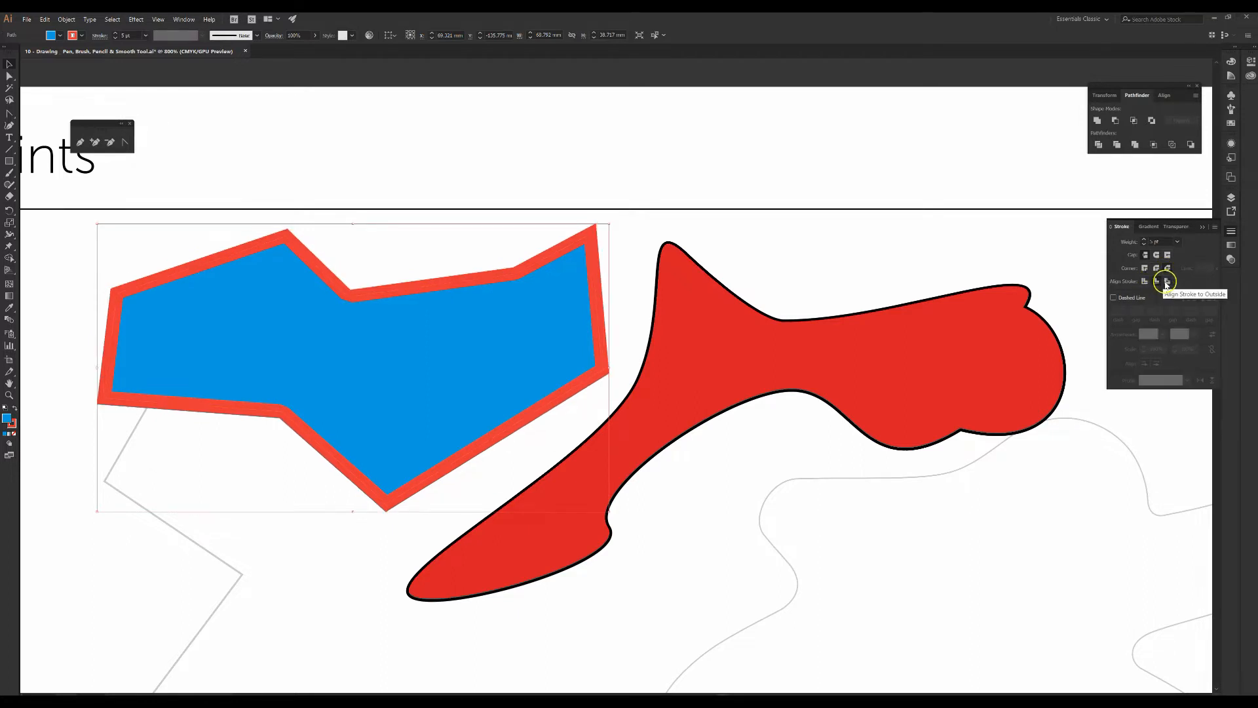
click(1167, 282)
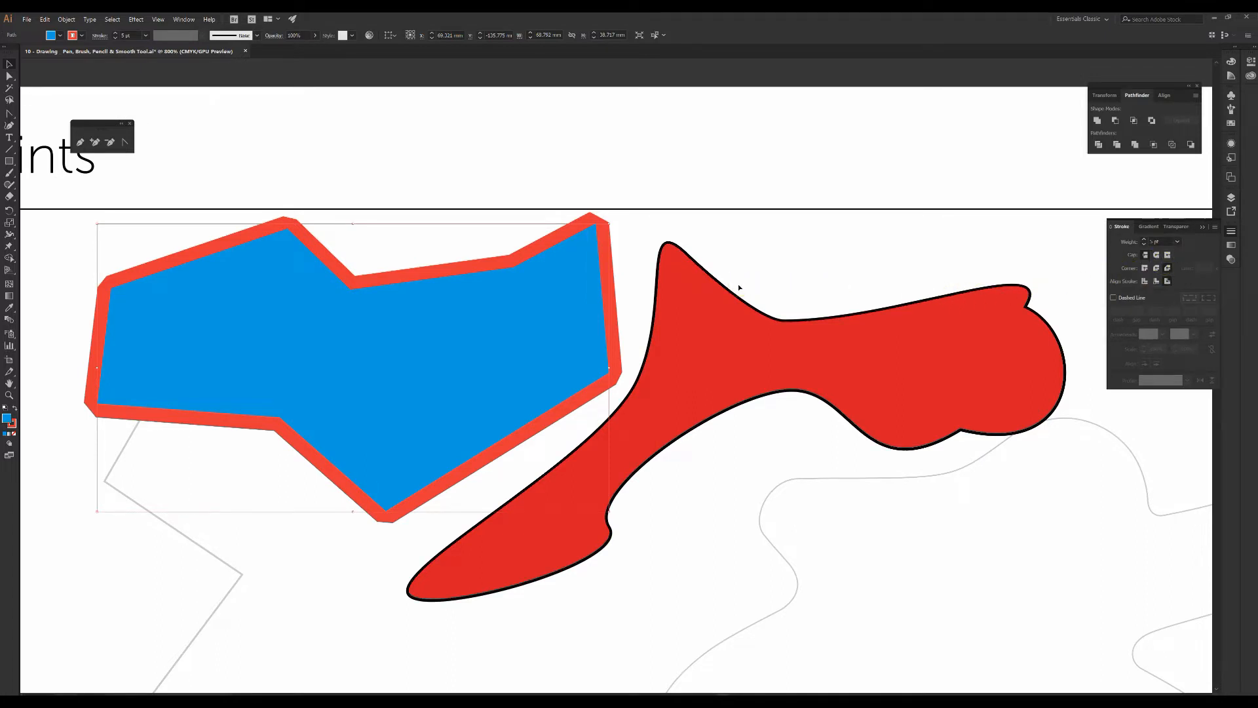
- Delete the red polygon, the blue polygon and the red curved shape from the Paths & Anchor points page
key(ctrl+0)
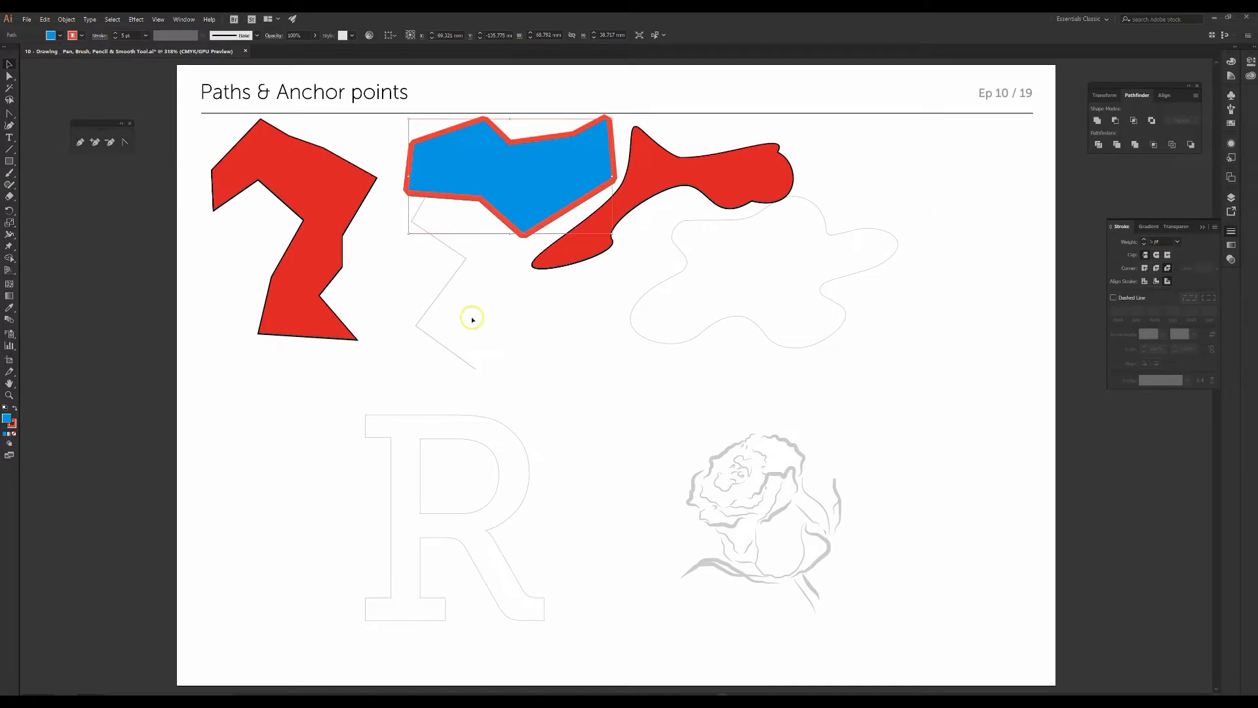
click(339, 231)
key(Delete)
click(413, 210)
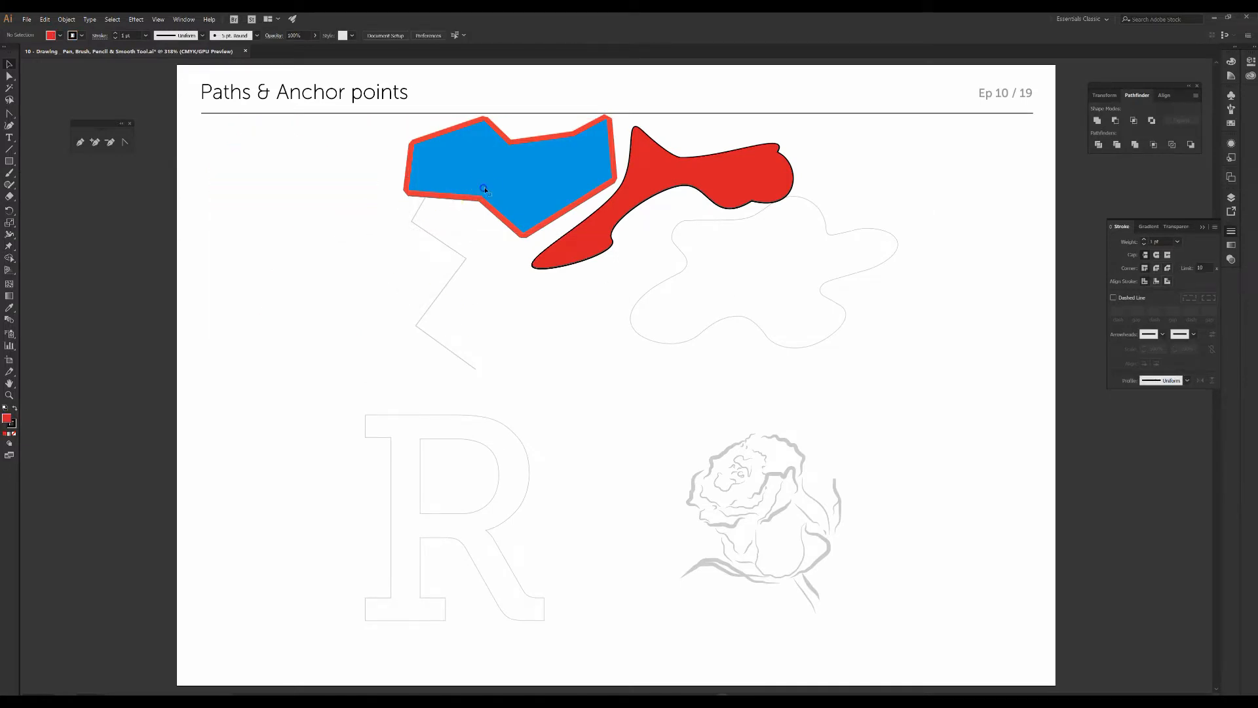
click(484, 189)
key(Delete)
click(708, 190)
key(Delete)
- Trace the open five-point zigzag guide on the Episode 10 page with the Pen tool, resetting fill and stroke to the defaults
scroll(568, 436, down, 4)
scroll(547, 504, down, 6)
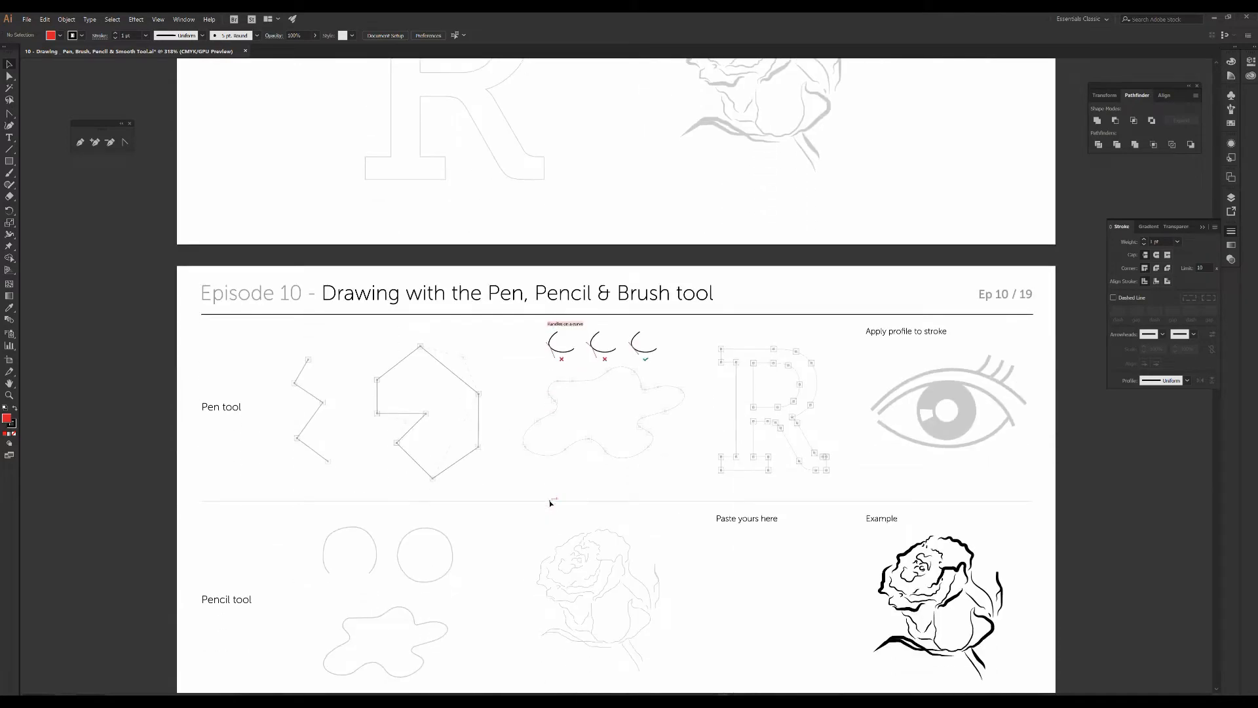
key(ctrl+plus)
key(ctrl+plus)
key(ctrl+plus)
key(ctrl+plus)
drag(422, 455, 924, 258)
drag(315, 226, 758, 221)
click(79, 143)
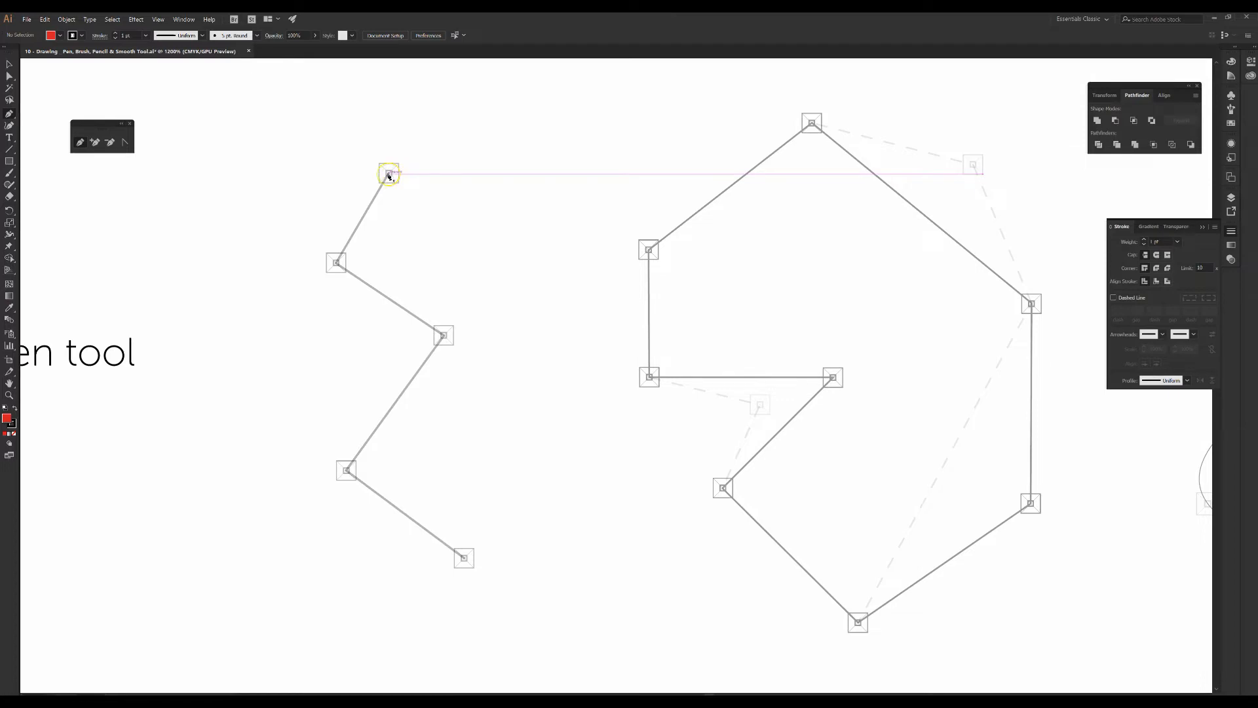
click(332, 265)
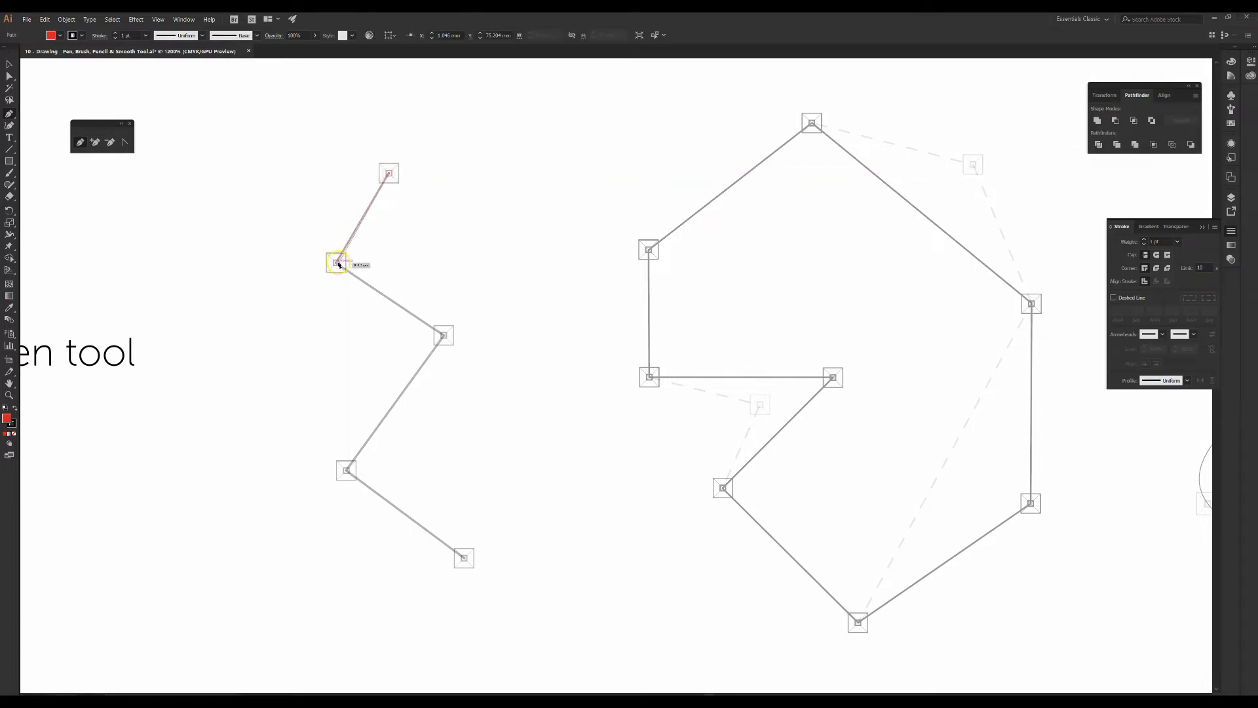
click(336, 263)
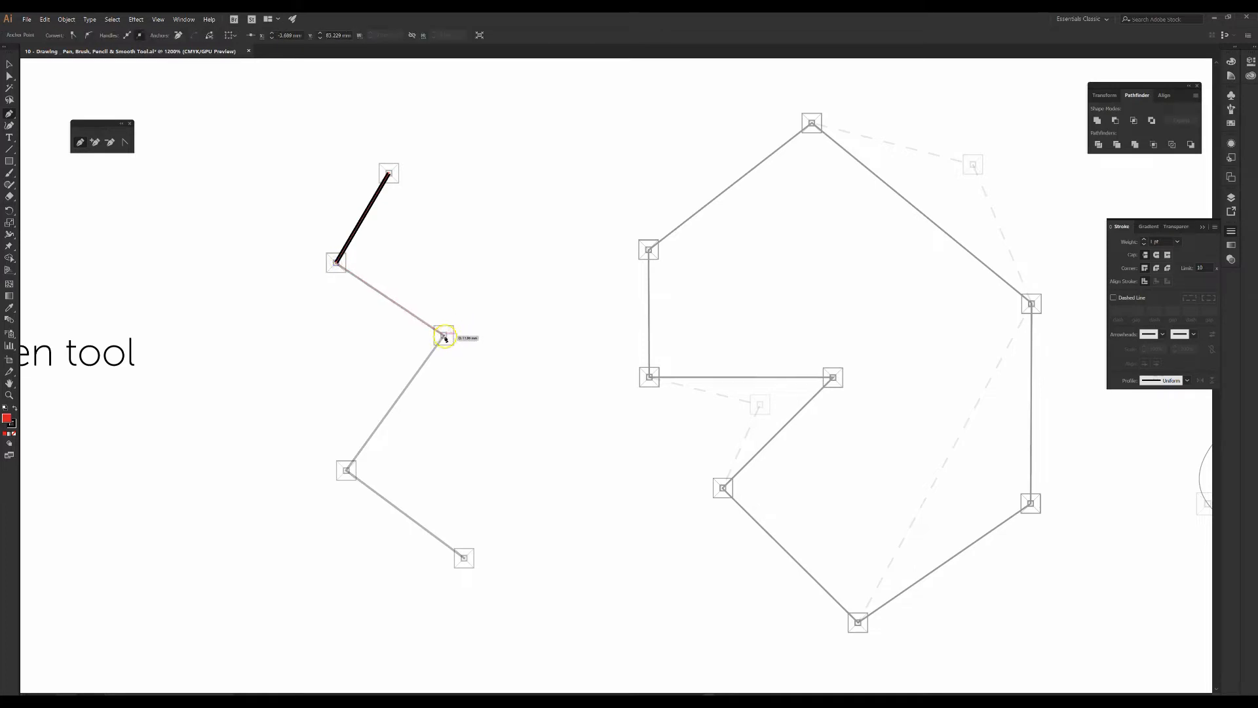
click(444, 337)
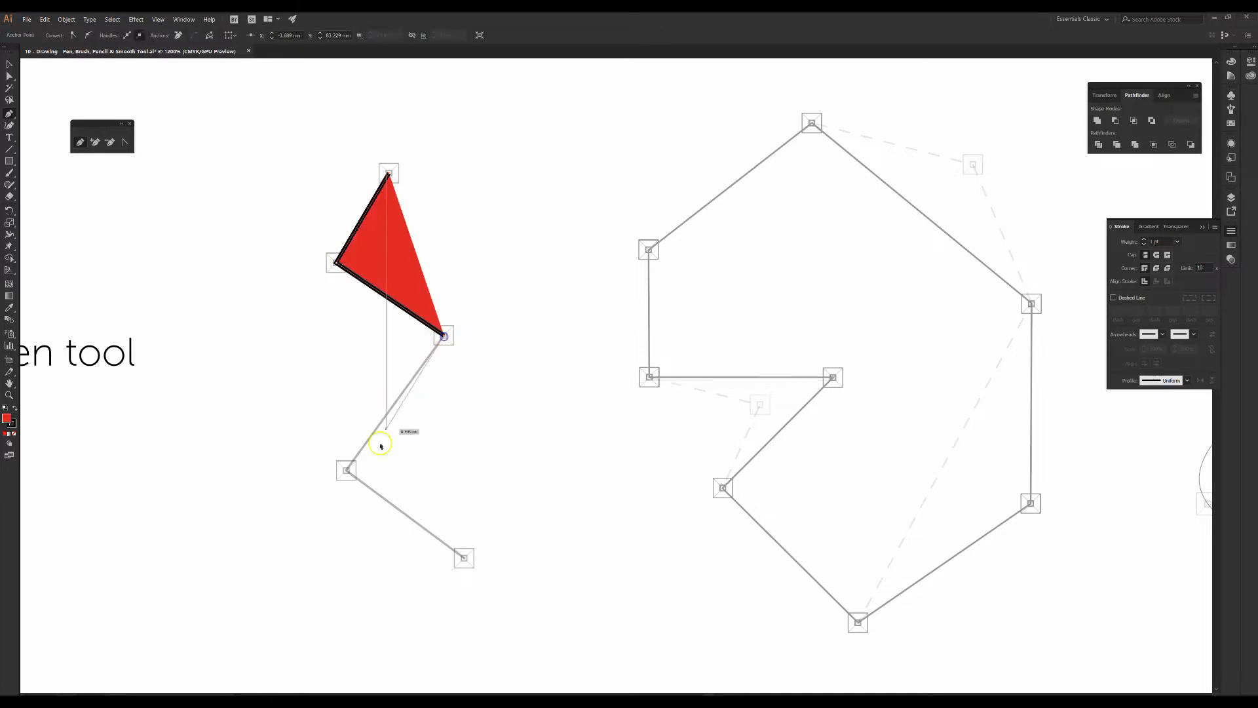
click(348, 471)
click(6, 407)
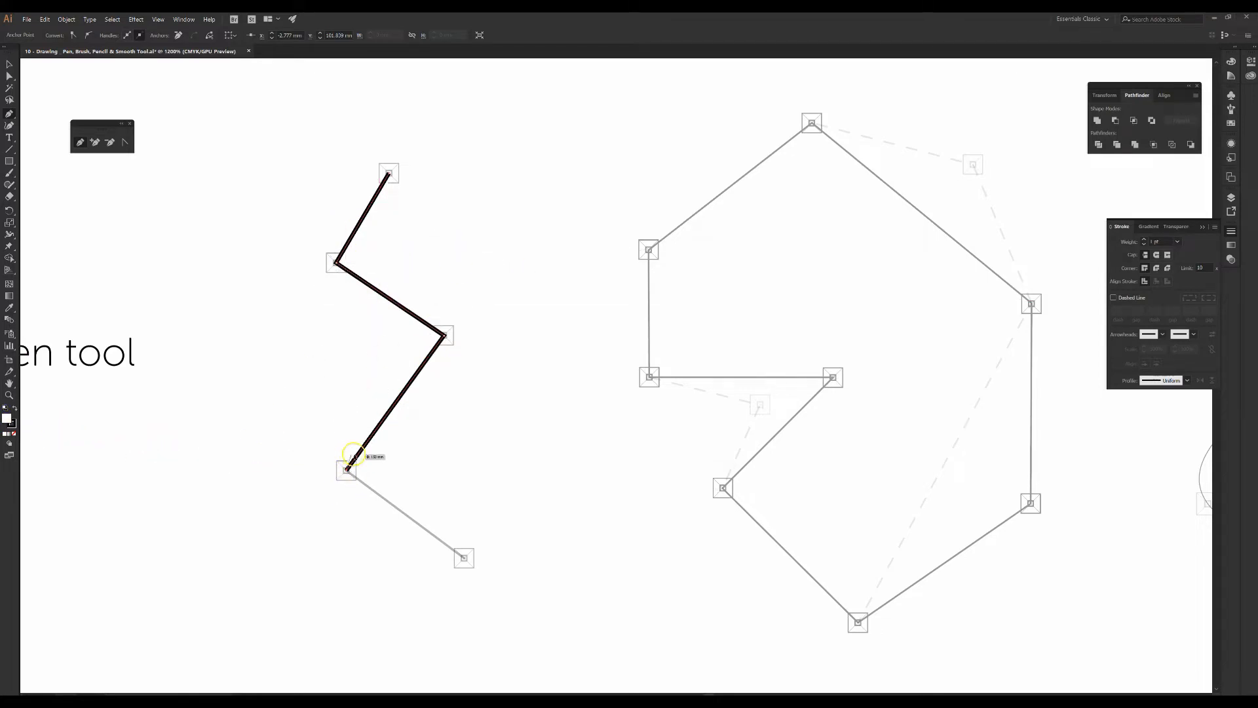
click(464, 559)
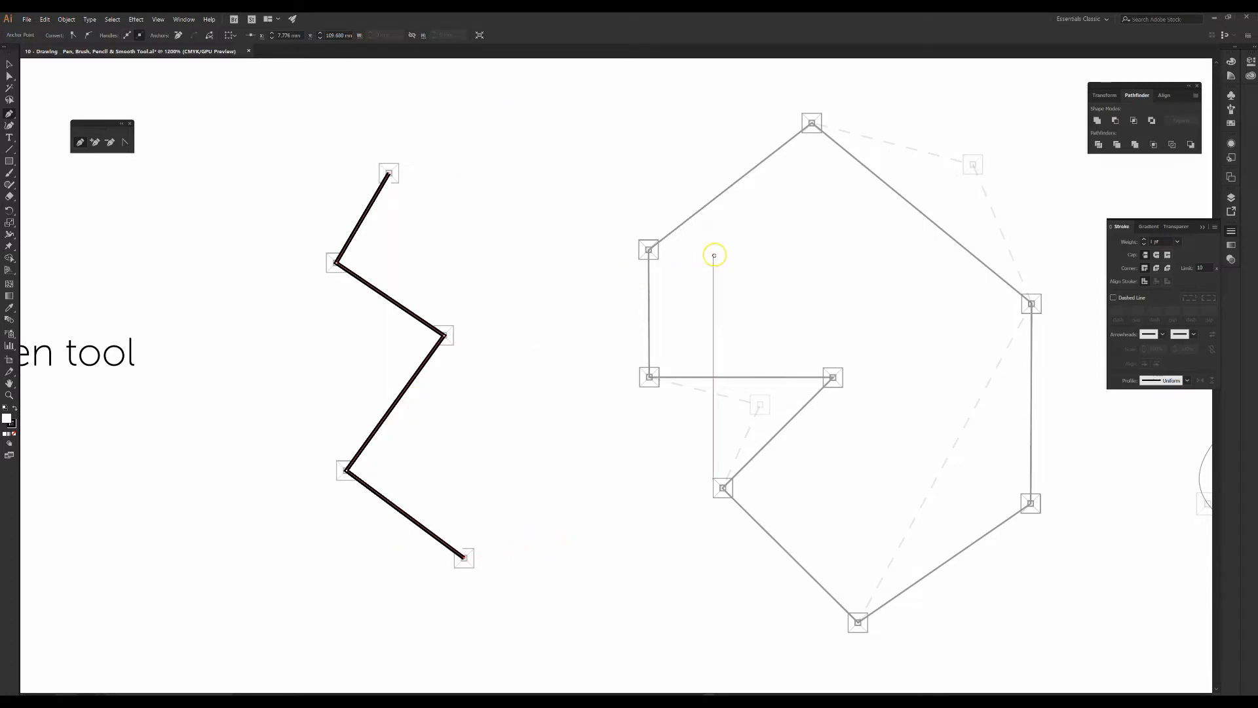
- Start tracing the large polygon guide with a straight segment from its upper-left anchor to its top anchor
drag(714, 253, 559, 303)
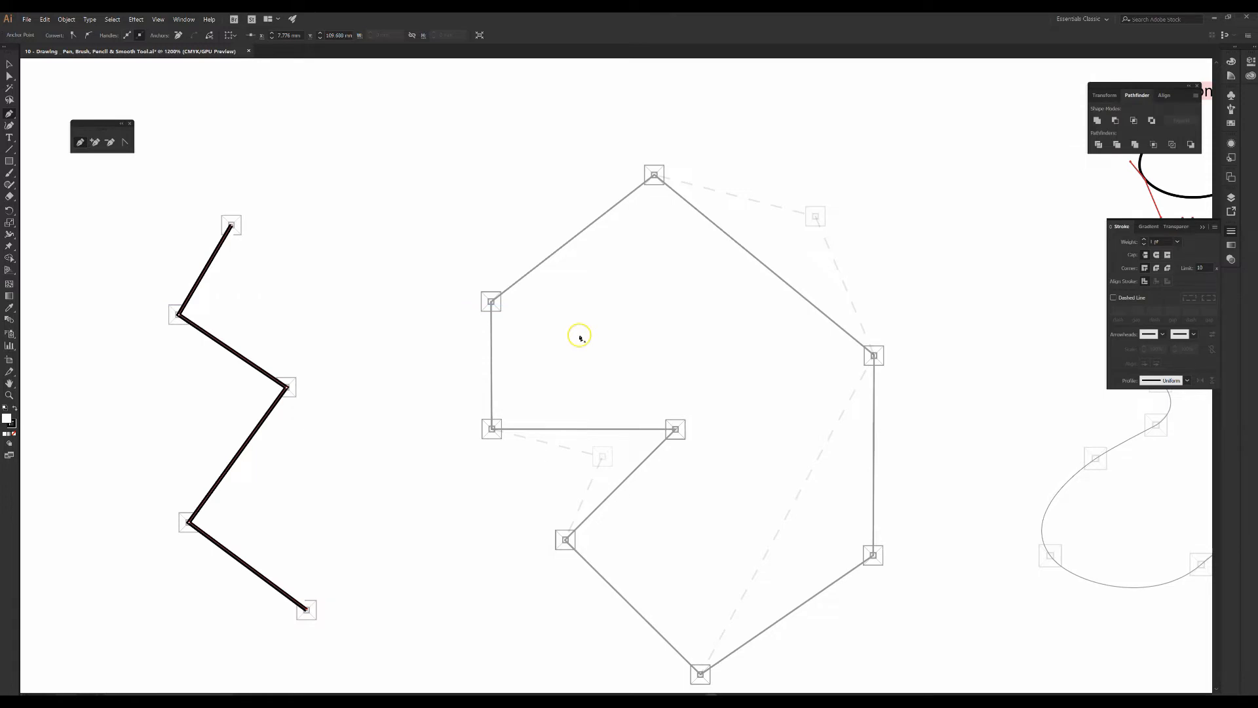
click(491, 303)
click(655, 176)
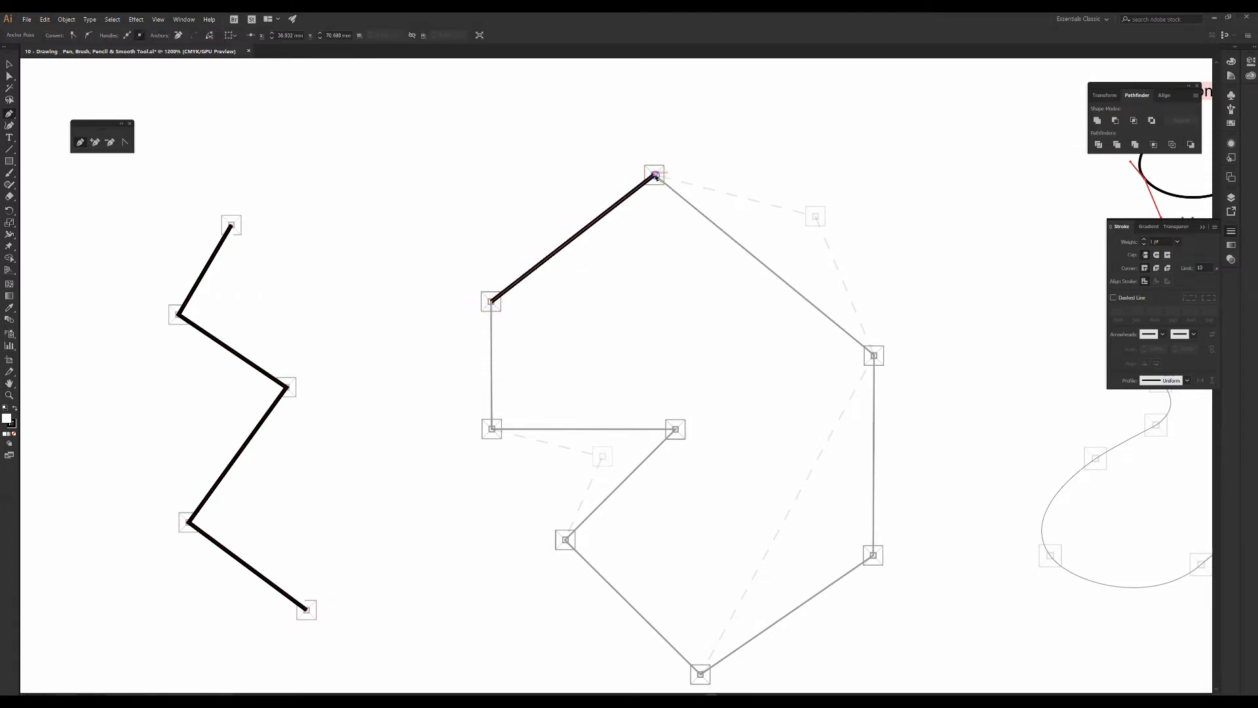
- Try tracing the polygon's solid guide down its right side to the lower-left corner, and undo back to the first segment
click(874, 355)
click(872, 557)
click(701, 675)
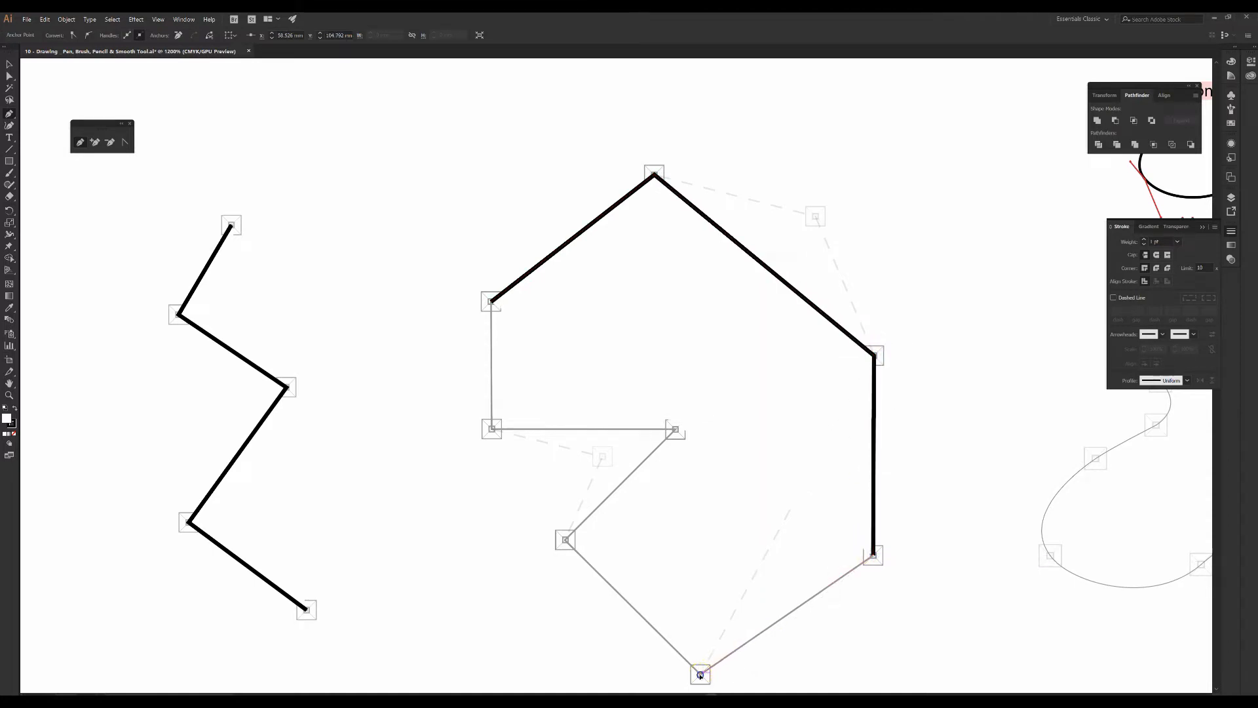
click(564, 540)
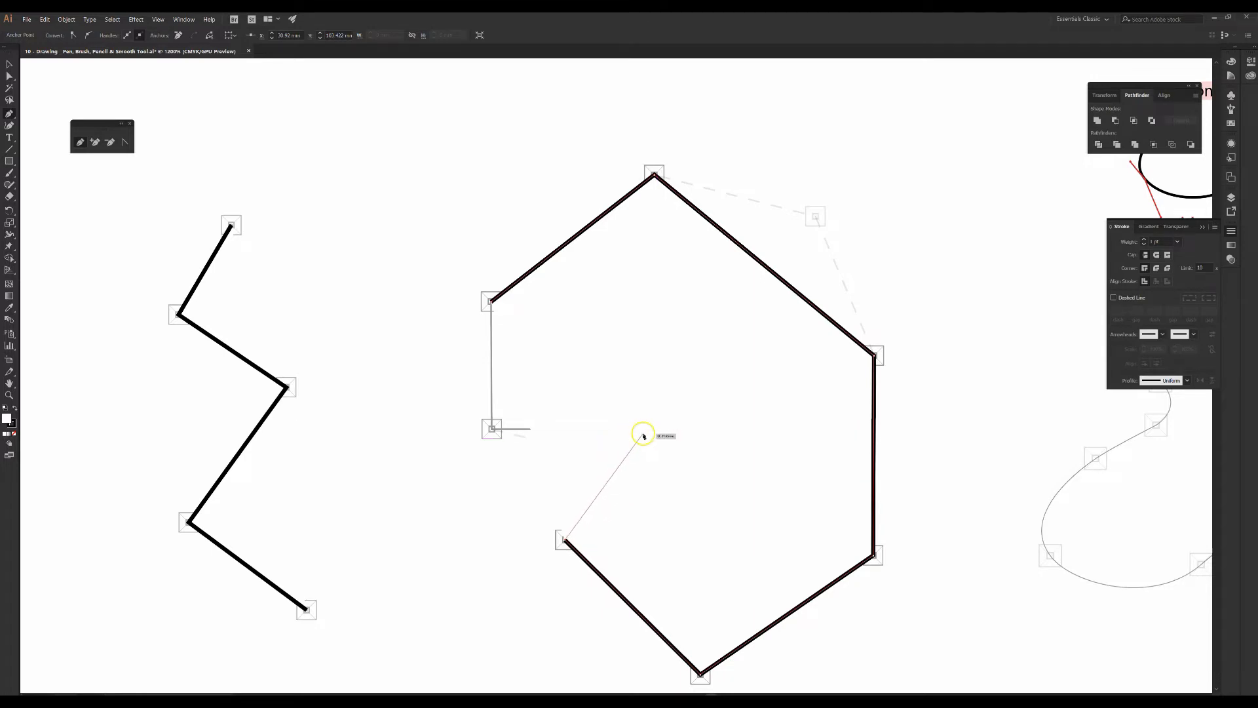
key(ctrl+z)
key(ctrl+z)
key(ctrl+z)
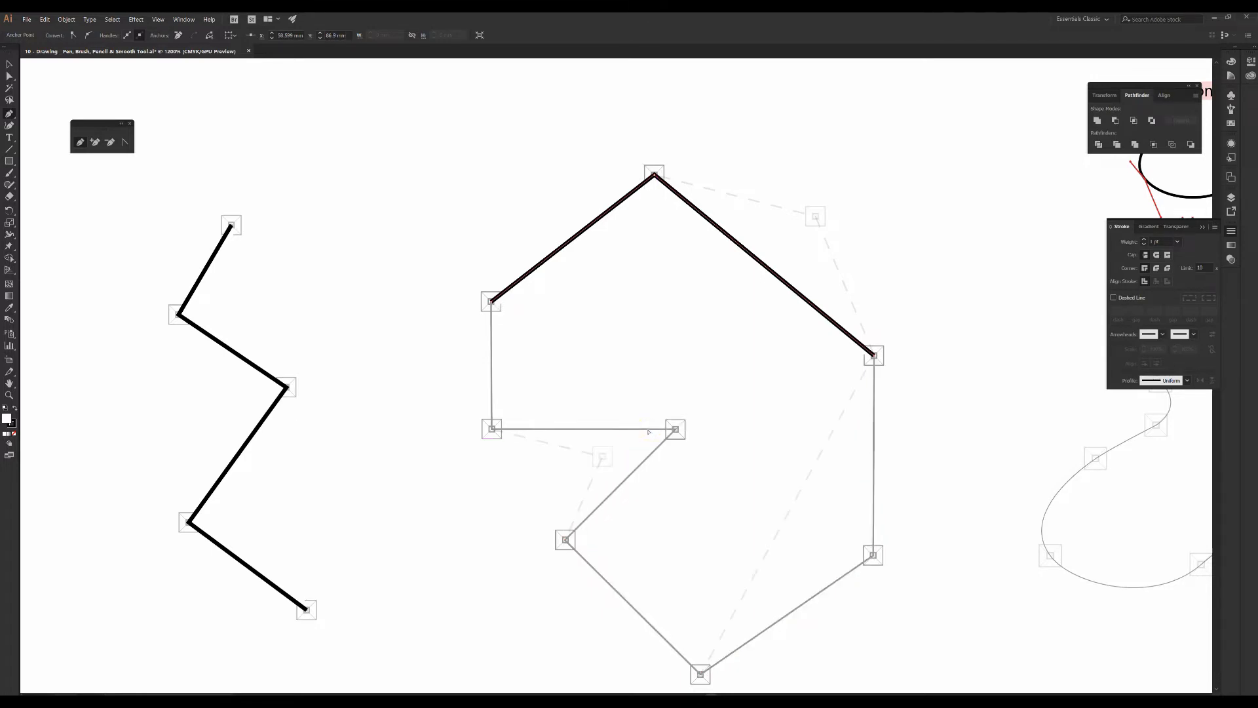
key(ctrl+z)
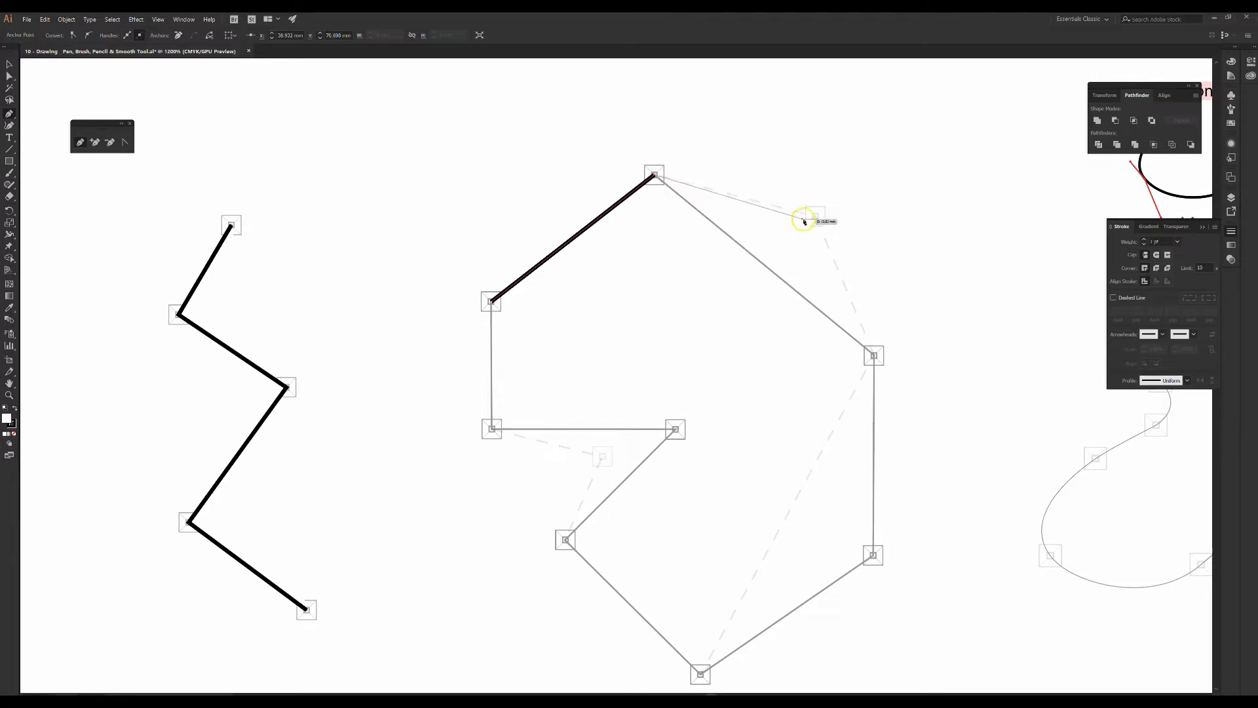
- Try tracing the polygon along the dashed alternative guide through its upper-right and bottom anchors, and undo back to the first segment
click(815, 216)
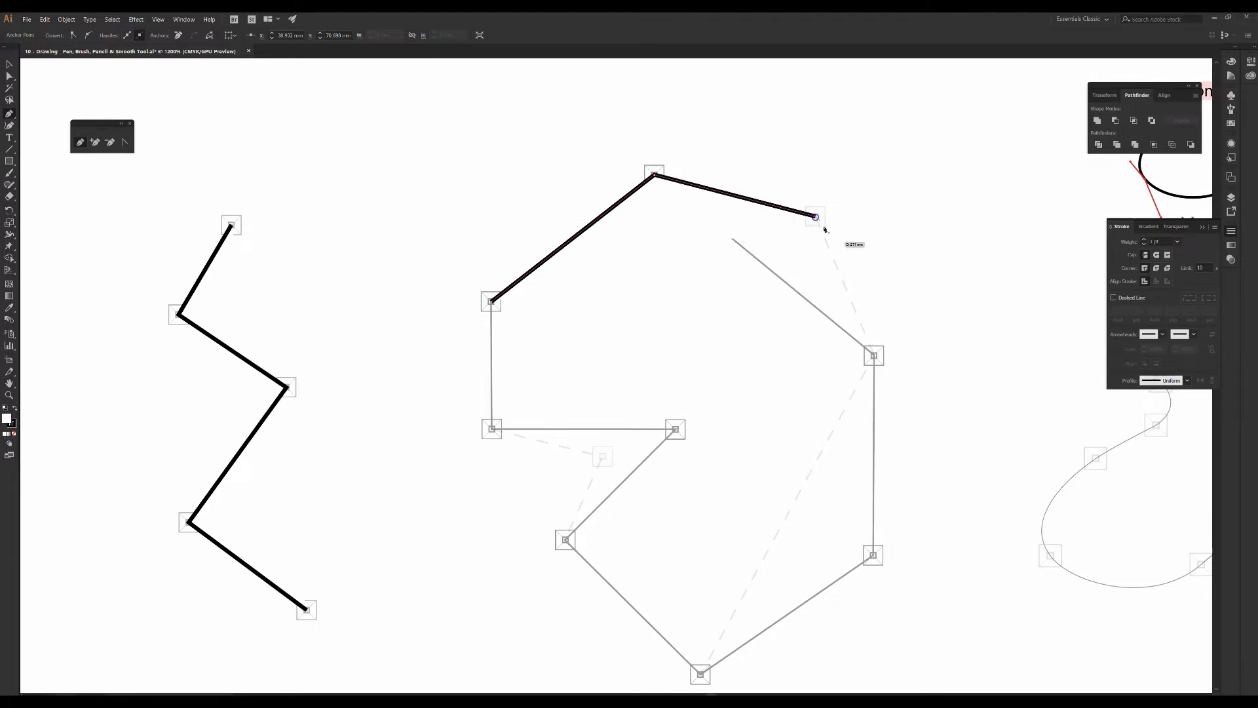
click(874, 357)
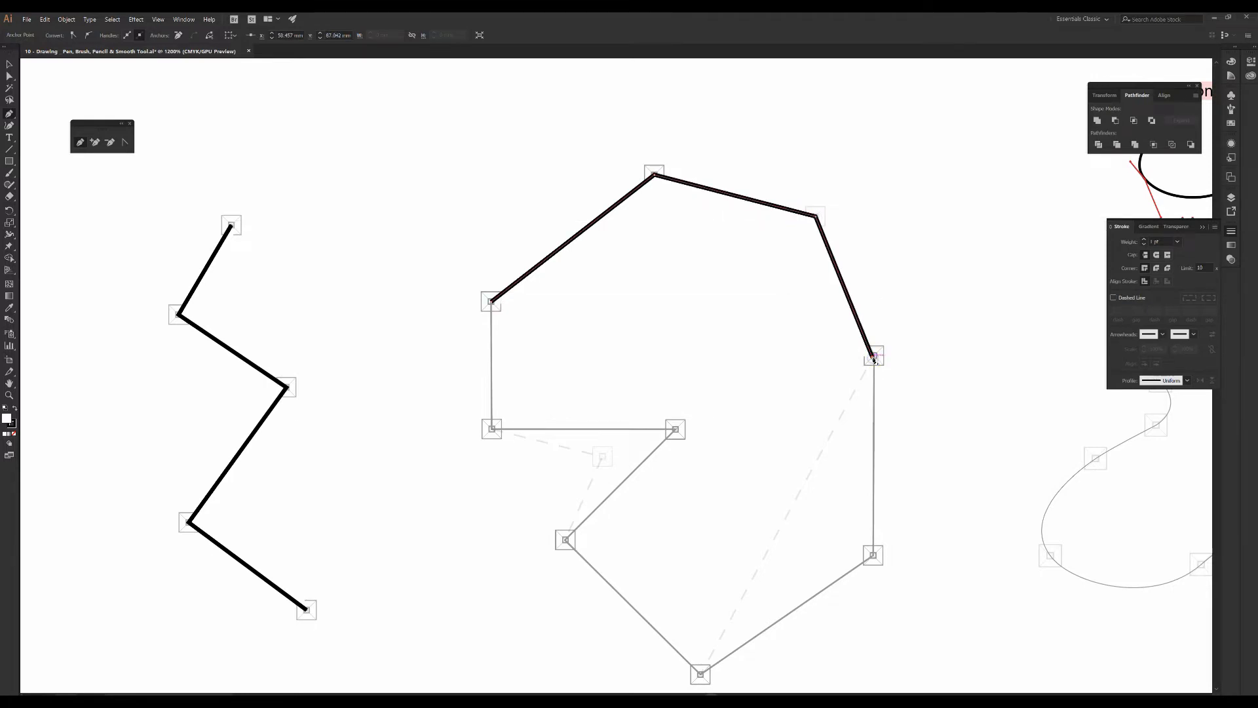
click(701, 673)
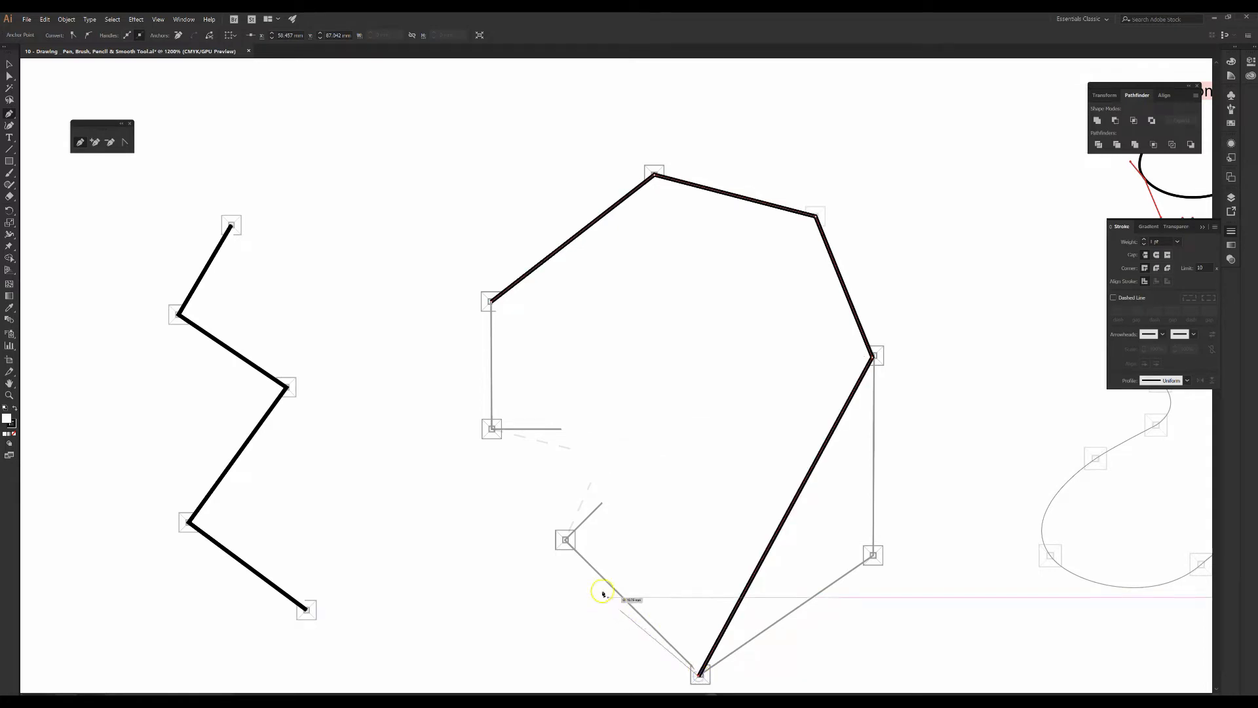
click(564, 540)
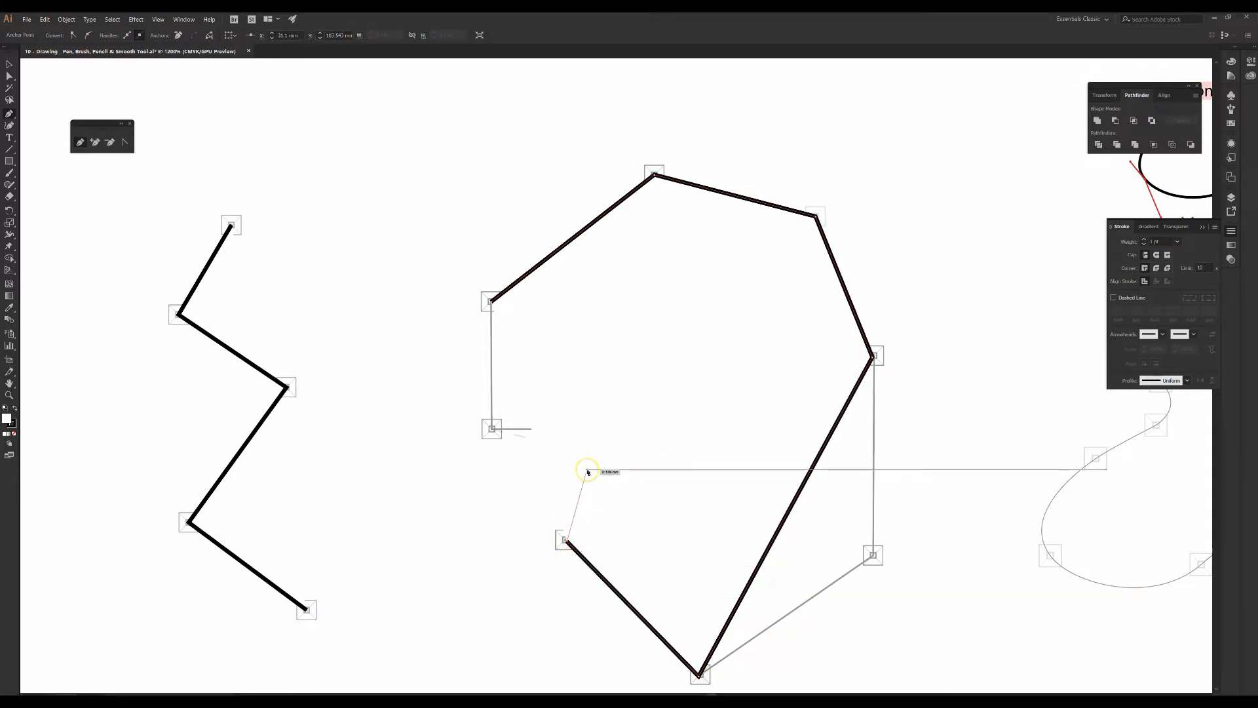
key(ctrl+z)
key(ctrl+z)
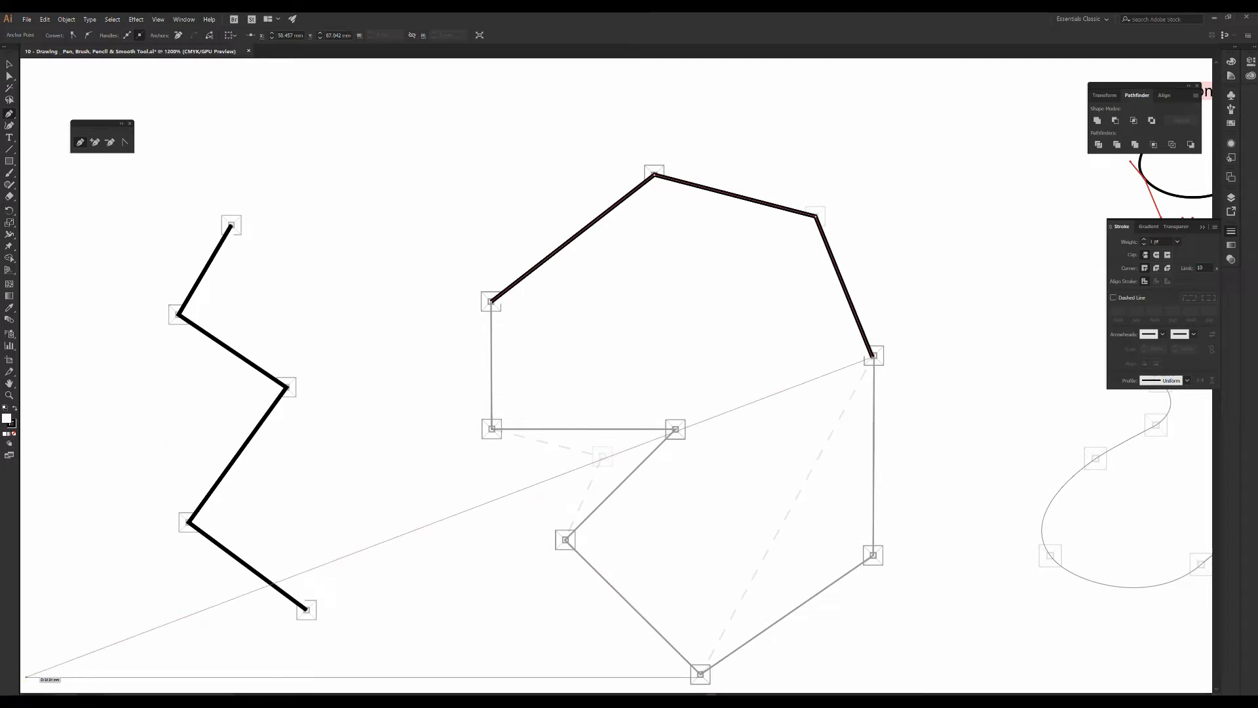
click(701, 673)
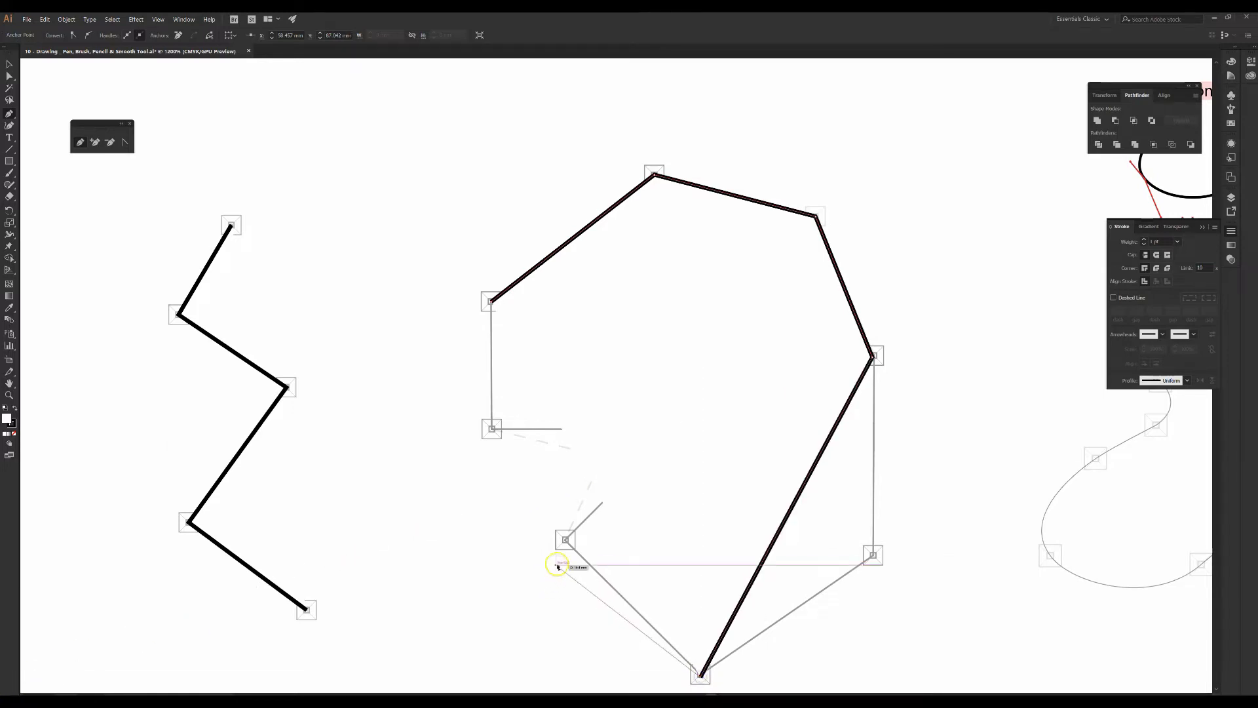
click(563, 543)
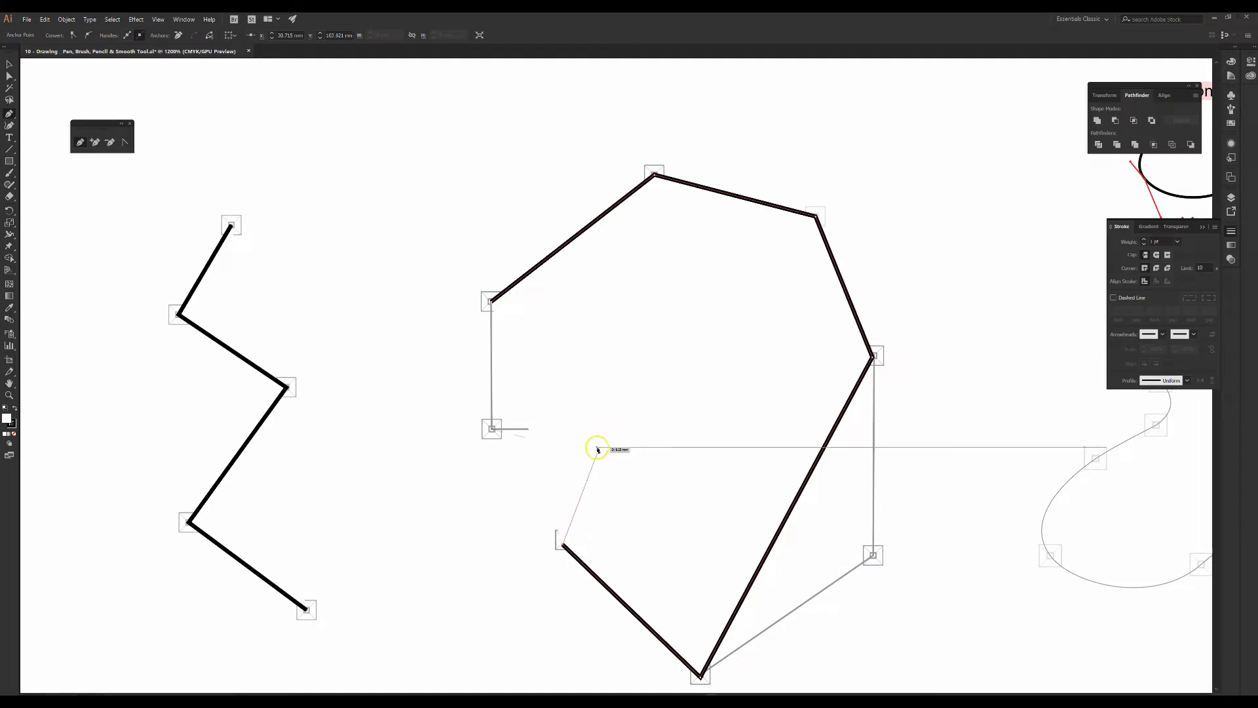
key(ctrl+z)
key(ctrl+z)
key(ctrl+z)
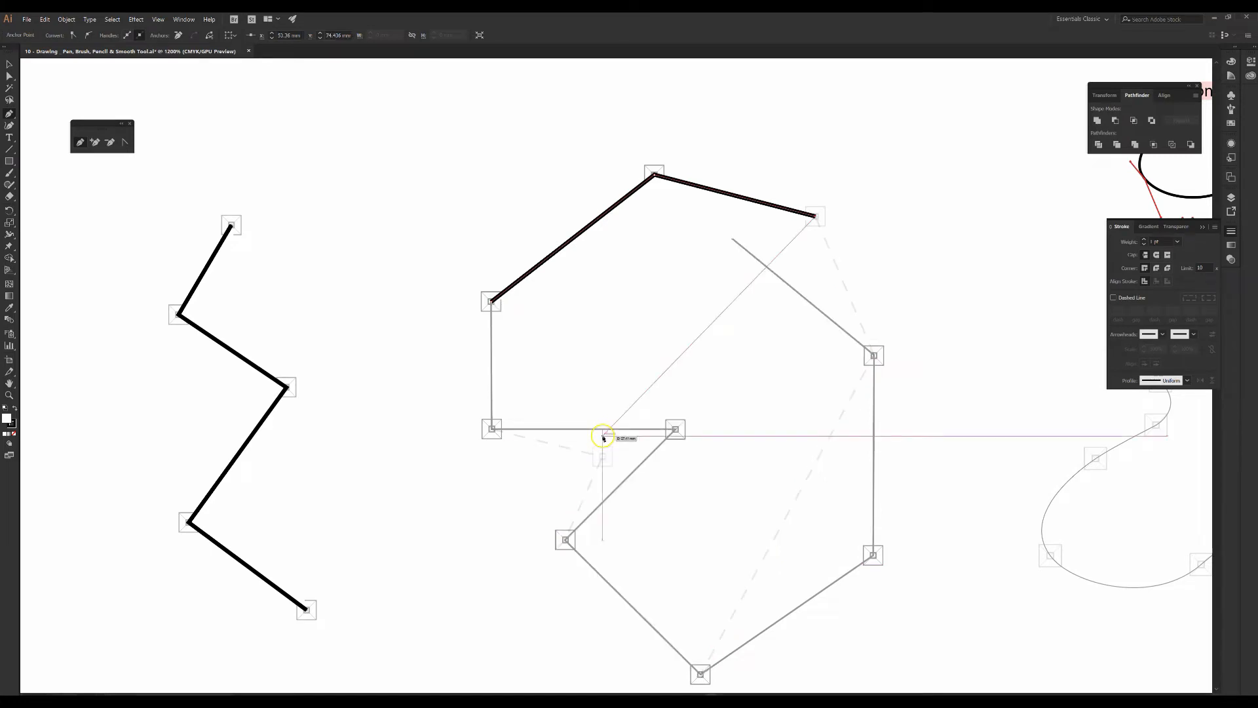
key(ctrl+z)
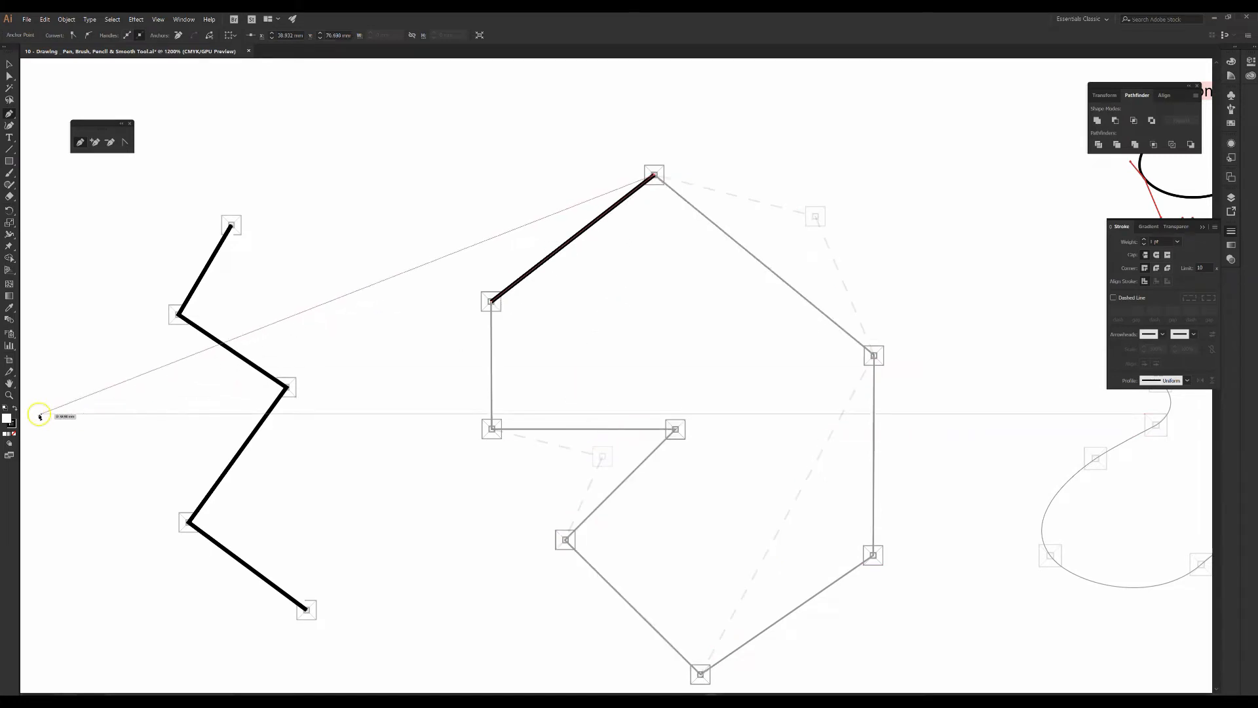
- Set the fill to none and trace the remaining anchors of the polygon's solid guide, closing the path at its starting anchor
click(14, 434)
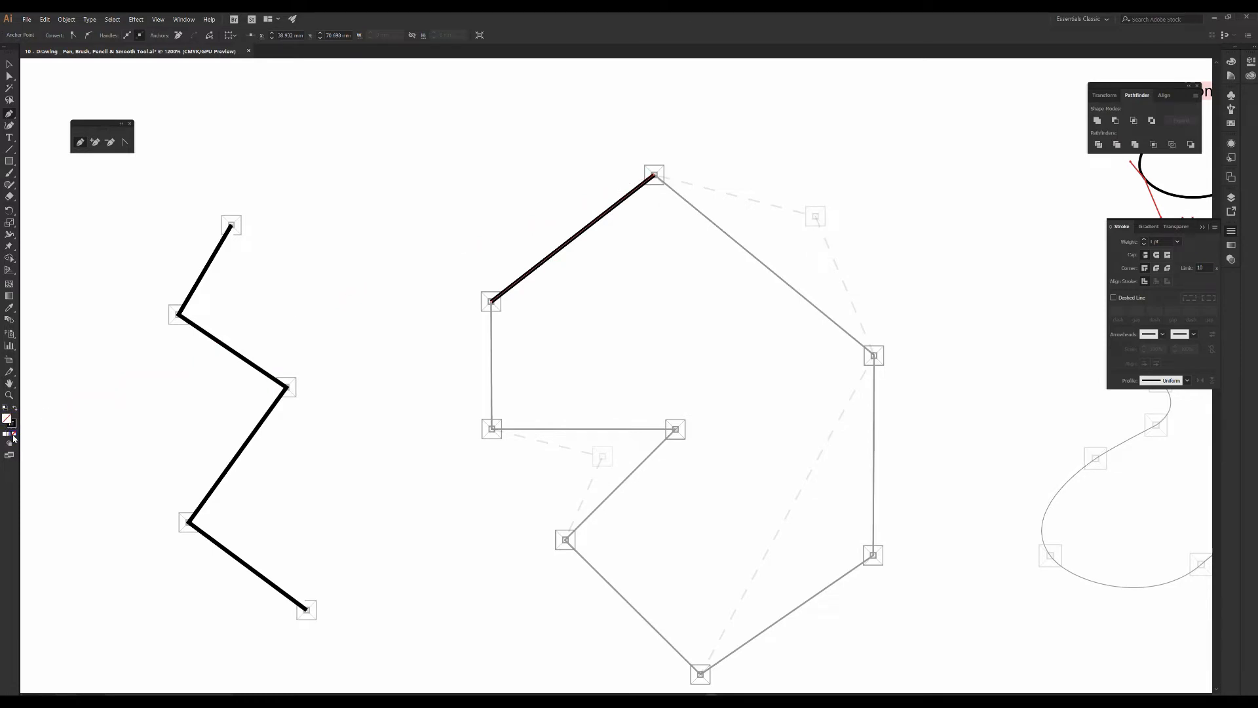
click(874, 356)
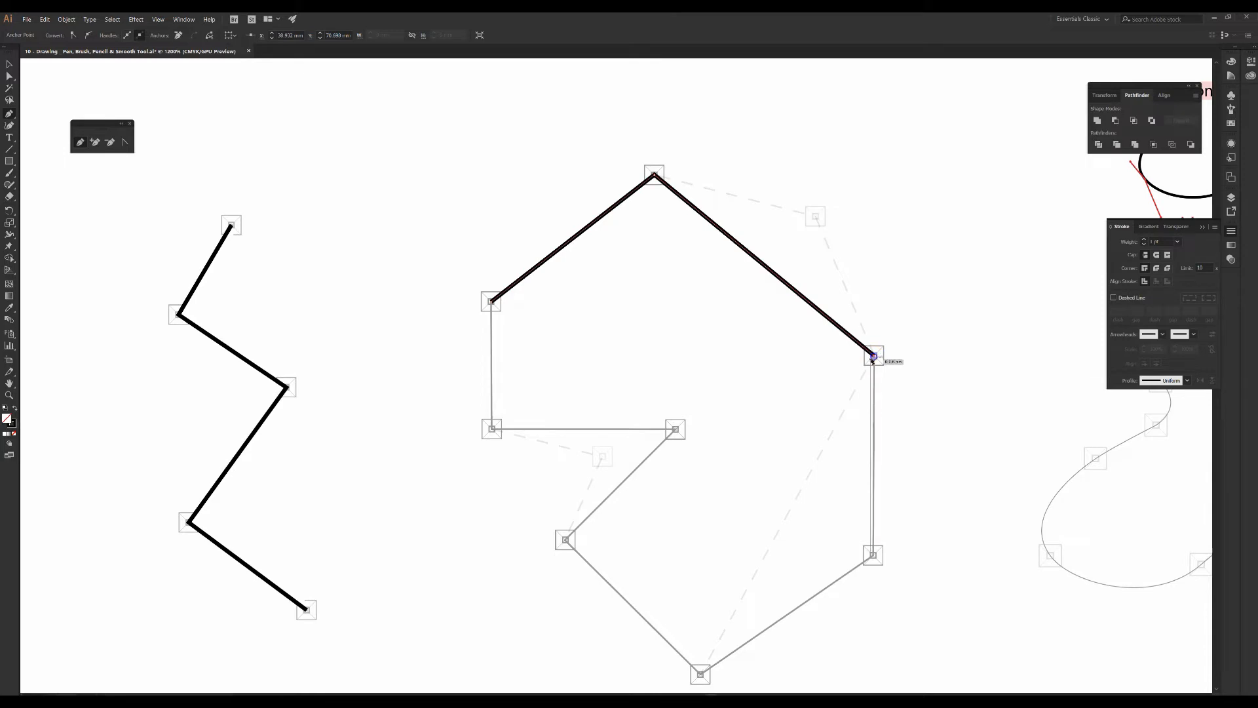
click(874, 555)
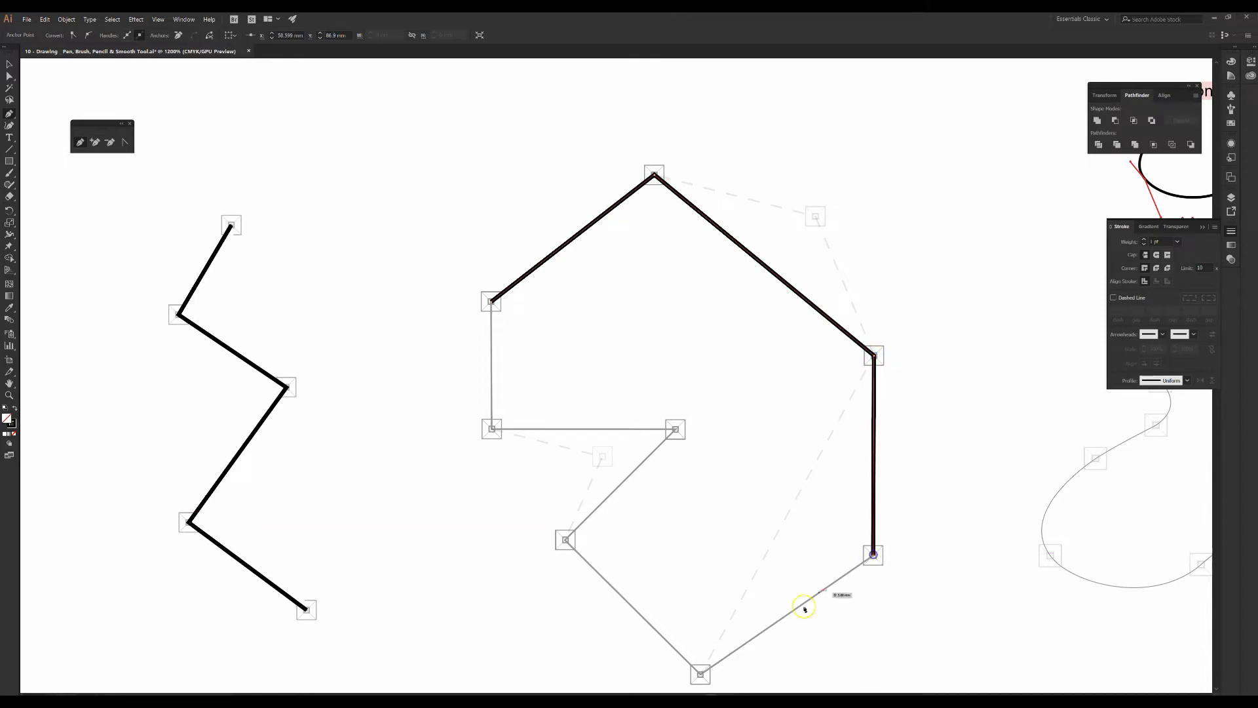
click(699, 674)
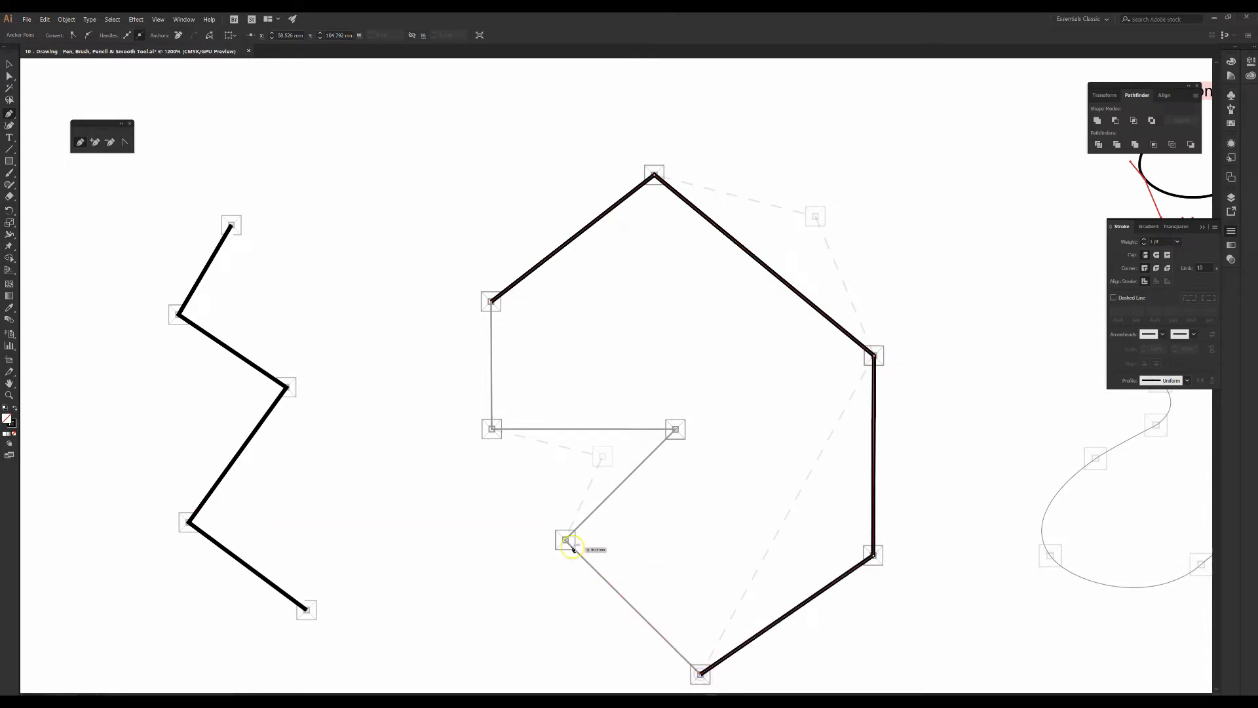
click(564, 539)
click(675, 428)
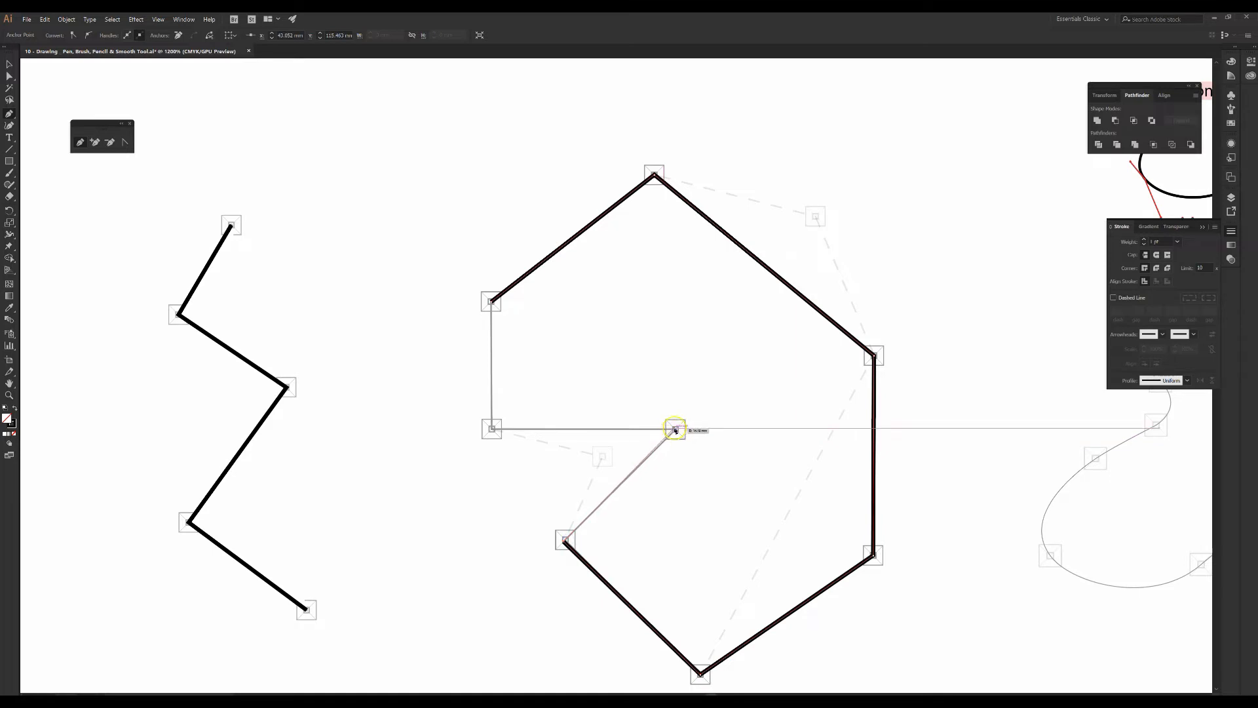
click(489, 429)
click(490, 428)
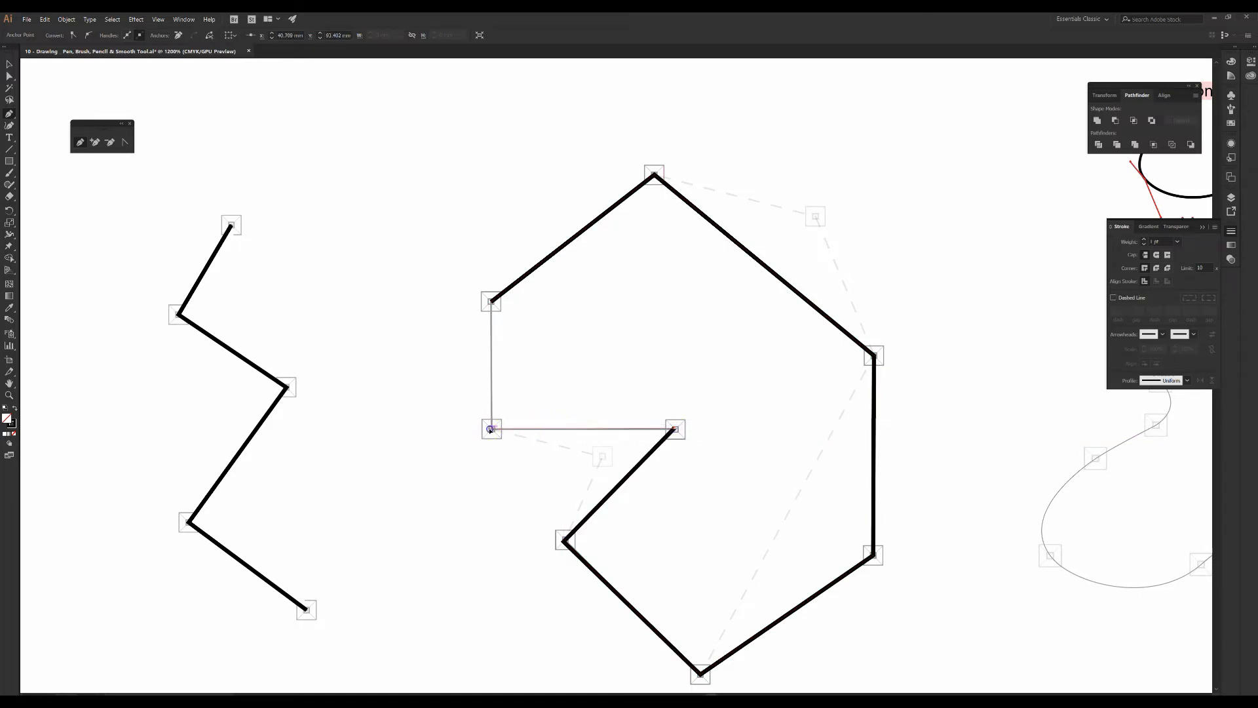
click(491, 303)
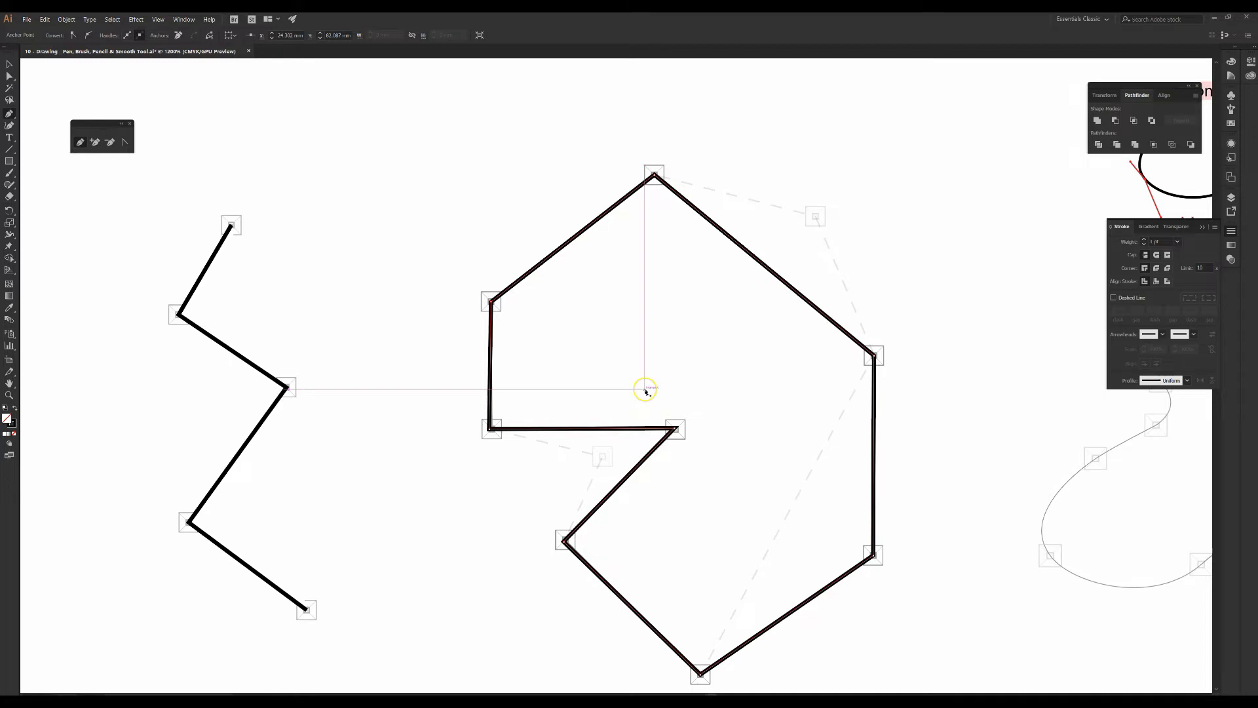
- Select the traced closed polygon with the Selection tool and remove it, leaving the guide and the zigzag path
click(10, 64)
click(631, 178)
drag(631, 173, 675, 223)
click(679, 214)
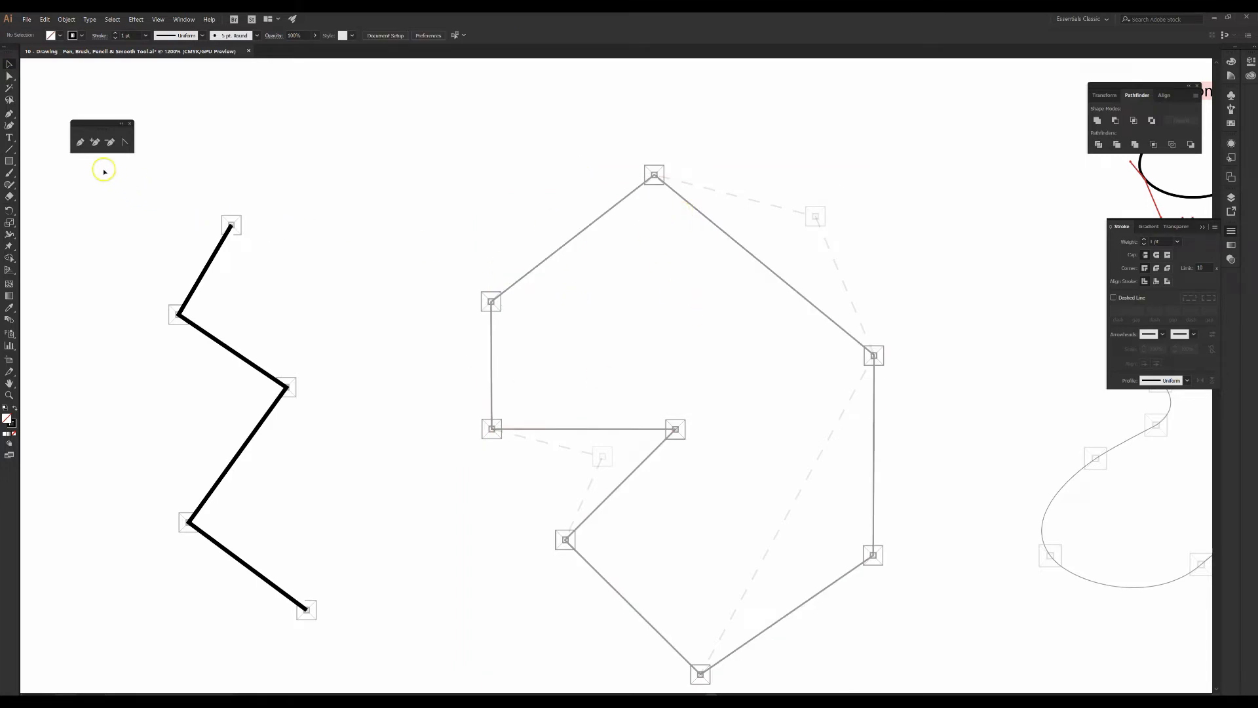
- Start a Pen path at the polygon's top anchor and trace the solid guide through the upper-right to the lower-right anchor
click(654, 175)
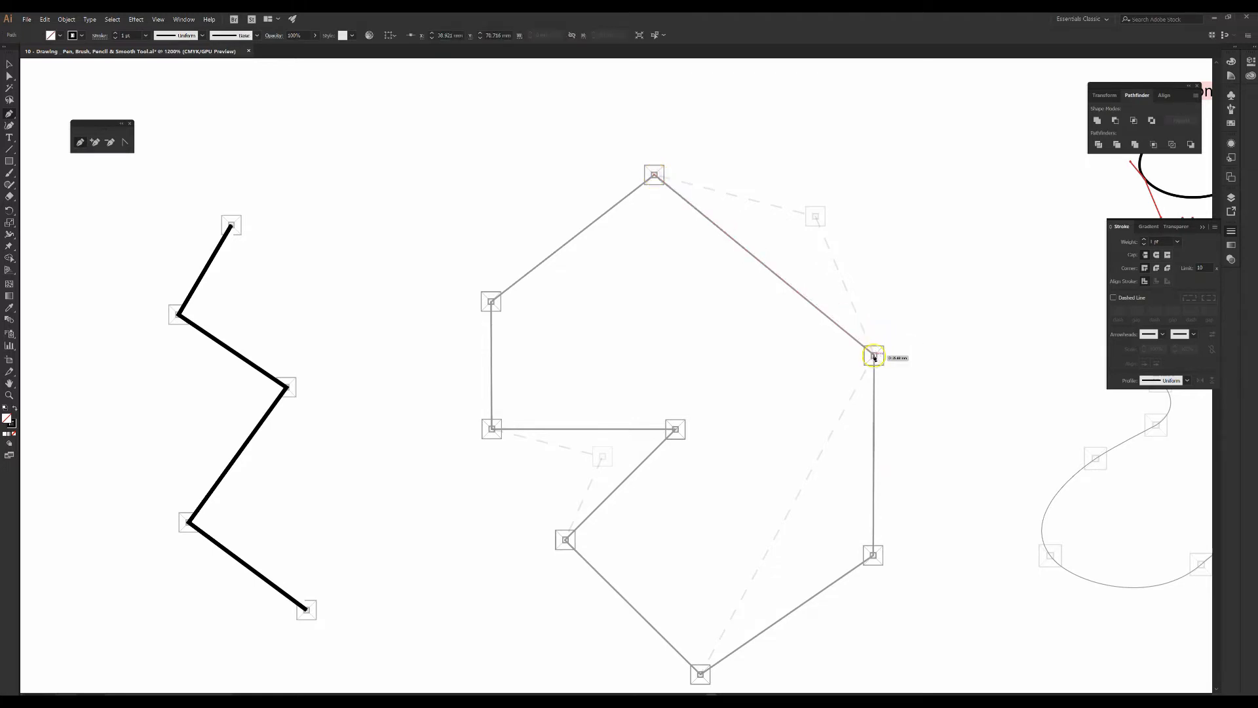
click(874, 356)
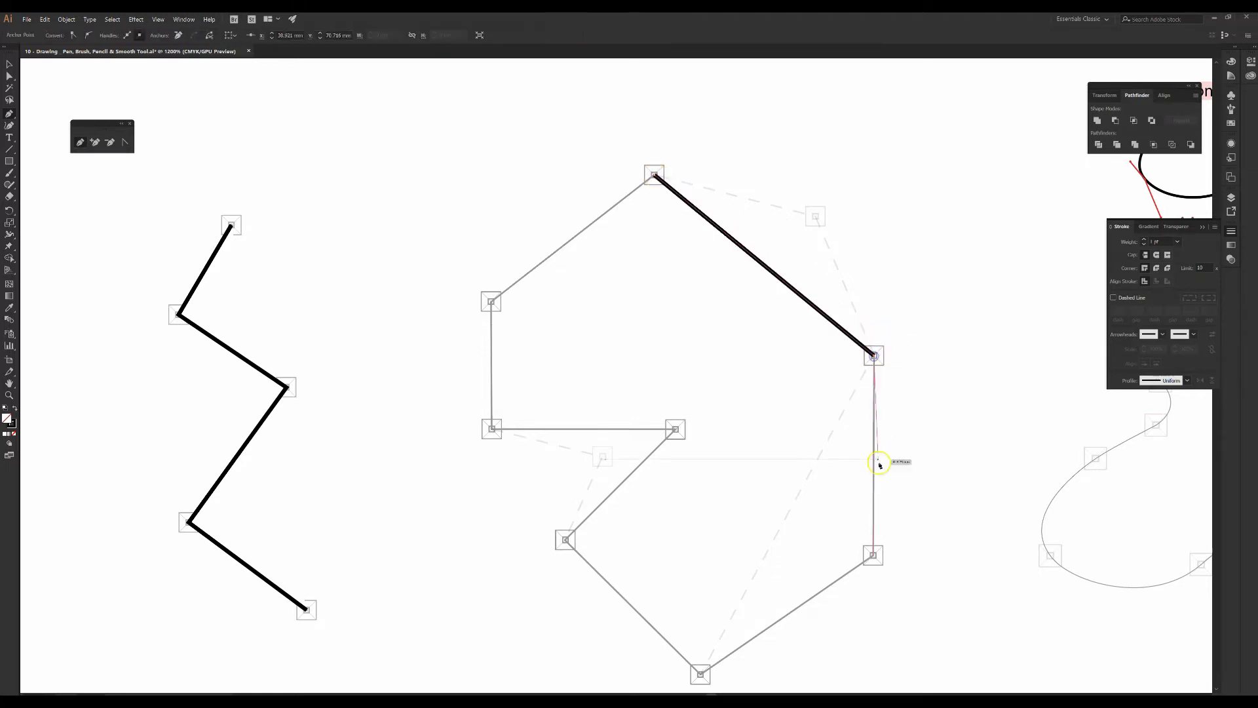
click(874, 556)
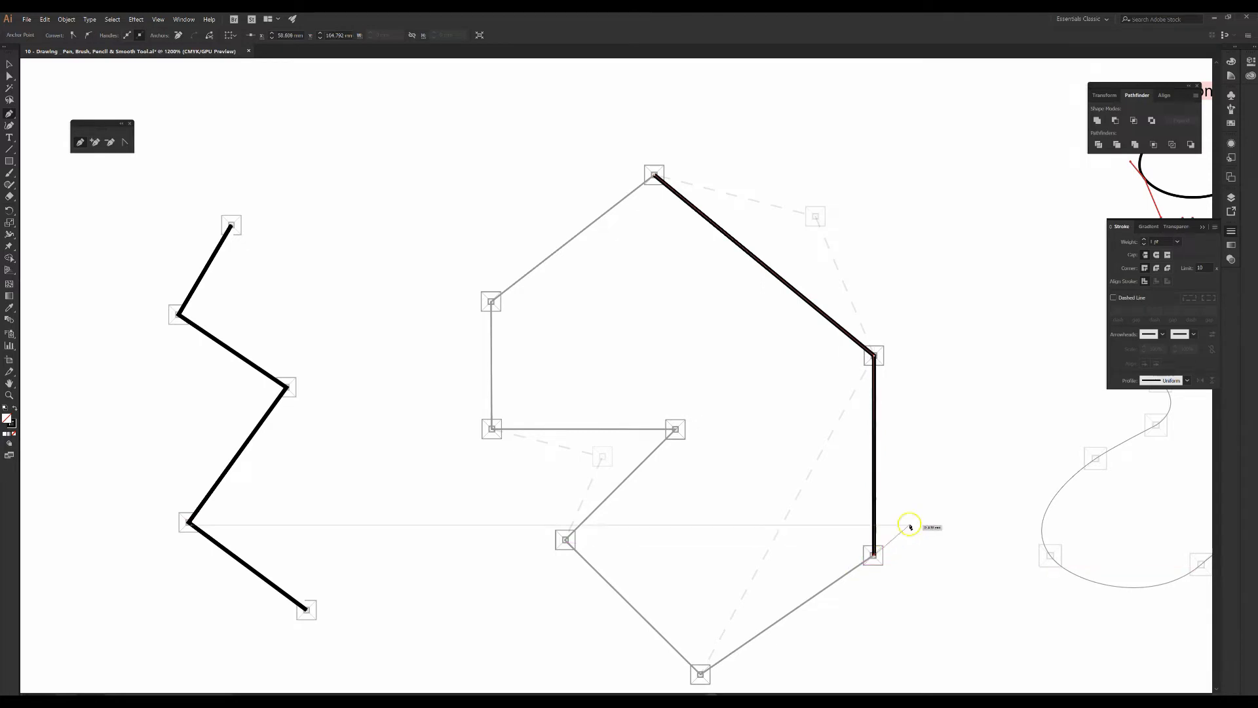
- Continue the polygon path along the solid guide through the bottom anchor to the lower-left anchor beneath the notch
scroll(764, 612, down, 1)
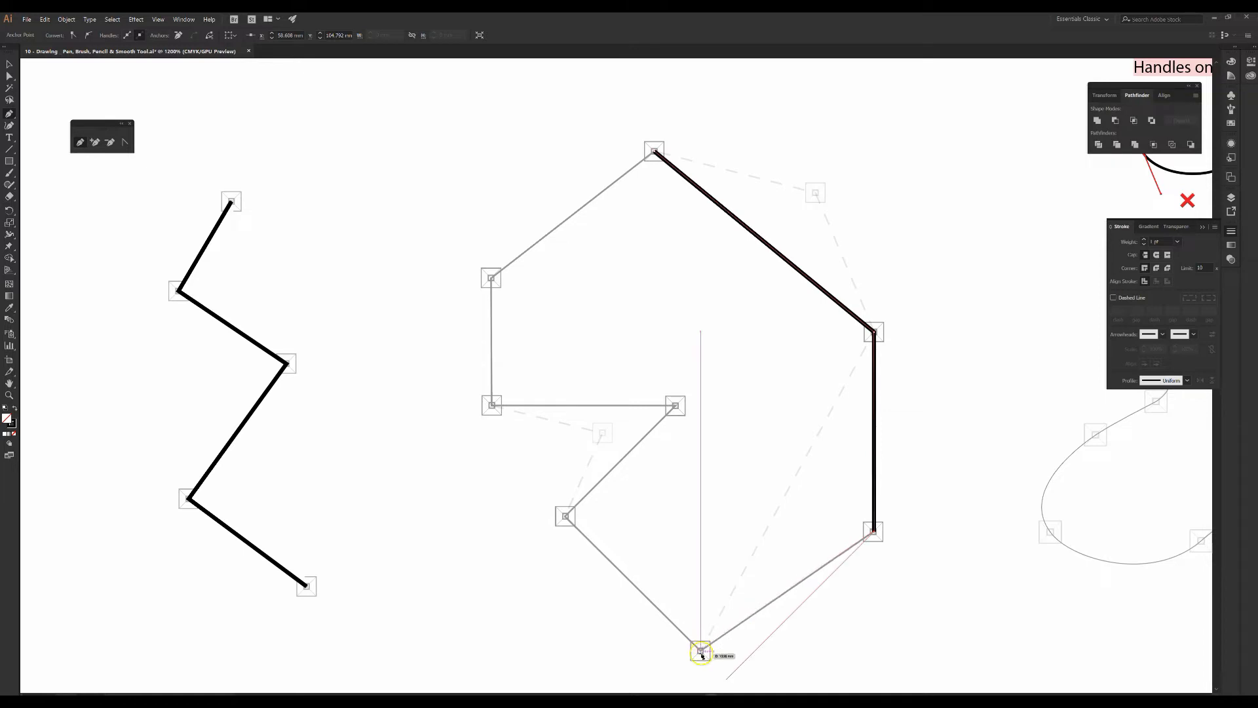
scroll(881, 553, down, 5)
scroll(904, 446, down, 10)
scroll(918, 357, up, 4)
scroll(913, 442, up, 9)
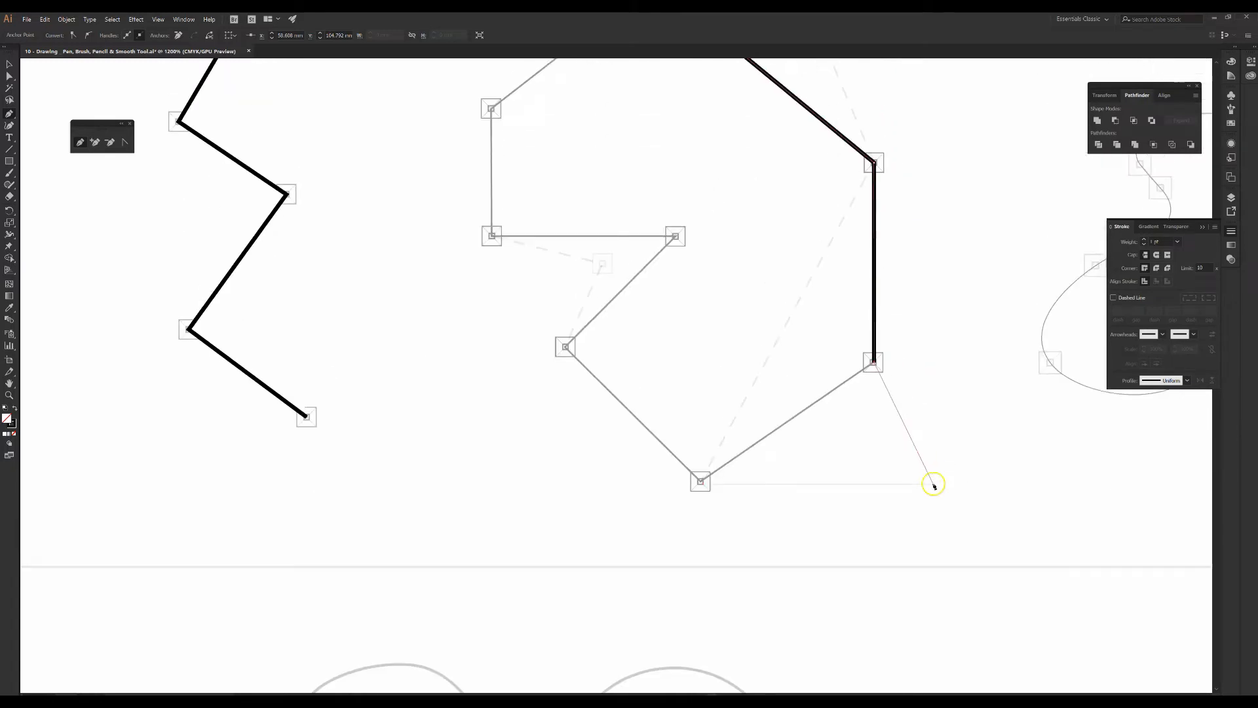
scroll(935, 486, up, 1)
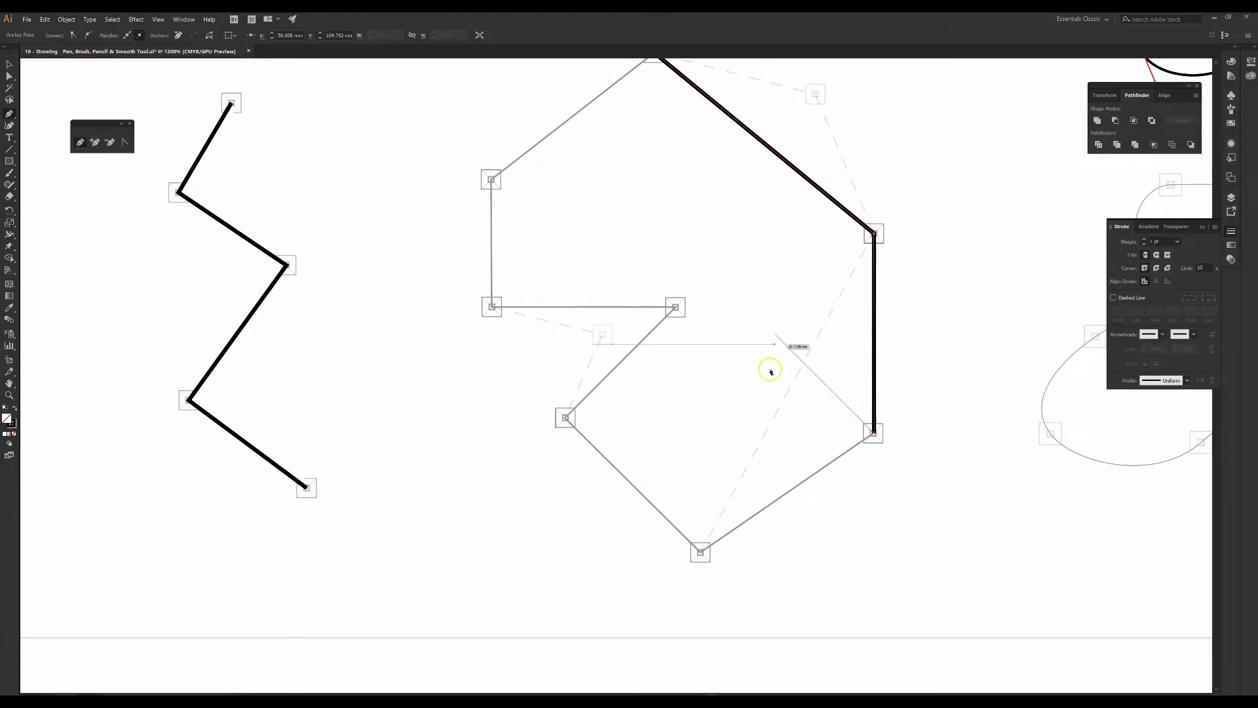
click(700, 554)
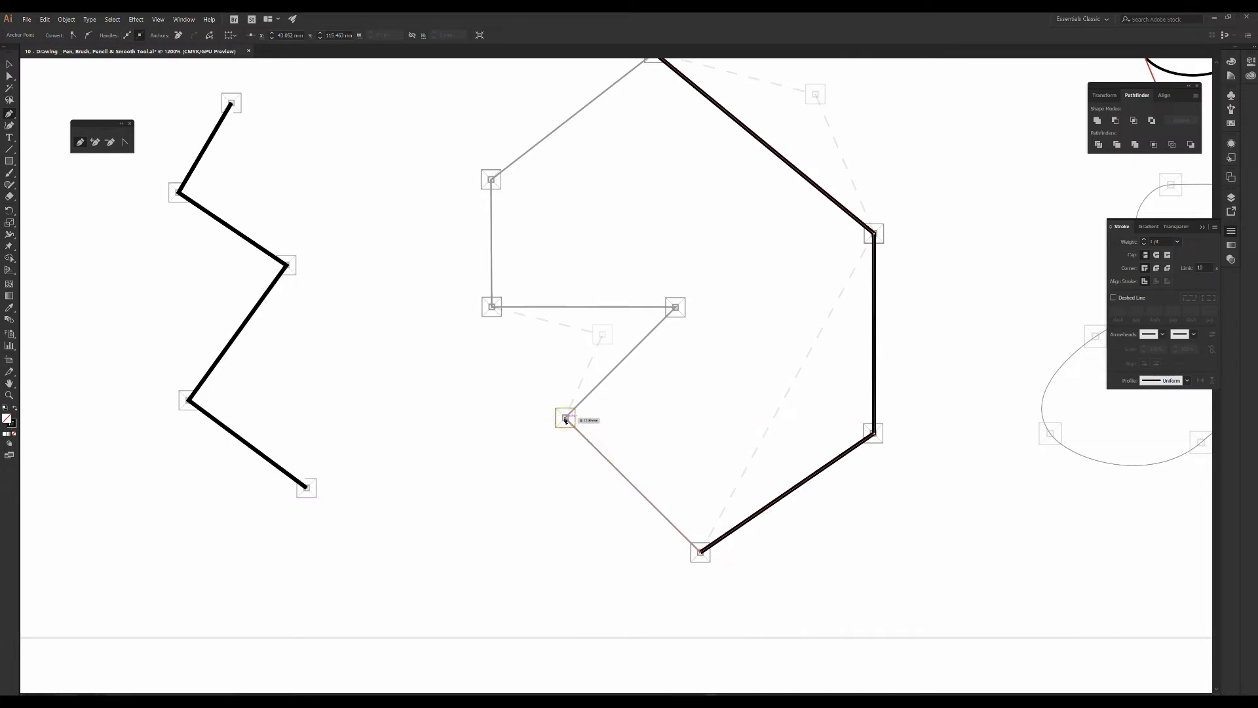
click(565, 418)
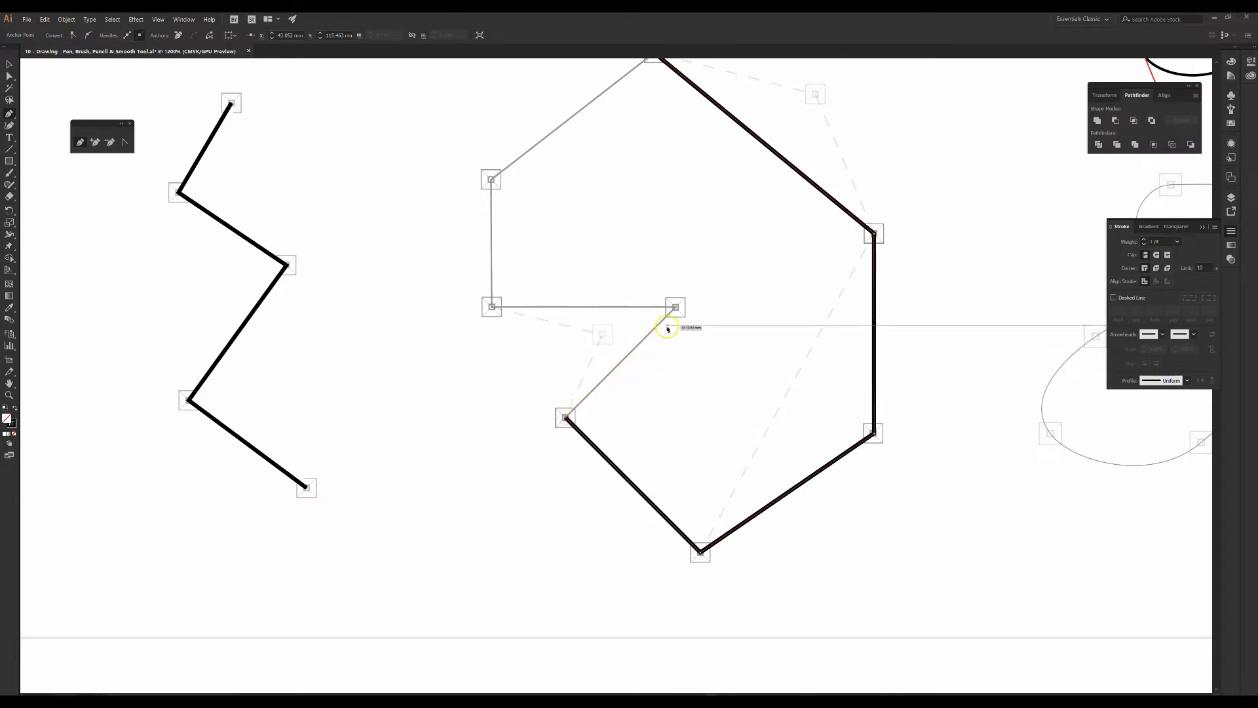
- Try placing angle-constrained points around the polygon's inner notch corner, and undo them
click(675, 308)
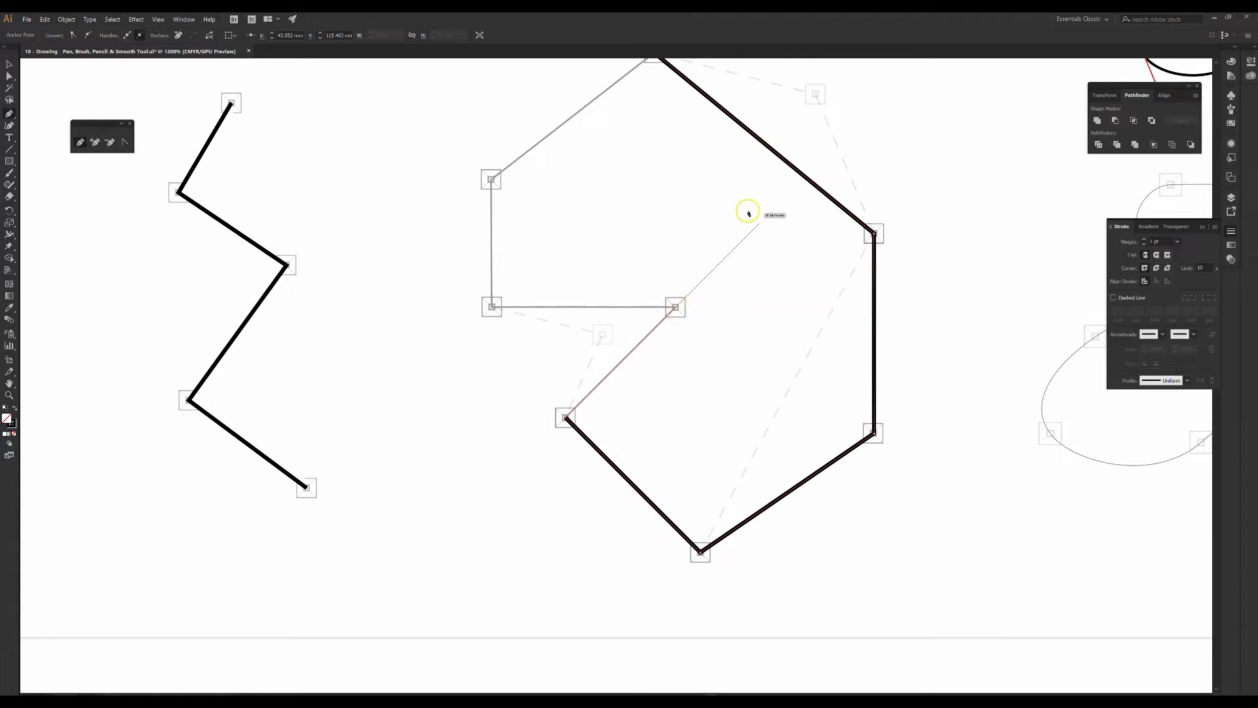
shift+click(845, 298)
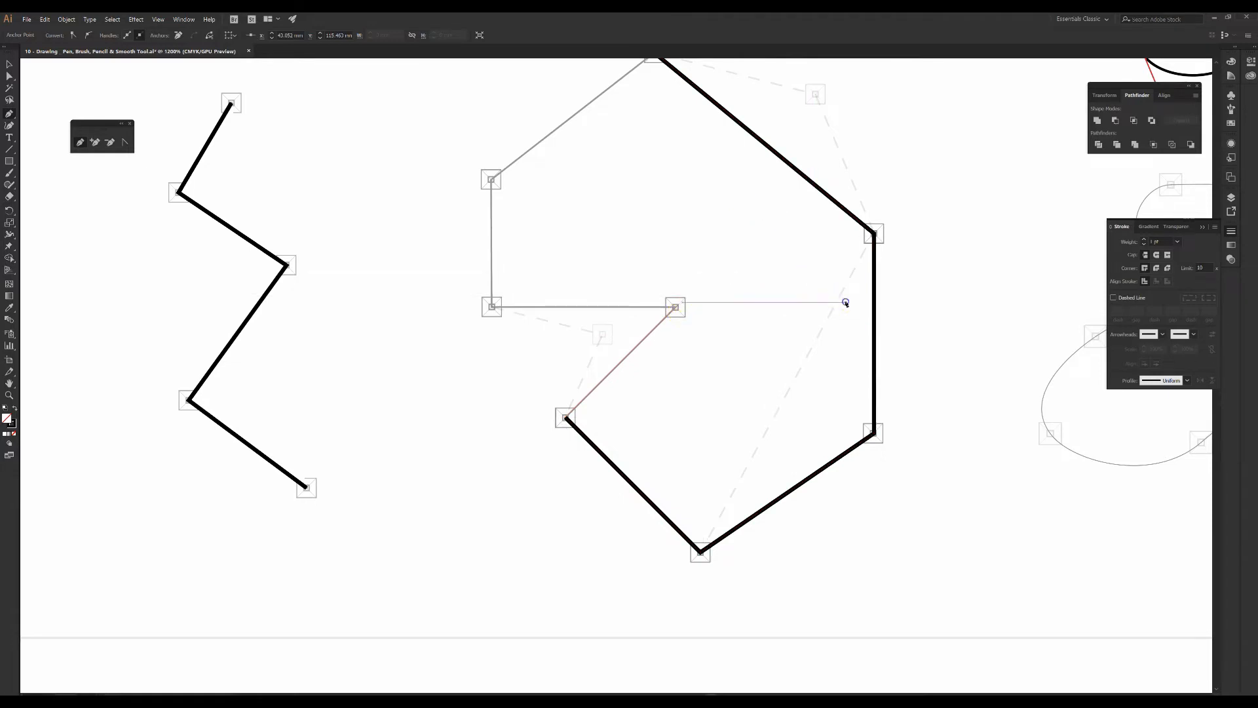
key(ctrl+z)
shift+click(821, 256)
key(ctrl+z)
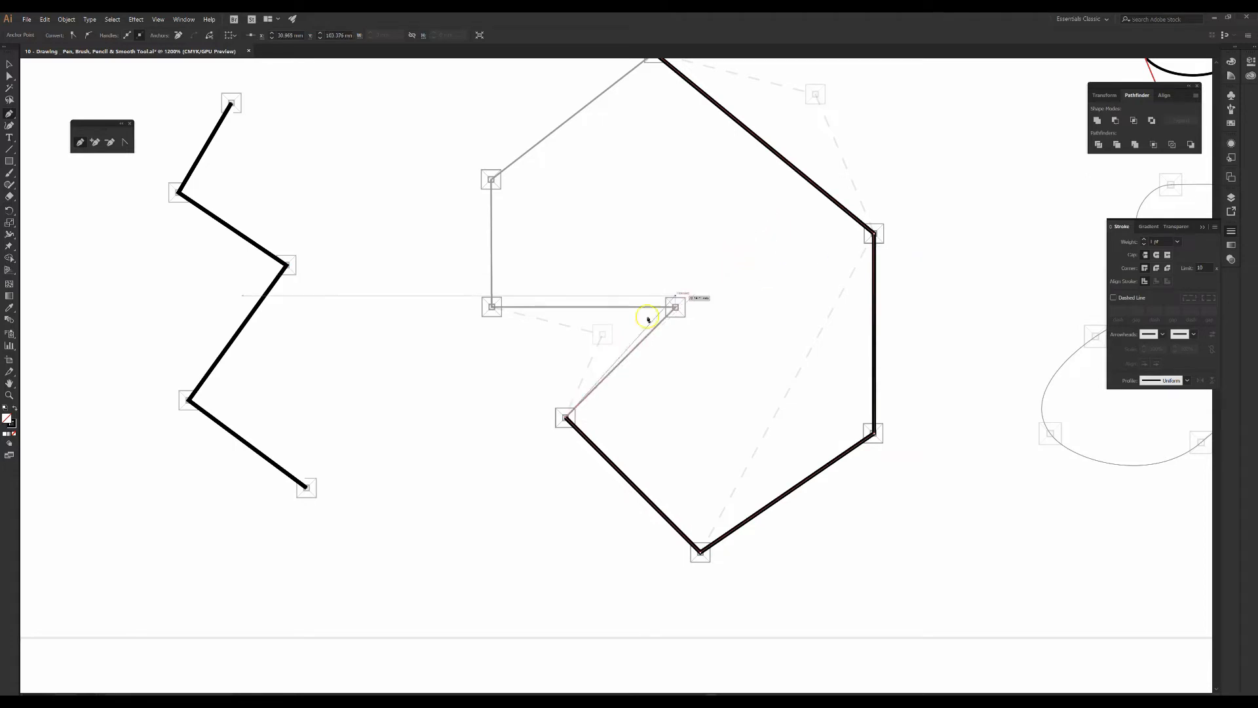
- Trace the polygon's inner notch corner and two left anchors, closing the path at the top starting anchor
click(675, 308)
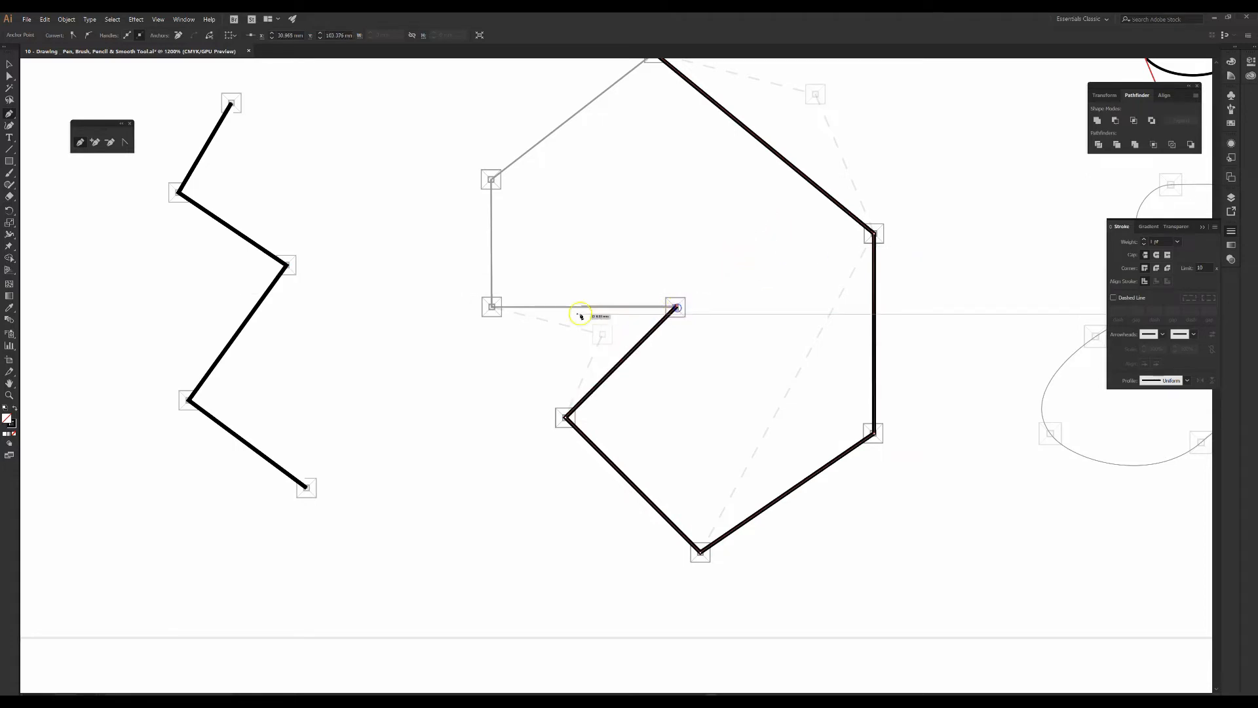
click(492, 306)
click(491, 180)
scroll(585, 105, up, 2)
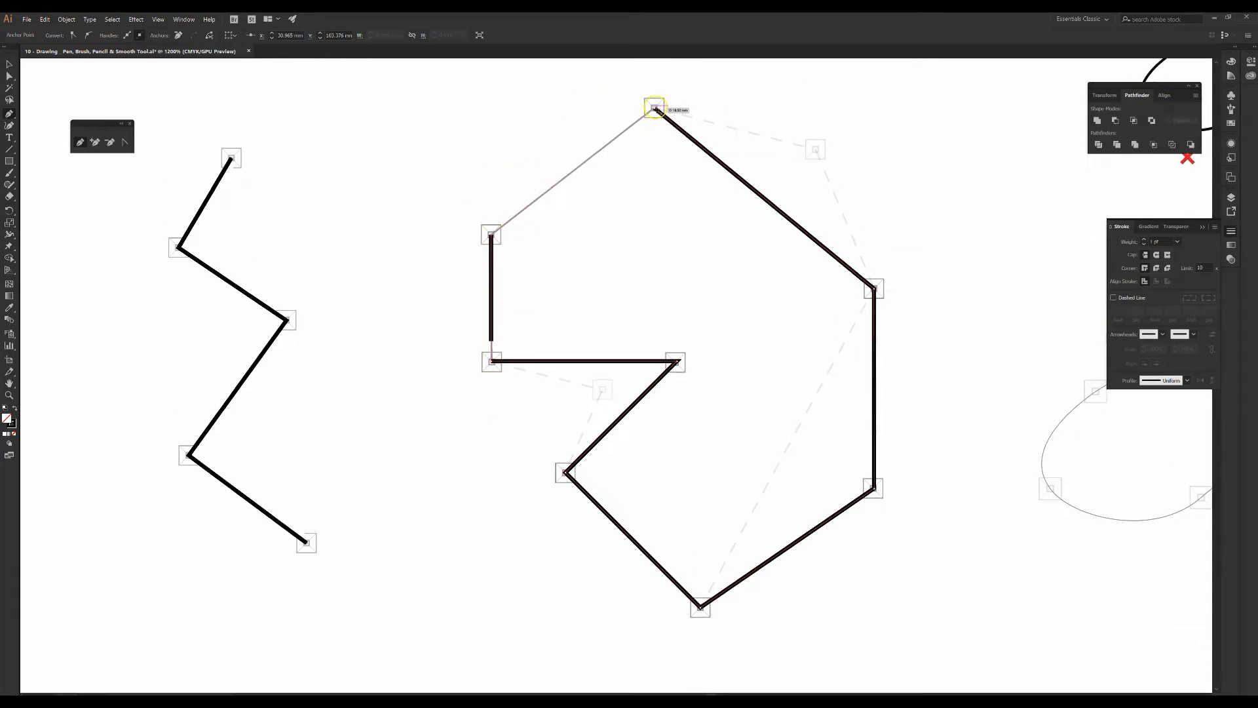
click(654, 107)
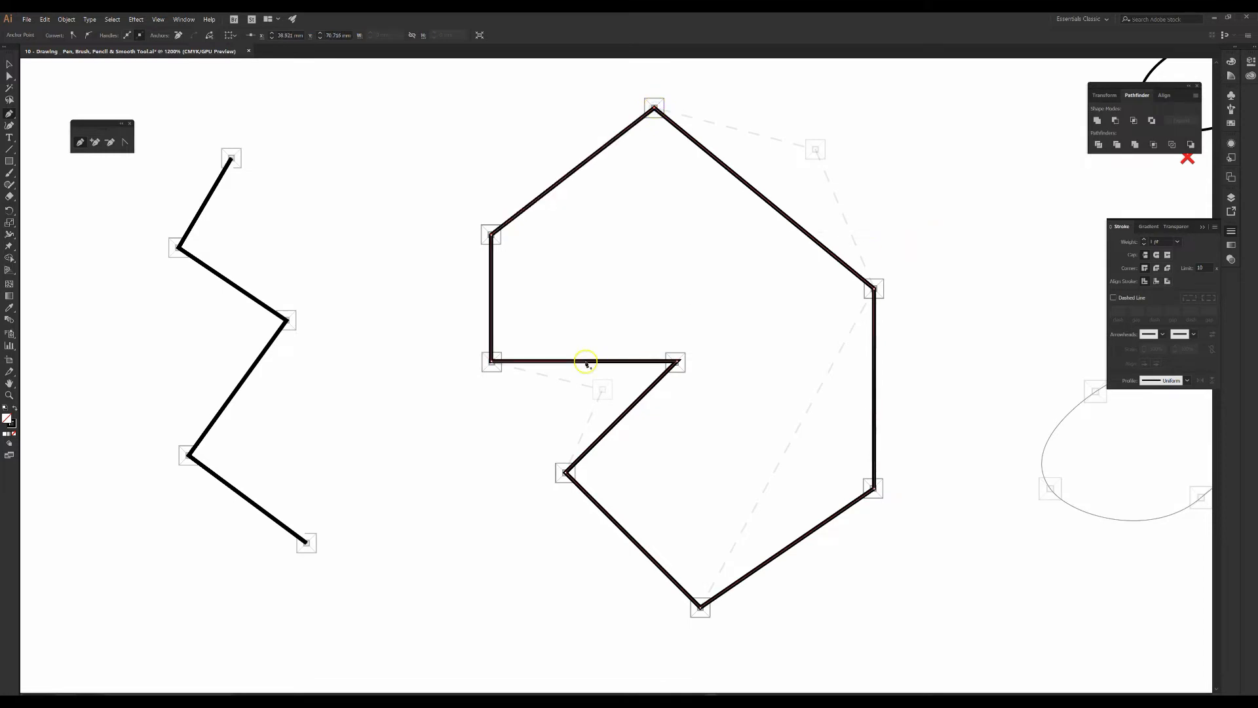
- Move the notch, upper-right and lower-right anchors with the Direct Selection tool so the polygon follows the dashed alternative guide
scroll(697, 519, down, 3)
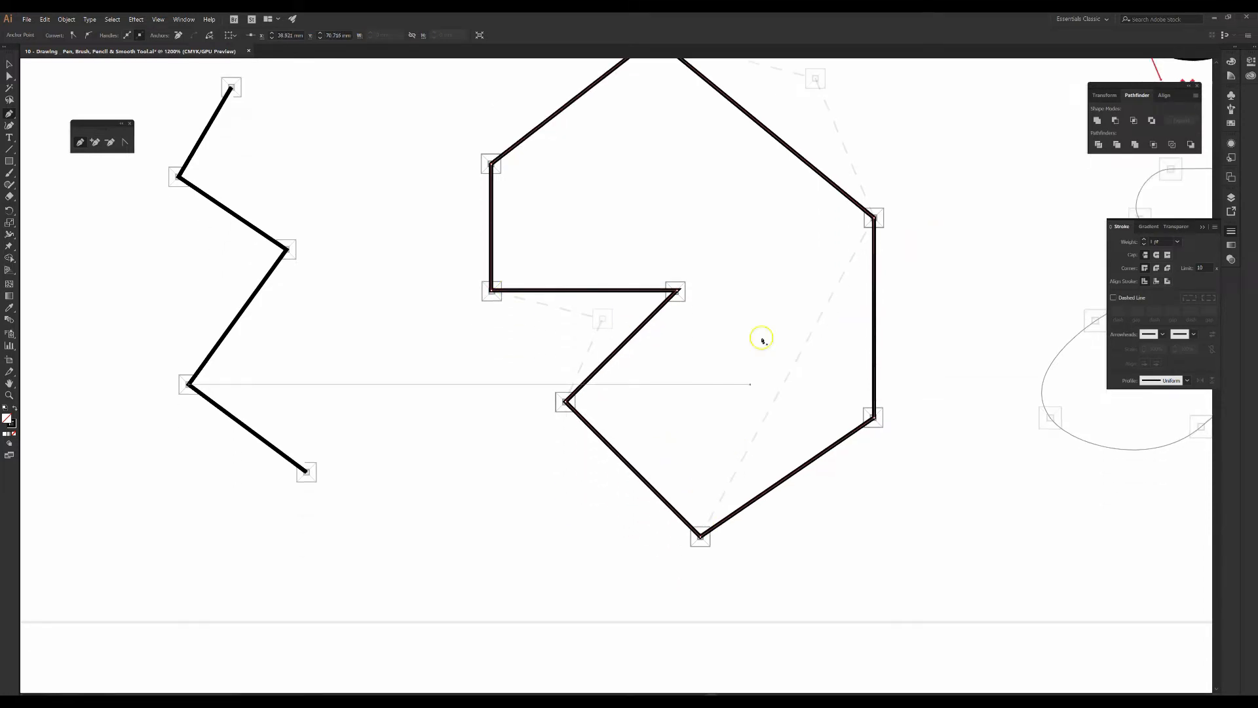
scroll(682, 444, up, 3)
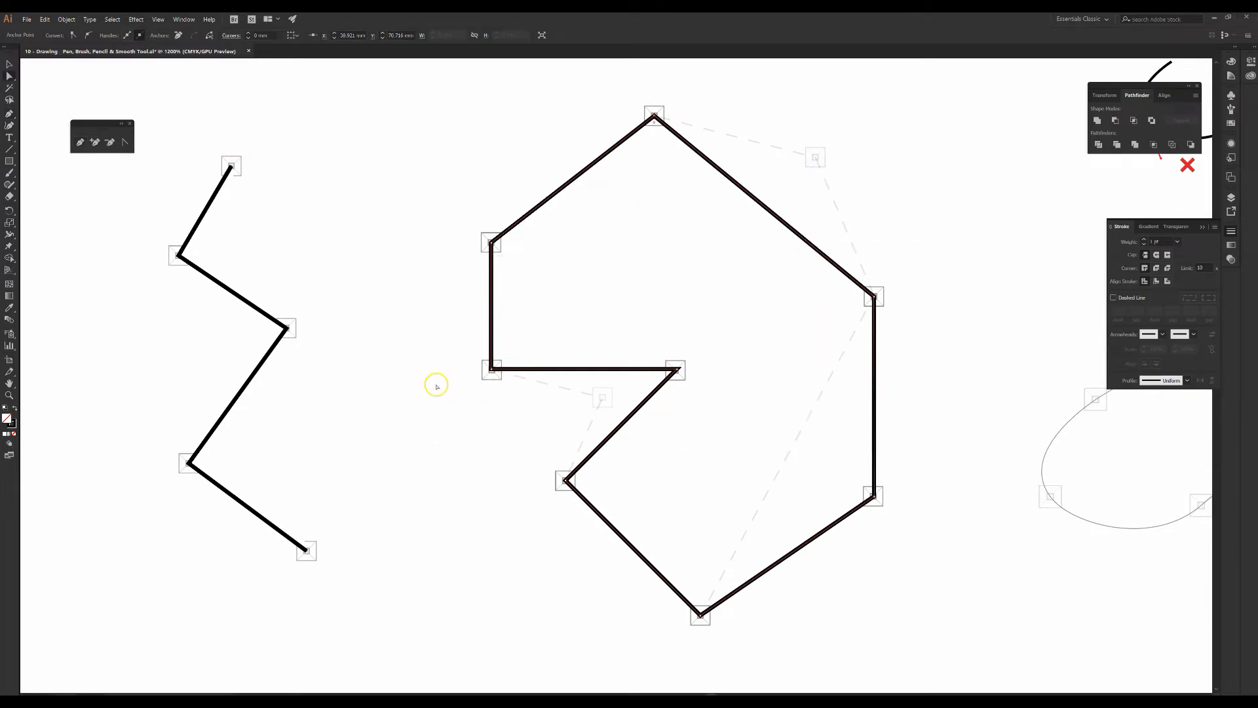
drag(677, 370, 603, 398)
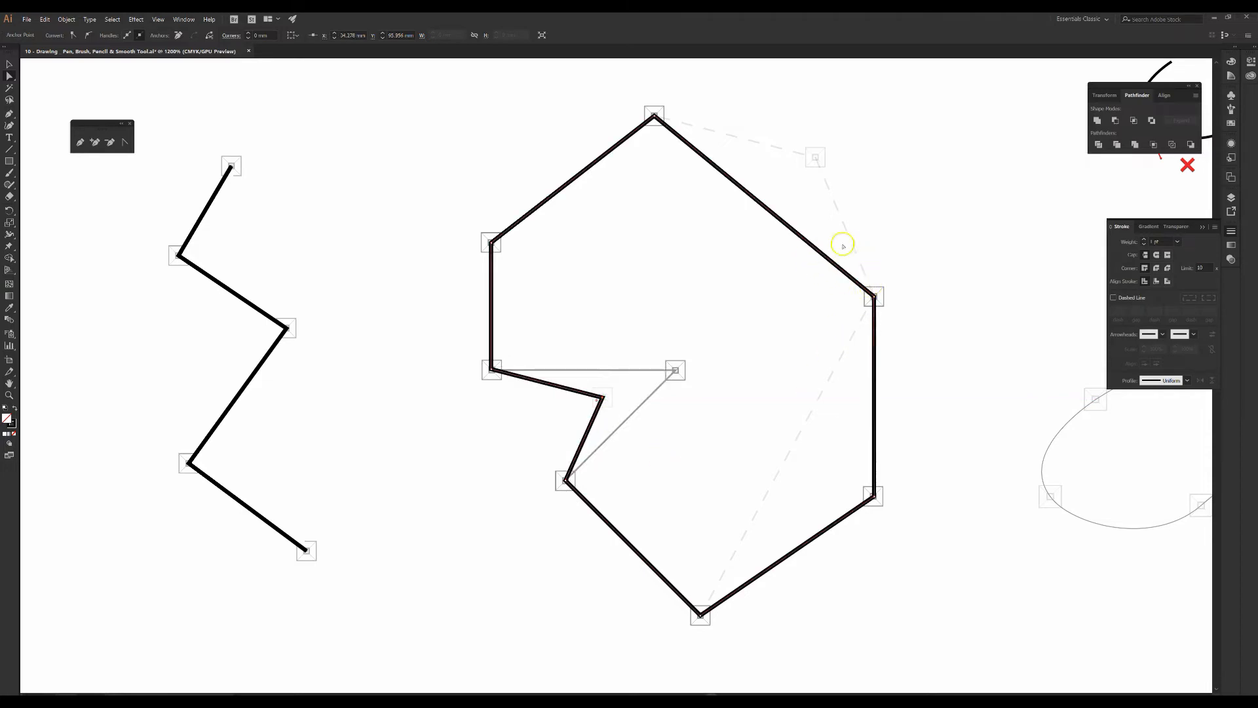
drag(874, 298, 816, 158)
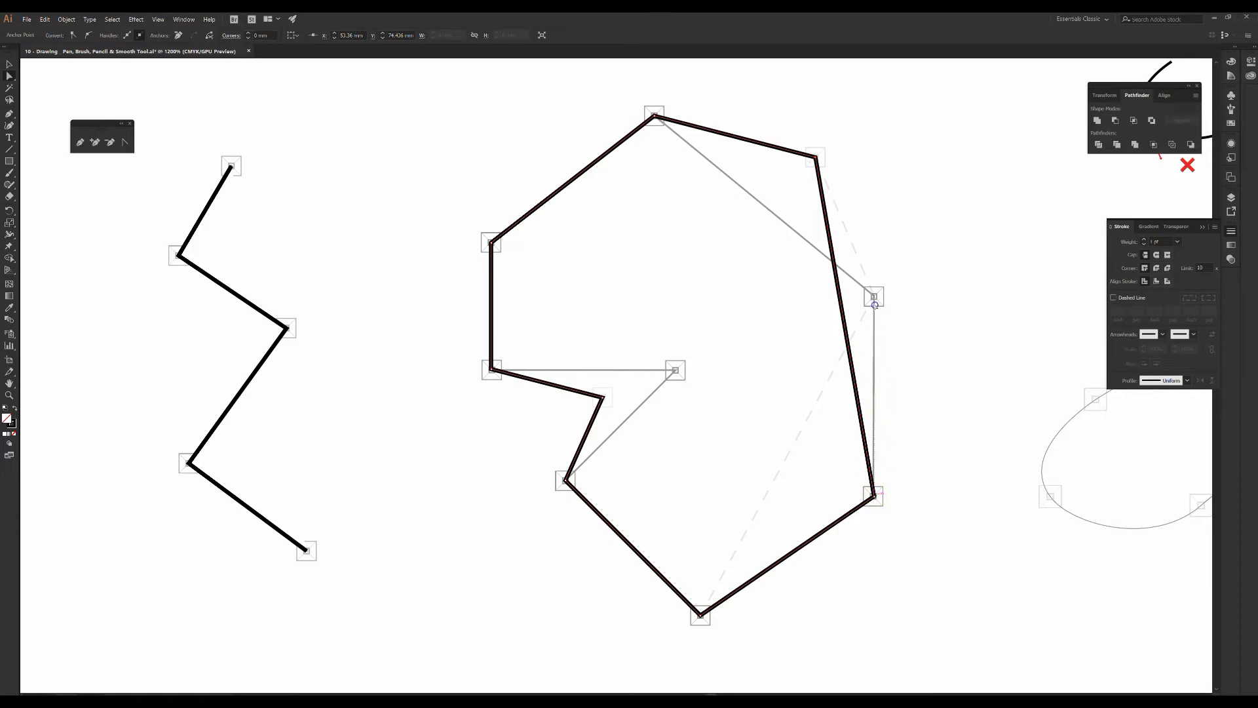
click(873, 496)
drag(874, 496, 874, 296)
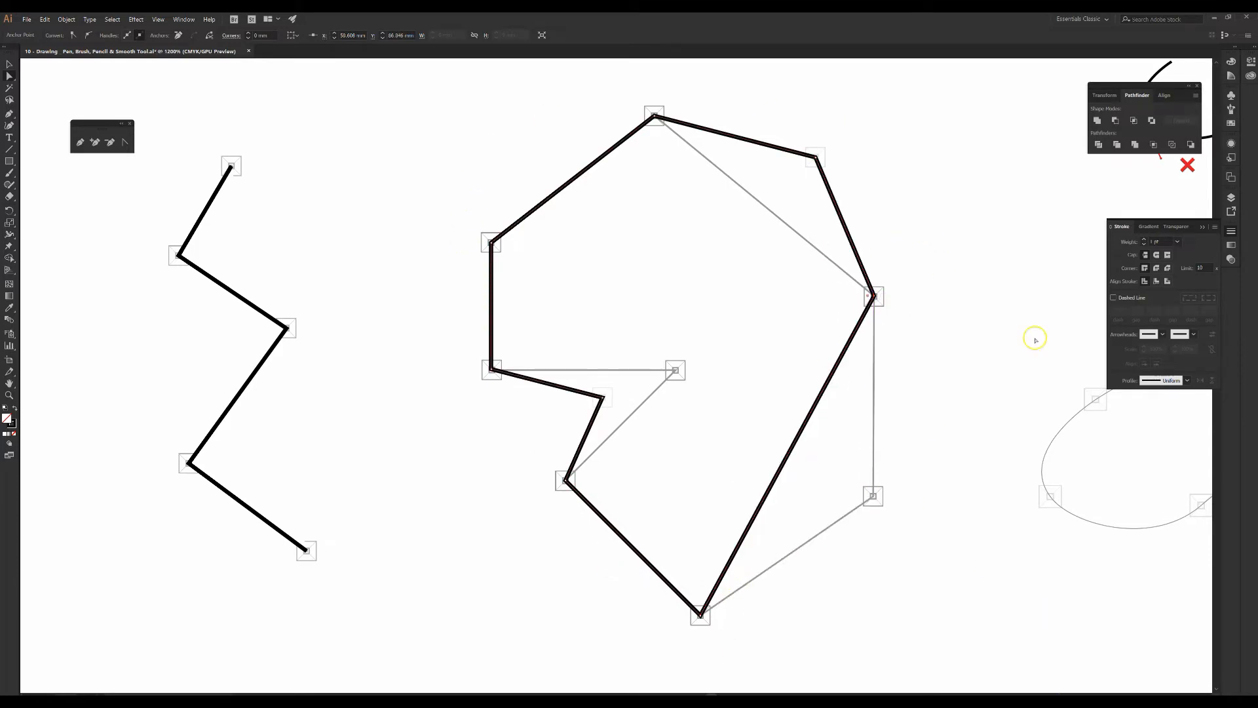
- Start tracing the curved blob guide with the Pen tool from its upper-left straight section over the top hump
drag(1033, 338, 947, 354)
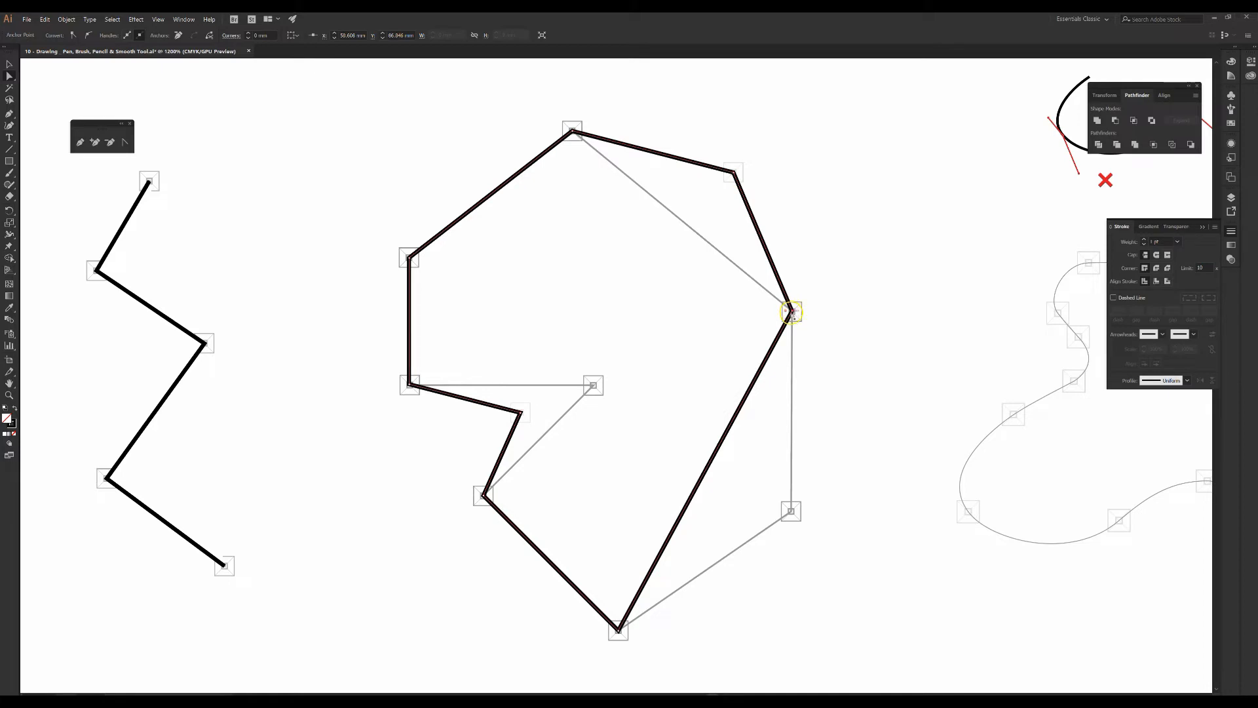
drag(891, 355, 477, 359)
drag(730, 399, 702, 398)
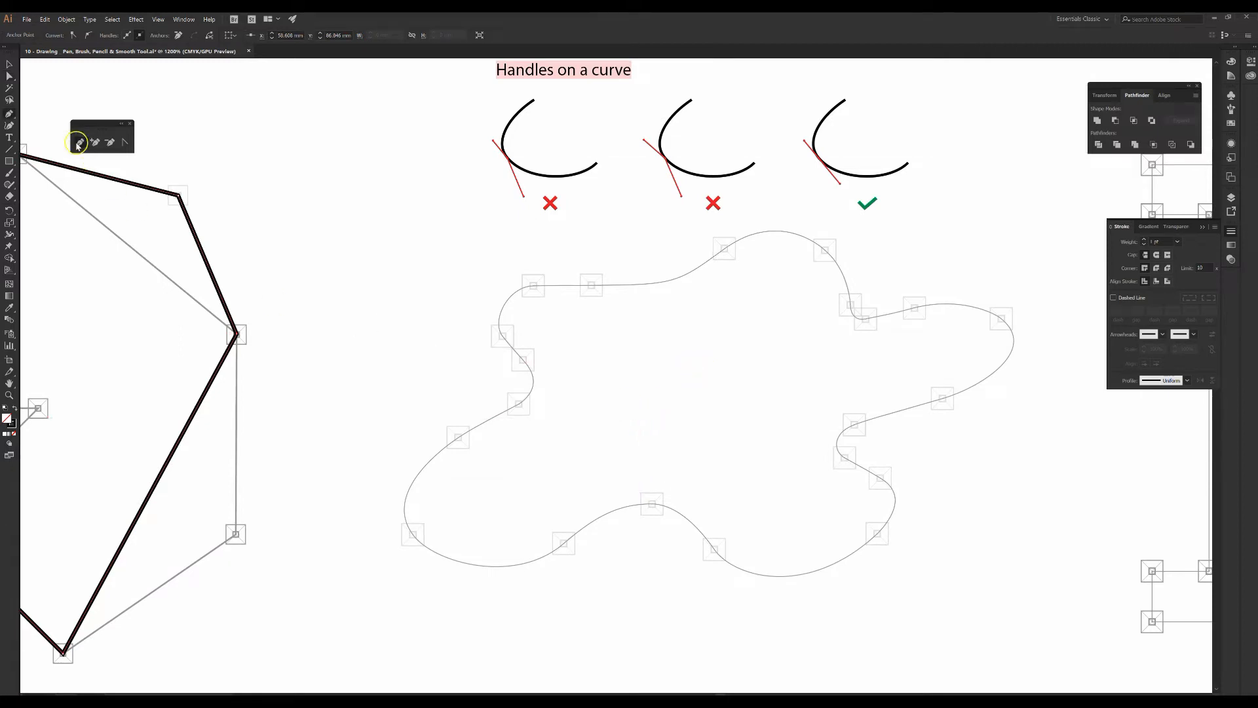
click(593, 288)
mouse_move(613, 285)
mouse_down()
mouse_move(697, 269)
mouse_move(772, 203)
mouse_up()
click(821, 263)
drag(821, 262, 827, 252)
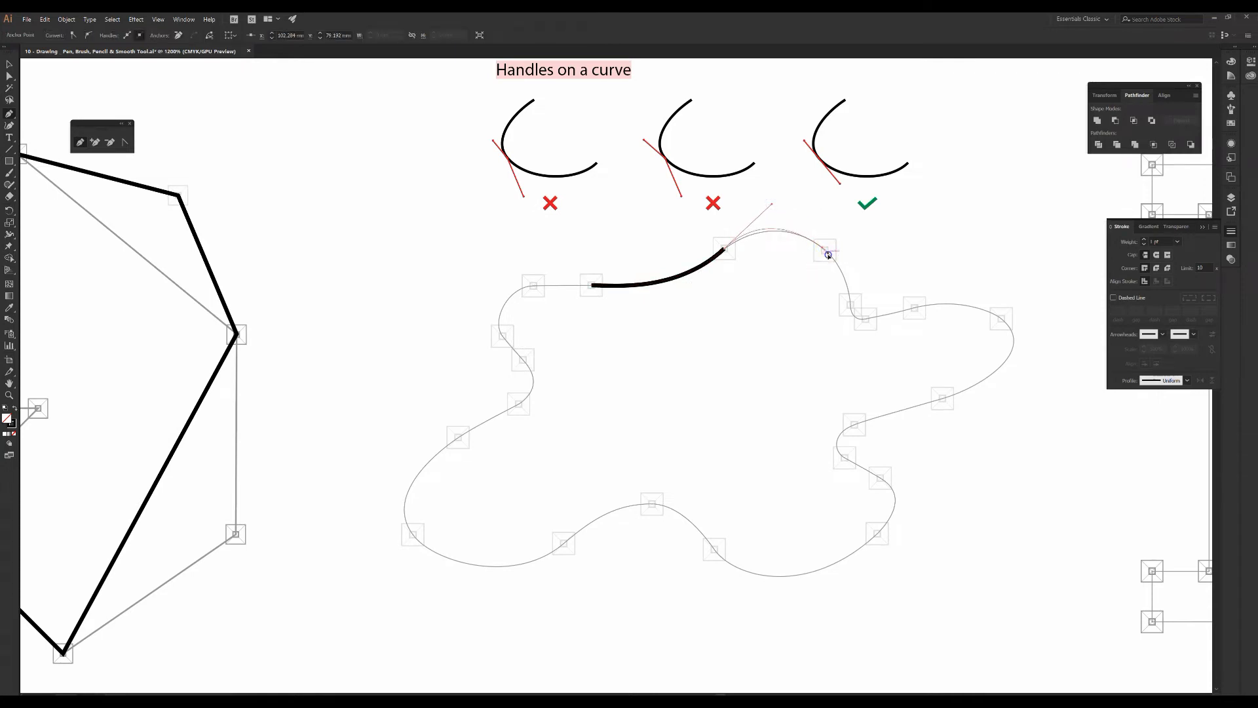
- Continue the curved path around the blob's right lobe and down to its lower-right anchor, shaping the handles to the guide
drag(848, 301, 918, 309)
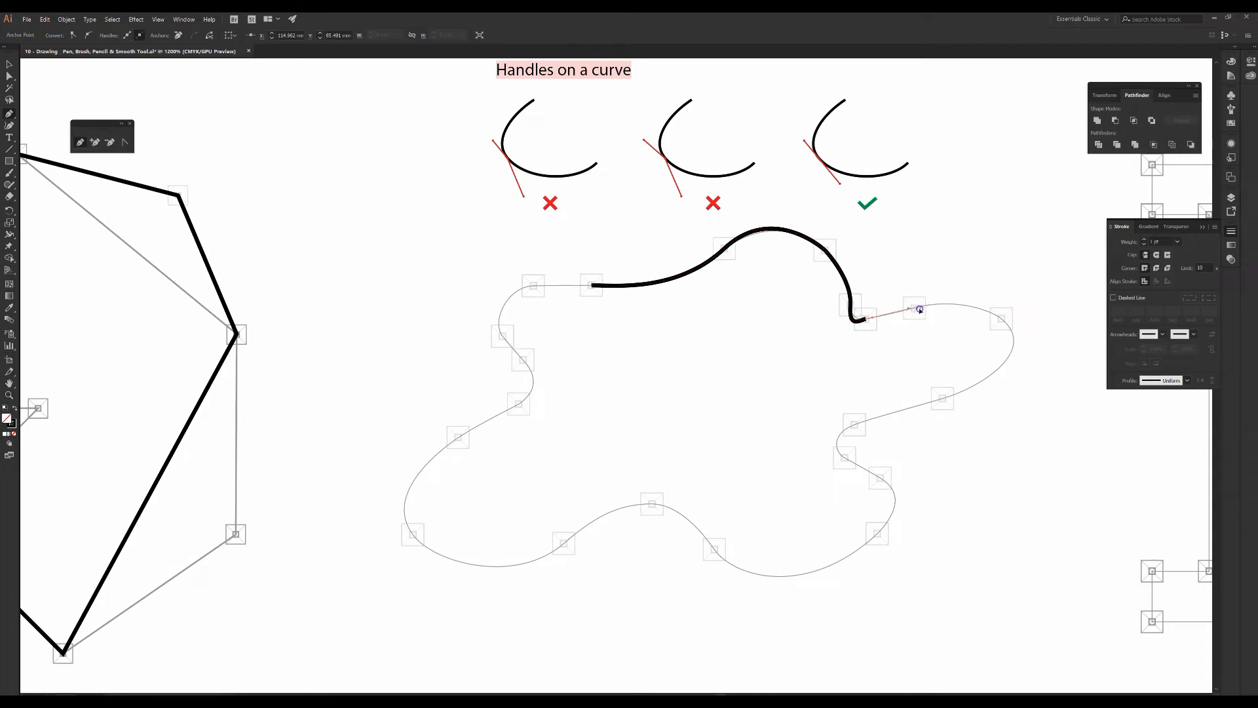
drag(1002, 323, 1002, 323)
drag(1002, 321, 1027, 341)
drag(945, 399, 888, 415)
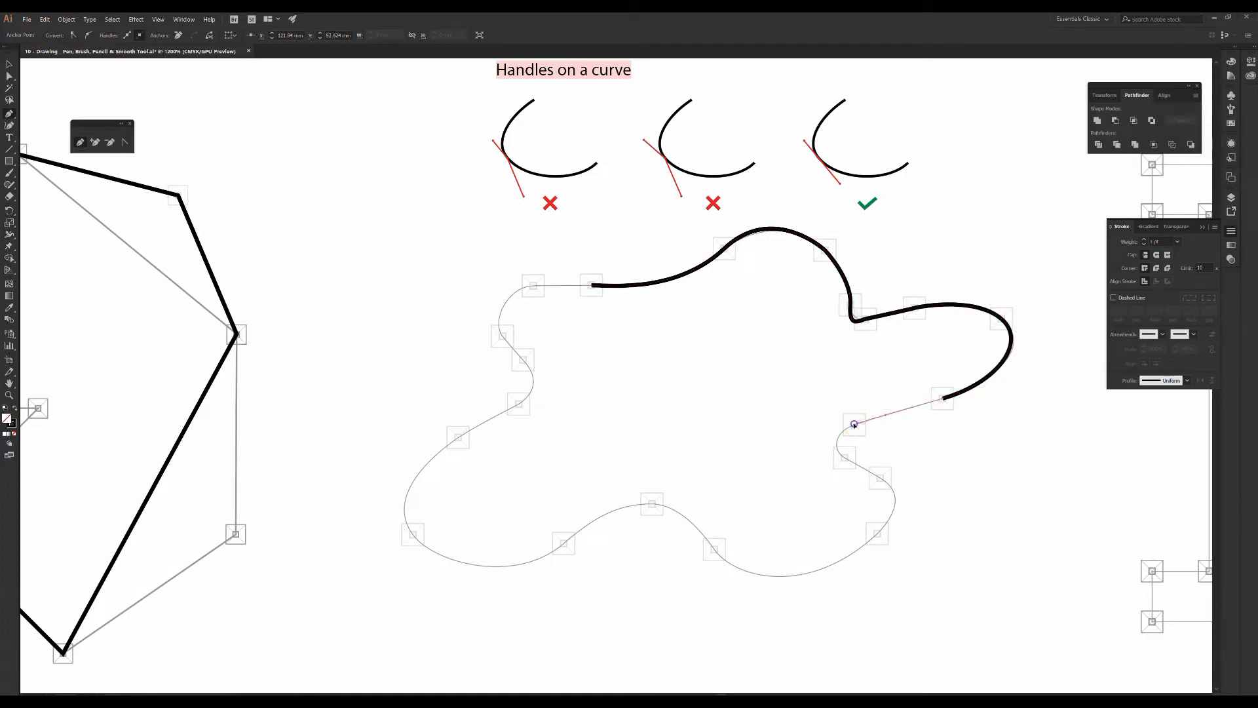
drag(846, 428, 890, 488)
drag(878, 530, 847, 563)
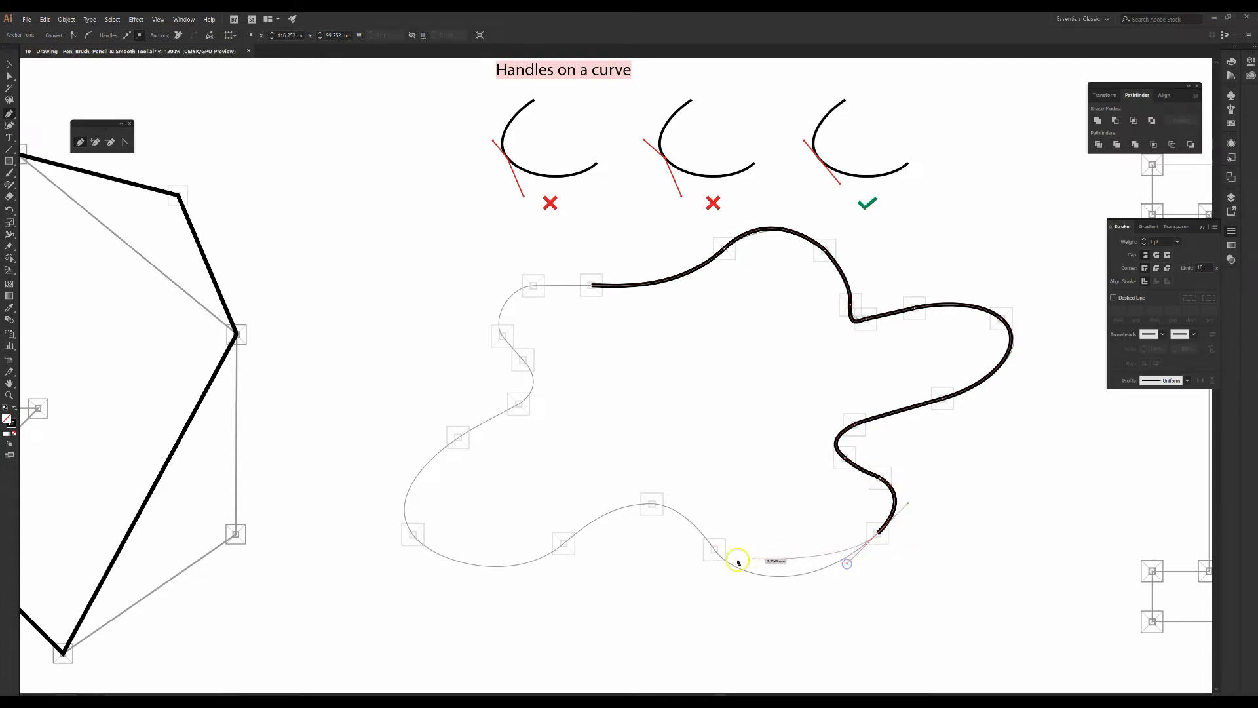
- Trace the blob's bottom curves and left side with smooth anchors, closing the path at its starting anchor
drag(713, 544, 666, 500)
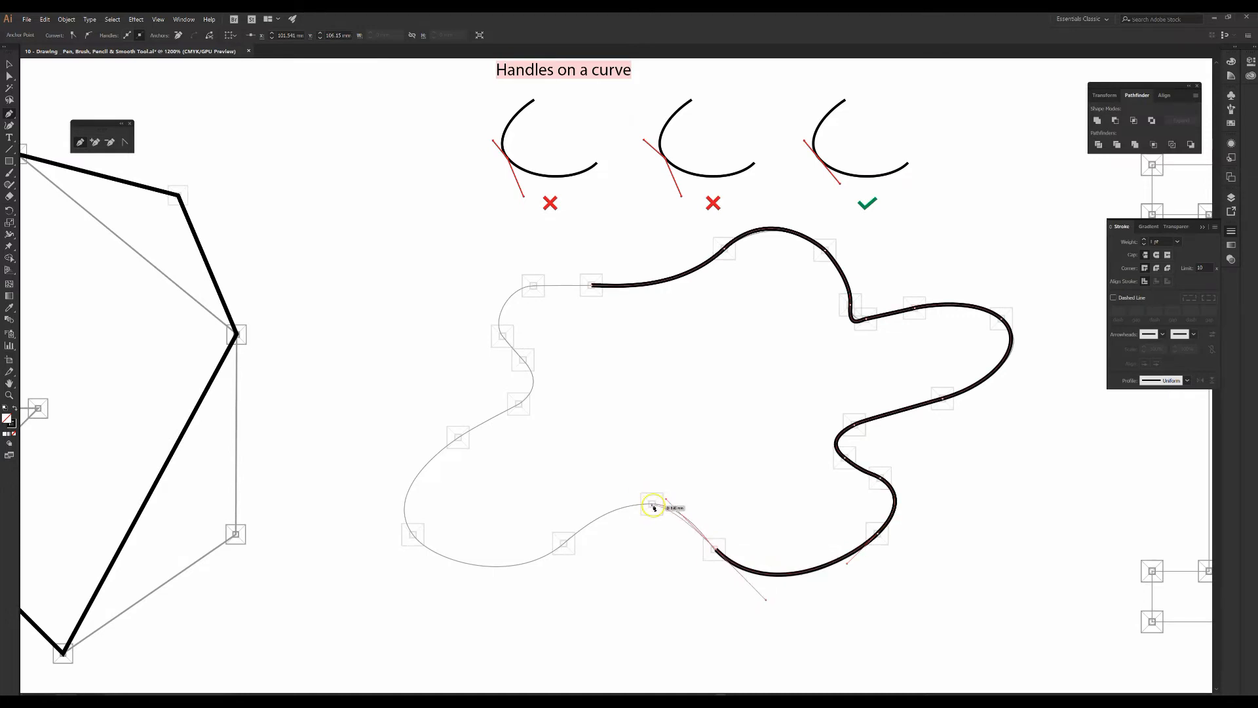
click(654, 506)
mouse_move(642, 505)
mouse_down()
mouse_move(561, 542)
mouse_move(496, 595)
mouse_up()
mouse_move(409, 541)
mouse_down()
mouse_move(407, 509)
mouse_move(401, 522)
mouse_up()
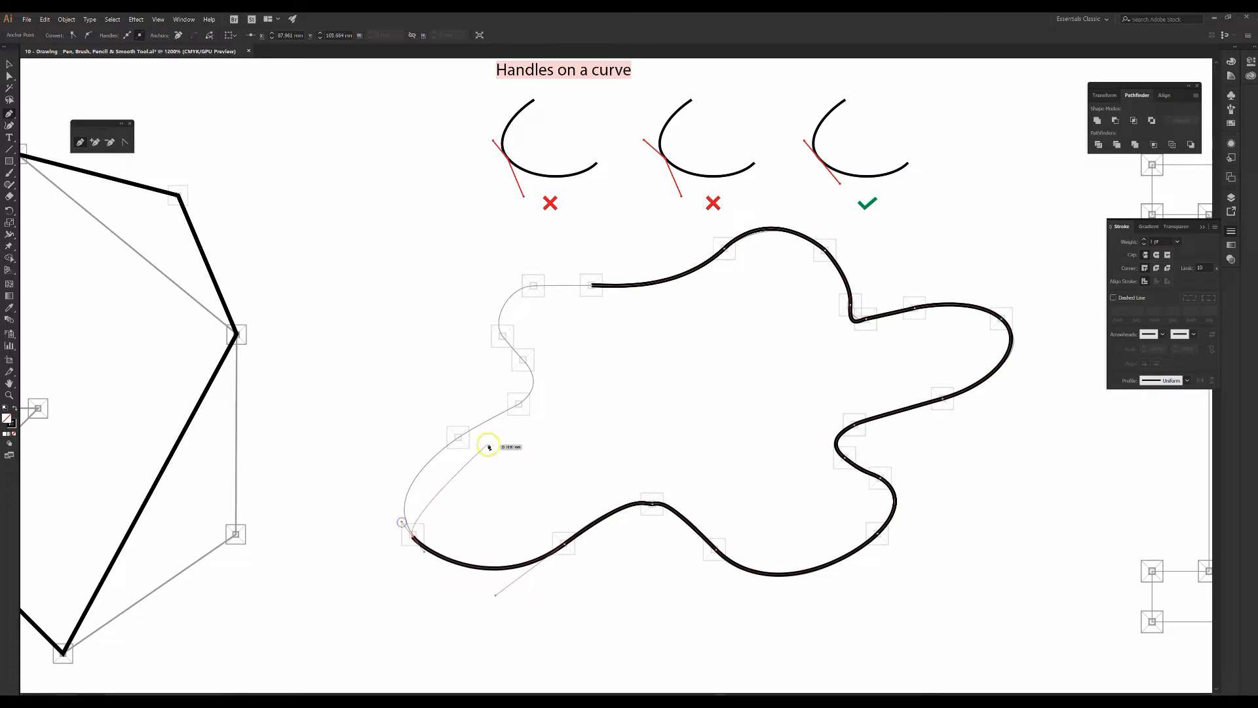
mouse_move(458, 438)
mouse_down()
mouse_move(519, 402)
mouse_move(504, 329)
mouse_move(542, 273)
mouse_move(534, 281)
mouse_move(594, 287)
mouse_up()
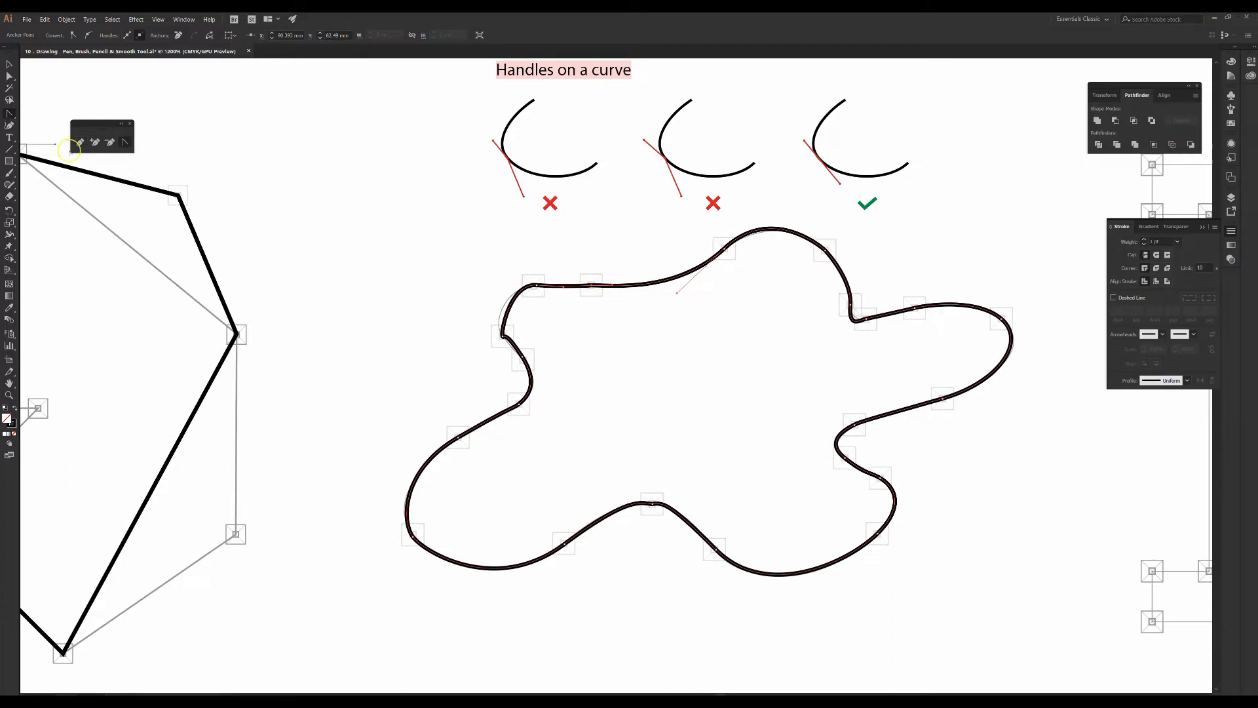
- Reshape the handles of the blob's upper-left anchor with the Anchor Point tool to match the curved guide
click(126, 140)
click(501, 336)
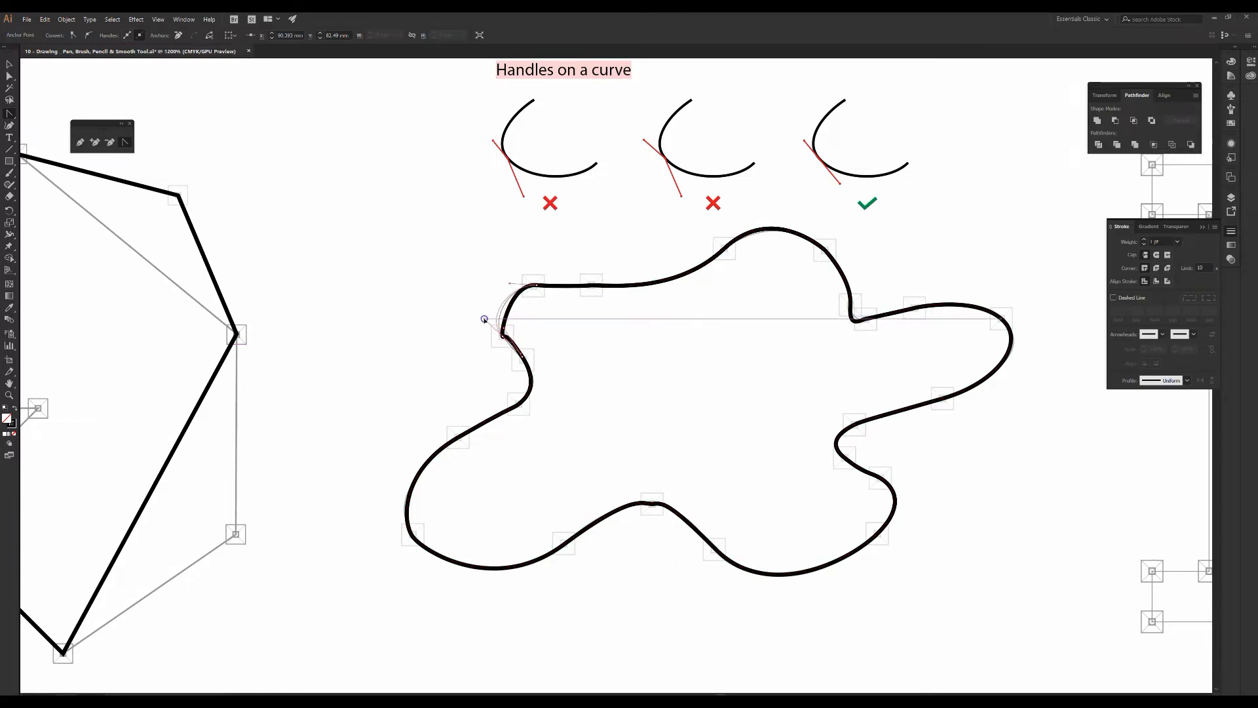
click(513, 358)
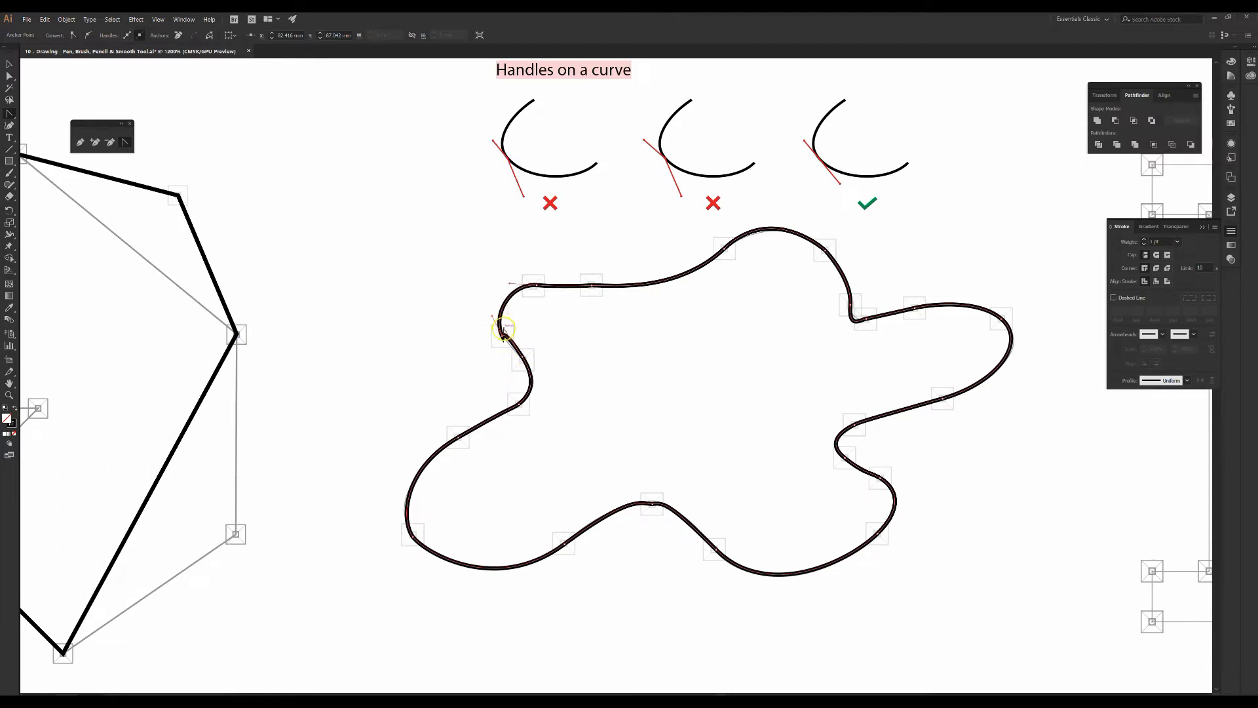
click(517, 351)
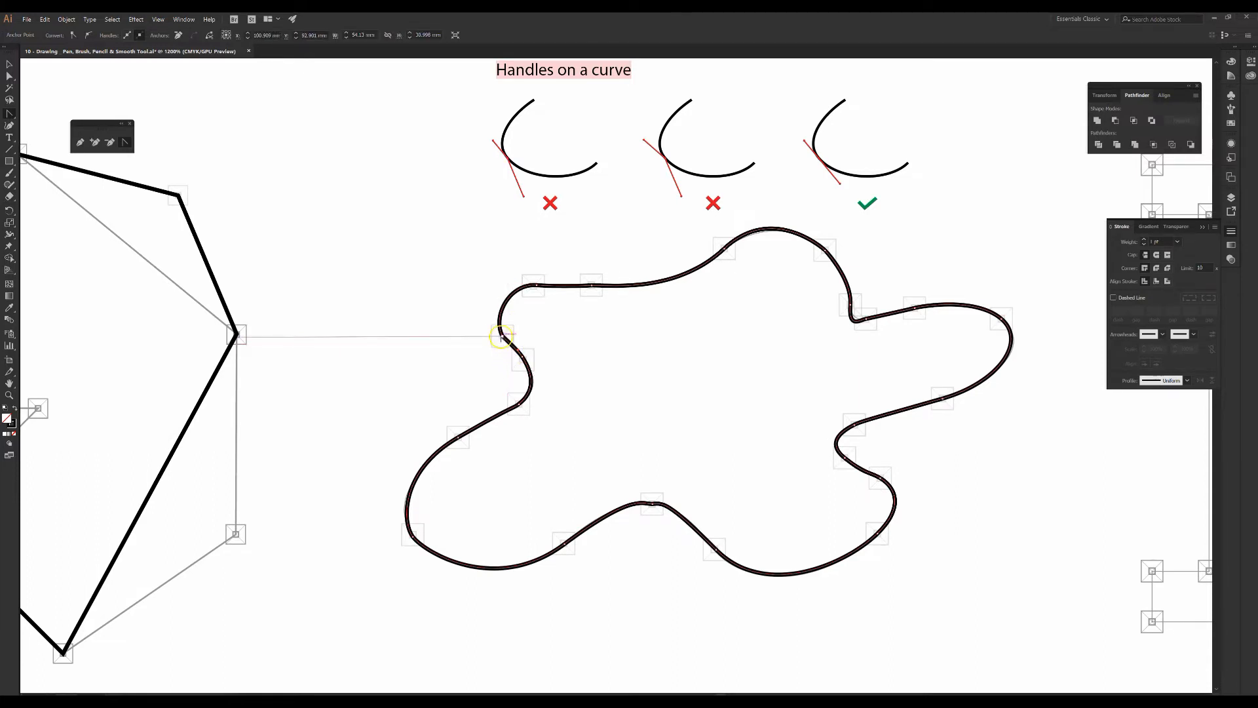
mouse_move(504, 337)
mouse_down()
mouse_move(509, 358)
mouse_move(481, 315)
mouse_move(496, 321)
mouse_up()
click(523, 344)
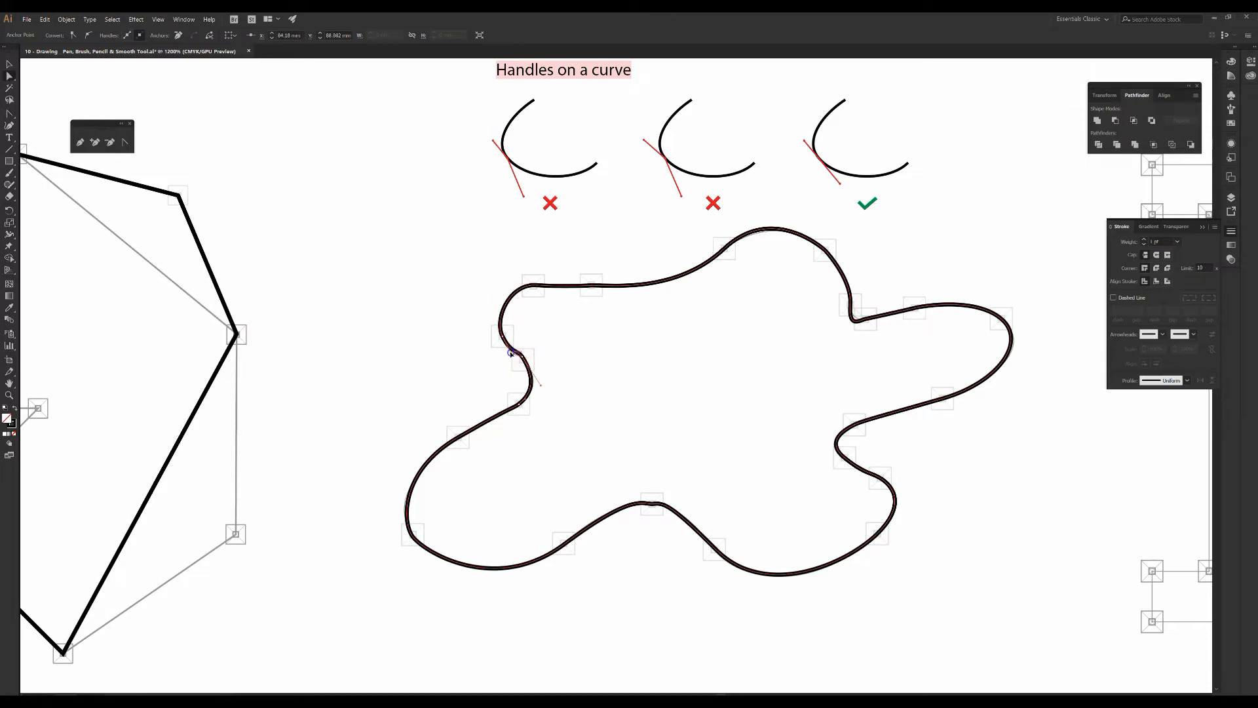
- Reshape the handles of the anchor in the blob's left-side notch so both adjoining curves follow the guide
key(shift+c)
click(524, 358)
drag(523, 357, 528, 369)
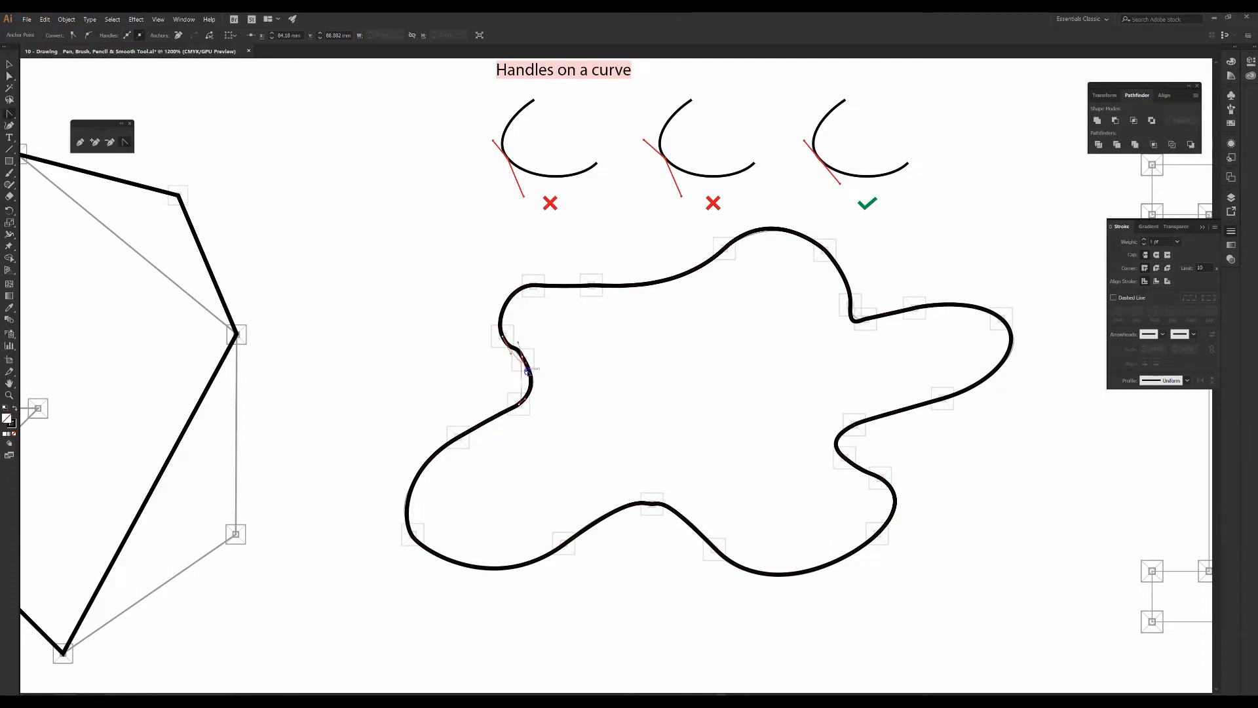
click(512, 342)
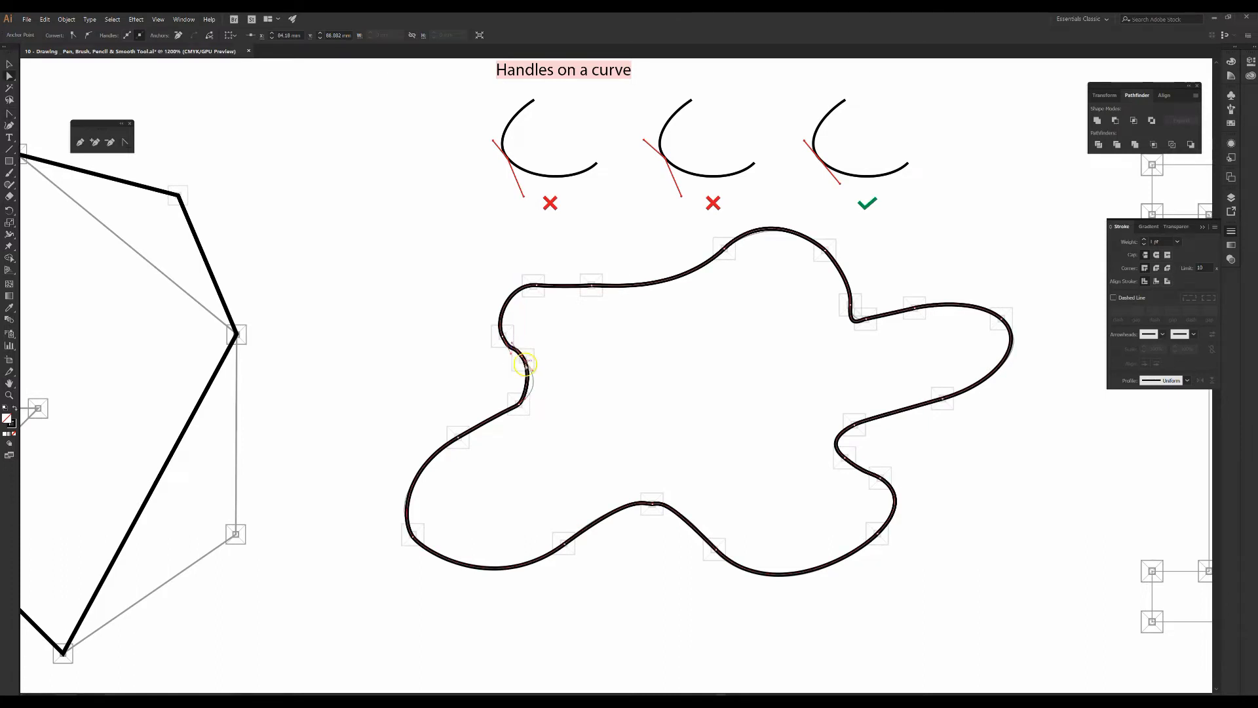
drag(532, 373, 544, 384)
drag(512, 342, 513, 358)
click(512, 357)
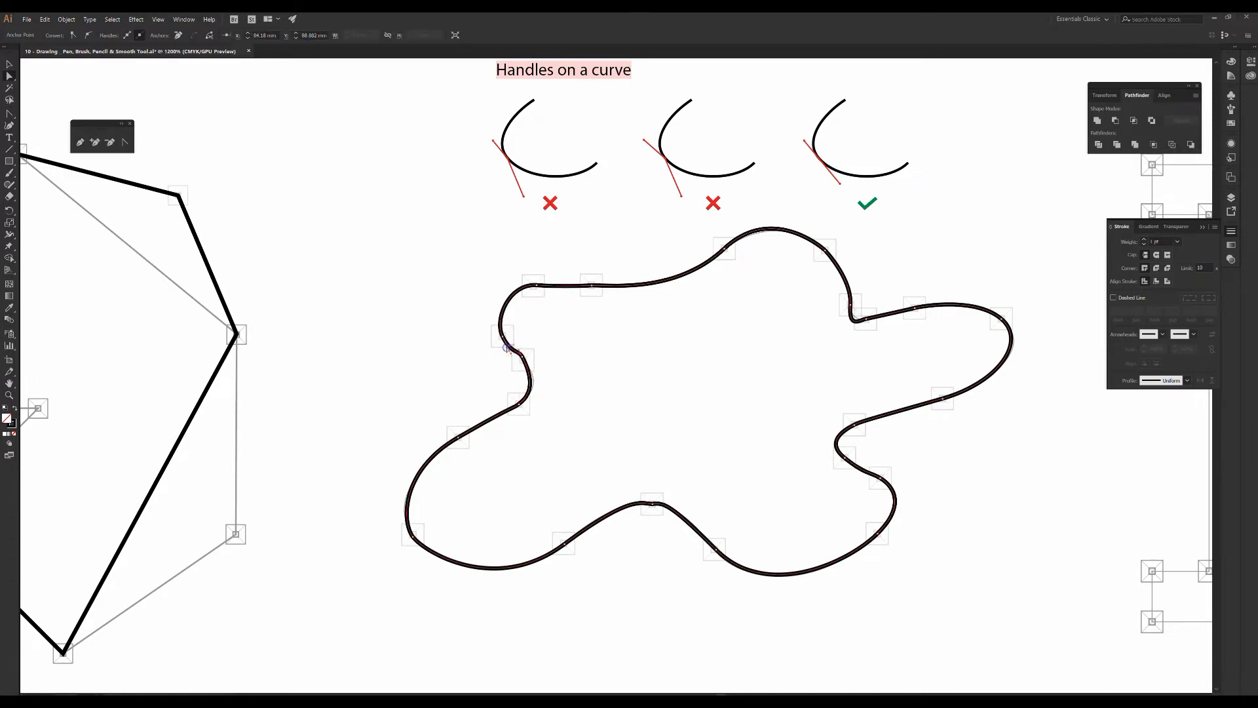
drag(512, 355, 513, 357)
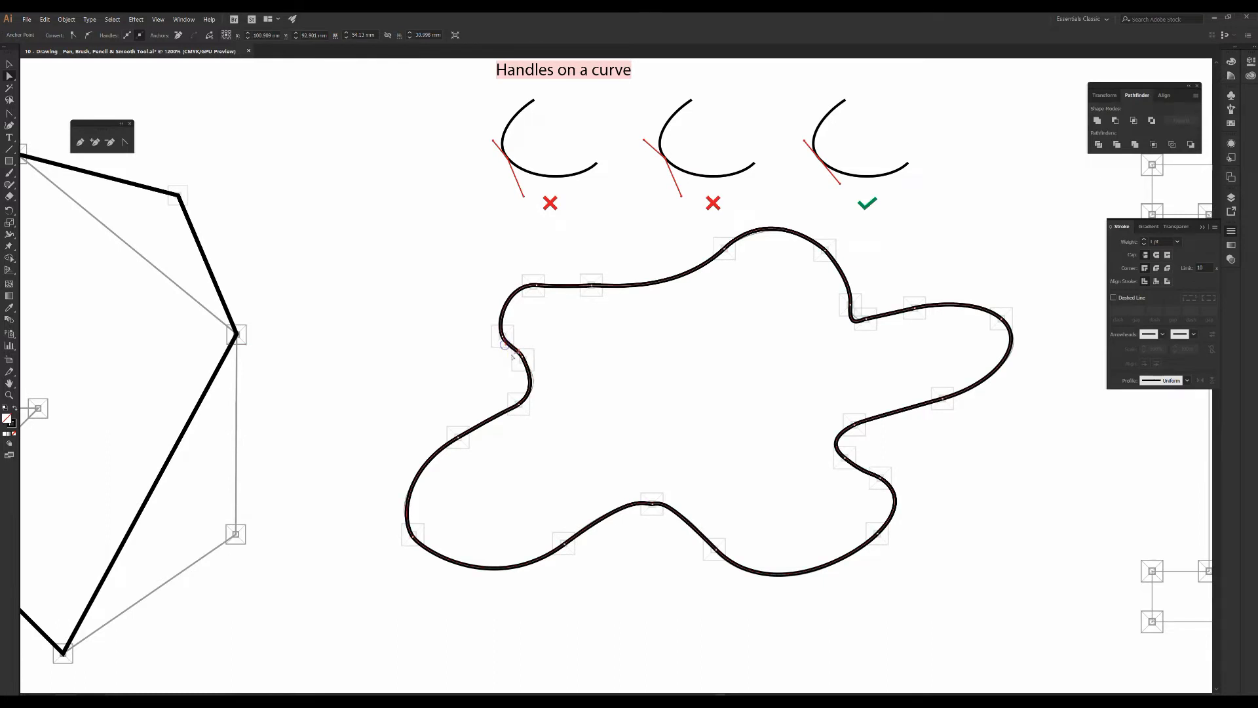
click(521, 358)
drag(539, 390, 544, 387)
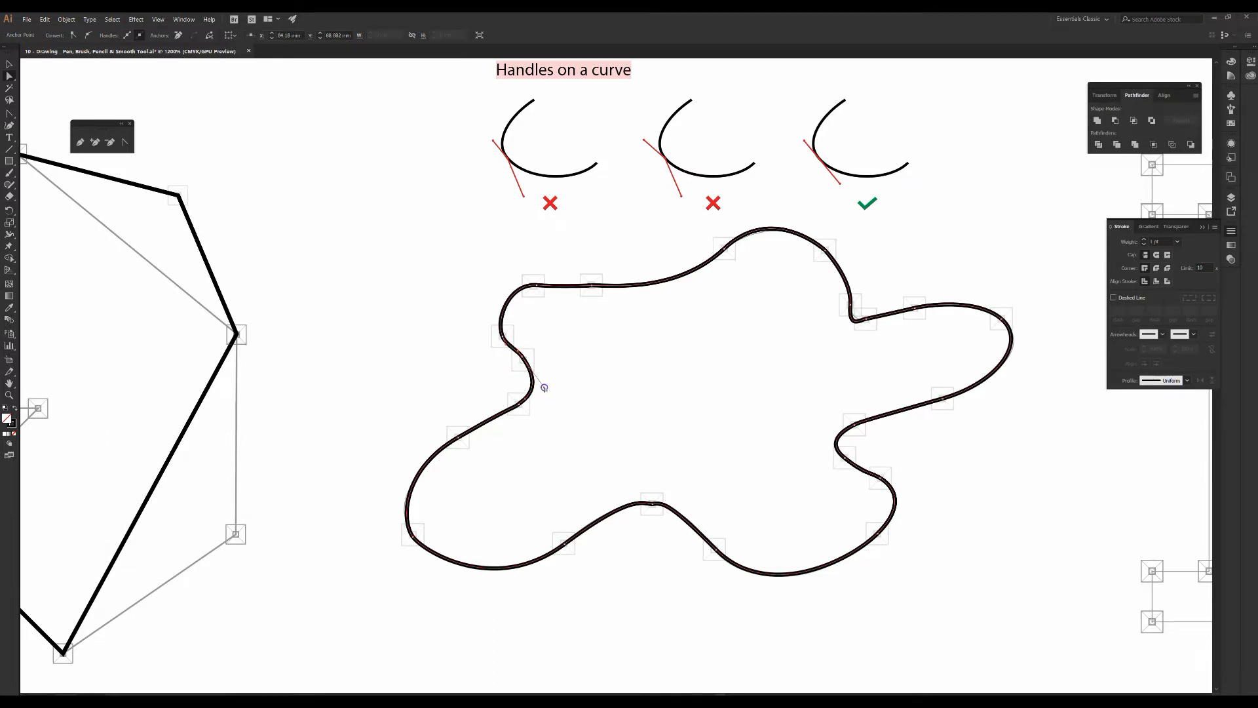
- Adjust the handles around the blob's bottom-middle anchor to smooth the arch between the two lower lobes
click(652, 512)
click(652, 505)
drag(665, 500, 669, 507)
key(ctrl+shift+a)
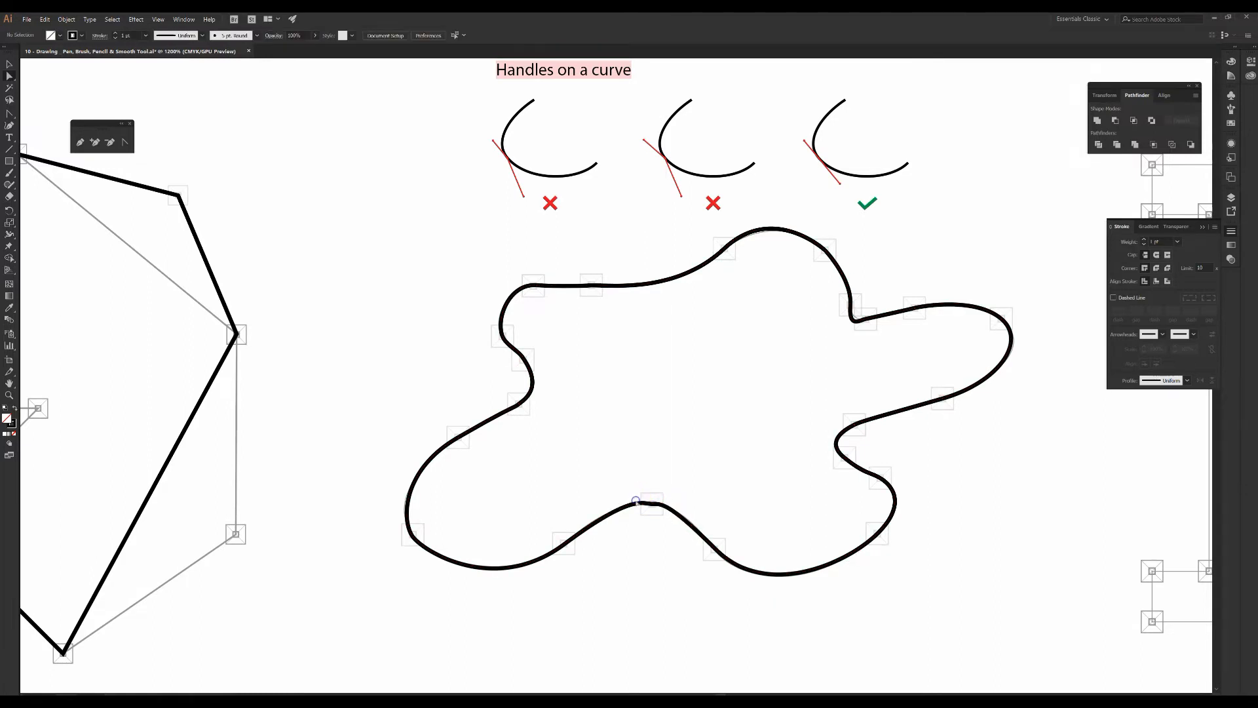
click(607, 508)
drag(606, 508, 602, 512)
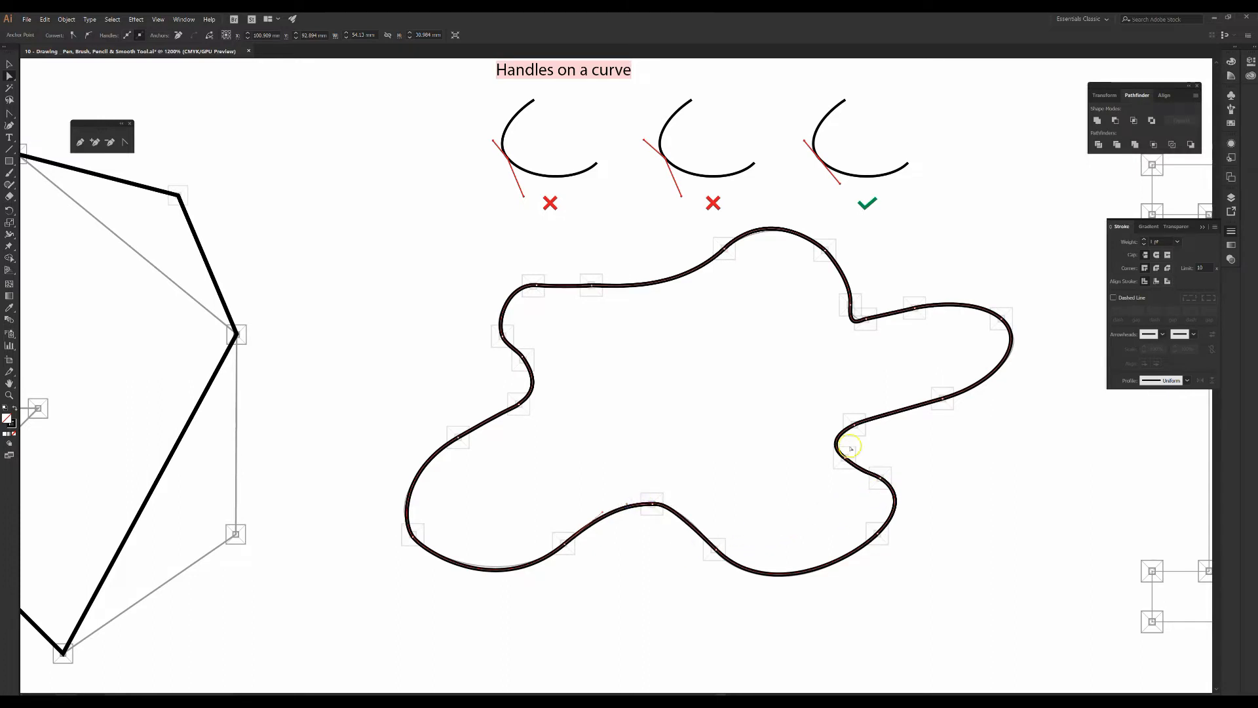
- Refine the handle at the tight inner bend between the blob's top hump and right lobe
click(848, 332)
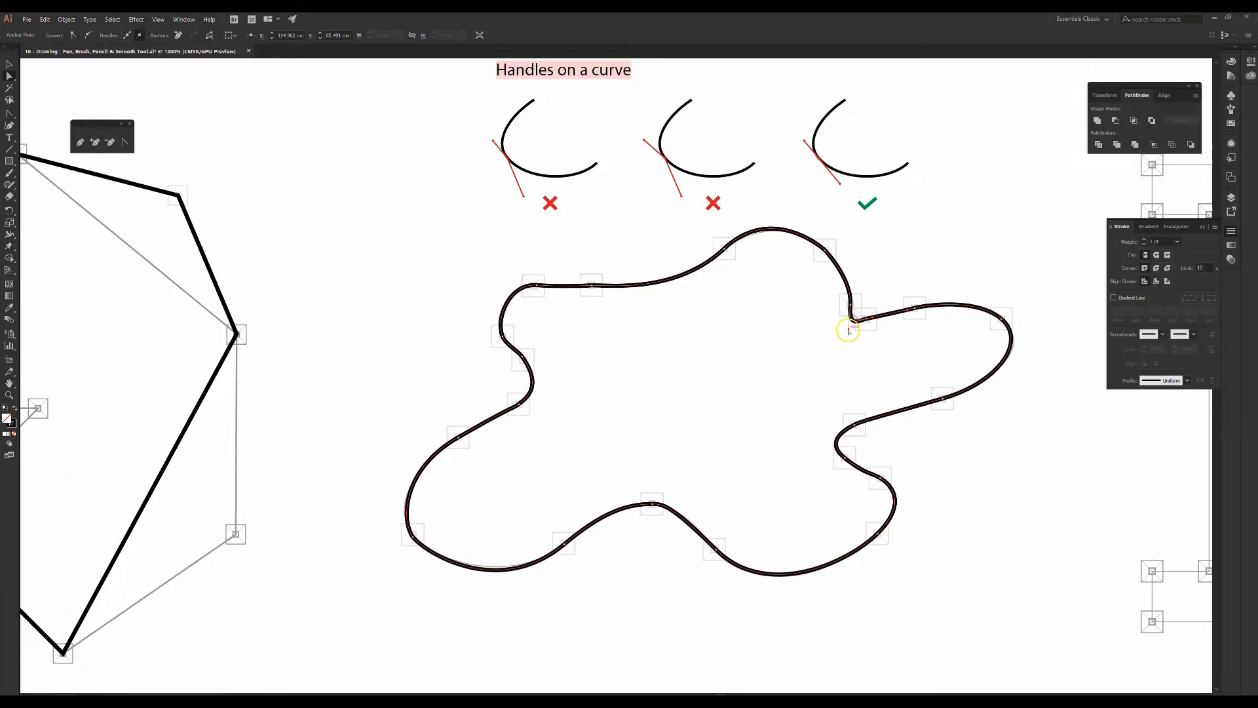
click(849, 323)
drag(849, 320, 851, 316)
- Start tracing the letter R's outer outline with the Pen tool along its straight top edge, ending at the curve's first anchor
key(ctrl+minus)
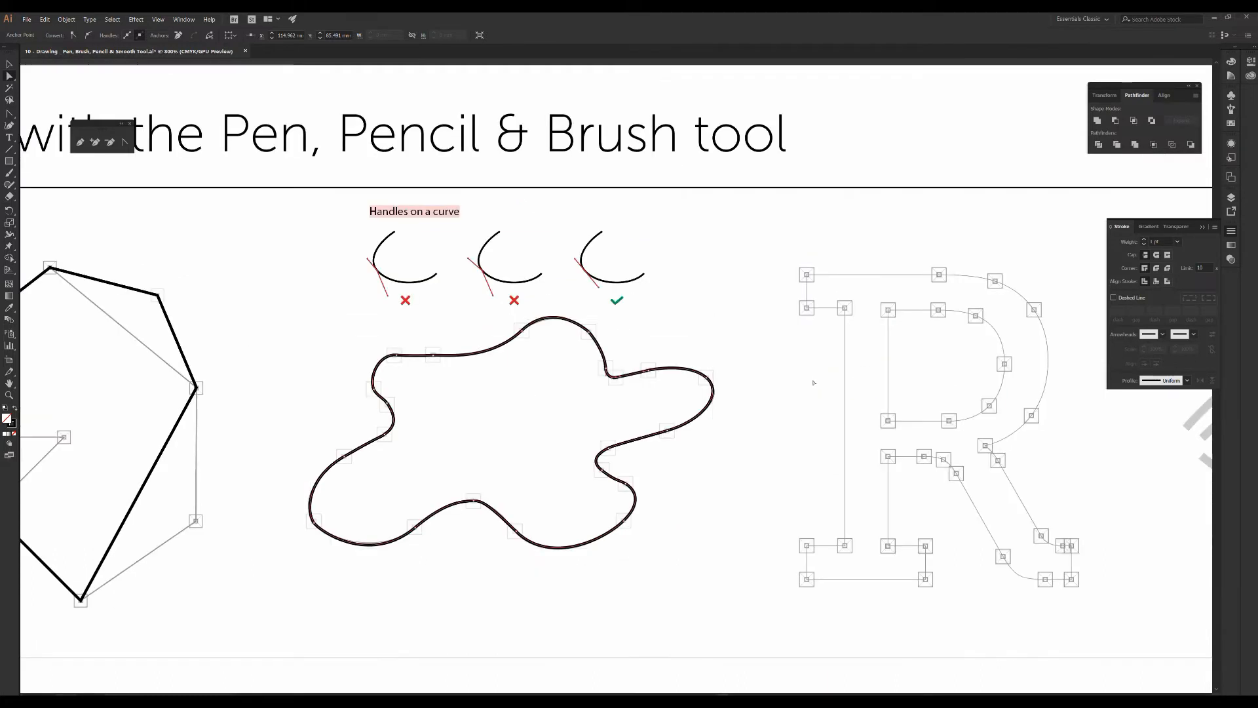
drag(854, 391, 681, 431)
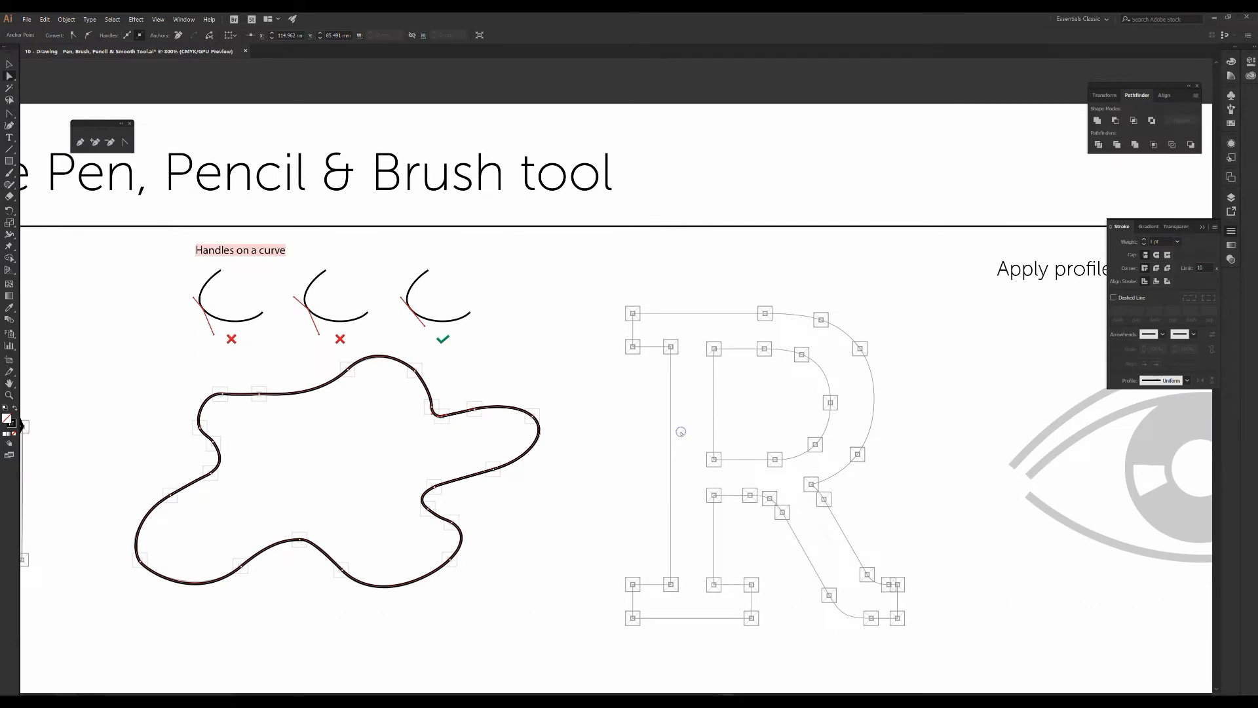
key(ctrl+plus)
drag(740, 434, 342, 411)
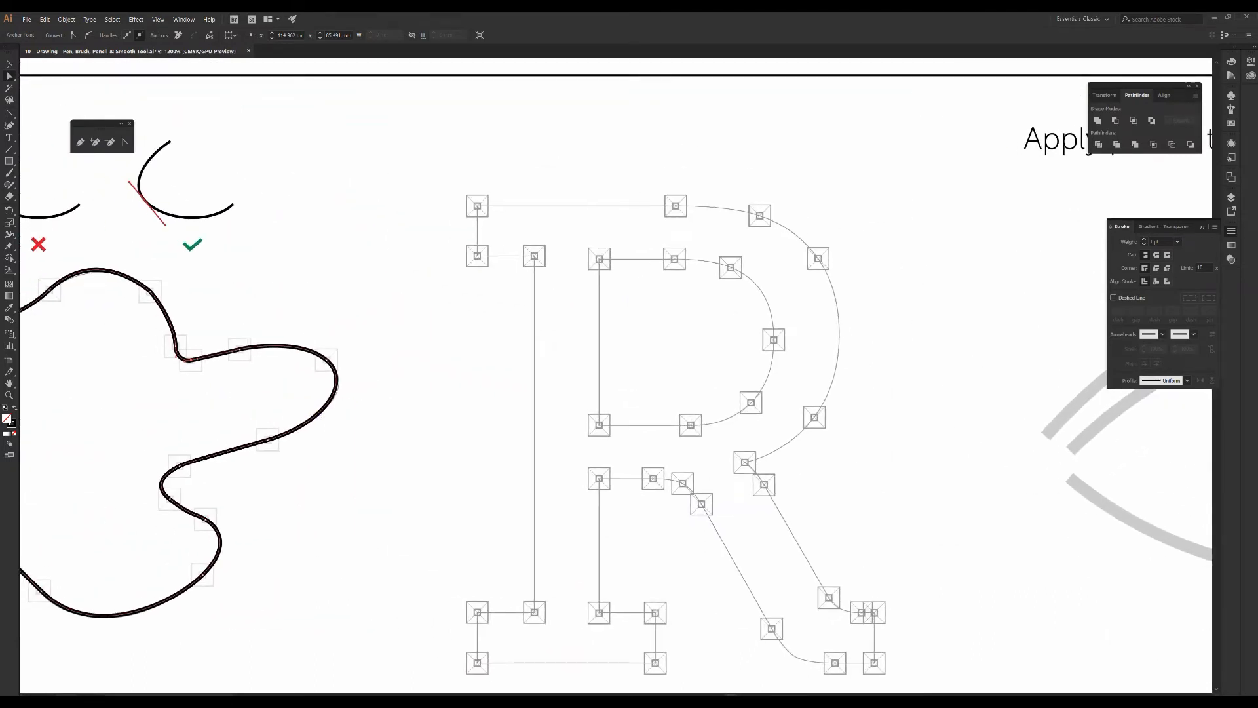
click(80, 142)
click(462, 207)
click(478, 207)
click(676, 207)
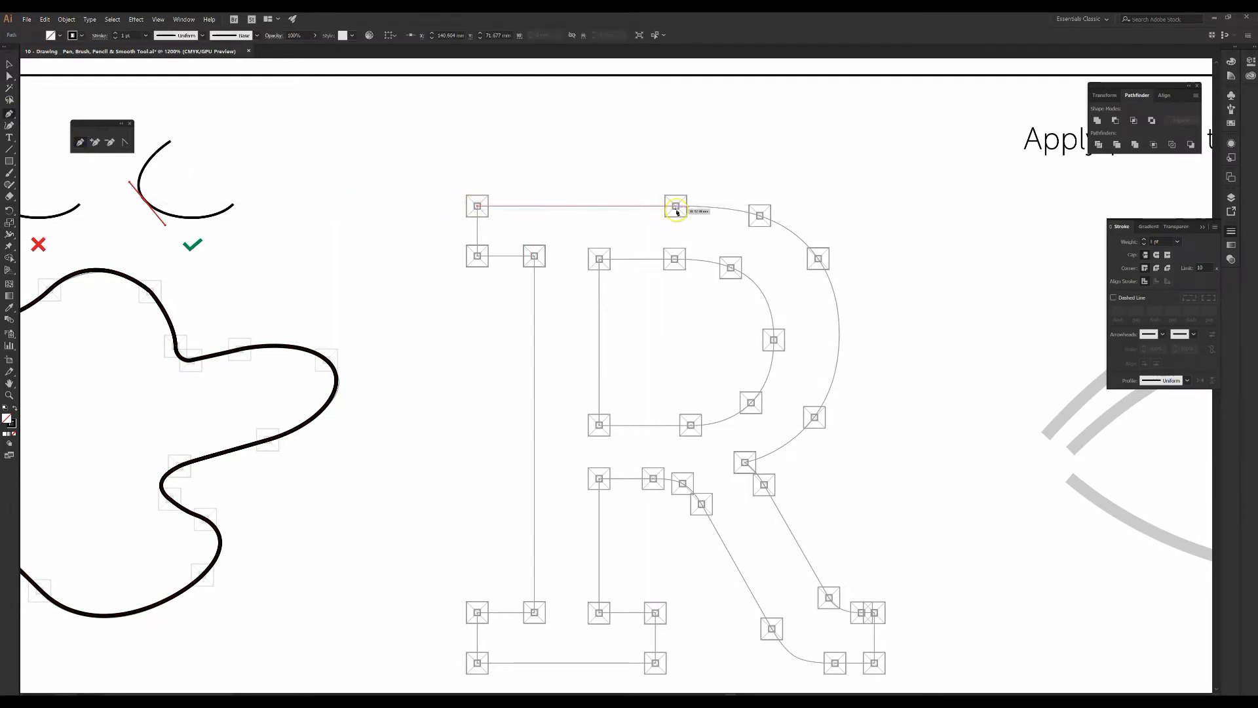
click(676, 207)
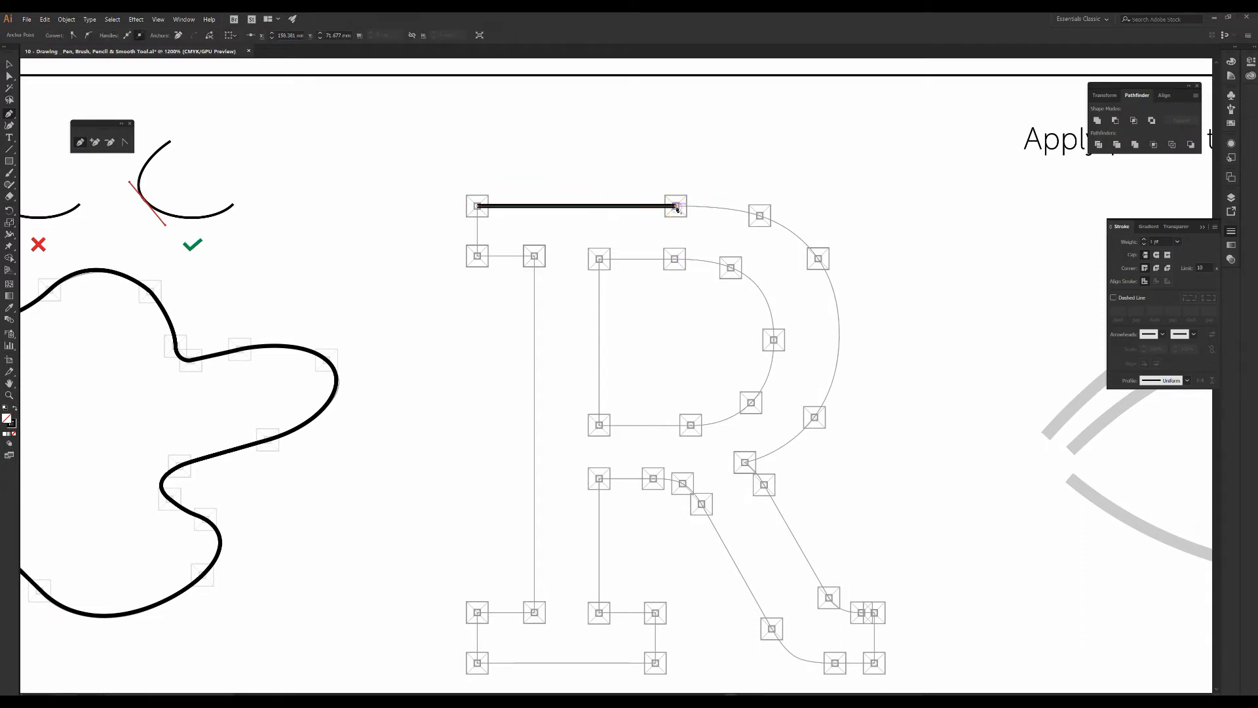
- Trace the R's outer bowl with curved anchors down to its junction with the leg, redirecting the outgoing handle there
drag(760, 216, 830, 280)
drag(815, 417, 774, 482)
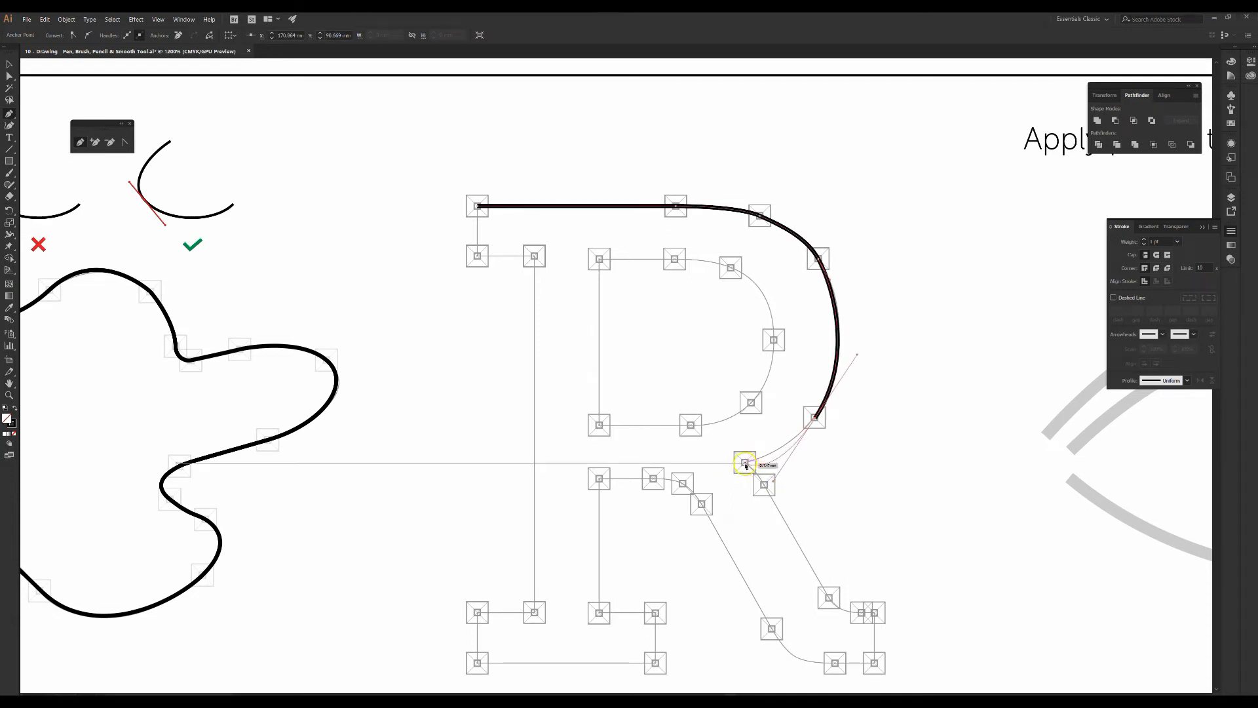
click(745, 463)
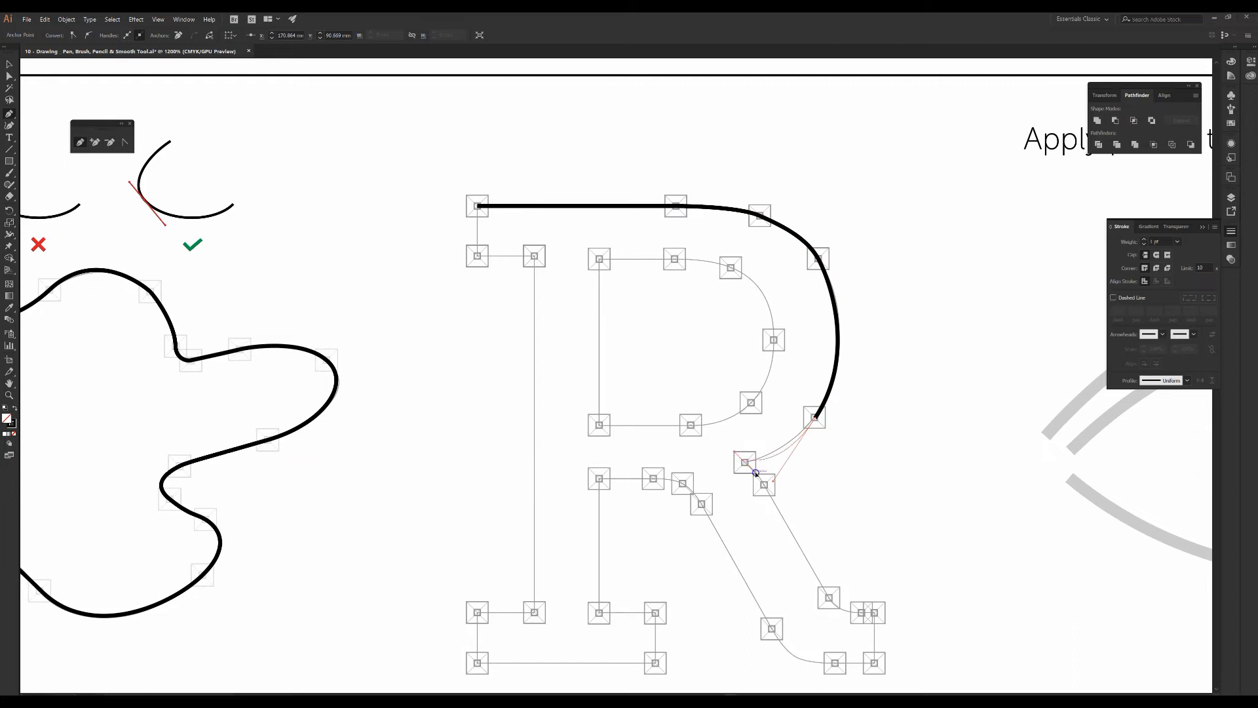
drag(749, 488, 749, 488)
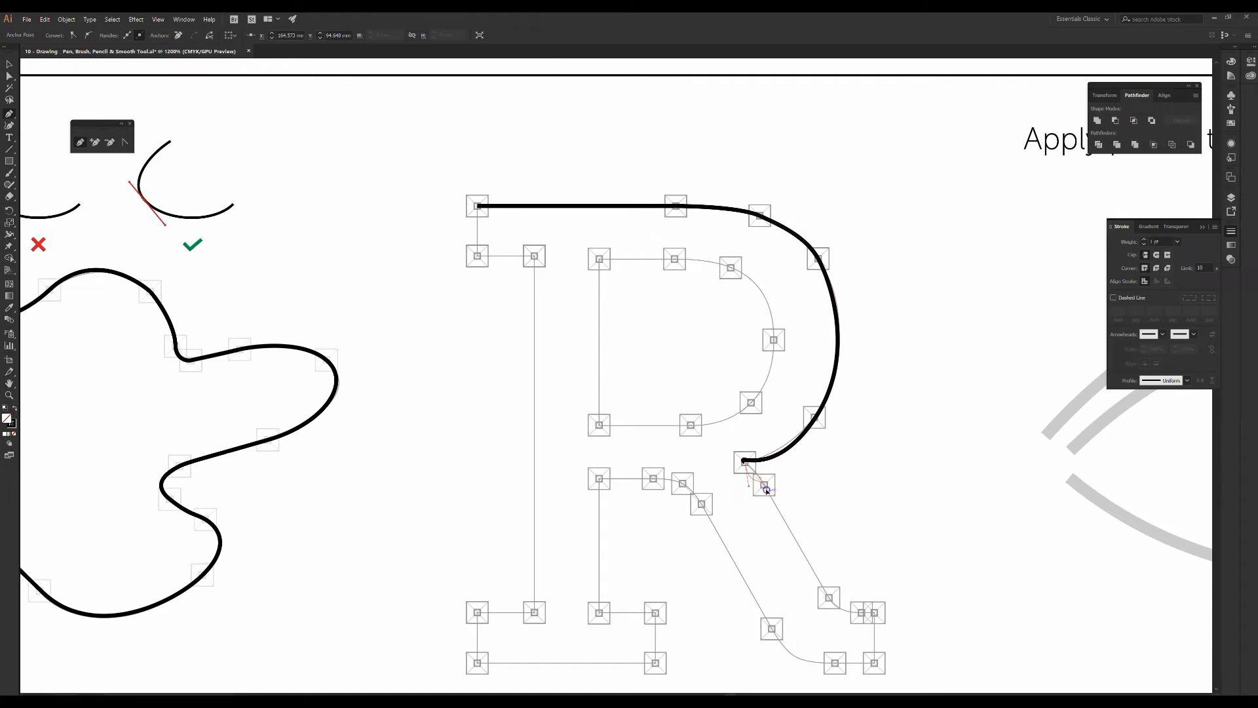
- Trace the R's diagonal leg down its outer side, around the foot and back up the inner side to the horizontal edge
click(766, 486)
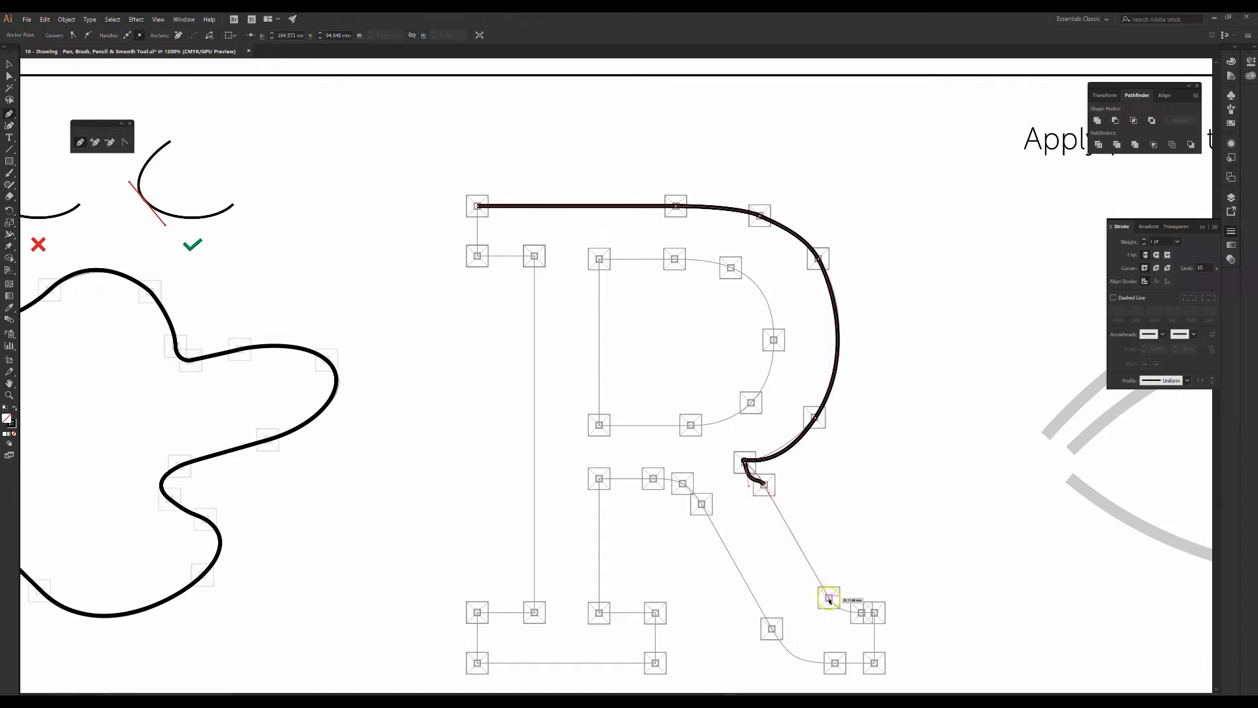
click(832, 601)
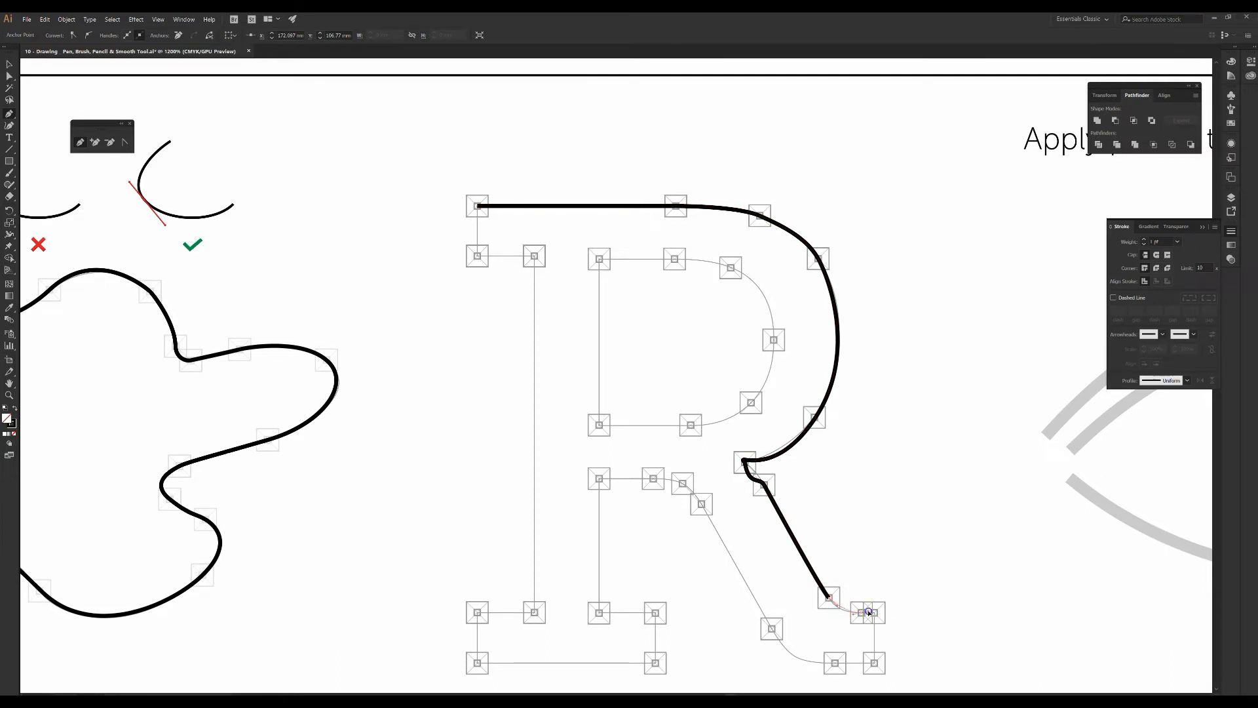
mouse_move(873, 613)
mouse_down()
mouse_move(874, 666)
mouse_move(835, 664)
mouse_up()
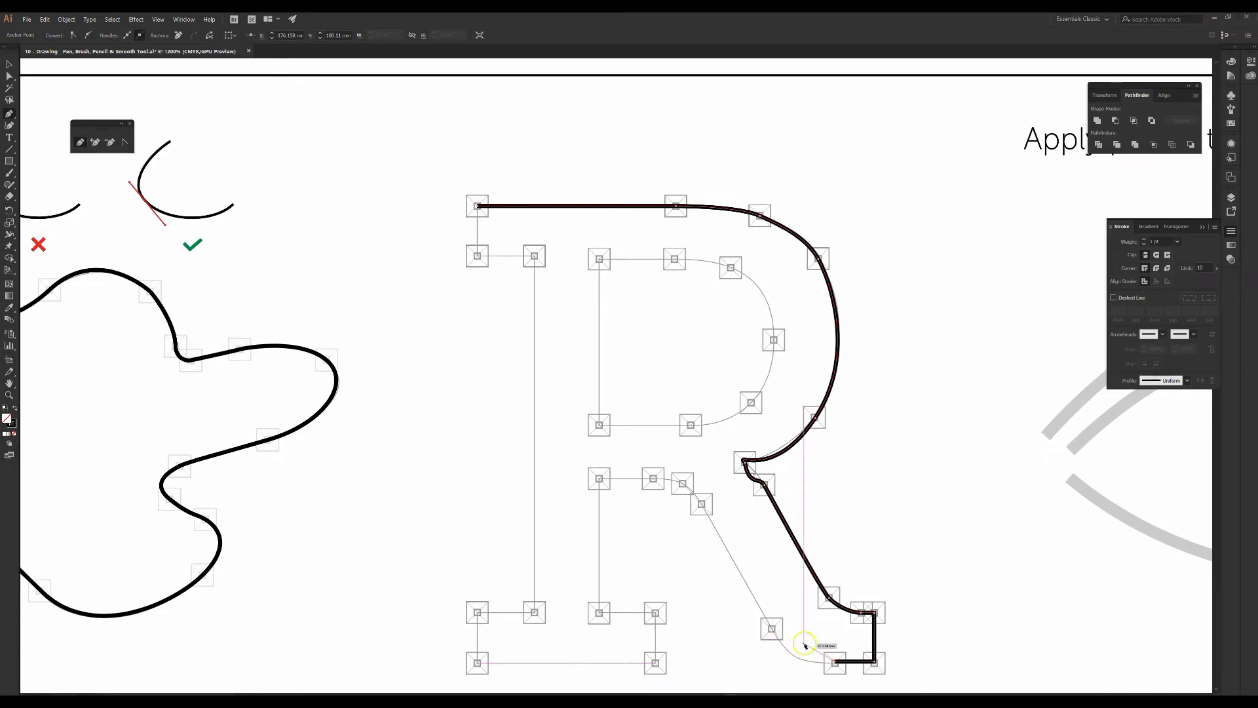
drag(772, 629, 746, 582)
drag(700, 506, 700, 505)
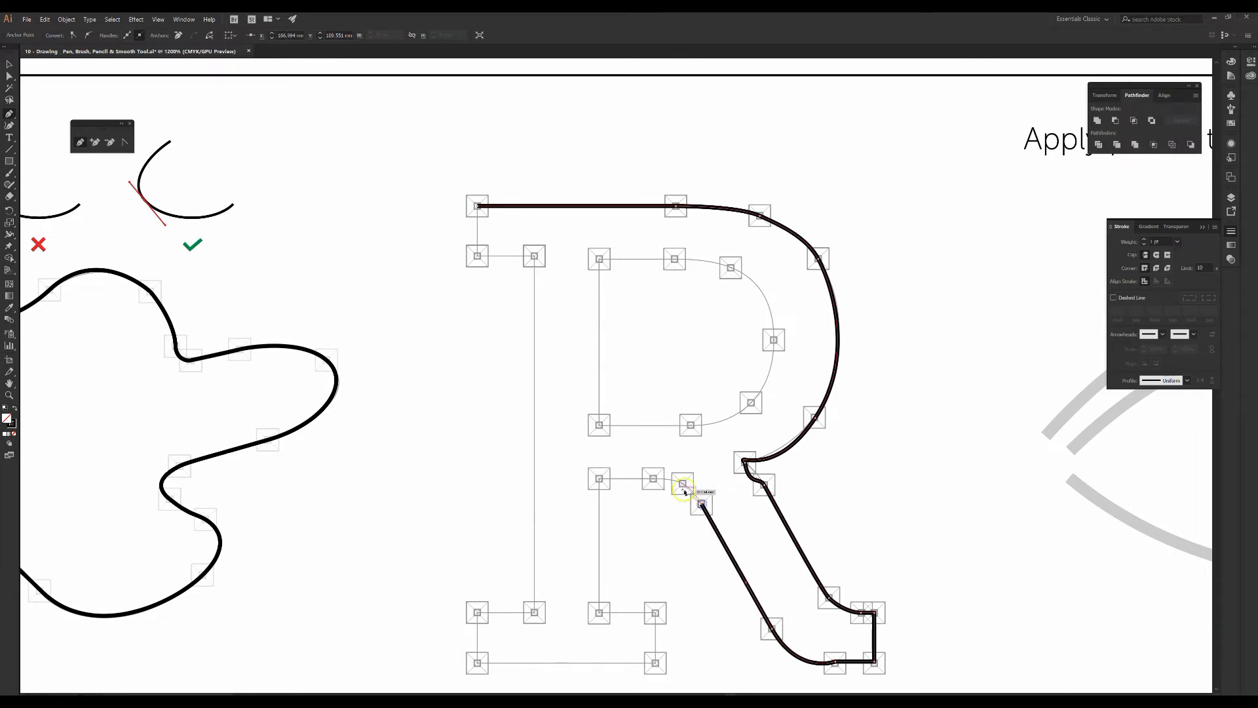
click(652, 479)
- Trace the R's stem and serifs with straight corner anchors, closing the outline at its starting anchor
click(599, 479)
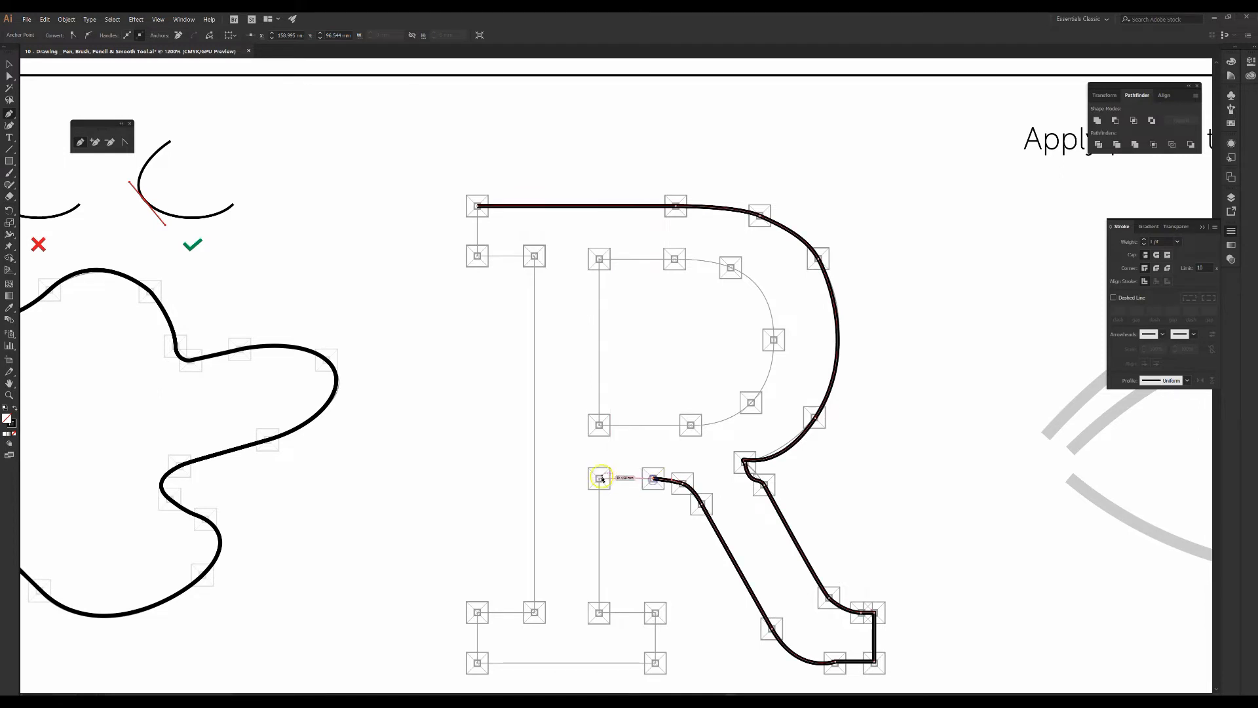
click(599, 611)
click(654, 612)
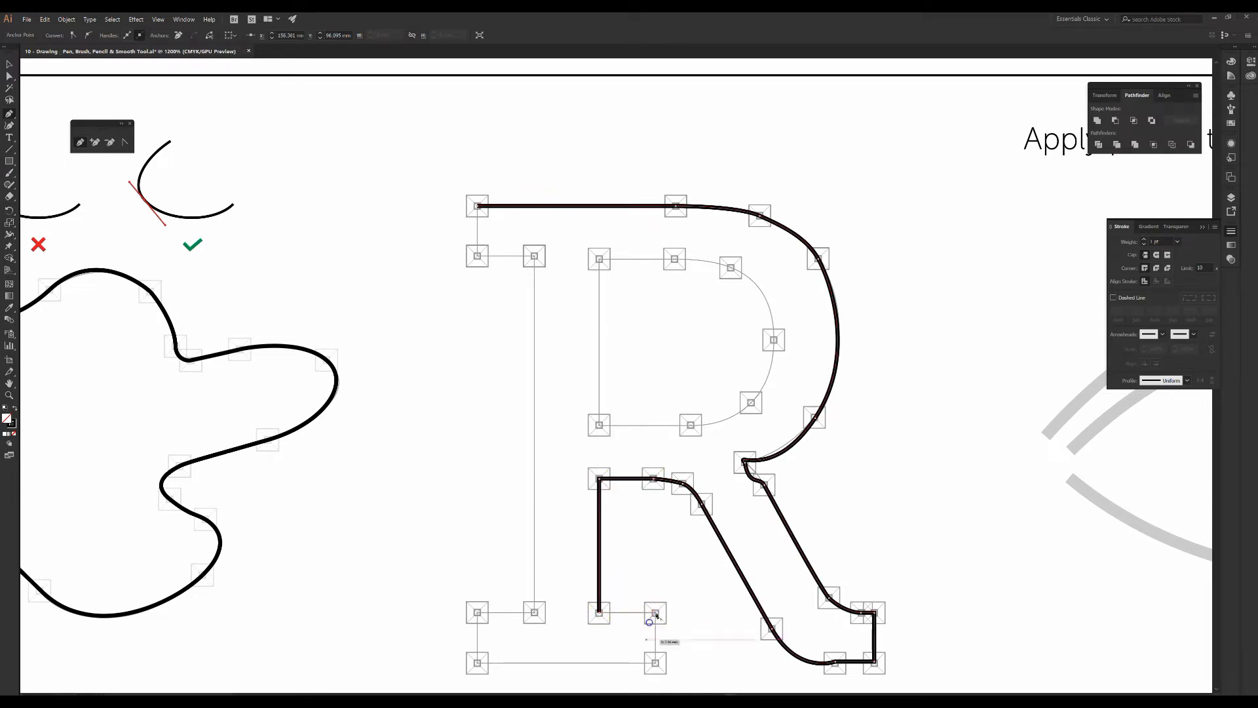
click(654, 663)
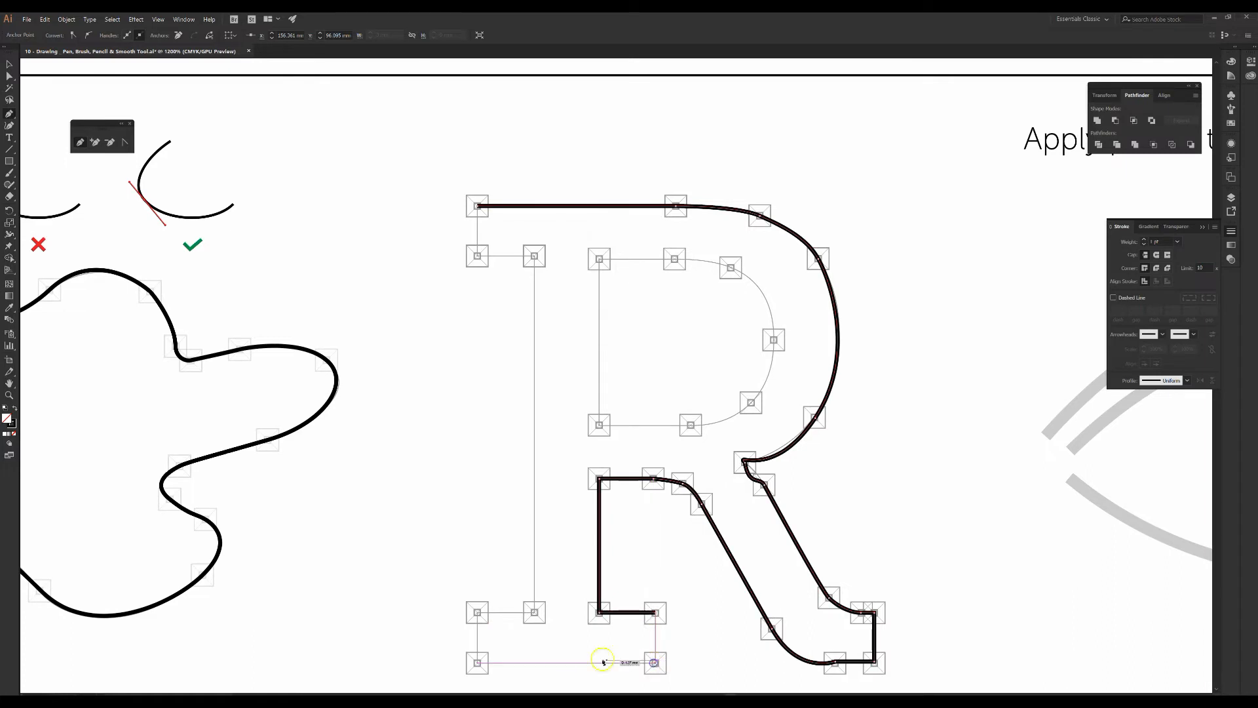
click(477, 661)
click(477, 611)
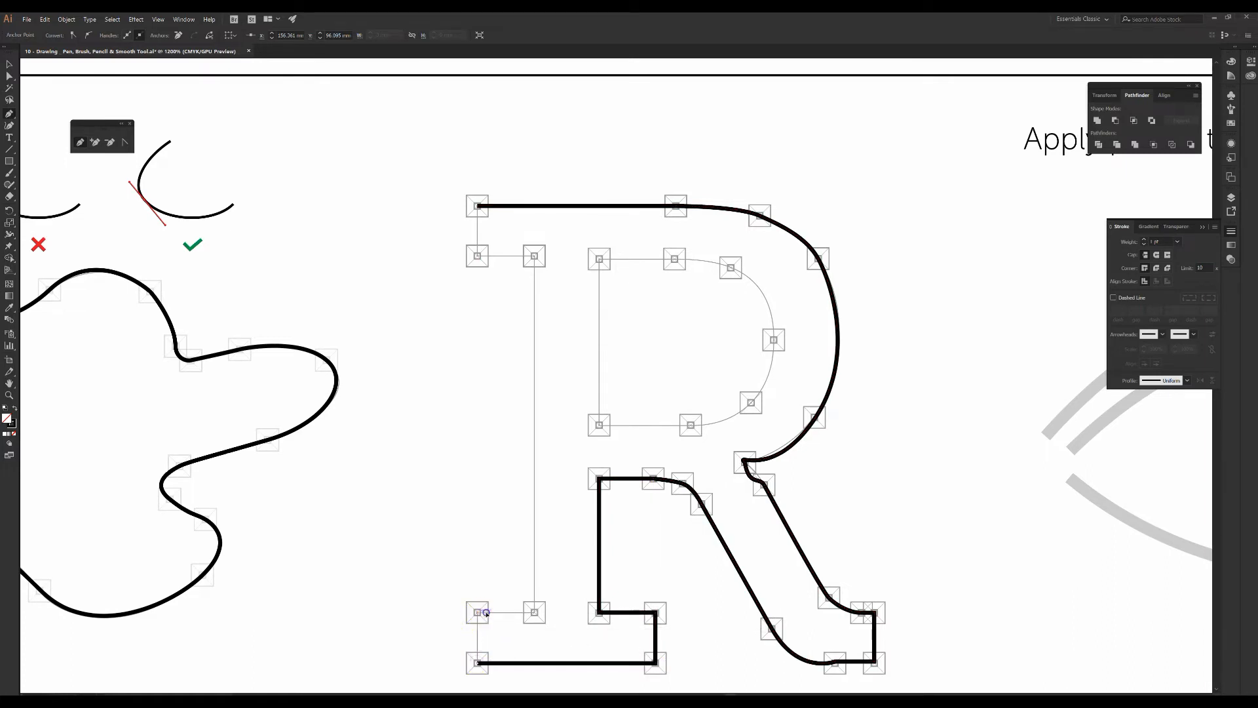
click(534, 613)
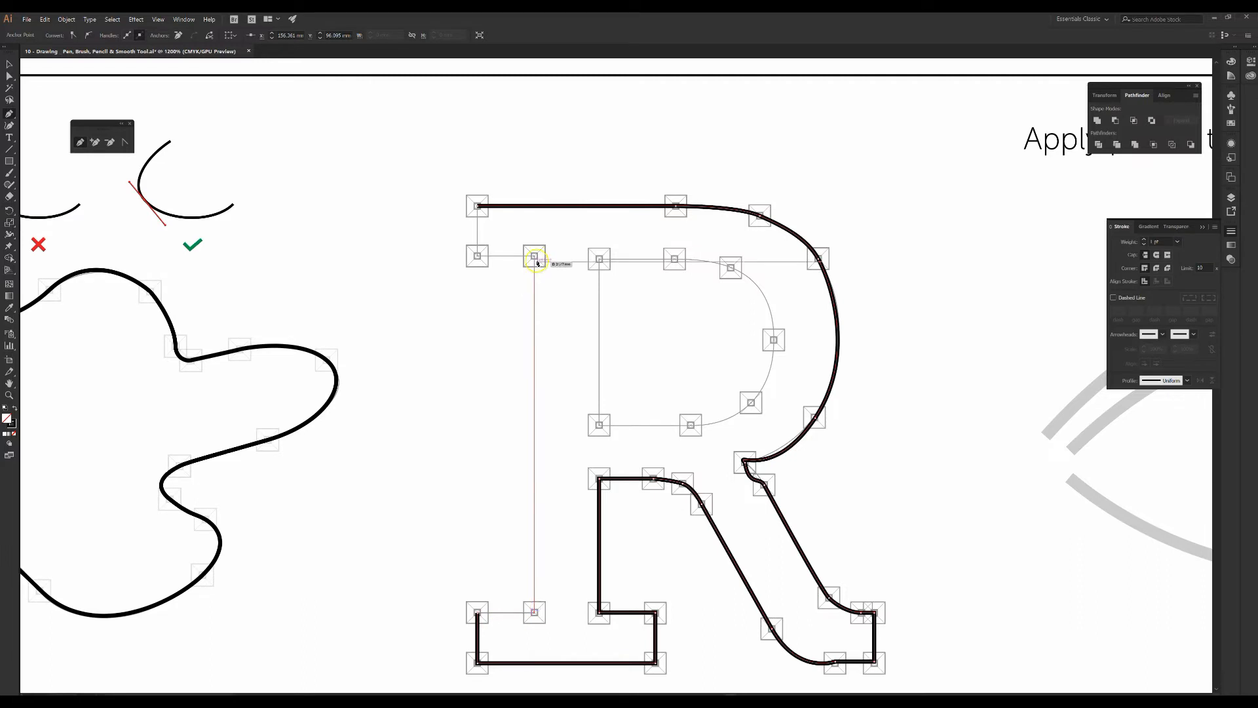
drag(534, 256, 478, 255)
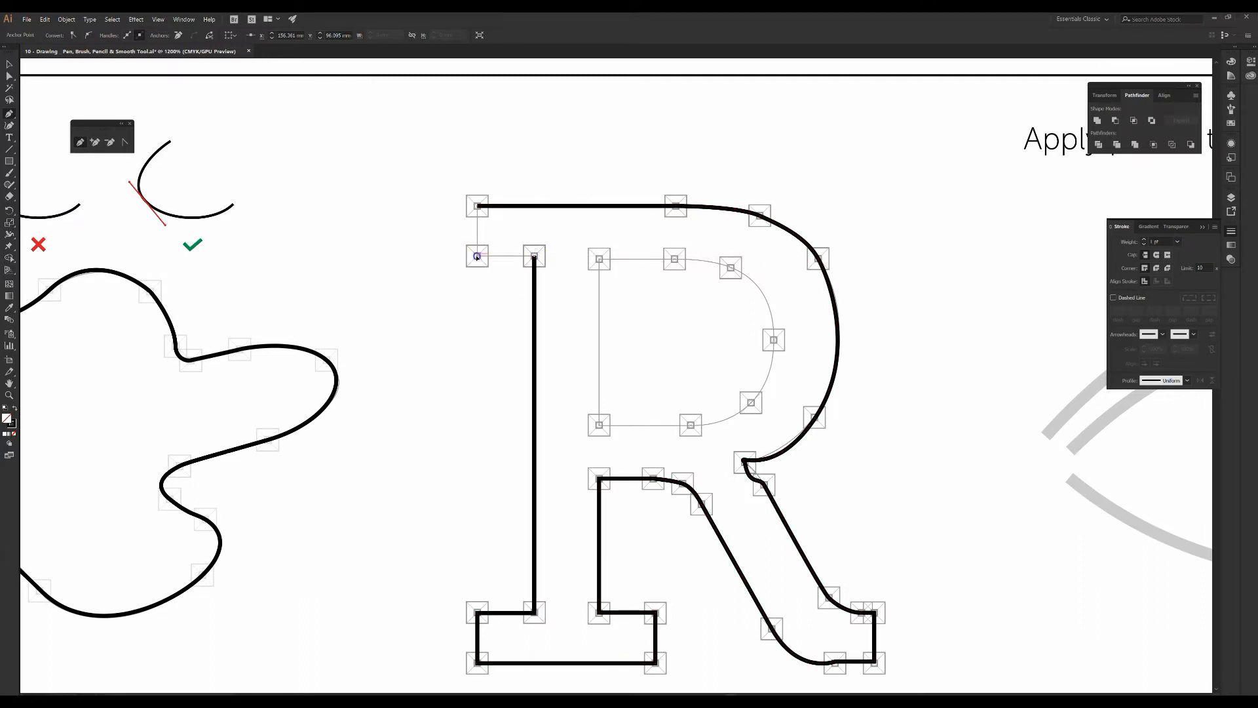
click(478, 207)
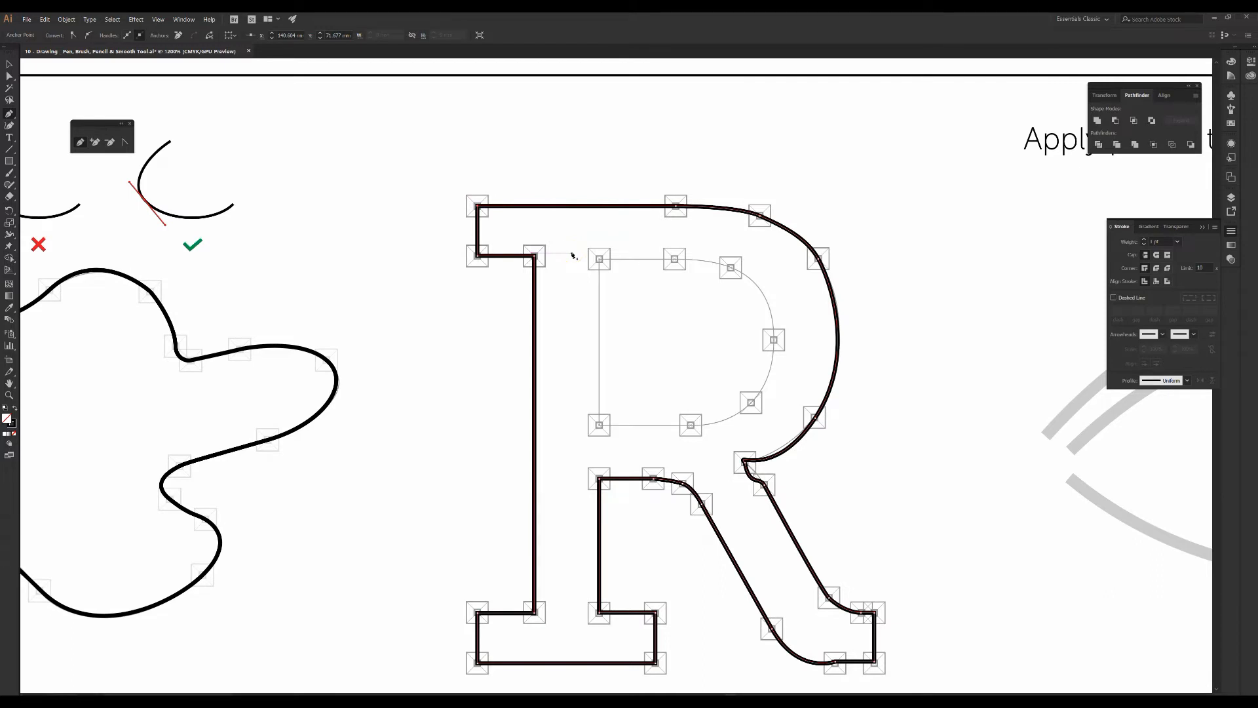
- Reshape the handles at the R's bowl-and-leg junction so both adjoining curves match the guide
click(730, 464)
click(746, 461)
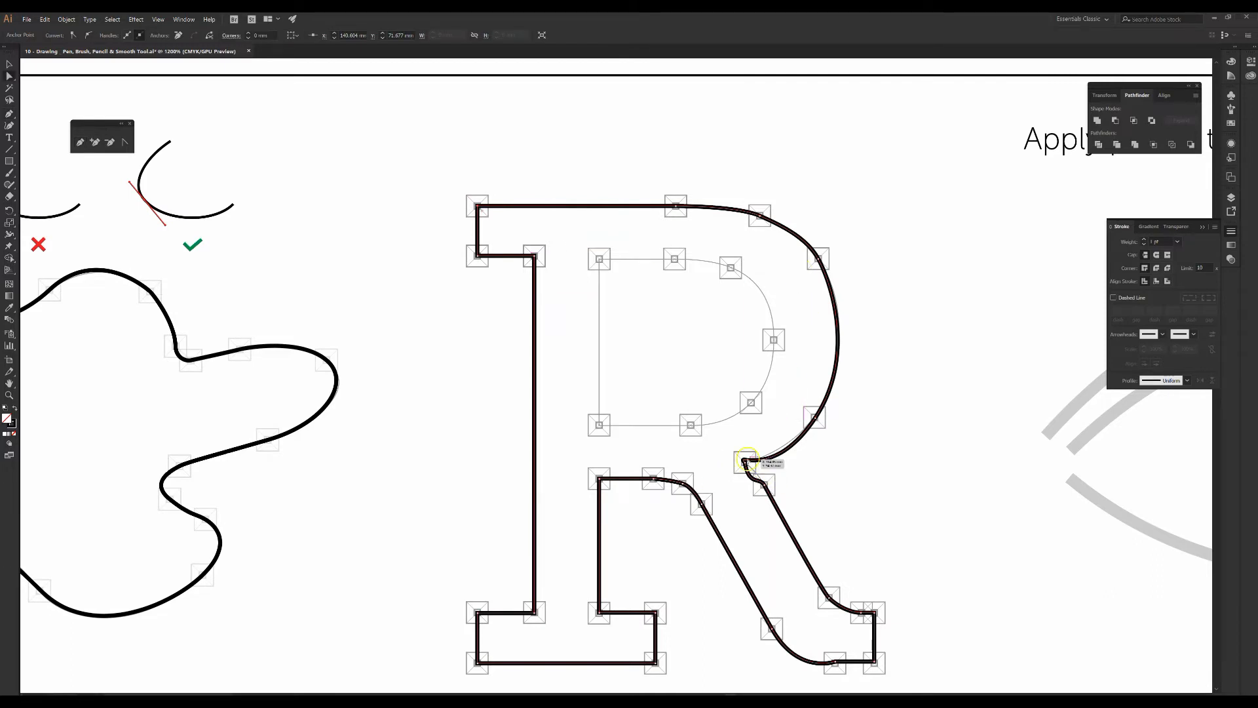
click(746, 462)
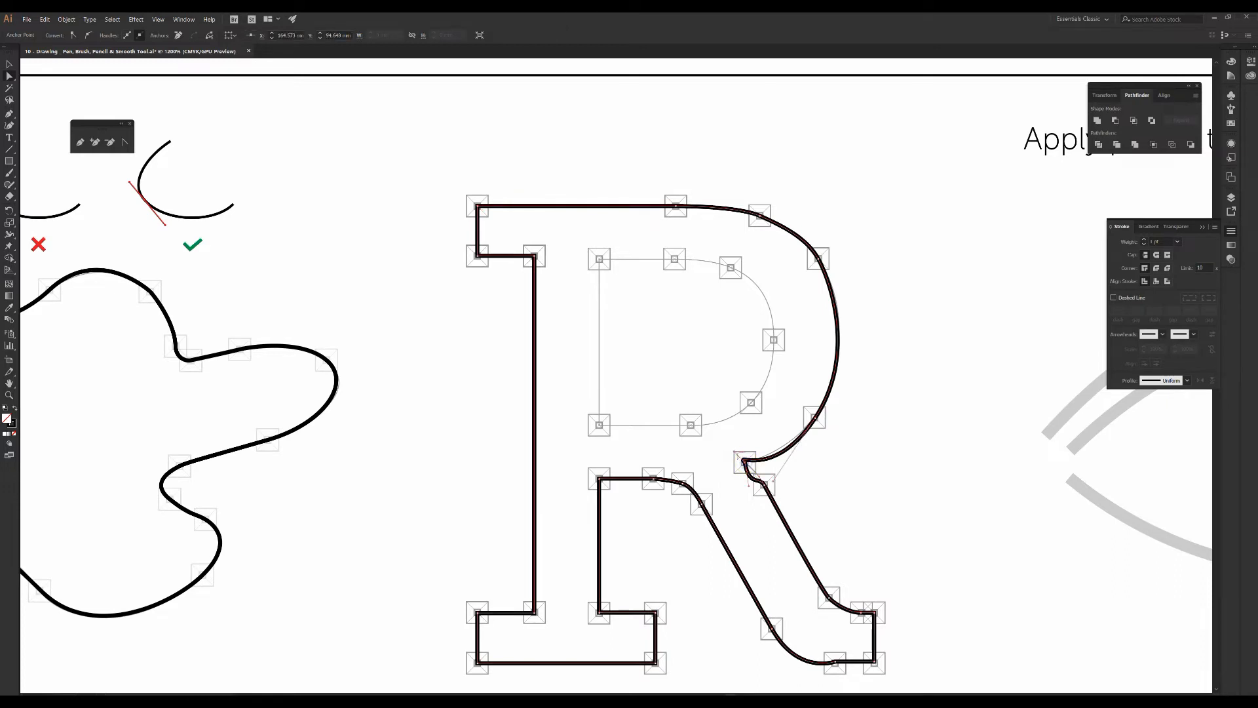
click(743, 462)
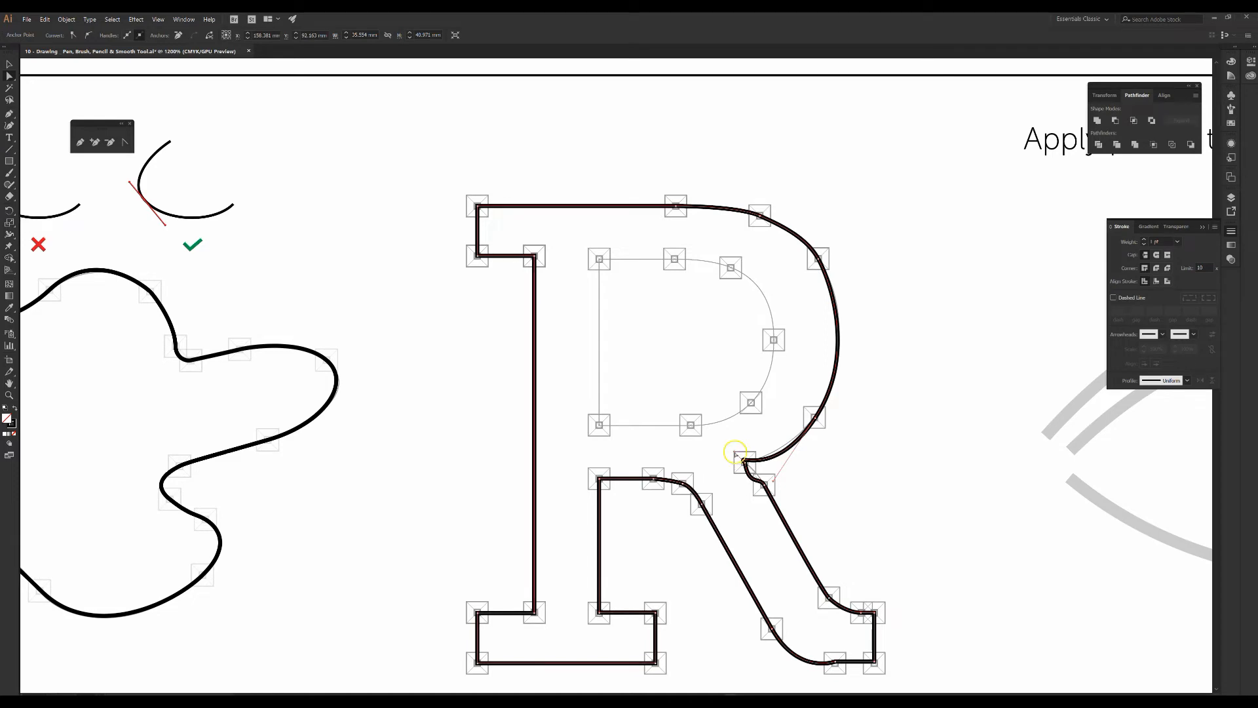
drag(735, 452, 791, 452)
click(766, 483)
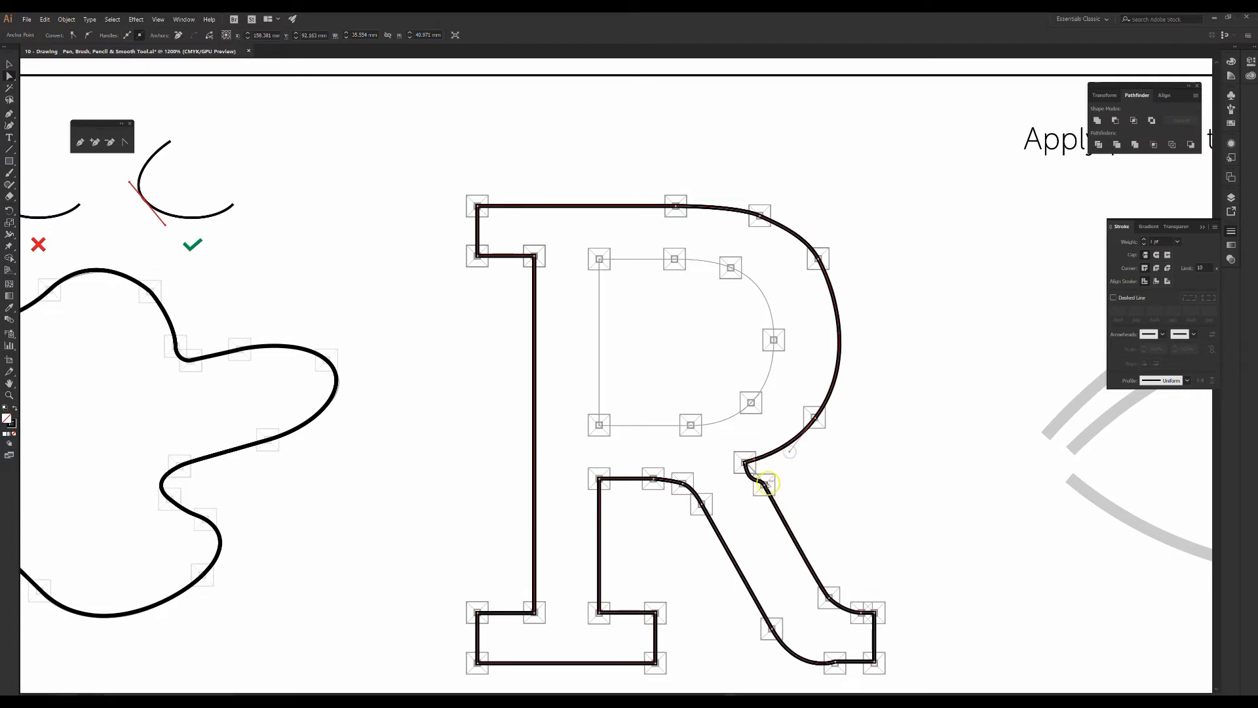
click(751, 485)
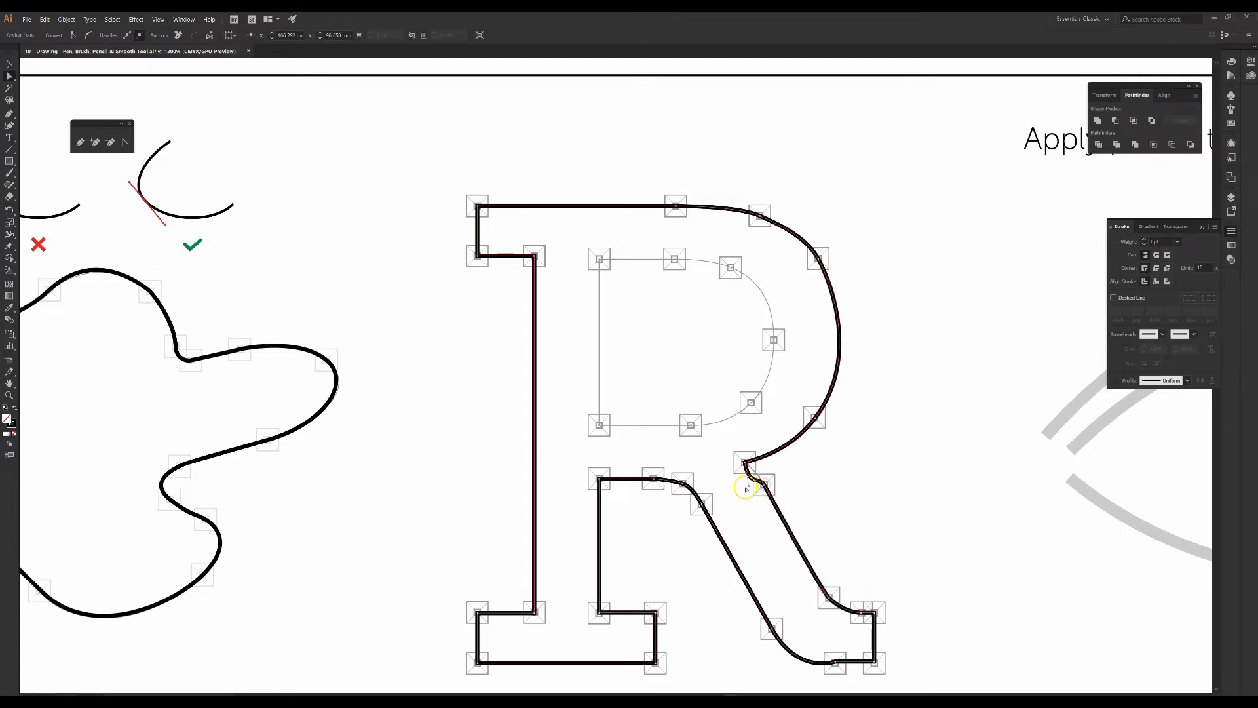
drag(749, 486, 758, 468)
- Trace the top edge and outer curve of the R's inner counter with the Pen tool, starting at its upper-left corner
click(599, 260)
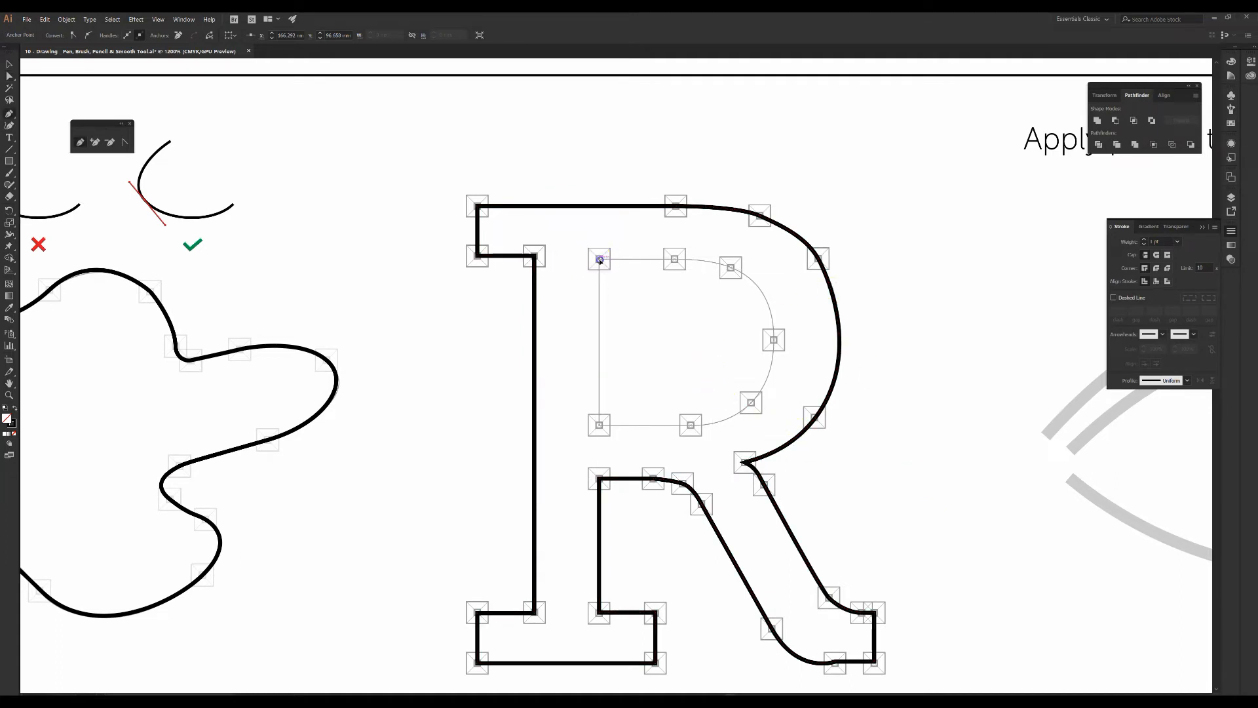
click(674, 259)
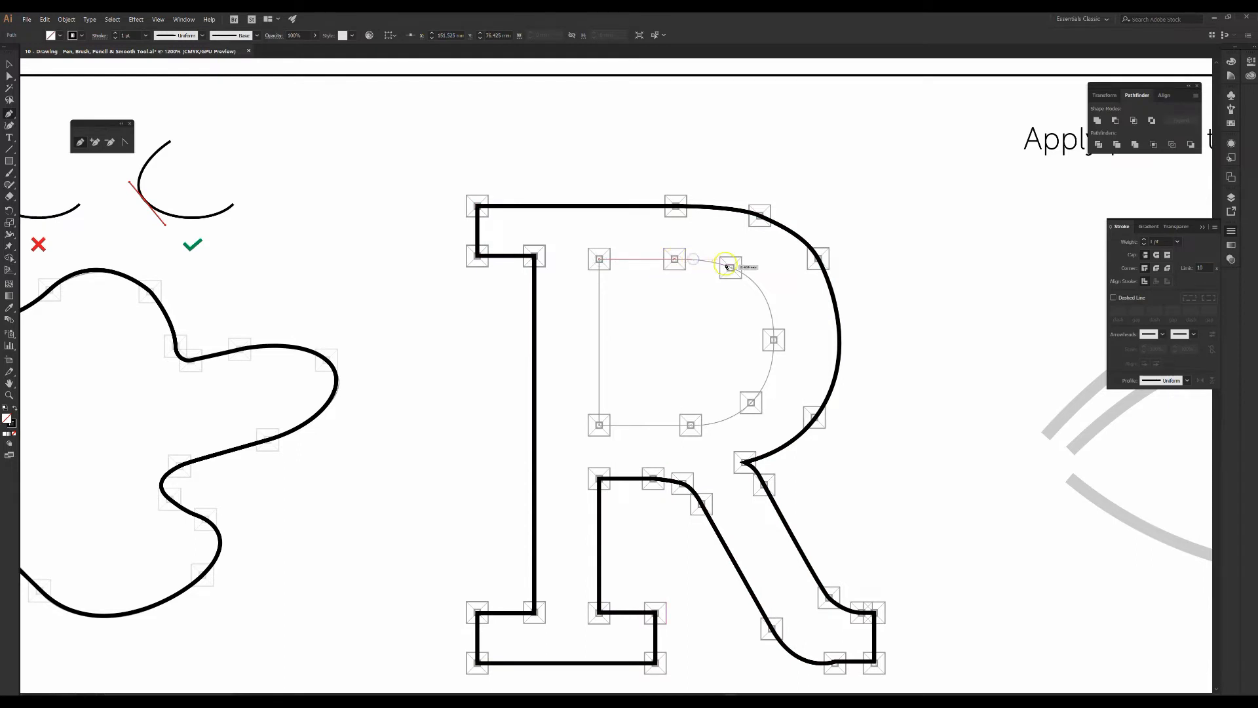
drag(729, 269, 747, 277)
drag(774, 339, 812, 389)
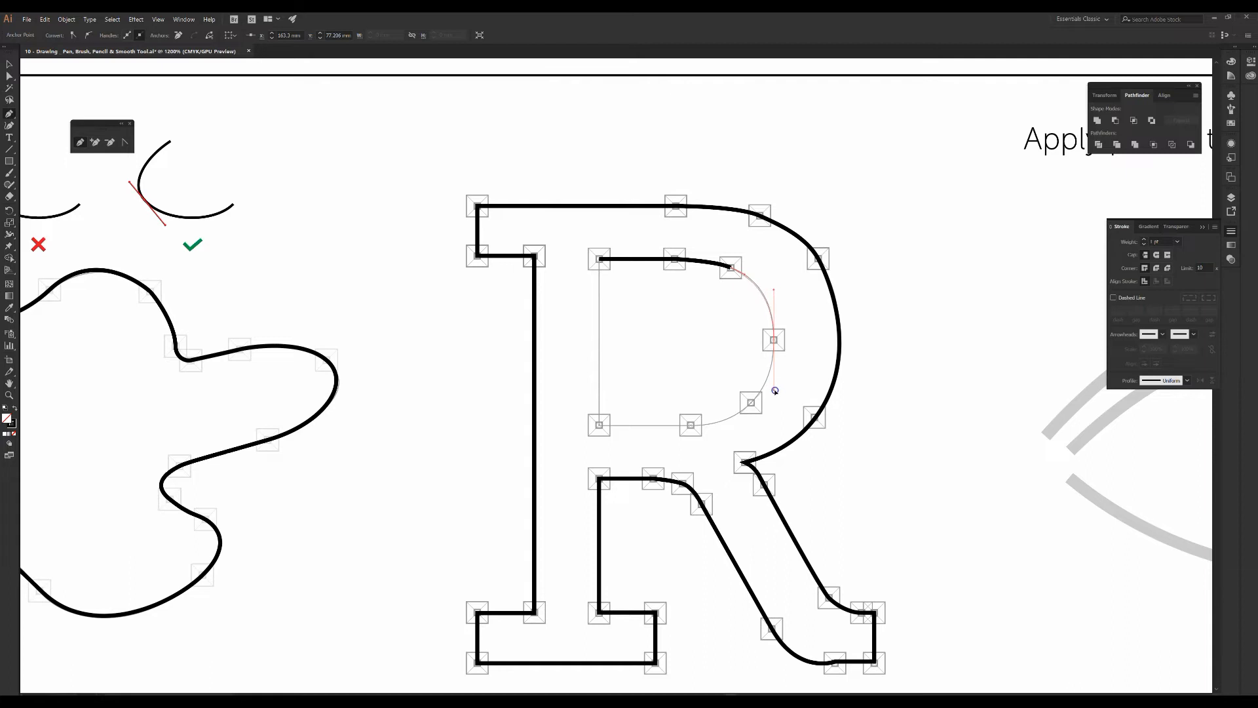
drag(774, 393, 773, 393)
click(751, 403)
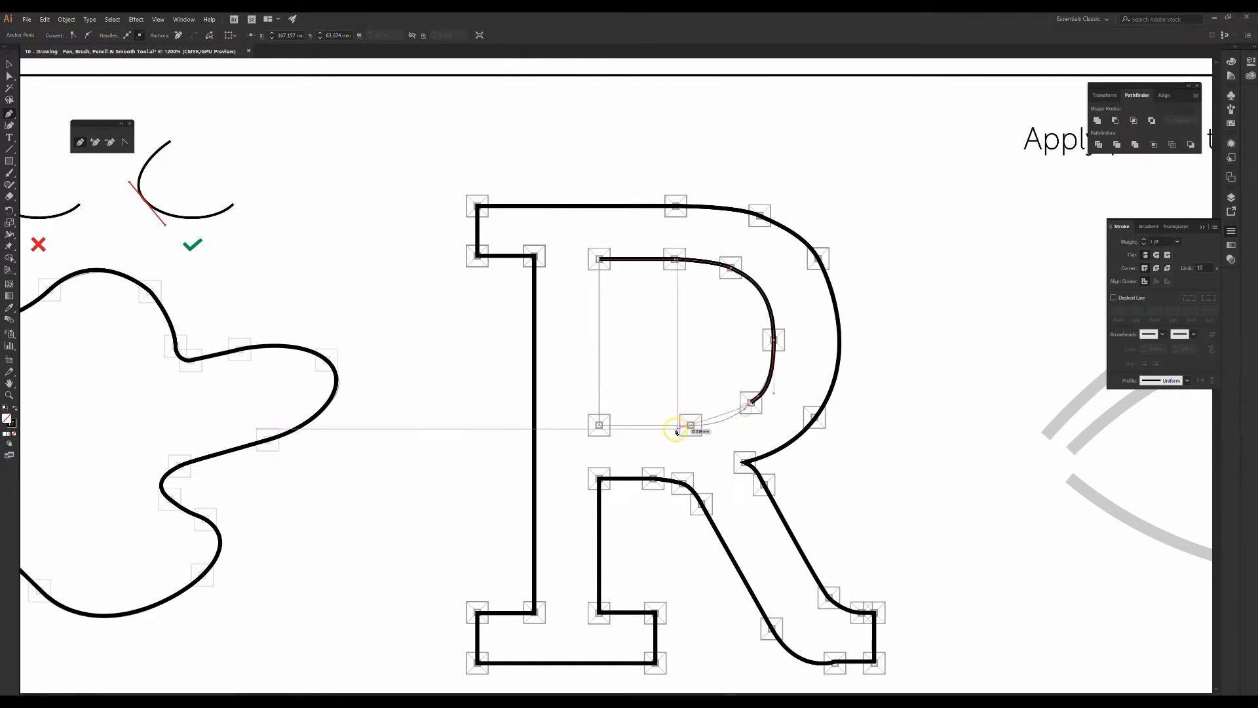
- Trace the counter's straight bottom and left edges with corner anchors, closing the path at its starting anchor
drag(652, 425, 599, 426)
mouse_move(598, 259)
mouse_down()
mouse_move(638, 306)
mouse_move(635, 278)
mouse_move(599, 259)
mouse_up()
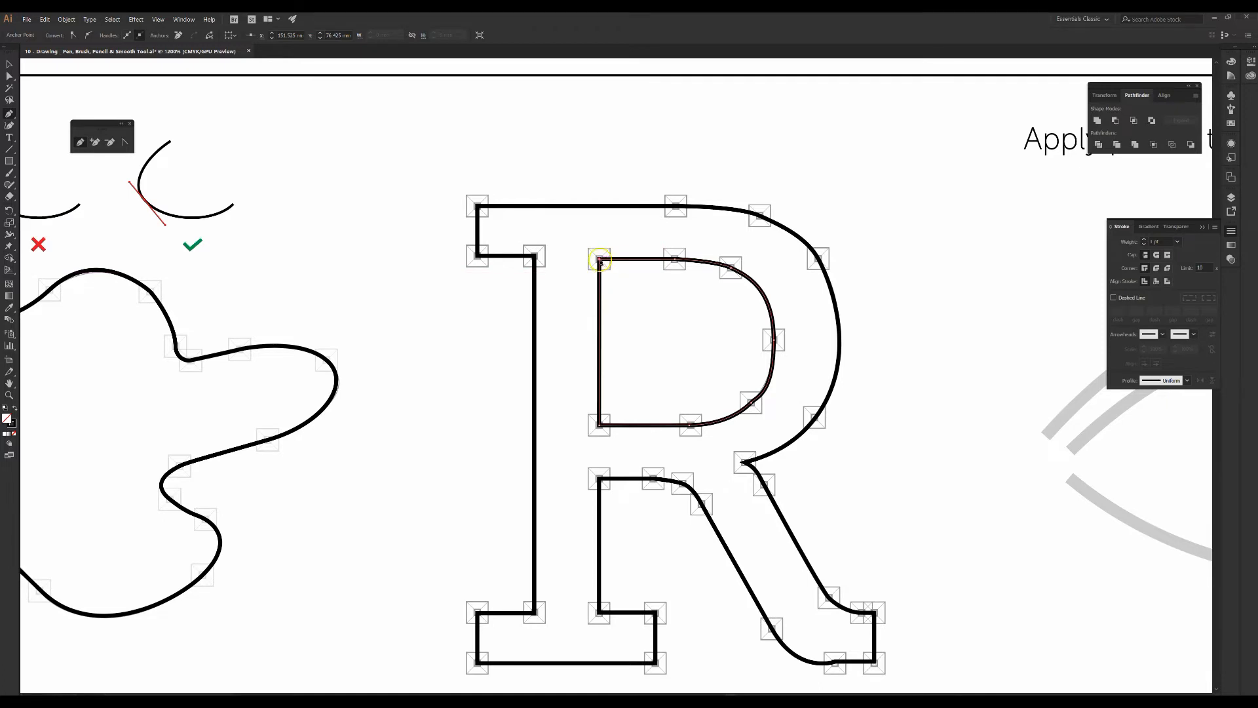
drag(603, 263, 601, 260)
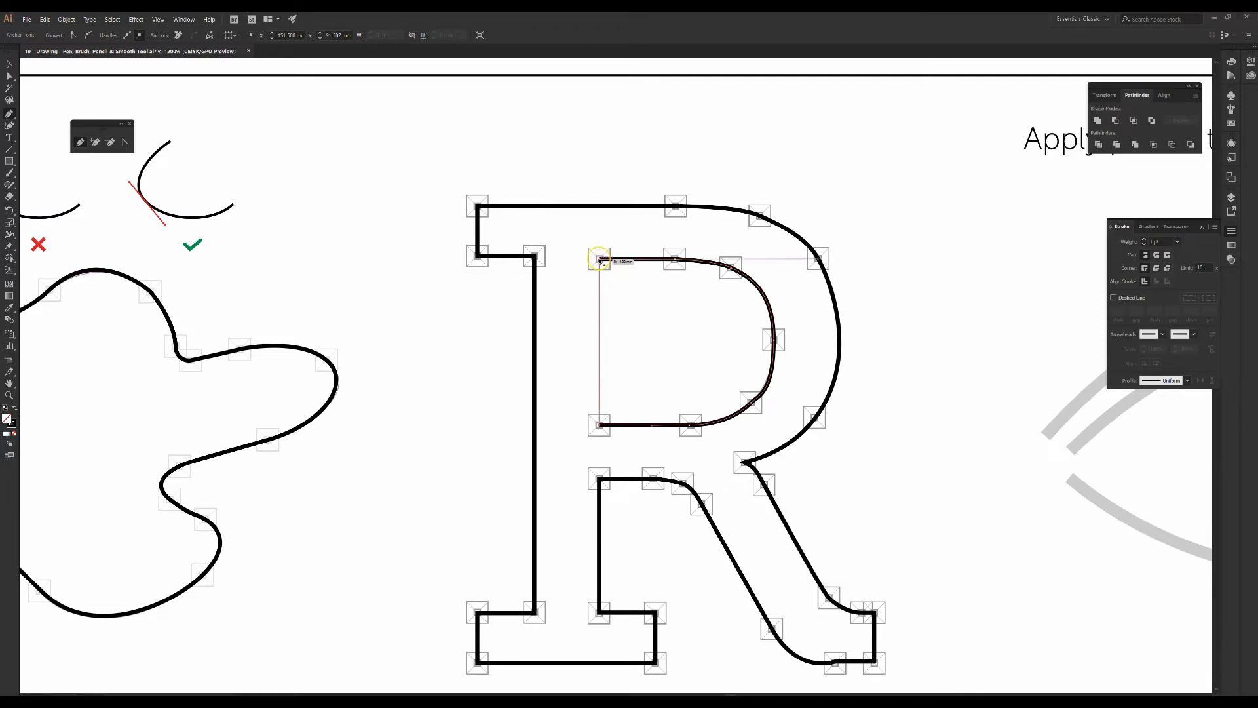
key(ctrl+plus)
key(ctrl+plus)
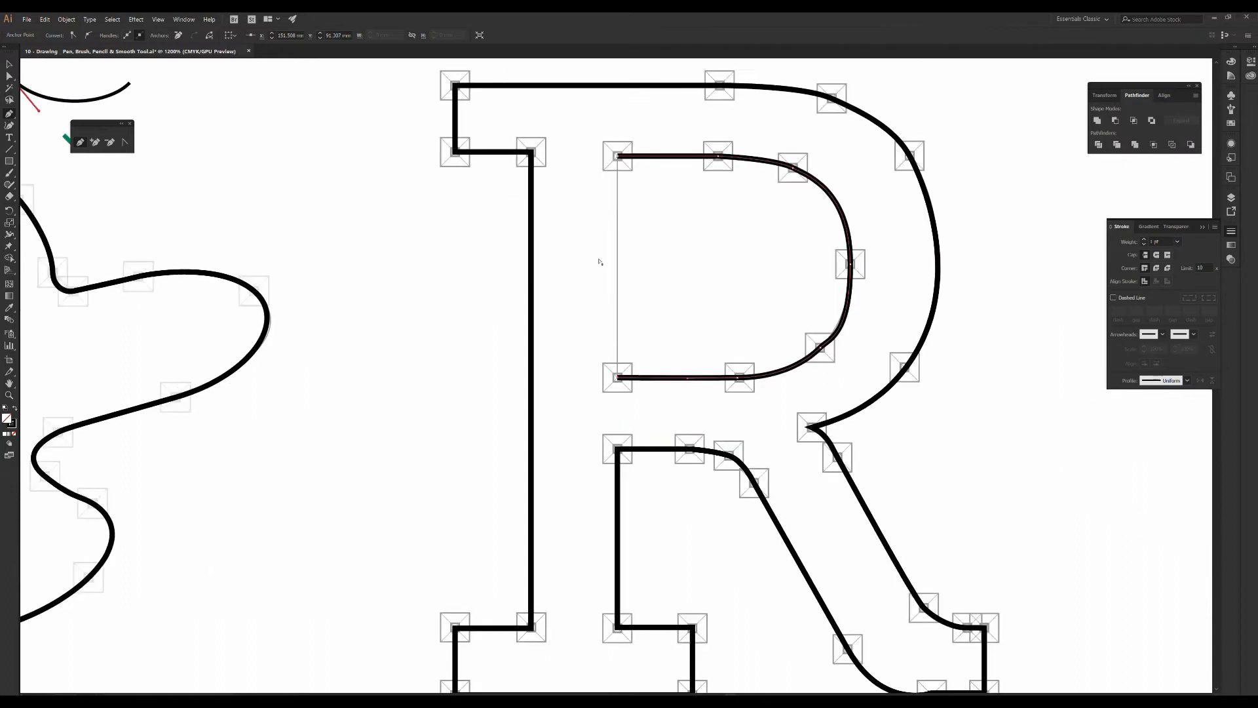
scroll(592, 260, up, 4)
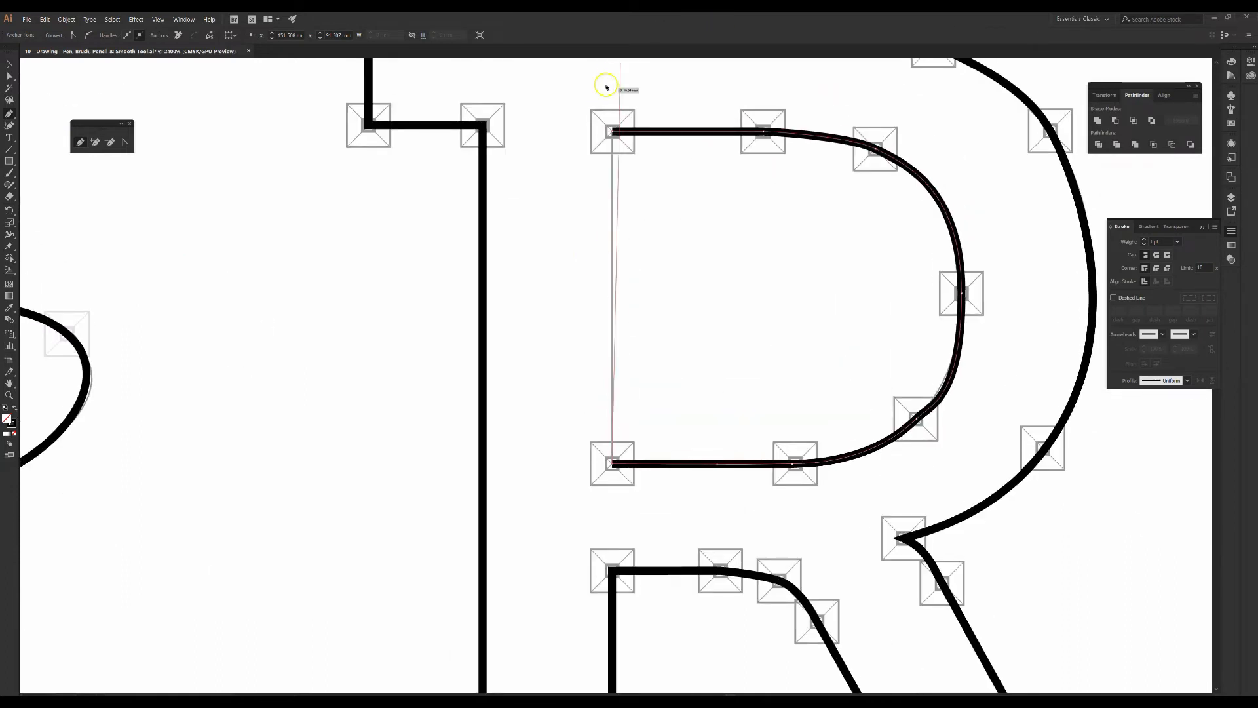
click(614, 132)
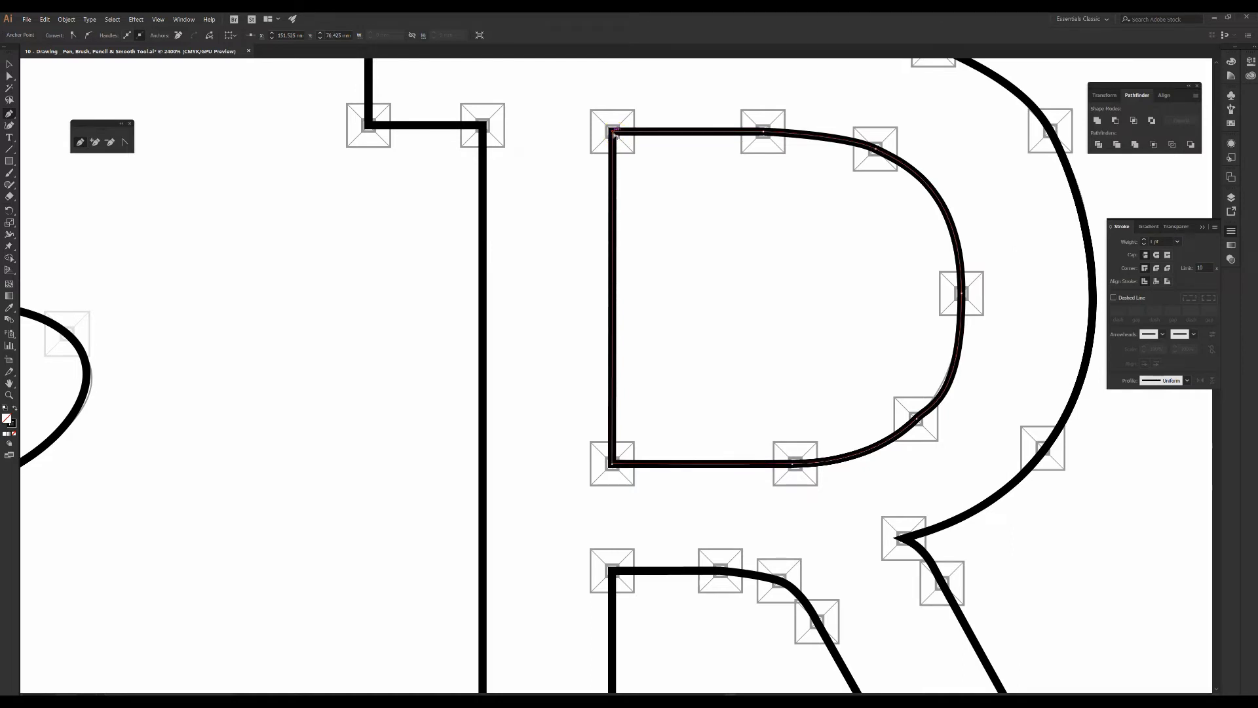
- Shorten the lower handle of the counter's rightmost anchor so the curve follows the guide
key(ctrl+minus)
key(ctrl+minus)
drag(681, 275, 688, 235)
key(a)
click(798, 418)
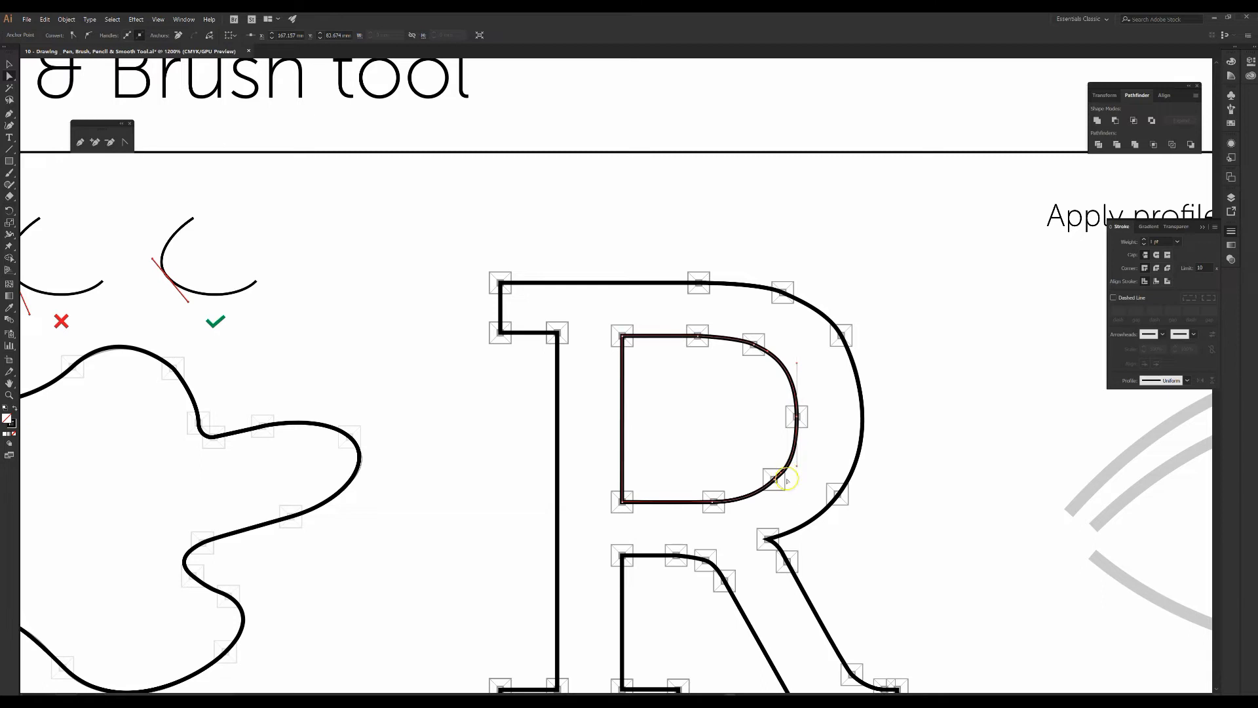
drag(798, 467, 798, 455)
click(818, 470)
- Shorten the handle leading from the R's leg into the bottom curve of its foot
drag(1042, 457, 778, 336)
drag(680, 522, 739, 409)
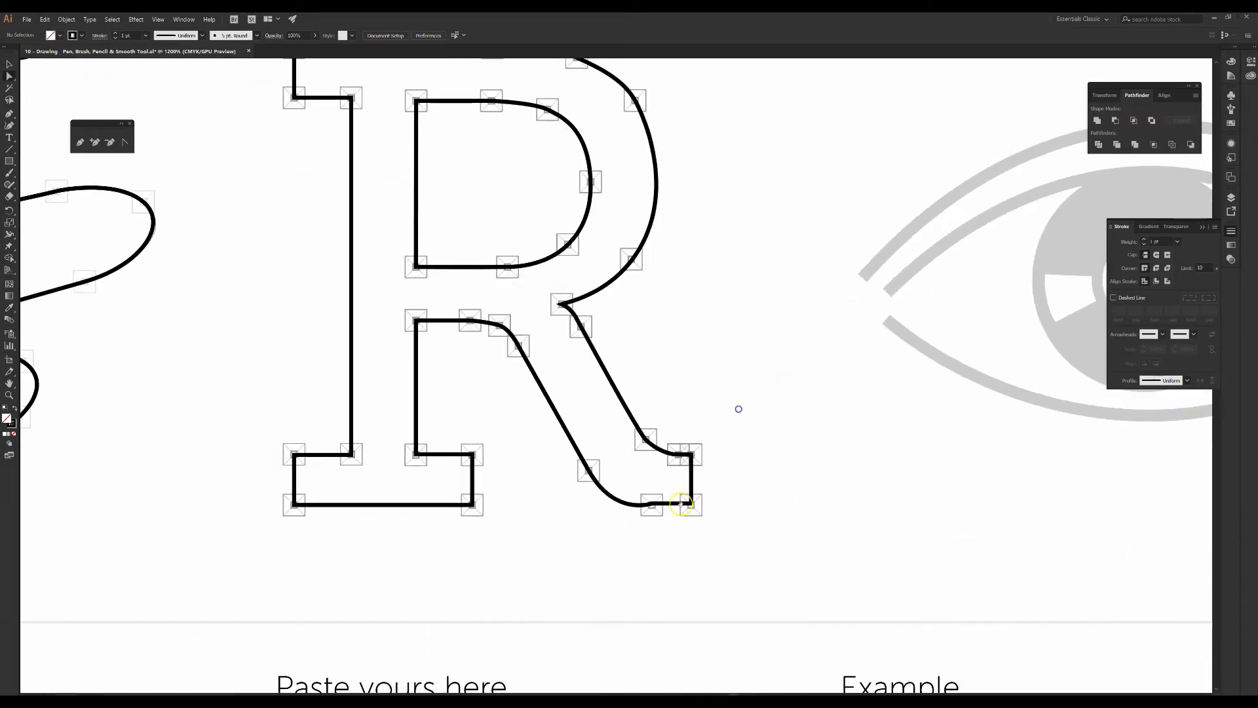
click(652, 504)
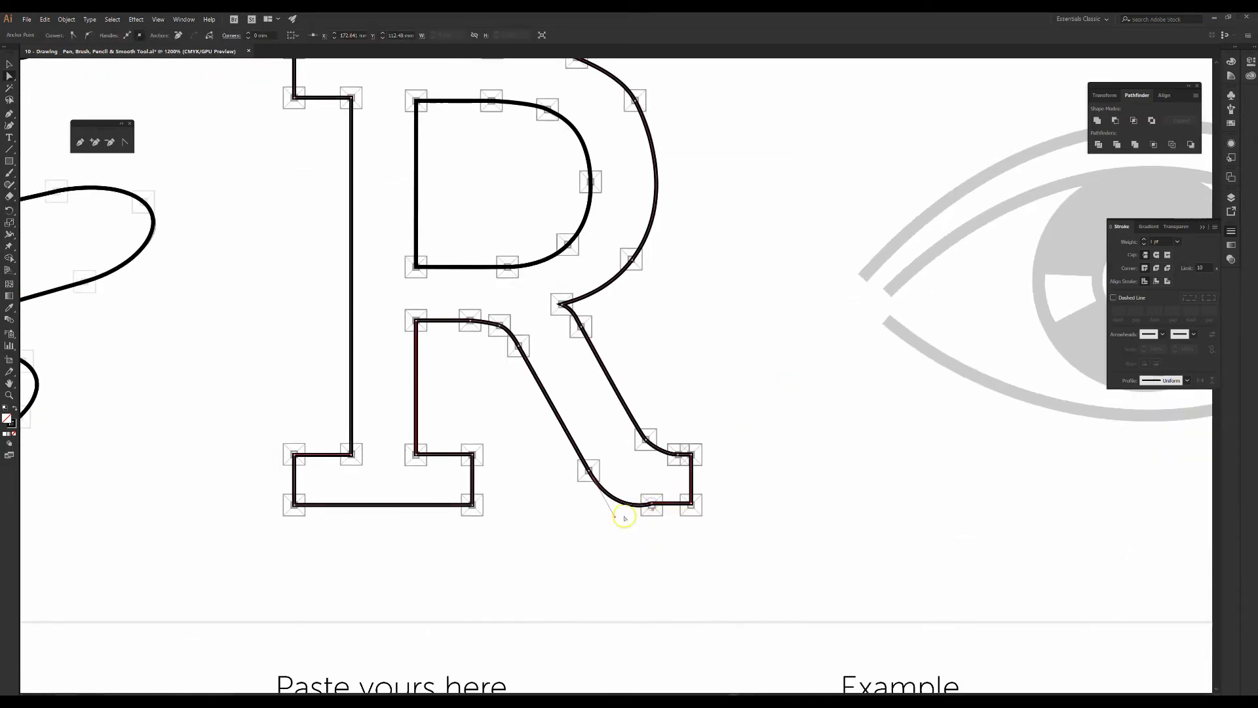
drag(614, 518, 609, 508)
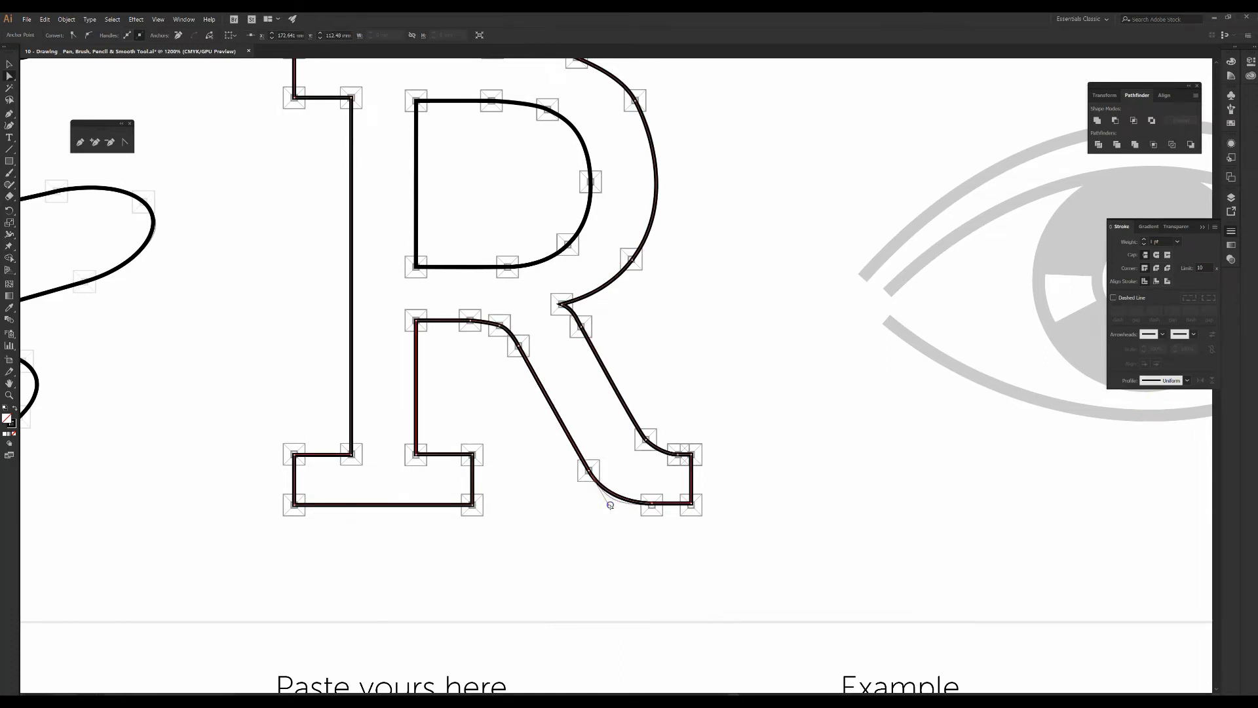
click(632, 507)
- Convert the foot's bottom anchor to a smooth point with horizontal handles and refine the adjoining curve
click(651, 504)
key(shift+c)
drag(658, 504, 649, 504)
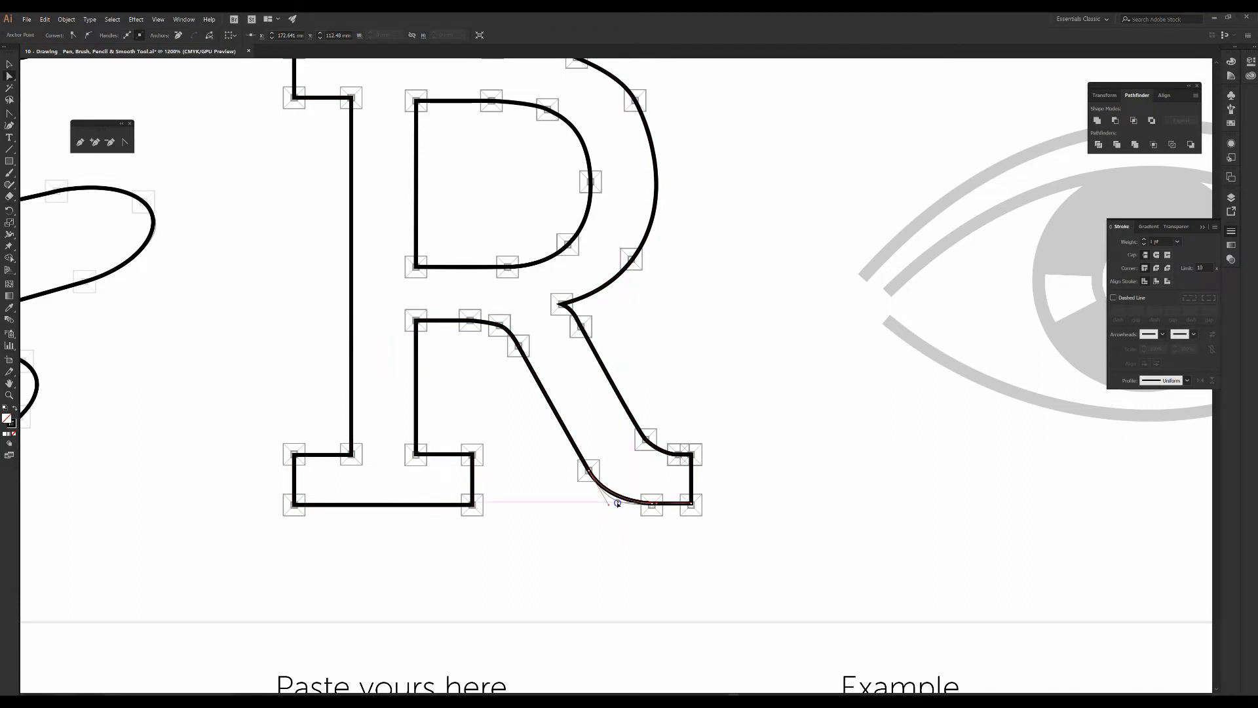
drag(607, 503, 699, 505)
click(642, 505)
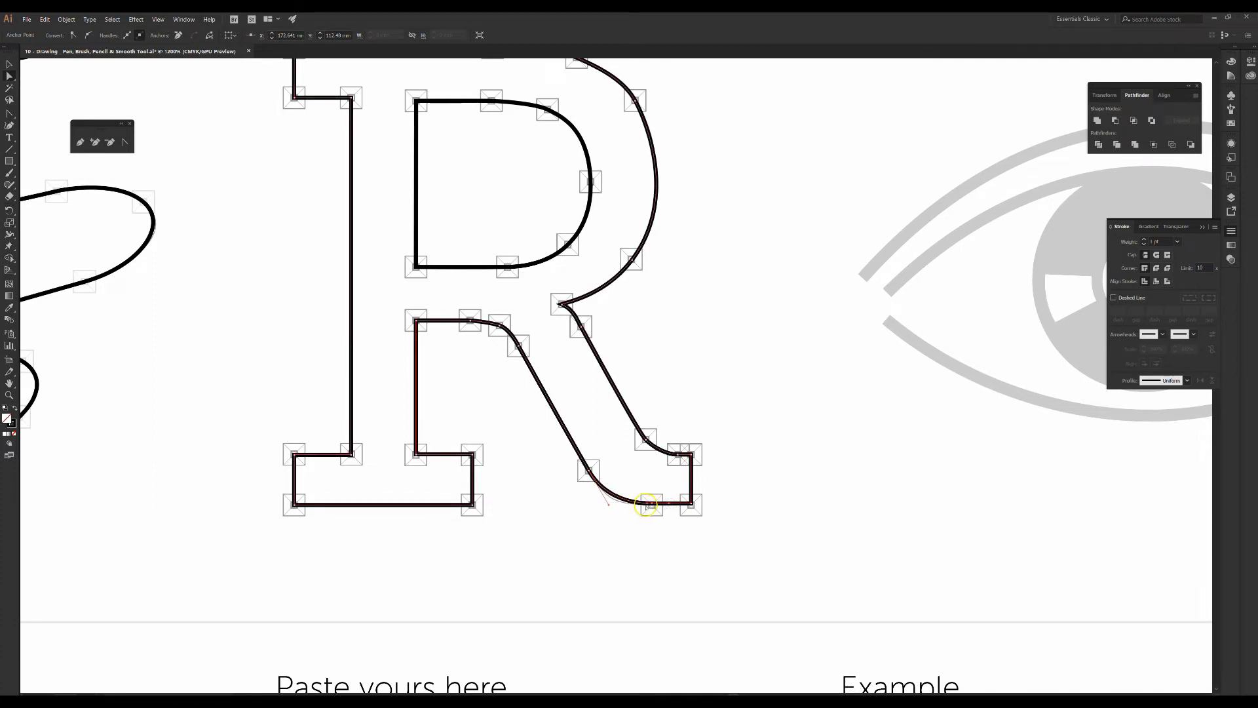
click(890, 453)
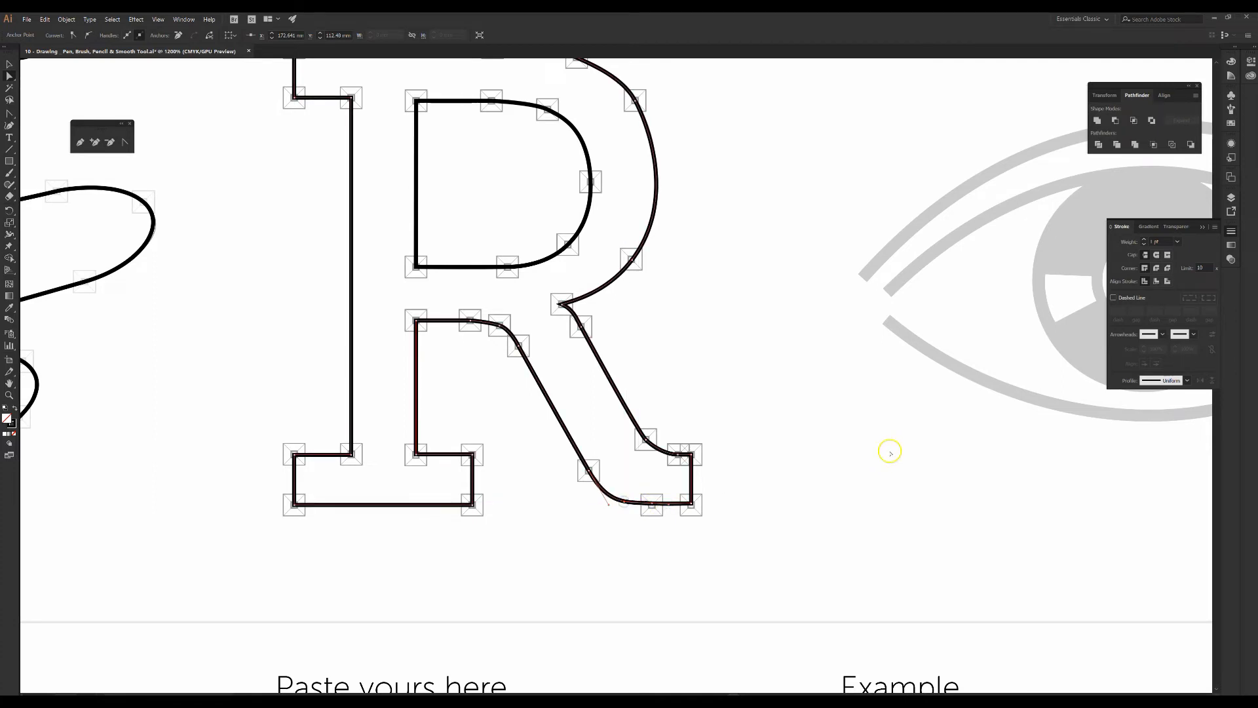
- Draw a straight two-anchor Pen path between the ends of the eye's uppermost crease guide
mouse_move(895, 430)
mouse_down()
mouse_move(458, 479)
mouse_move(514, 520)
mouse_up()
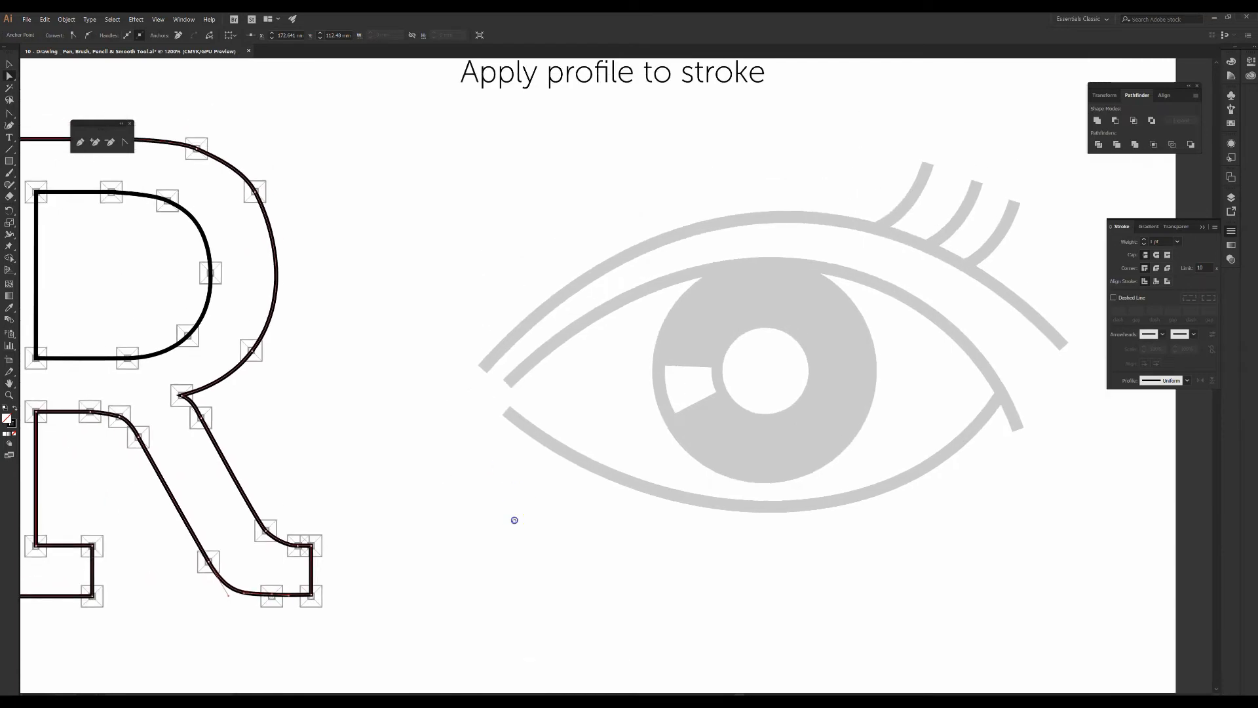
drag(489, 409, 433, 435)
drag(683, 388, 621, 399)
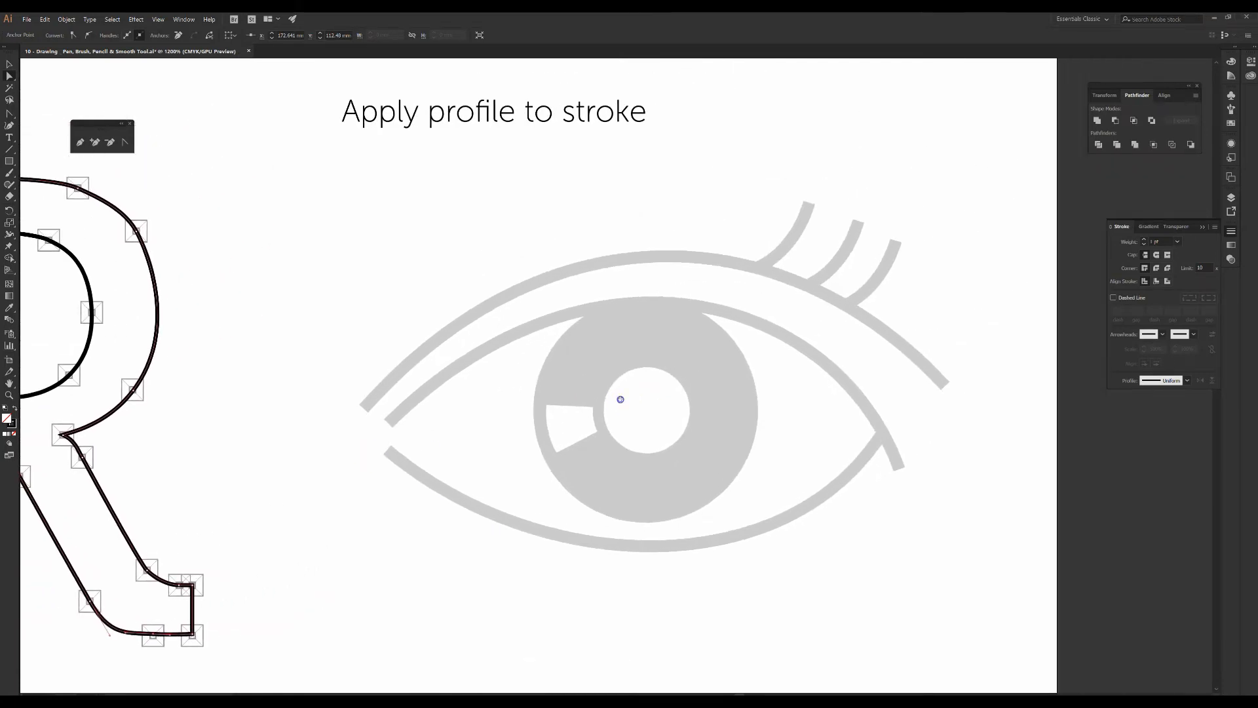
drag(8, 116, 27, 114)
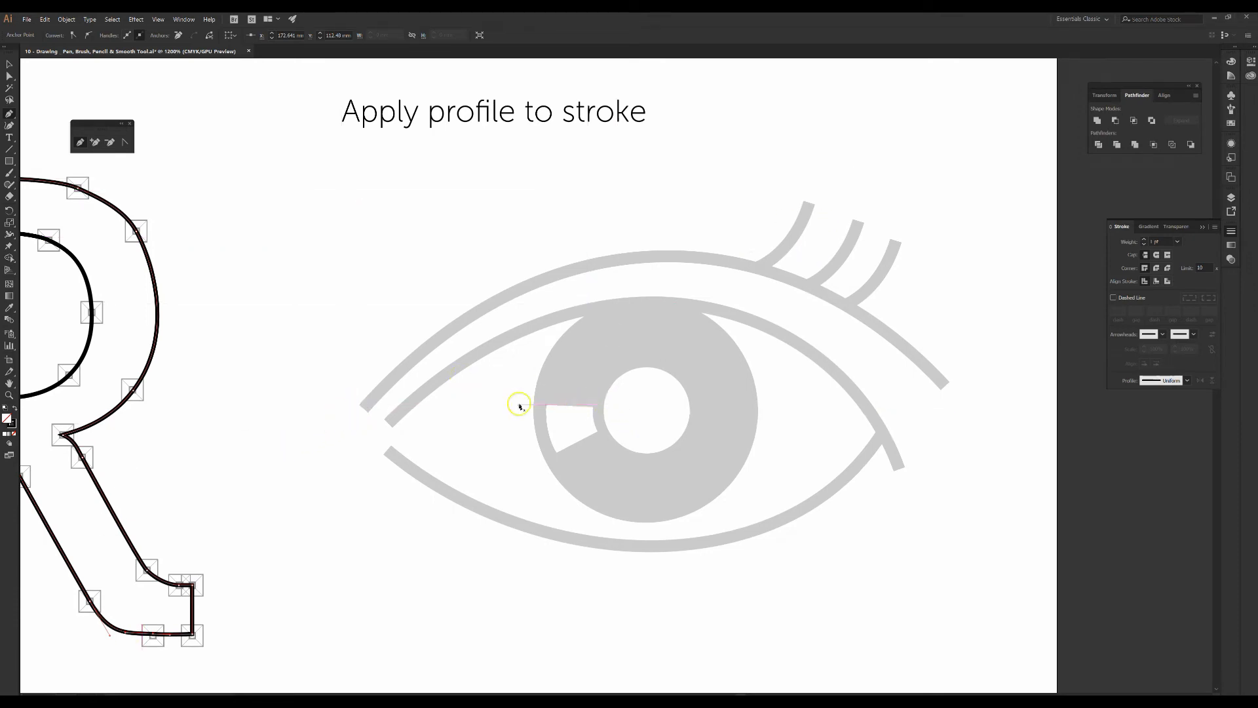
click(366, 409)
click(365, 410)
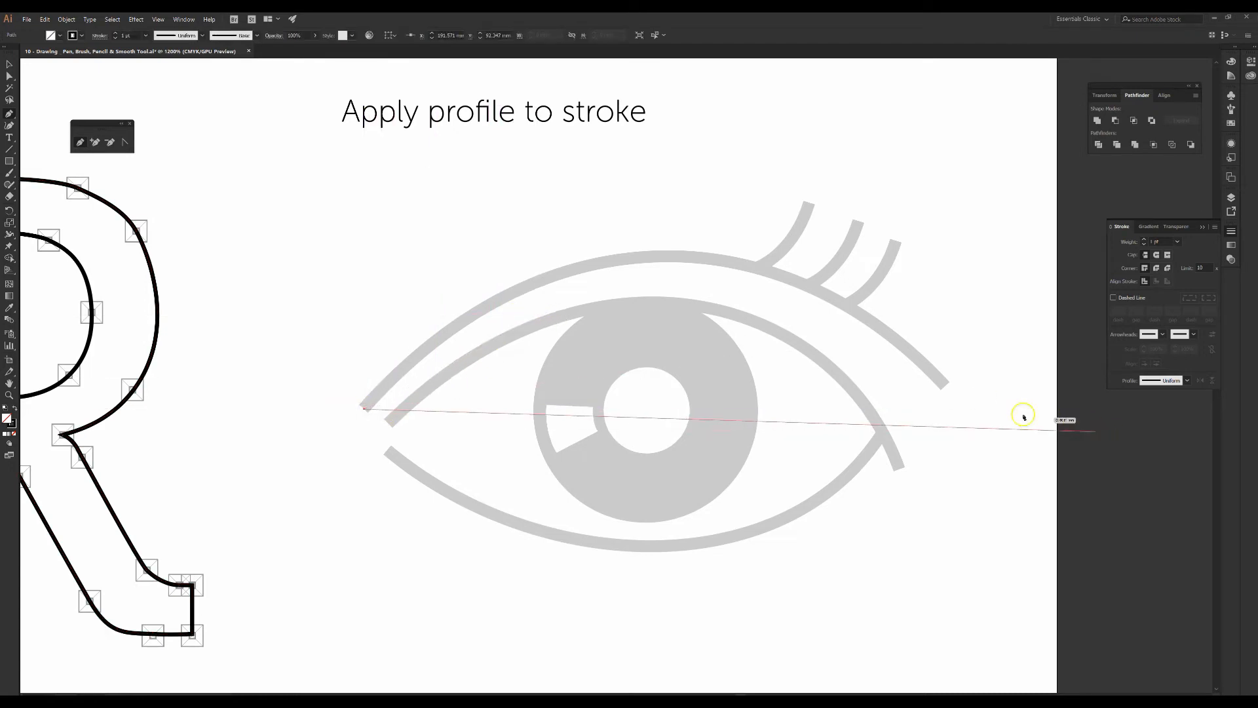
click(946, 386)
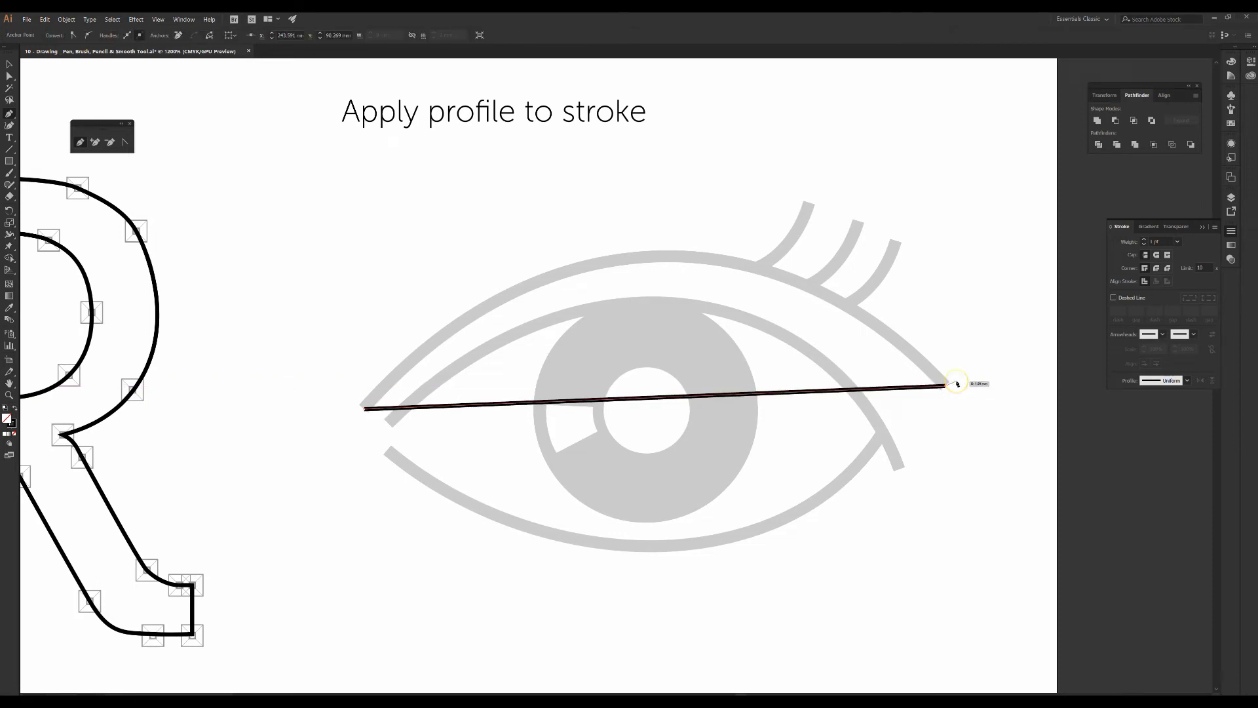
- Pull handles from both end anchors with the Anchor Point tool to bend the line along the eye's crease guide
key(shift+c)
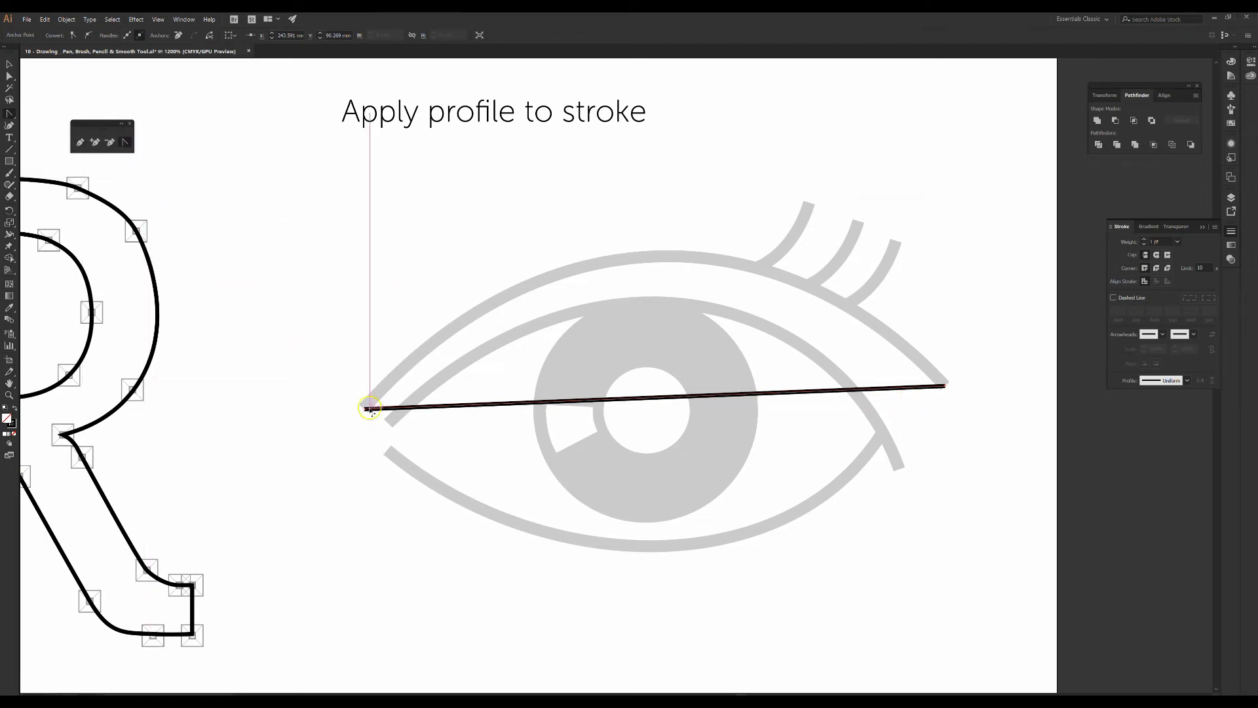
drag(365, 408, 609, 110)
drag(947, 386, 979, 445)
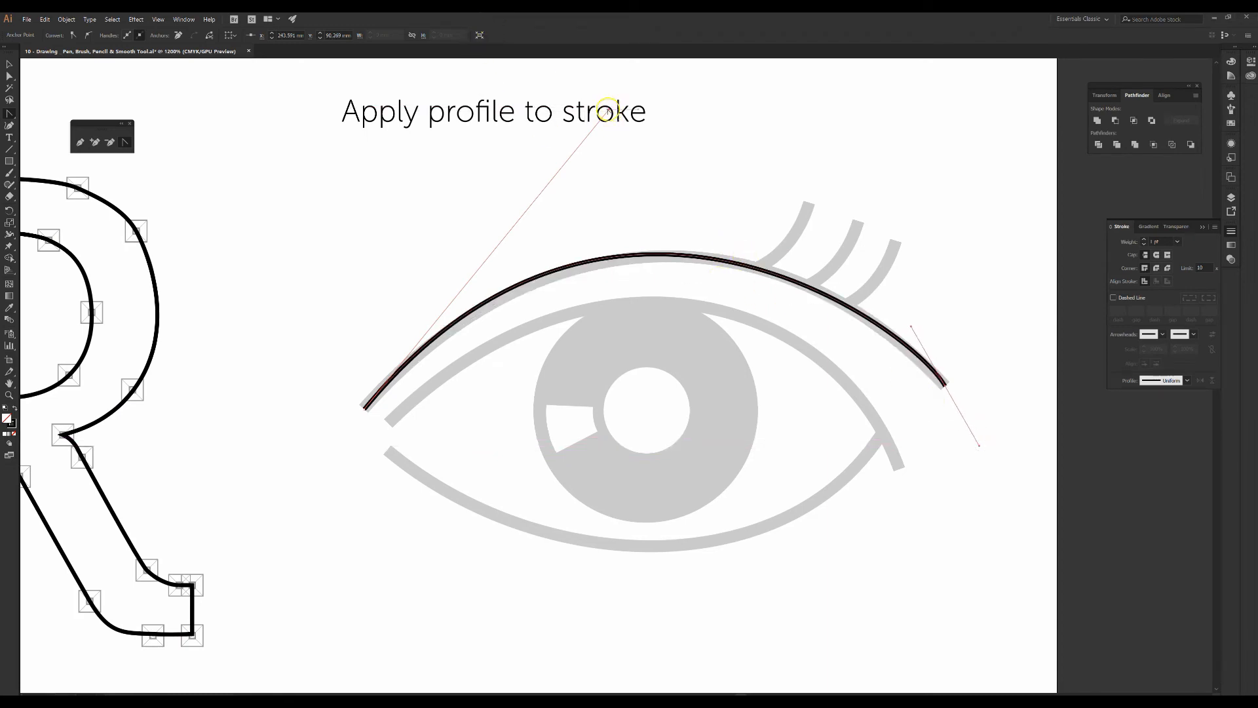
mouse_move(608, 111)
mouse_down()
mouse_move(604, 81)
mouse_move(598, 104)
mouse_move(614, 123)
mouse_move(609, 113)
mouse_move(628, 115)
mouse_up()
click(616, 127)
- Trace the first eyelash with a two-anchor curve from the crease line up to its tip
key(p)
click(756, 264)
click(761, 271)
click(765, 267)
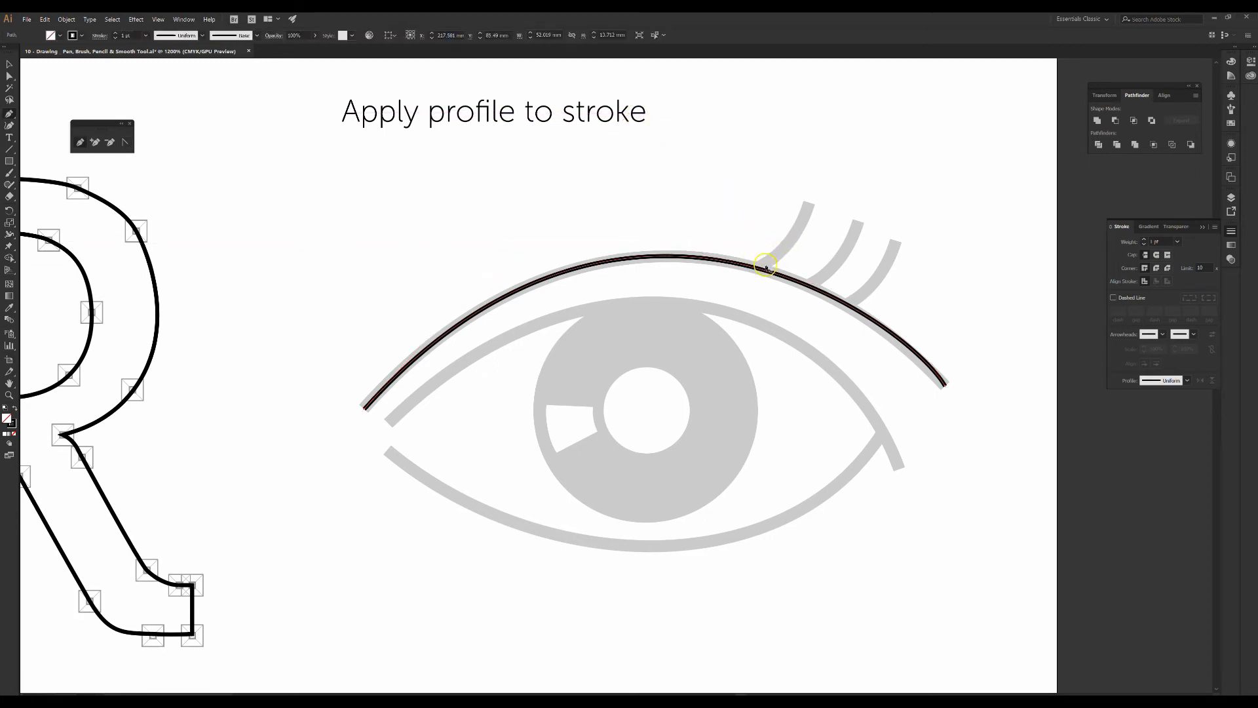
drag(760, 267, 767, 264)
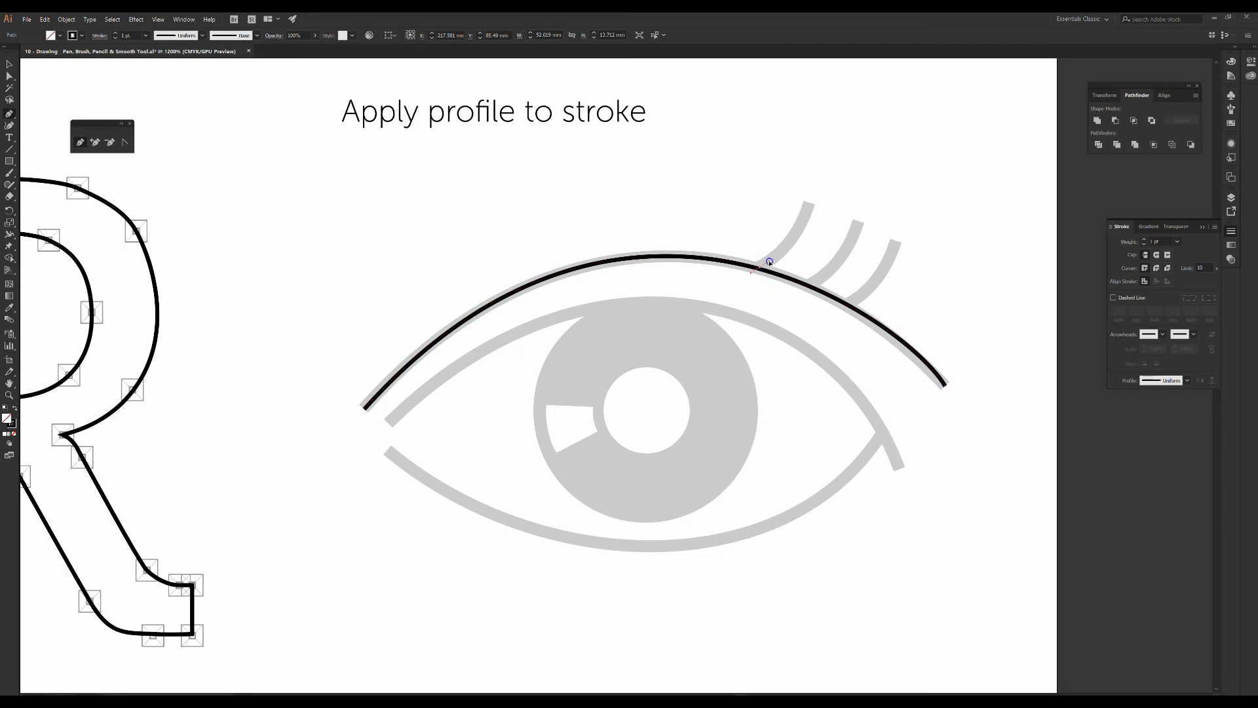
drag(808, 209, 810, 169)
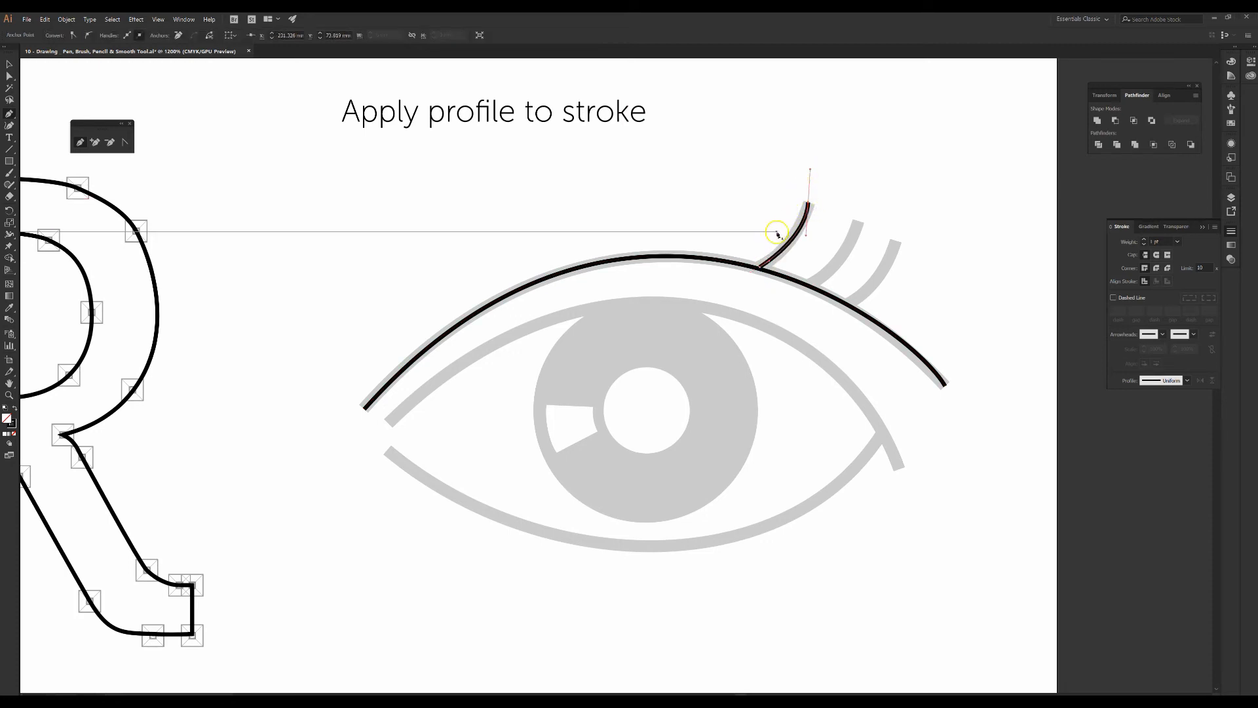
- Duplicate the first eyelash onto the other two eyelash guides
ctrl+click(777, 234)
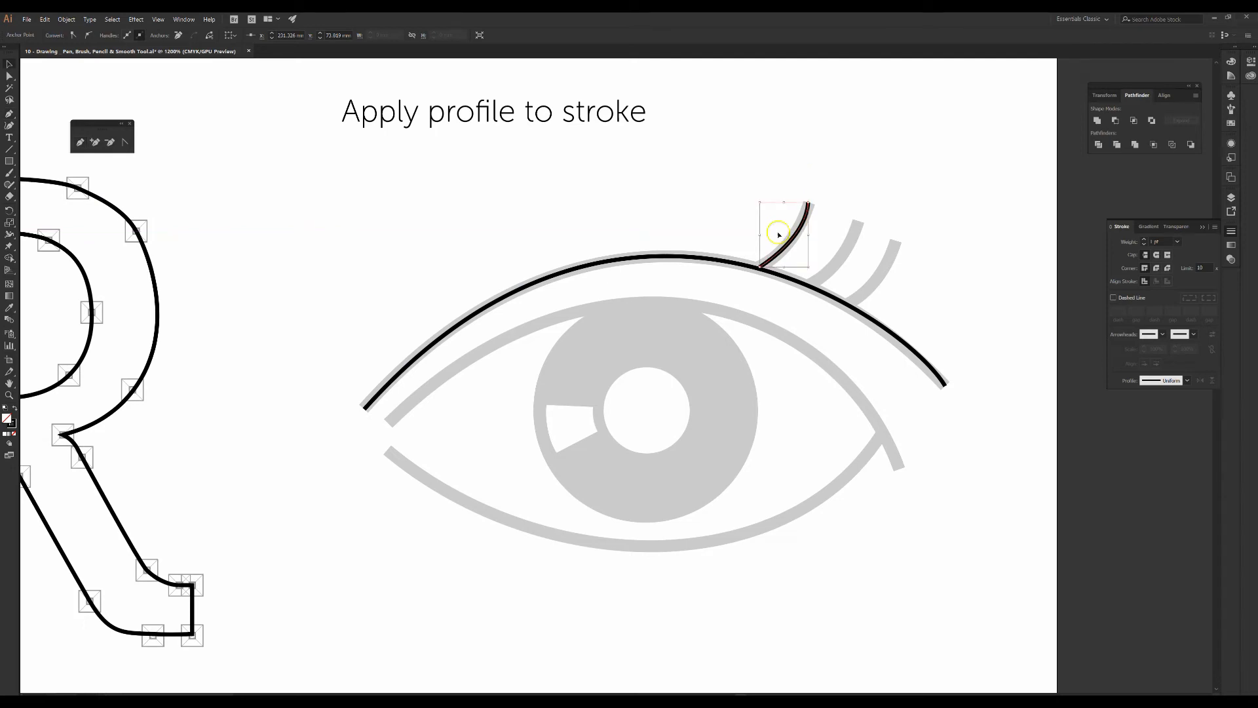
ctrl+click(795, 241)
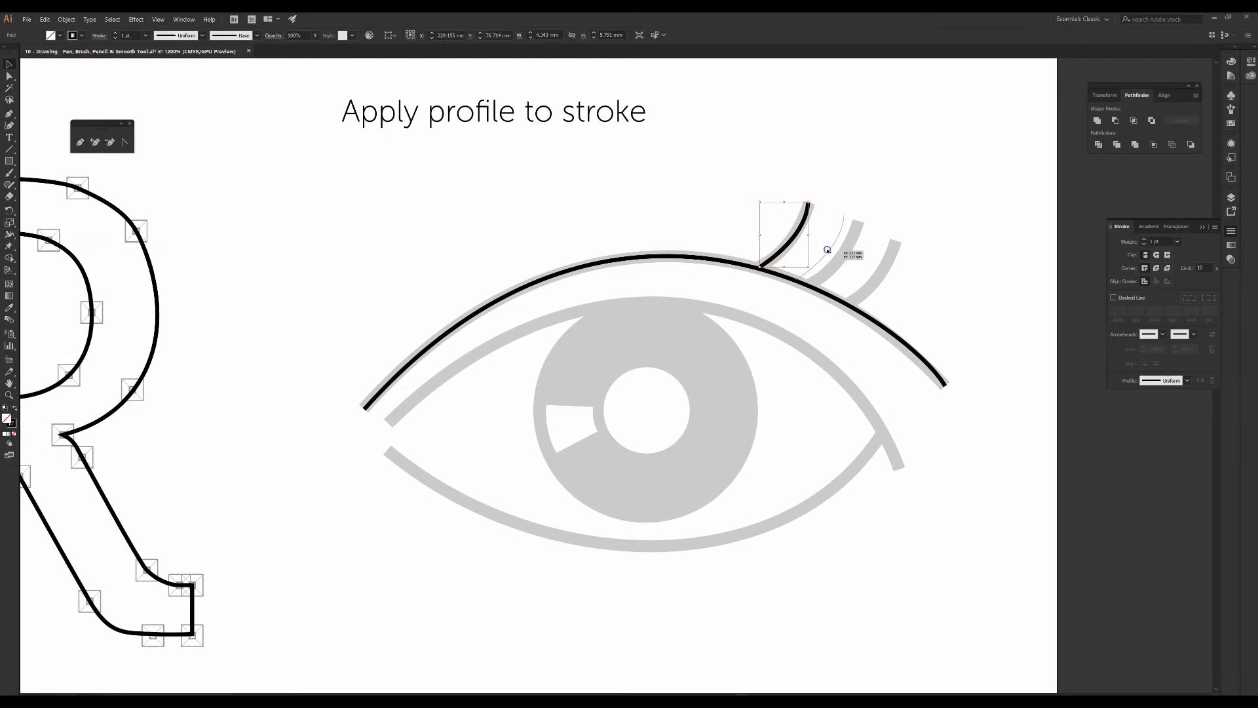
drag(843, 254, 784, 256)
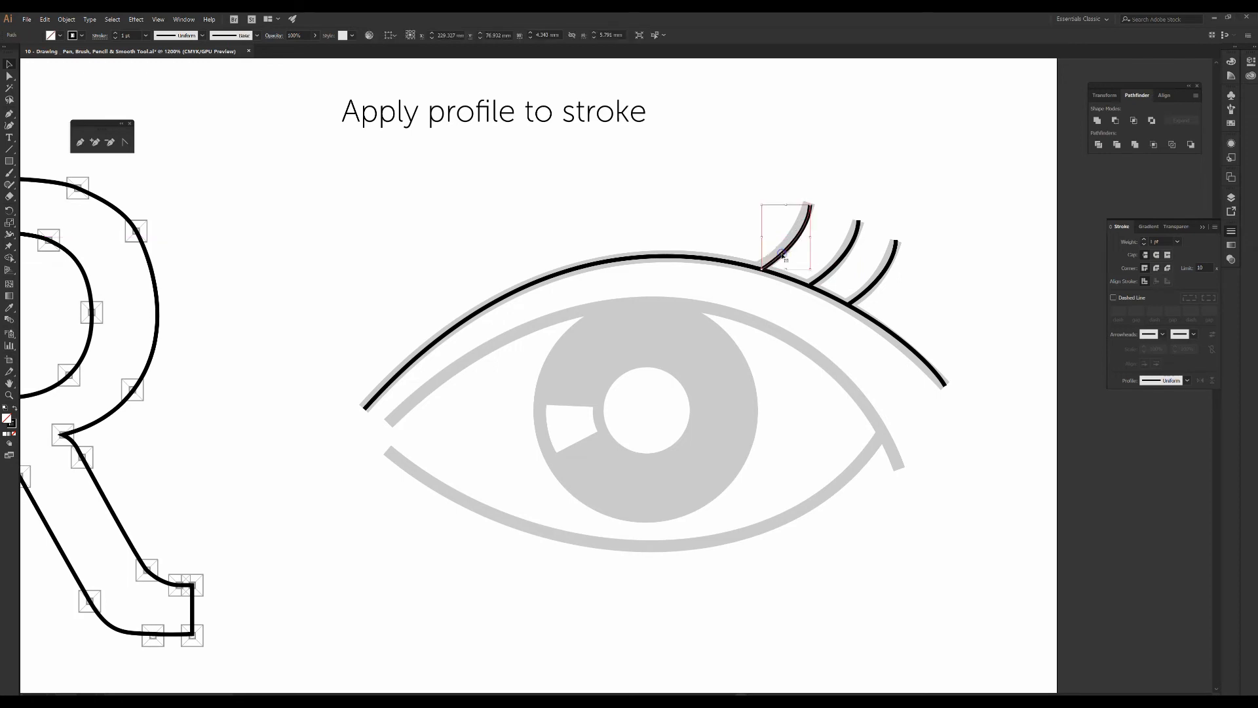
- Reposition the first eyelash so its base meets the crease line, and deselect it
key(Up)
key(Left)
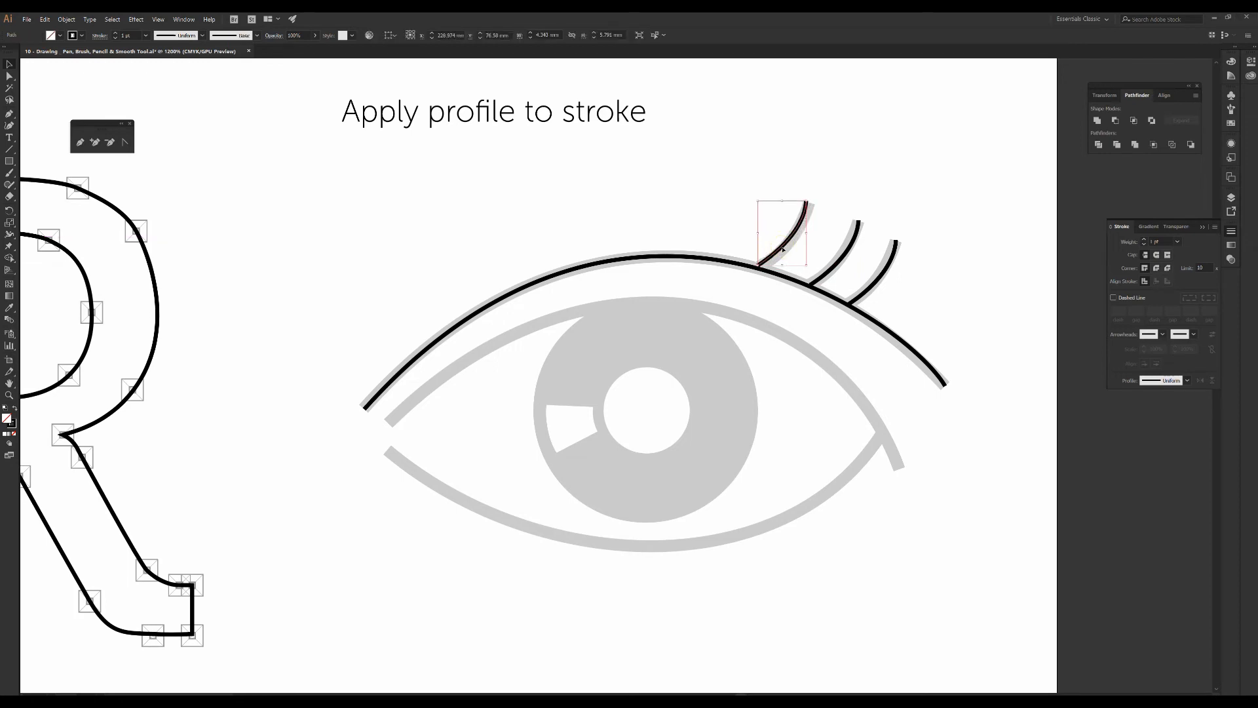
drag(783, 248, 786, 252)
click(707, 217)
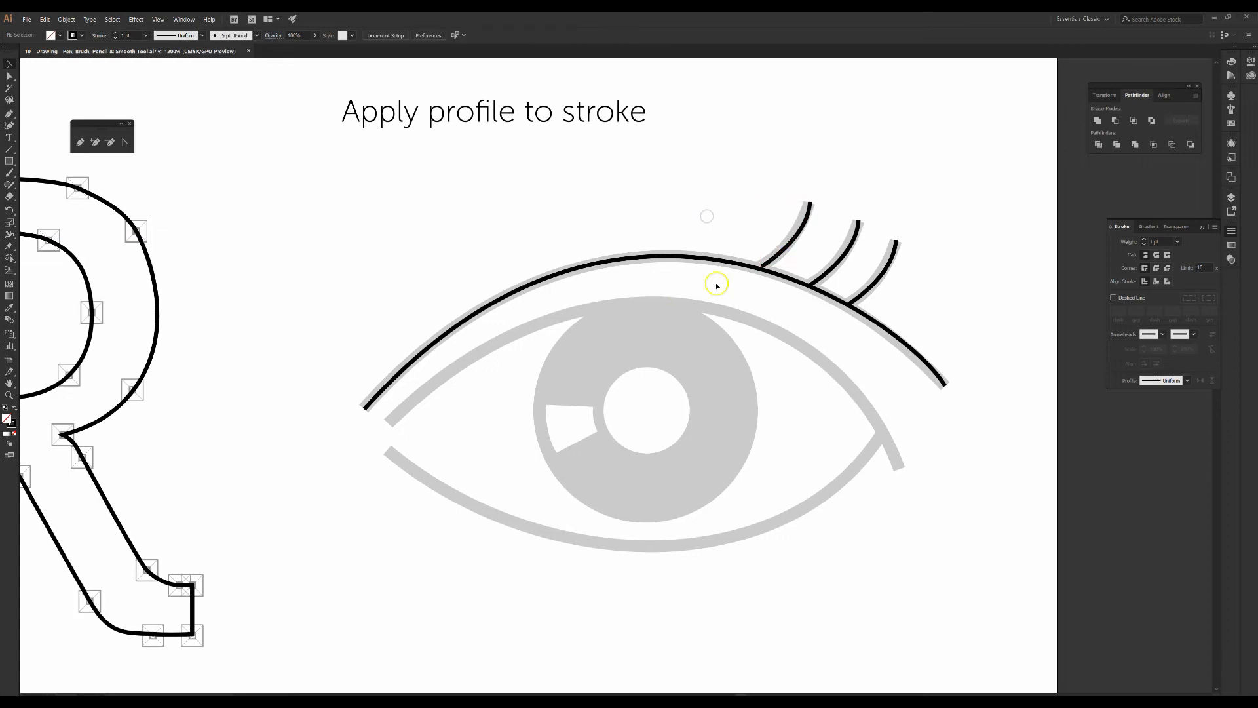
click(780, 247)
click(755, 243)
- Trace the upper eyelid guide below the crease with a two-anchor Pen curve, pulling long handles at both ends
drag(717, 351, 778, 316)
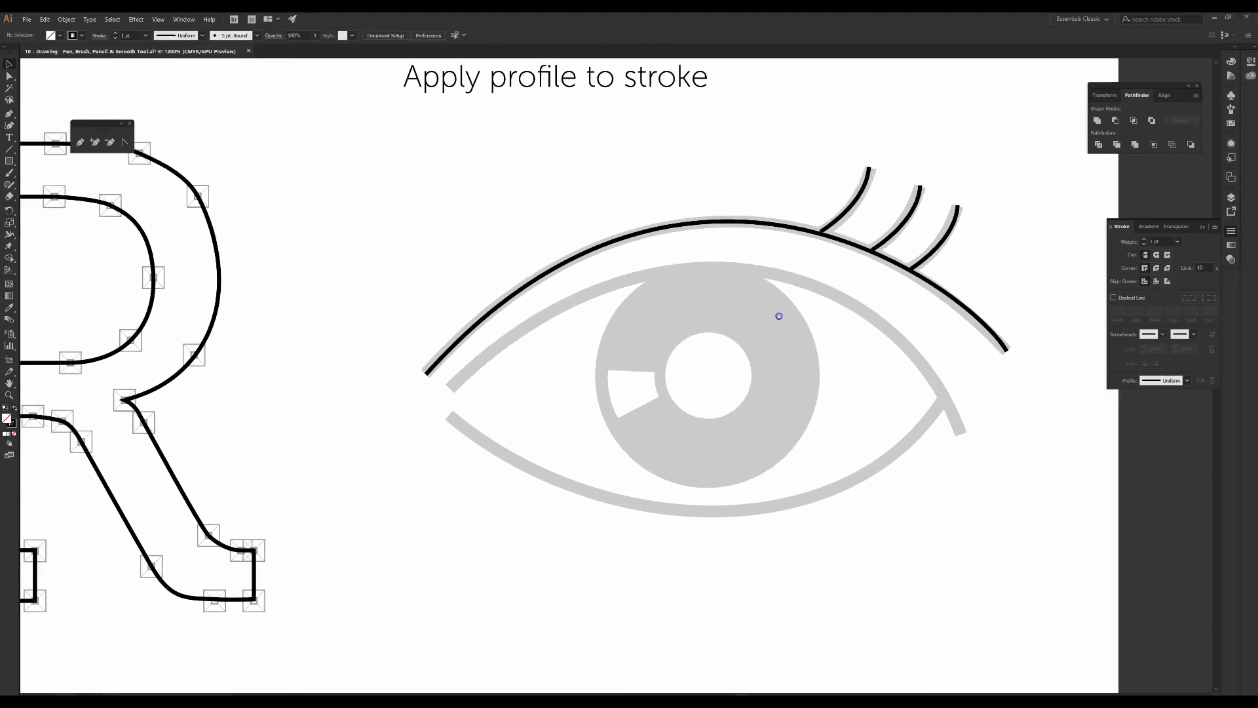
key(p)
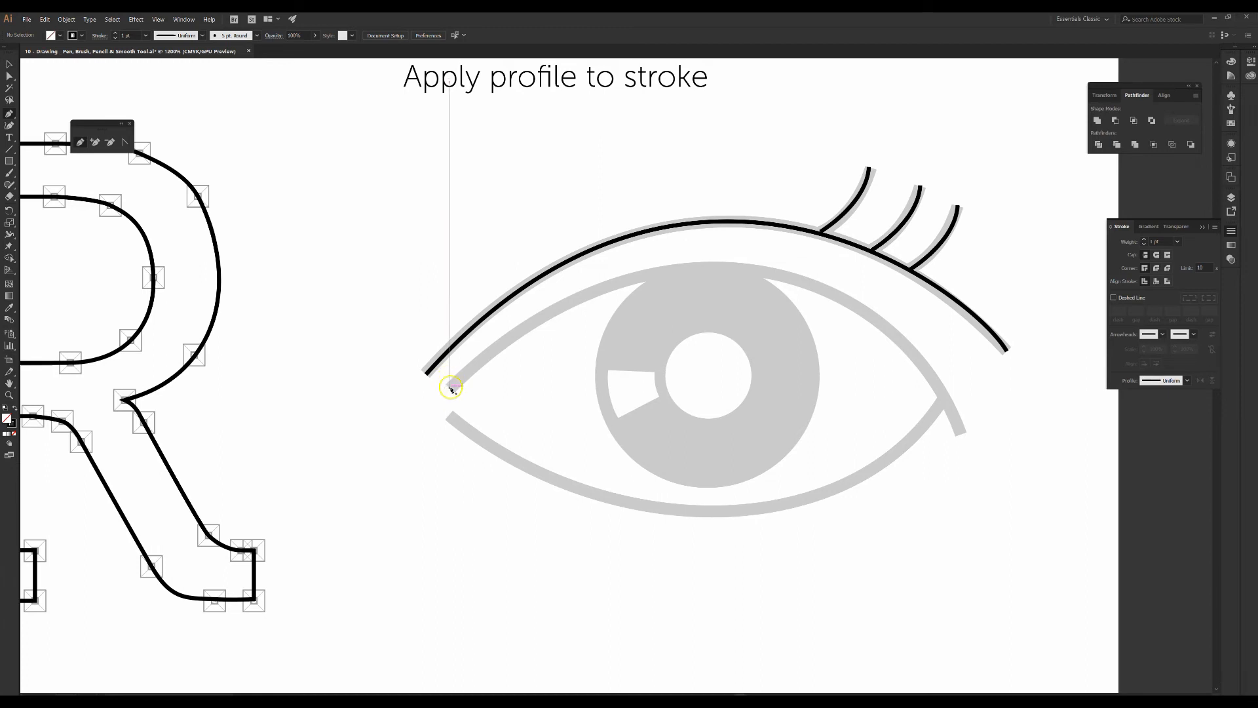
drag(451, 388, 556, 243)
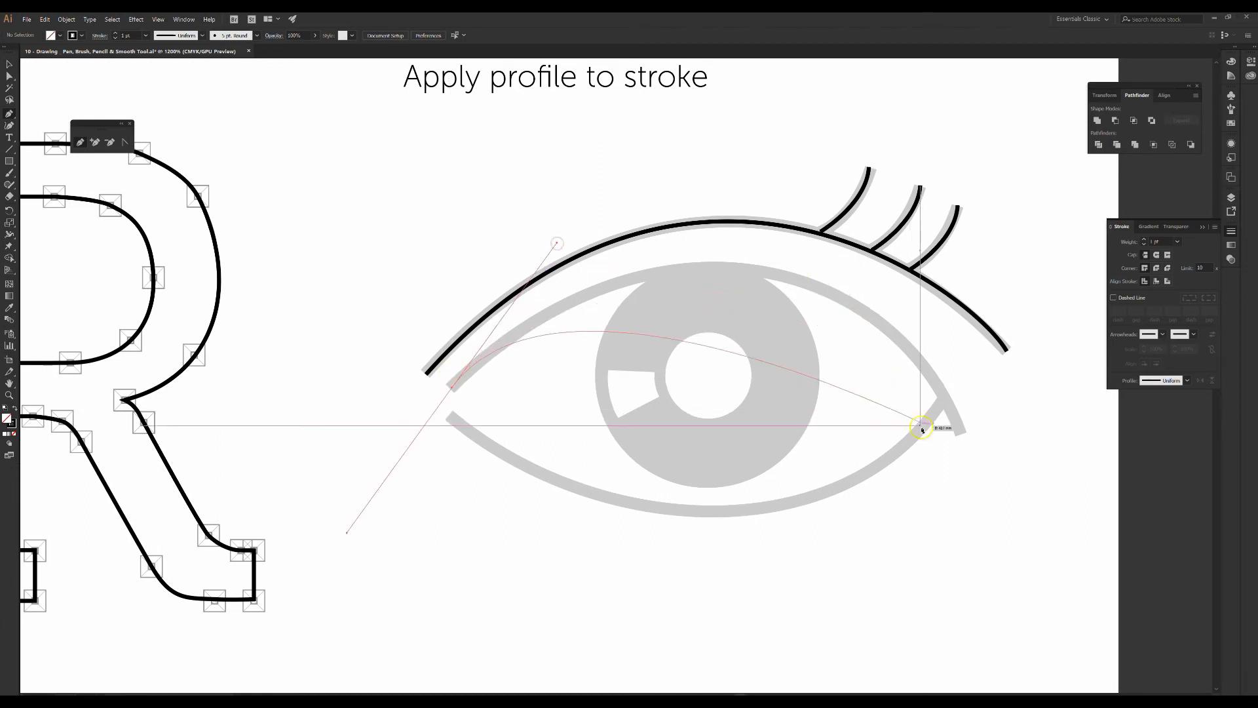
mouse_move(958, 433)
mouse_down()
mouse_move(1041, 585)
mouse_move(1024, 649)
mouse_move(1044, 661)
mouse_up()
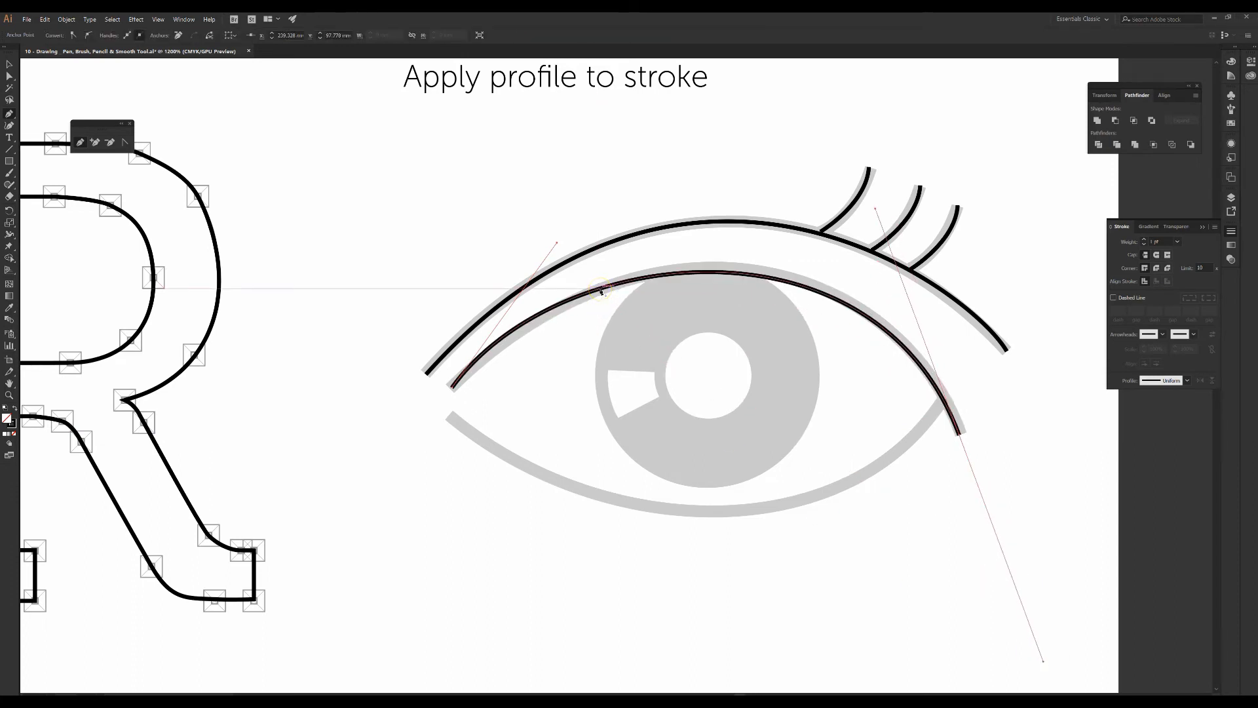
- Adjust the handle at the inner-corner end of the upper eyelid curve so the curve follows its grey guide
key(a)
click(557, 244)
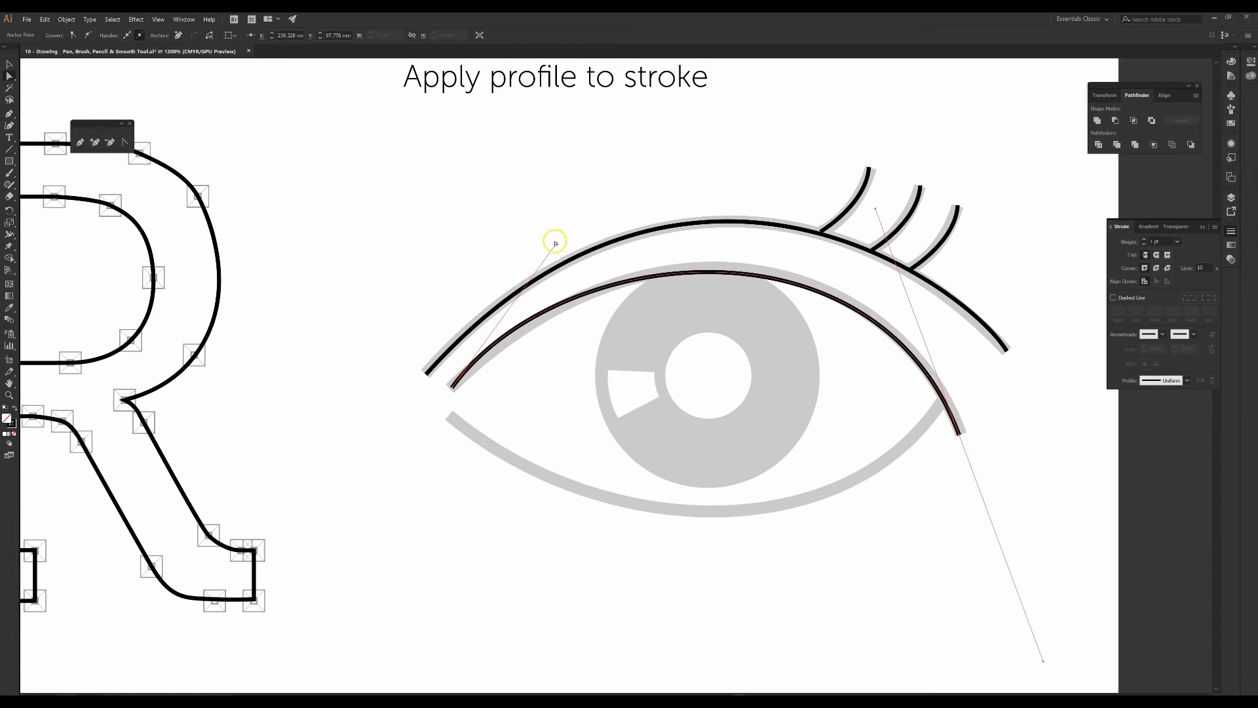
mouse_move(559, 244)
mouse_down()
mouse_move(576, 259)
mouse_move(601, 228)
mouse_up()
- Trace the lower eyelid guide with a two-anchor Pen curve ending at the upper eyelid line, and deselect it
key(p)
click(449, 417)
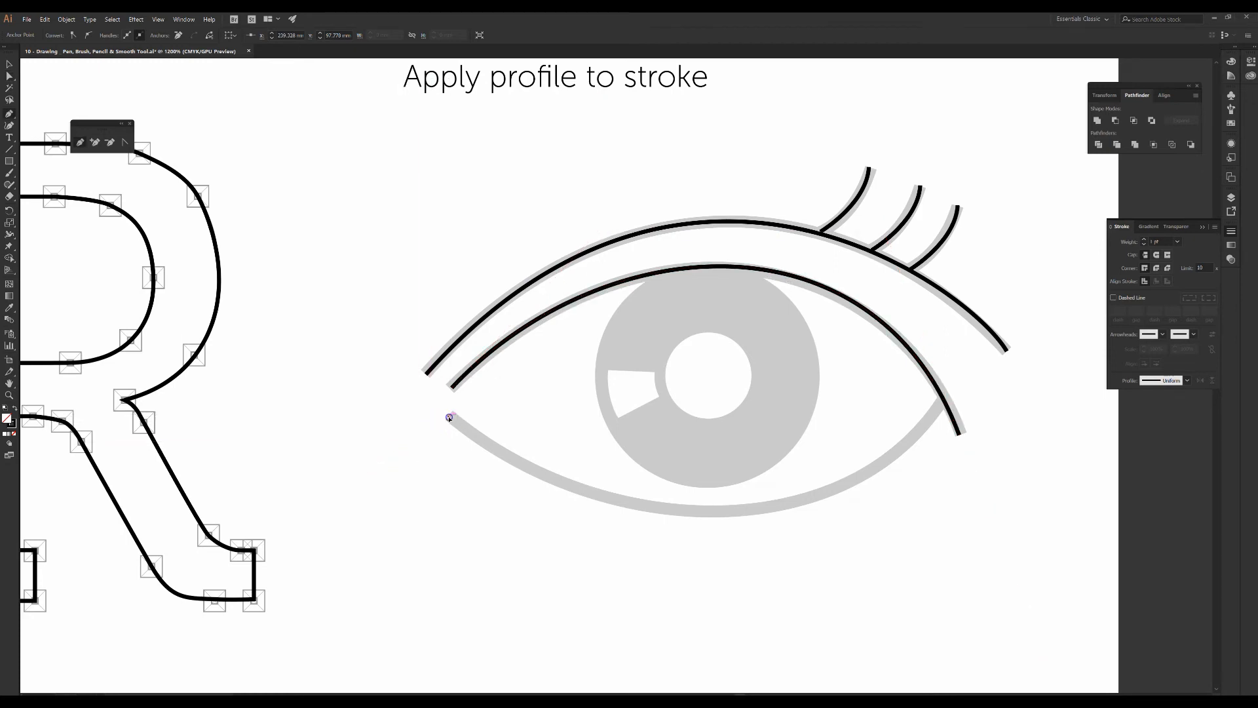
key(ctrl+z)
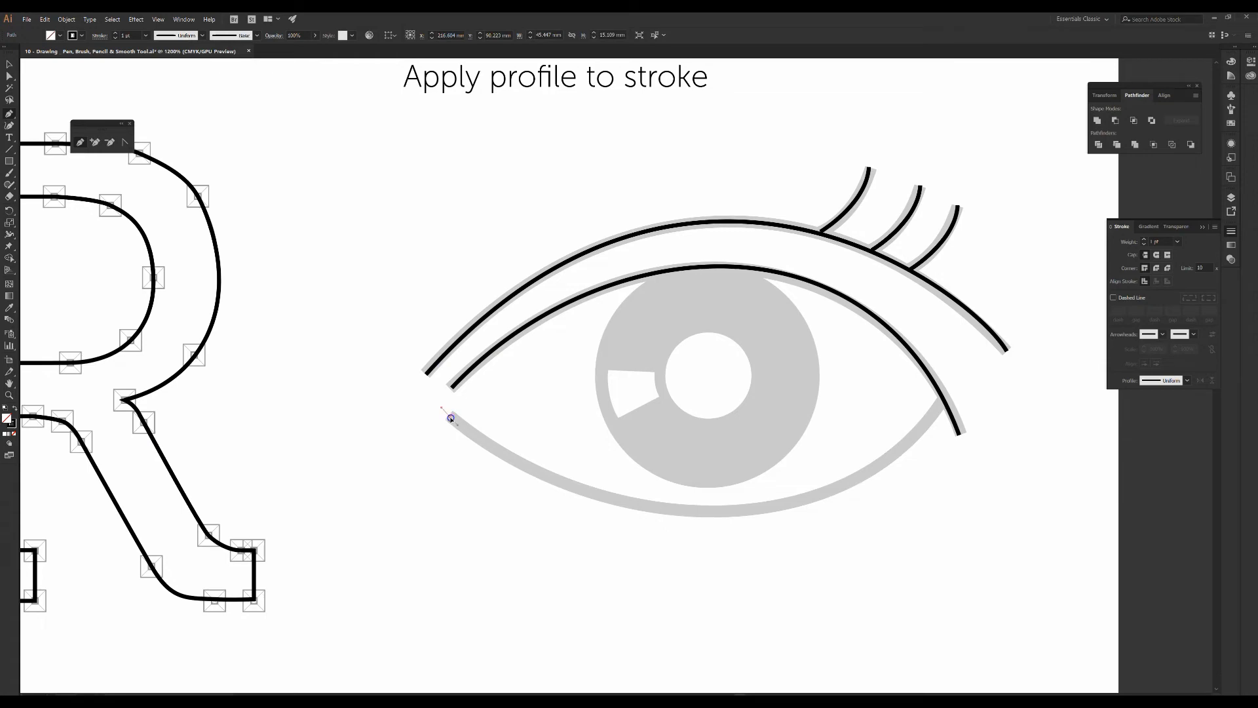
drag(462, 431, 531, 490)
mouse_move(941, 405)
mouse_down()
mouse_move(989, 284)
mouse_move(1055, 230)
mouse_move(1067, 197)
mouse_move(1068, 221)
mouse_move(1087, 214)
mouse_up()
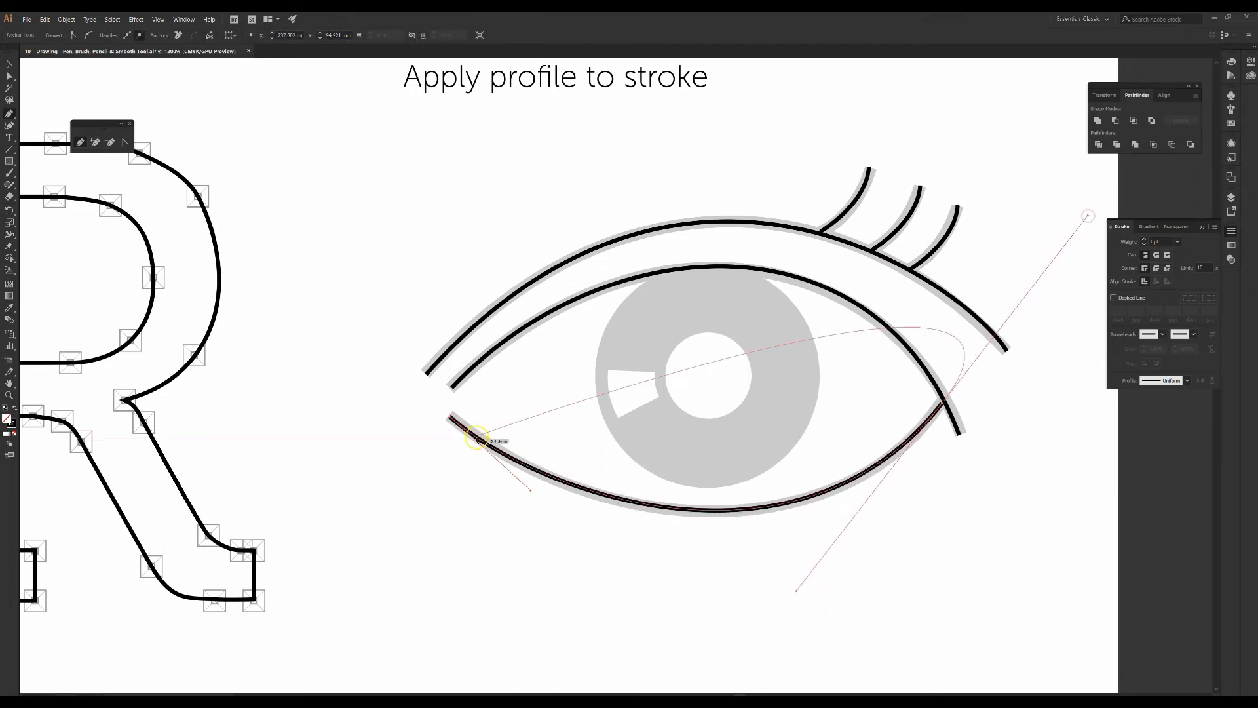
ctrl+click(532, 495)
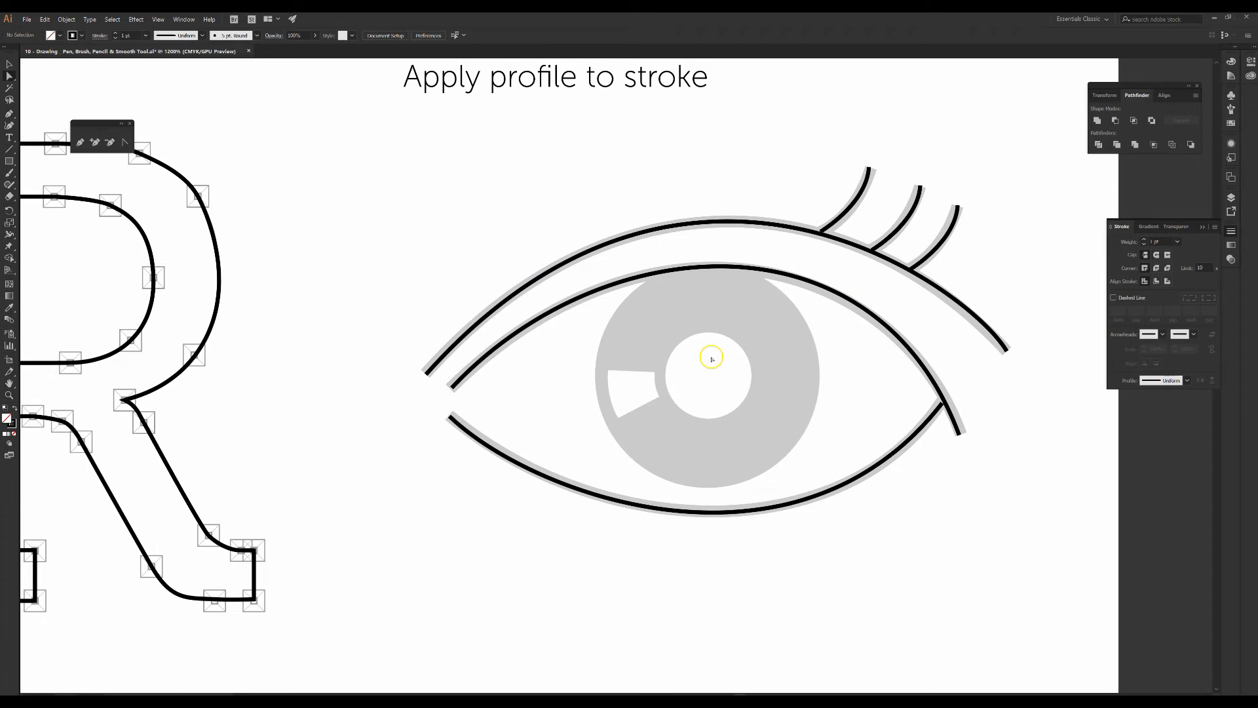
- Outline the white highlight in the iris as a closed four-corner Pen path with straight segments
key(ctrl+plus)
key(ctrl+plus)
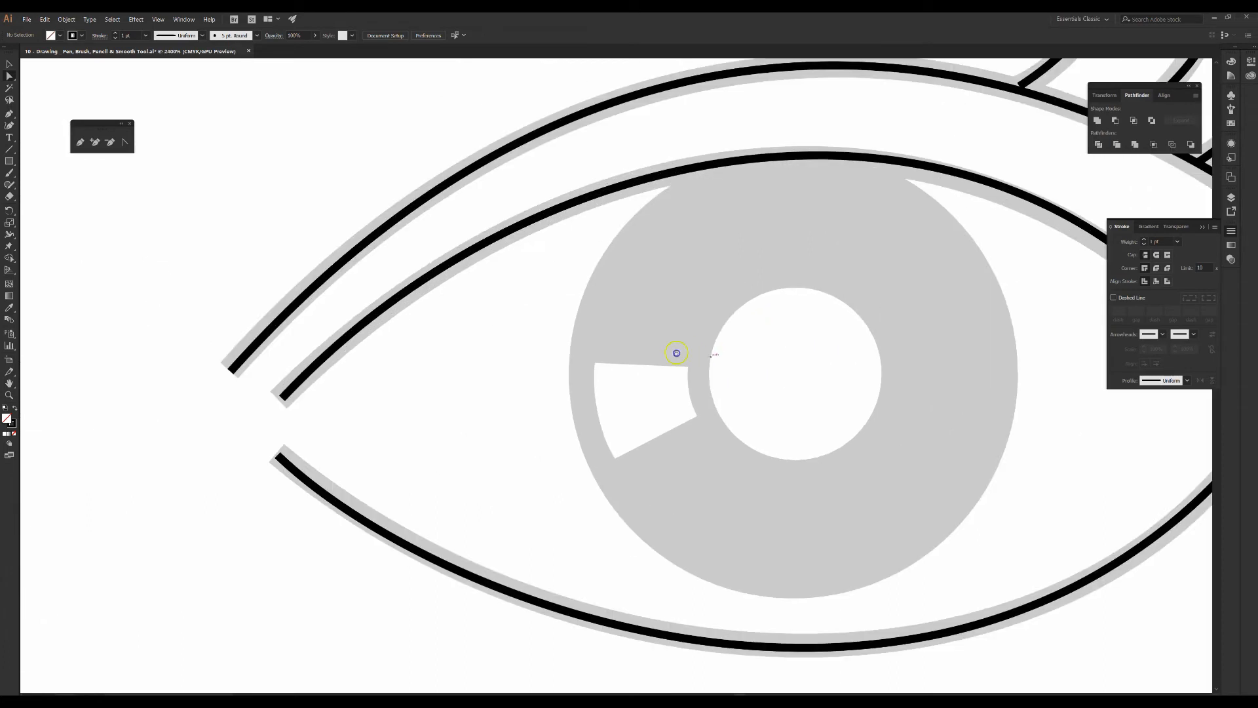
drag(677, 353, 596, 327)
key(p)
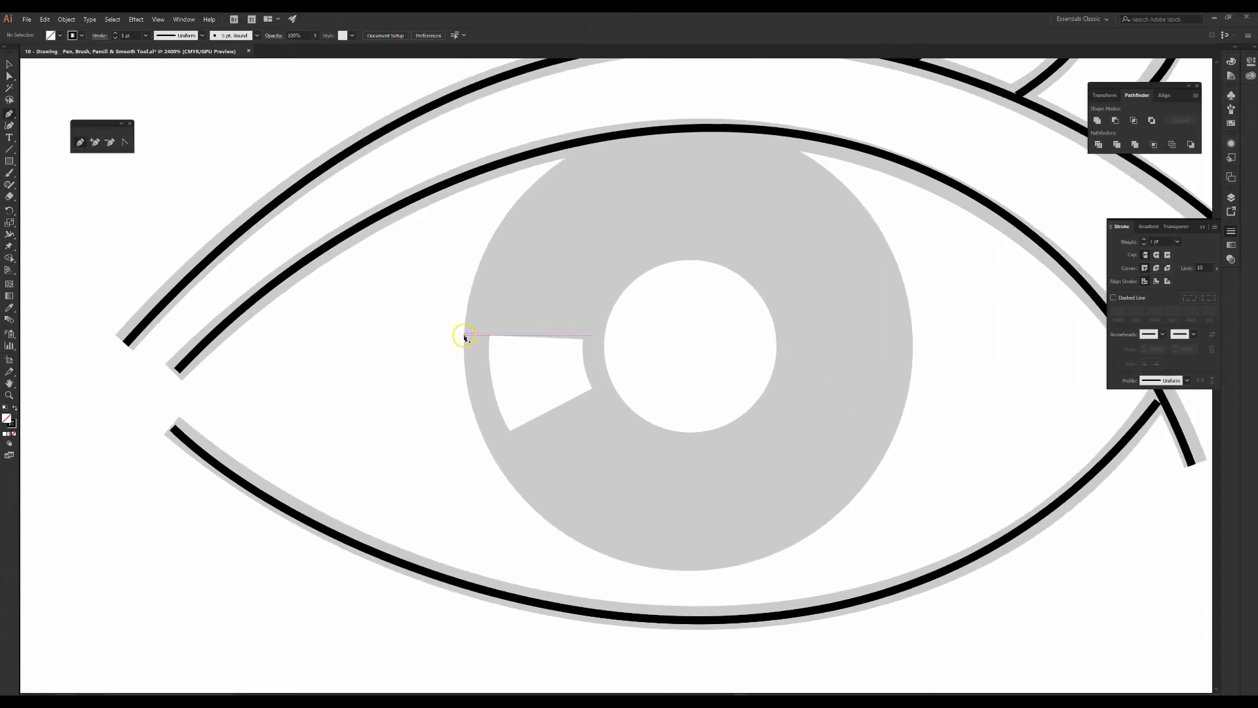
click(487, 335)
click(580, 339)
click(593, 388)
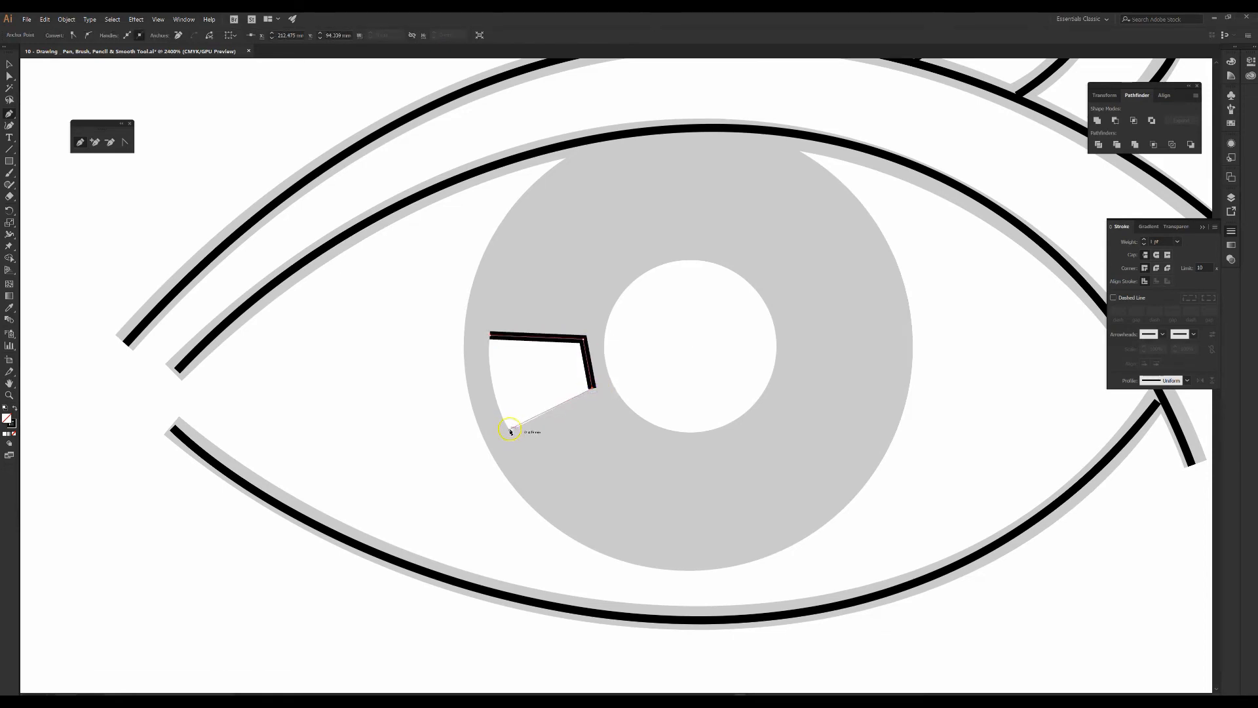
click(510, 433)
click(490, 335)
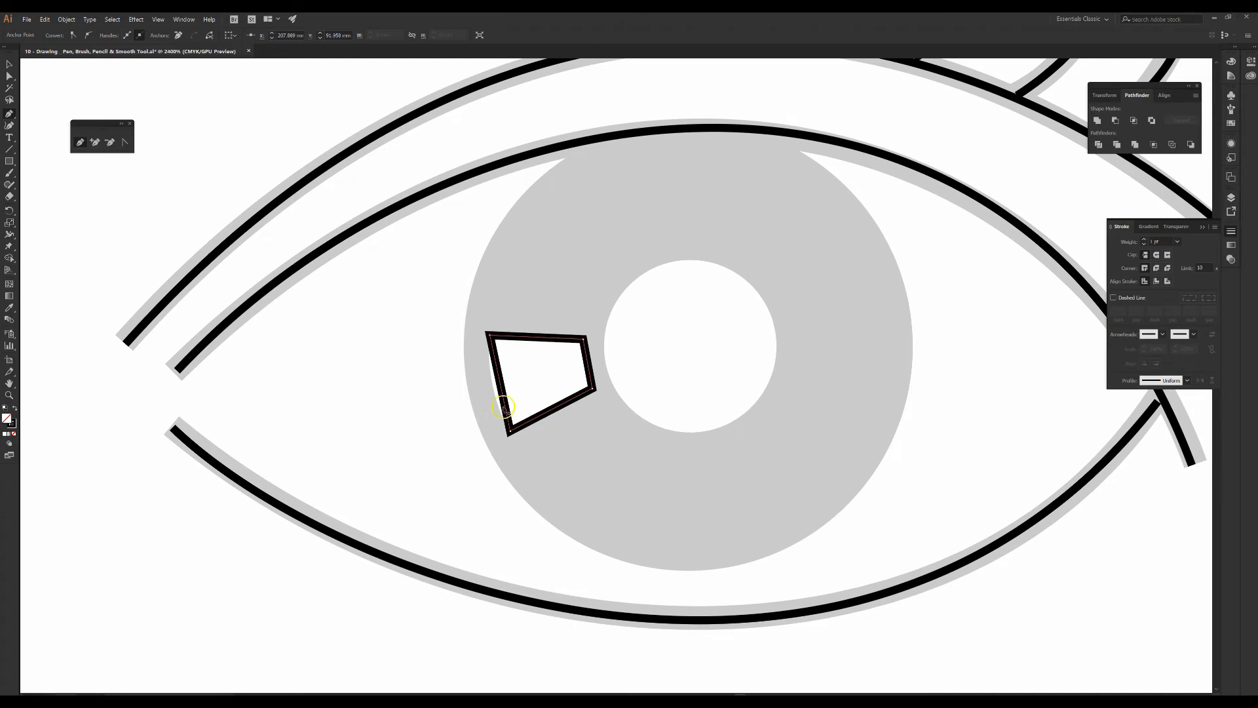
- Curve the highlight's outer edge with anchor handles at both ends, retracting the opposite handles to keep the adjoining edges straight
alt+click(488, 336)
drag(492, 337, 496, 304)
click(510, 434)
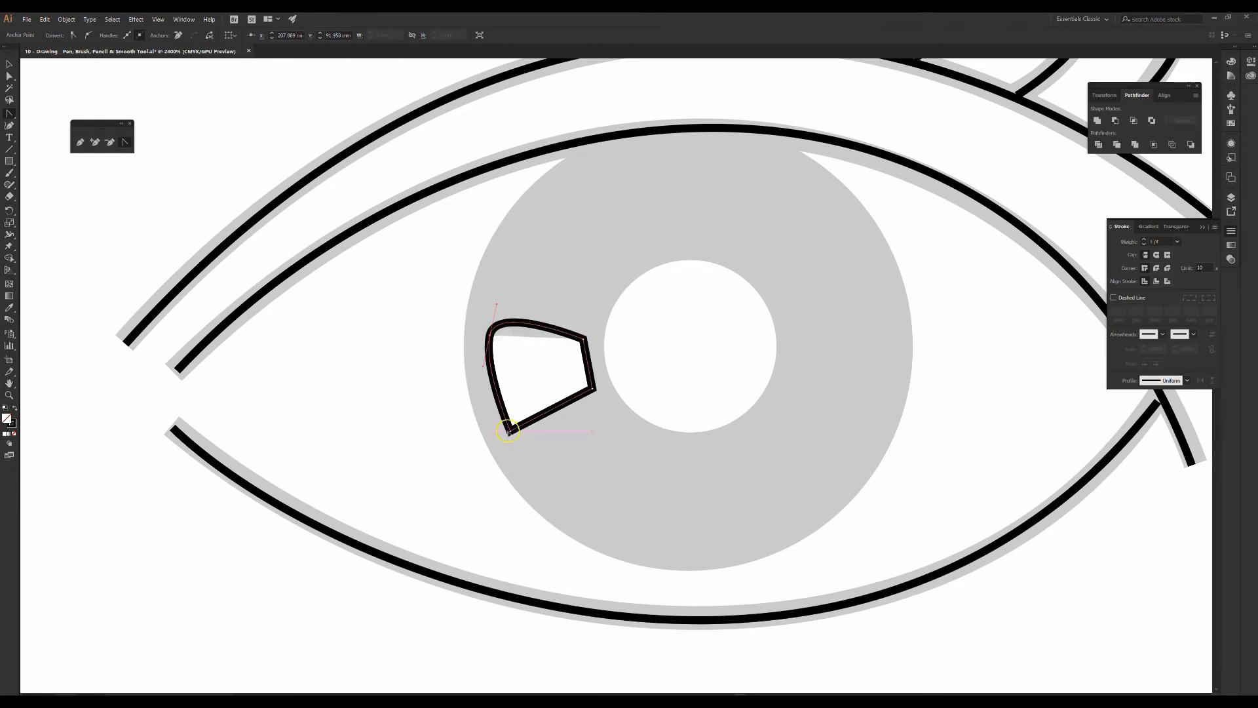
click(497, 303)
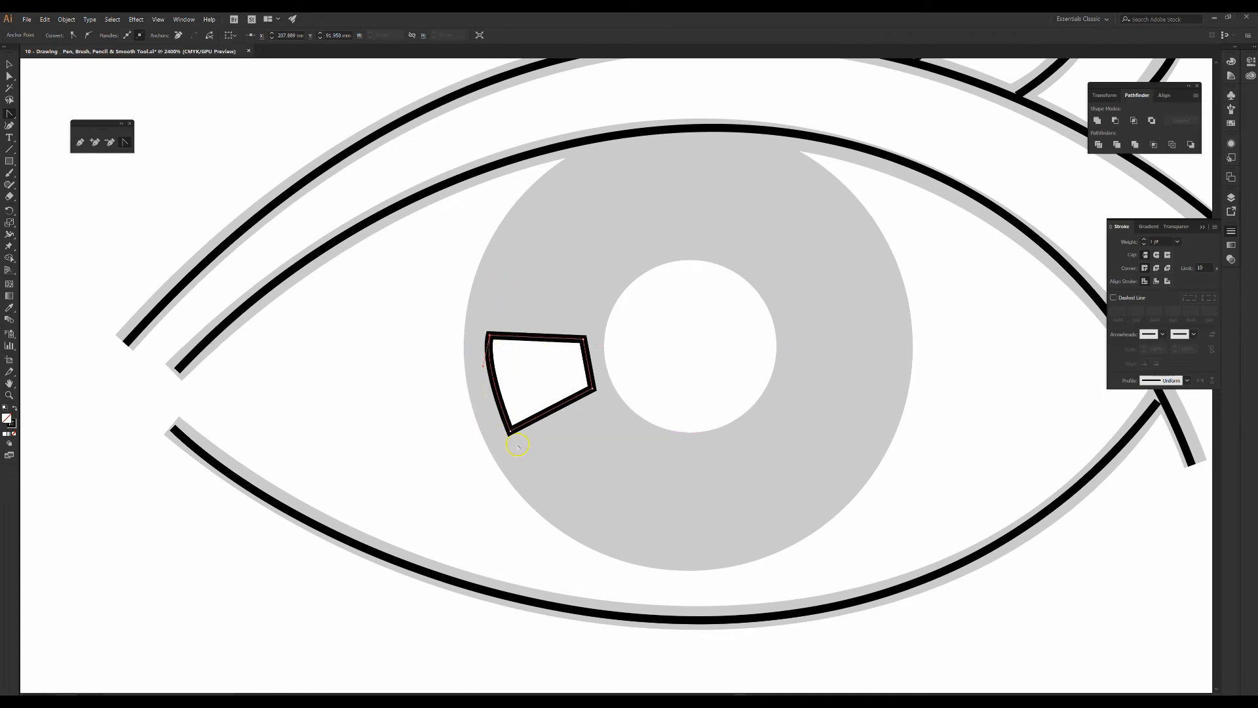
drag(511, 432, 492, 408)
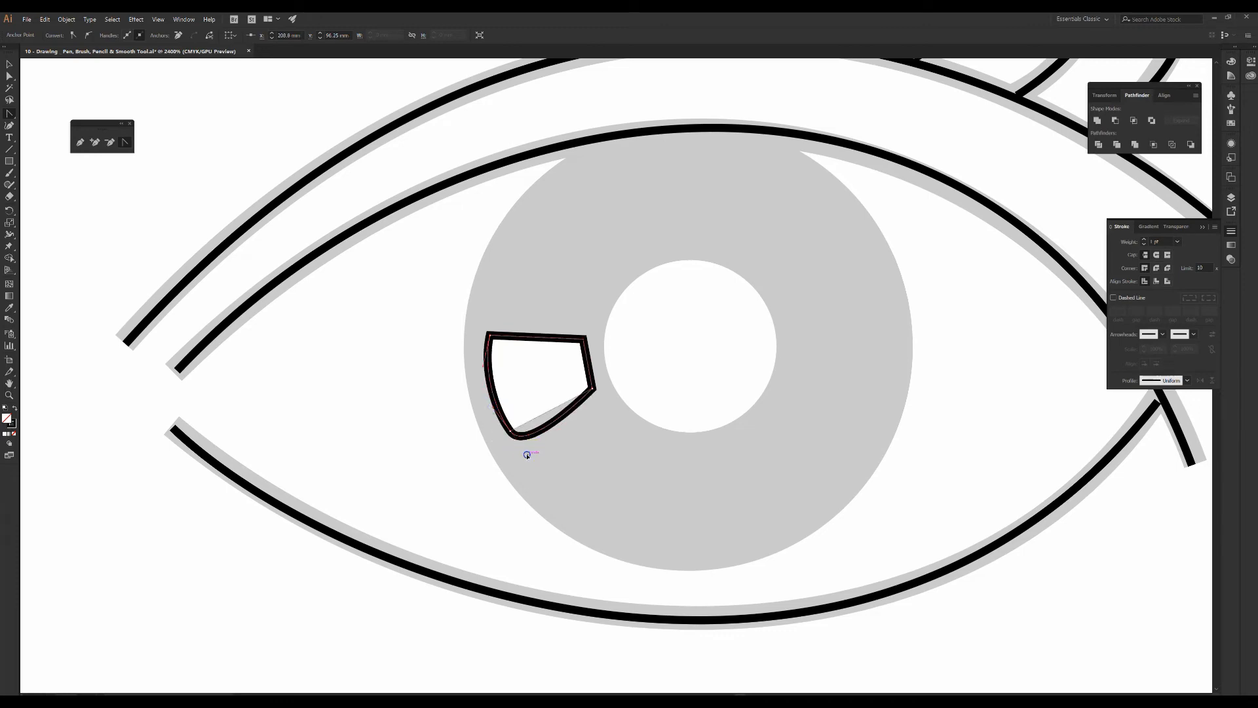
click(527, 455)
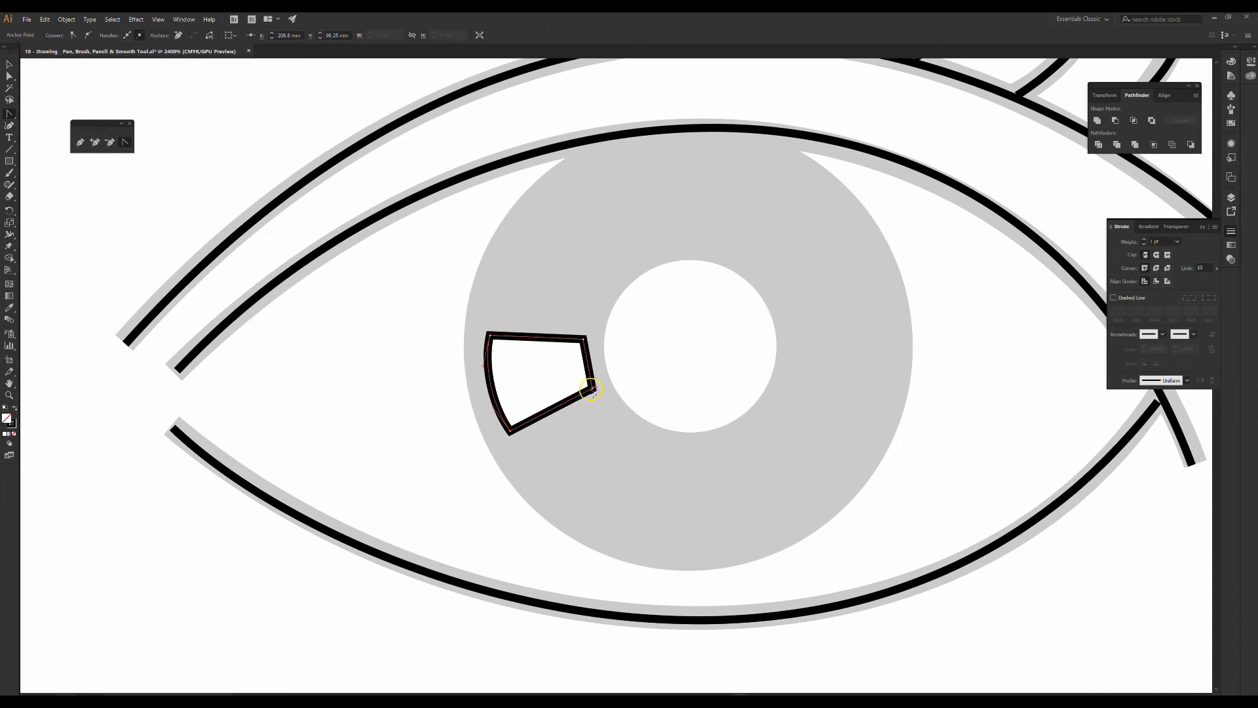
- Curve the highlight's inner edge around the pupil, keep the adjoining edges straight, refine the bend, and deselect the shape
drag(594, 389, 608, 405)
click(608, 406)
drag(582, 340, 580, 366)
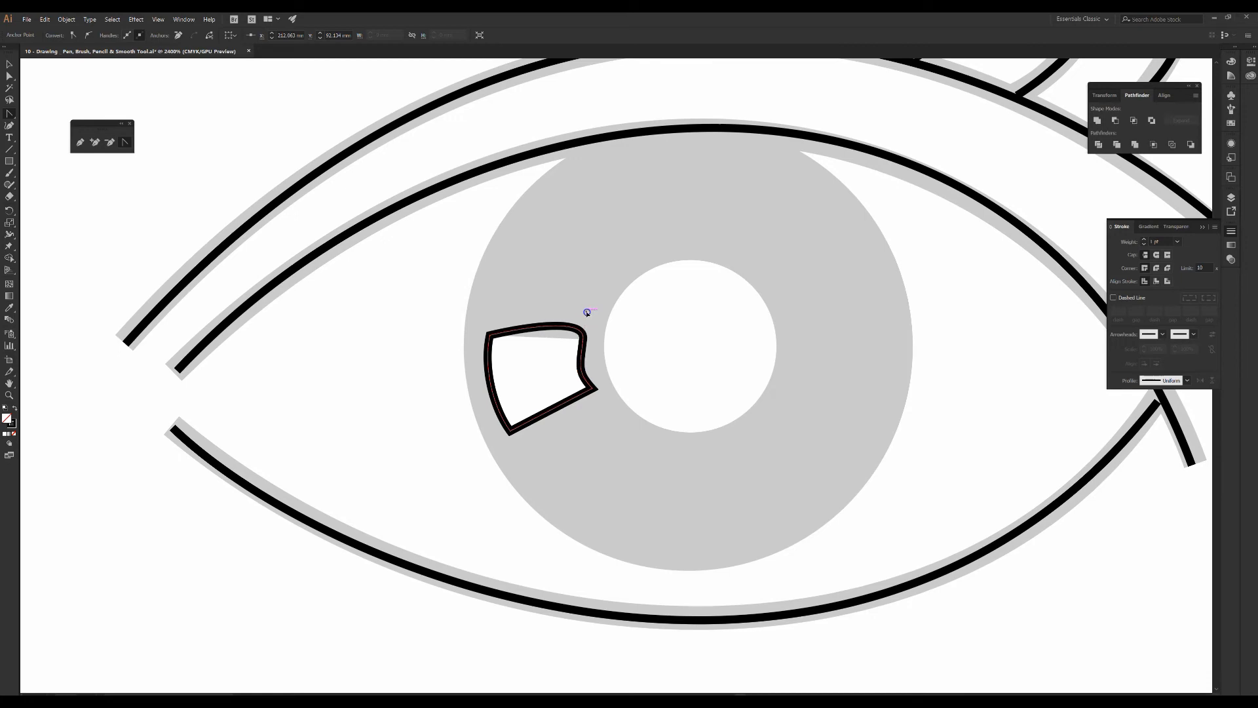
click(587, 312)
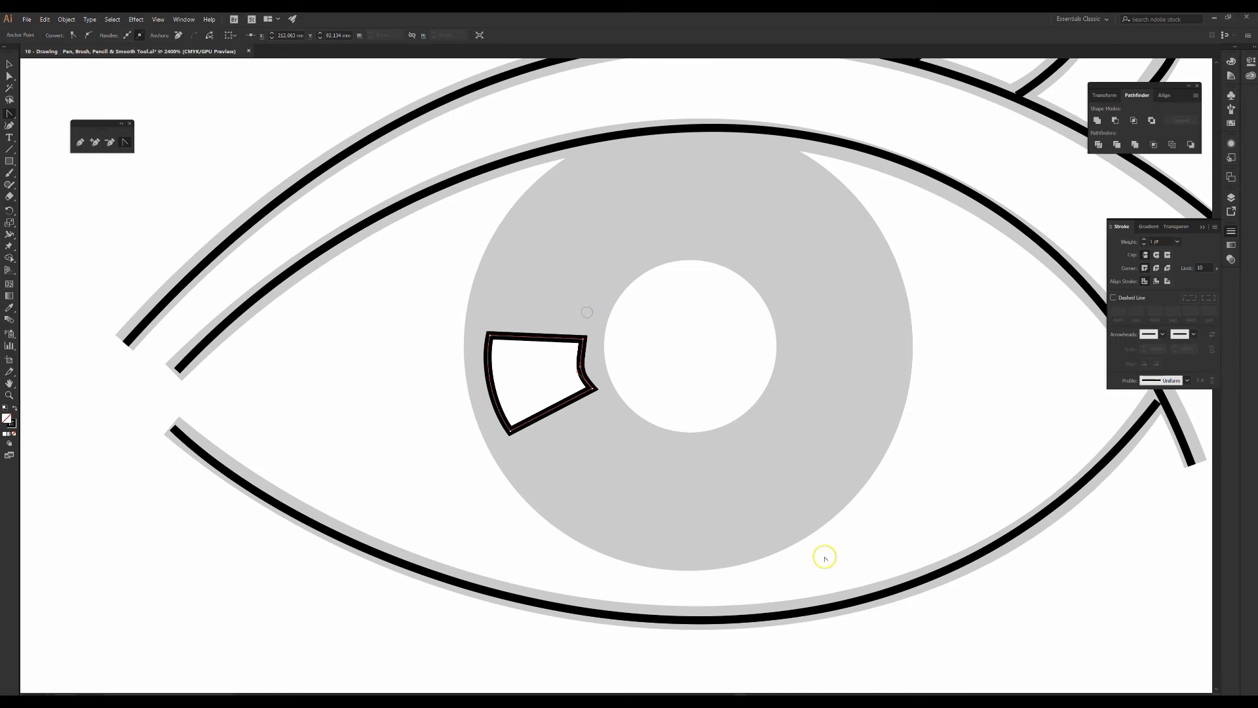
click(589, 477)
click(584, 379)
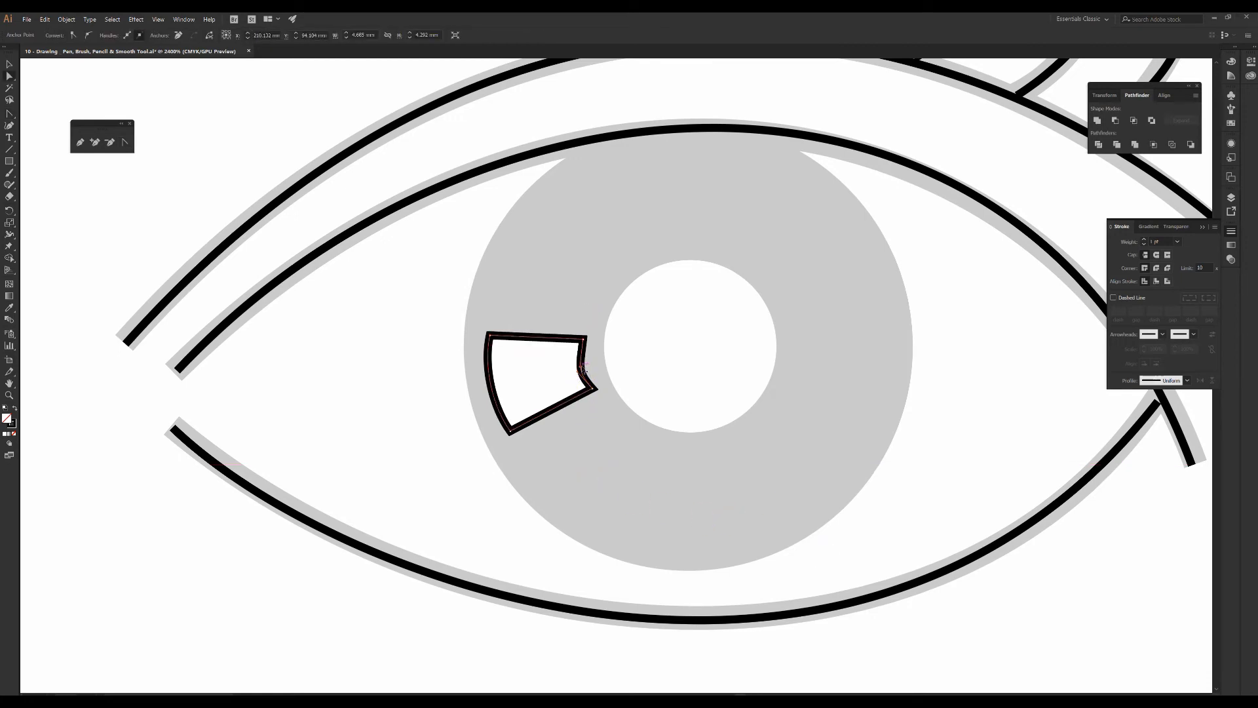
drag(580, 362, 579, 375)
click(597, 443)
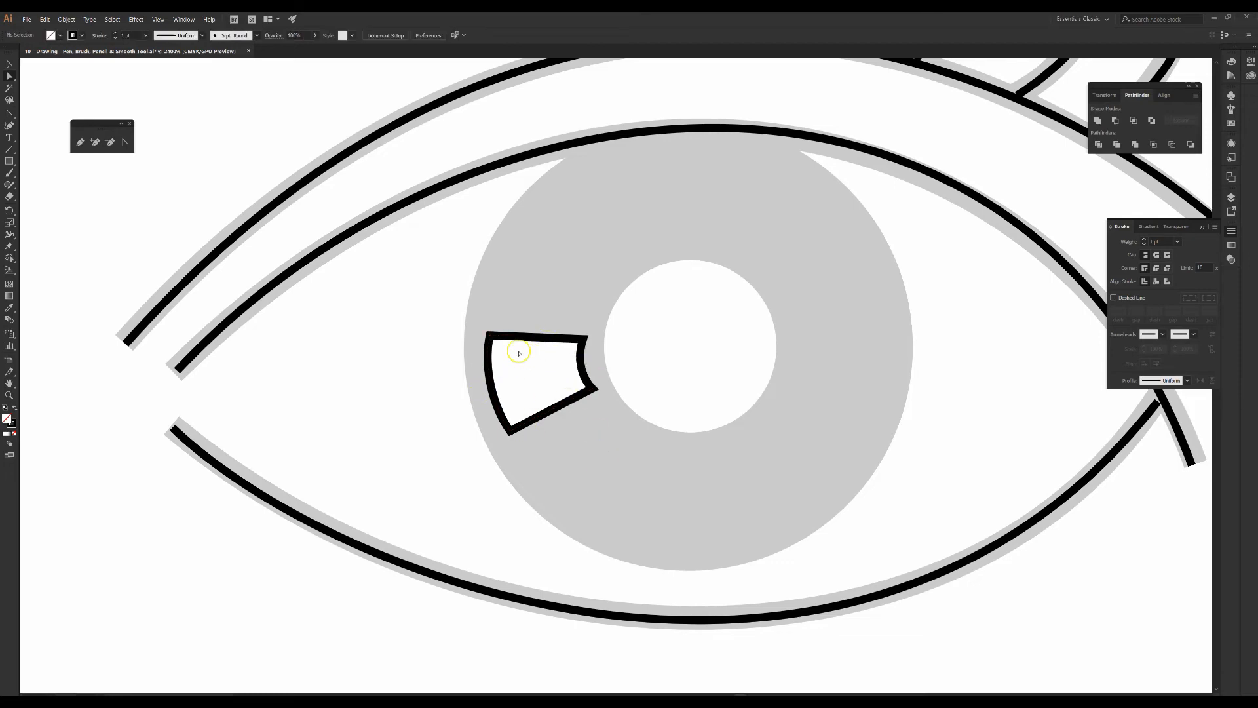
- Give the highlight shape a white fill and no stroke, and clear the selection
key(v)
click(541, 339)
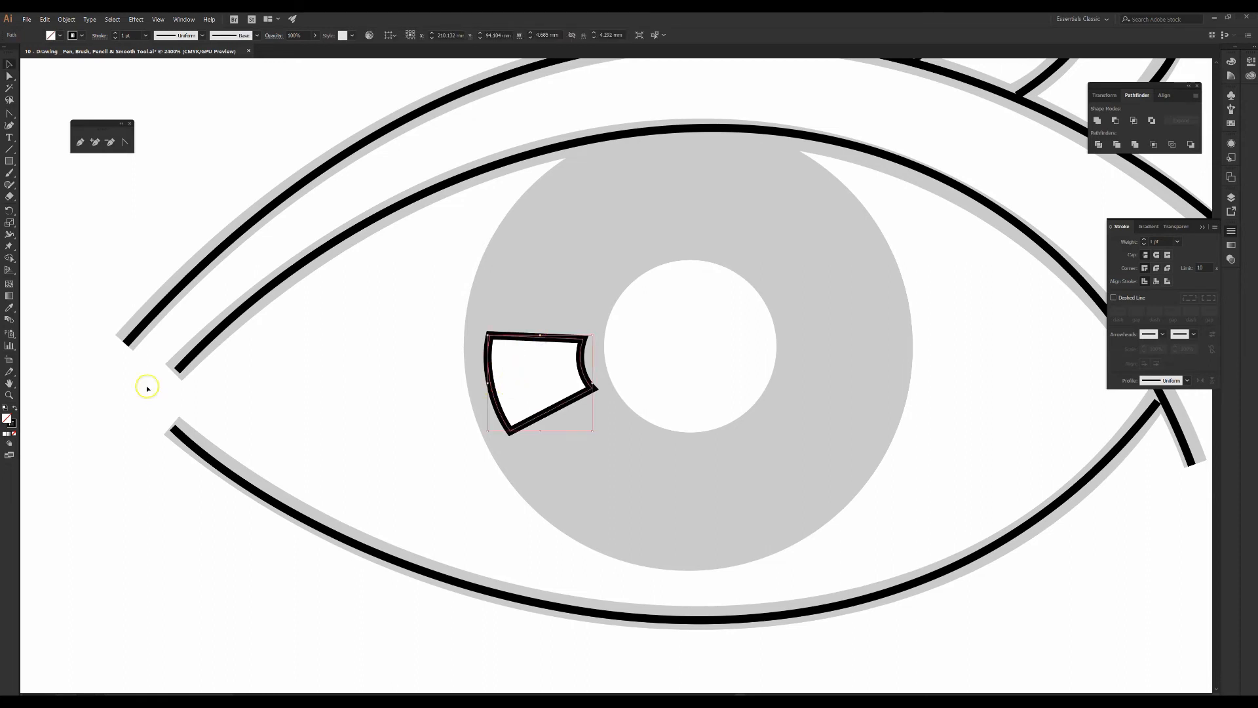
click(5, 408)
click(12, 425)
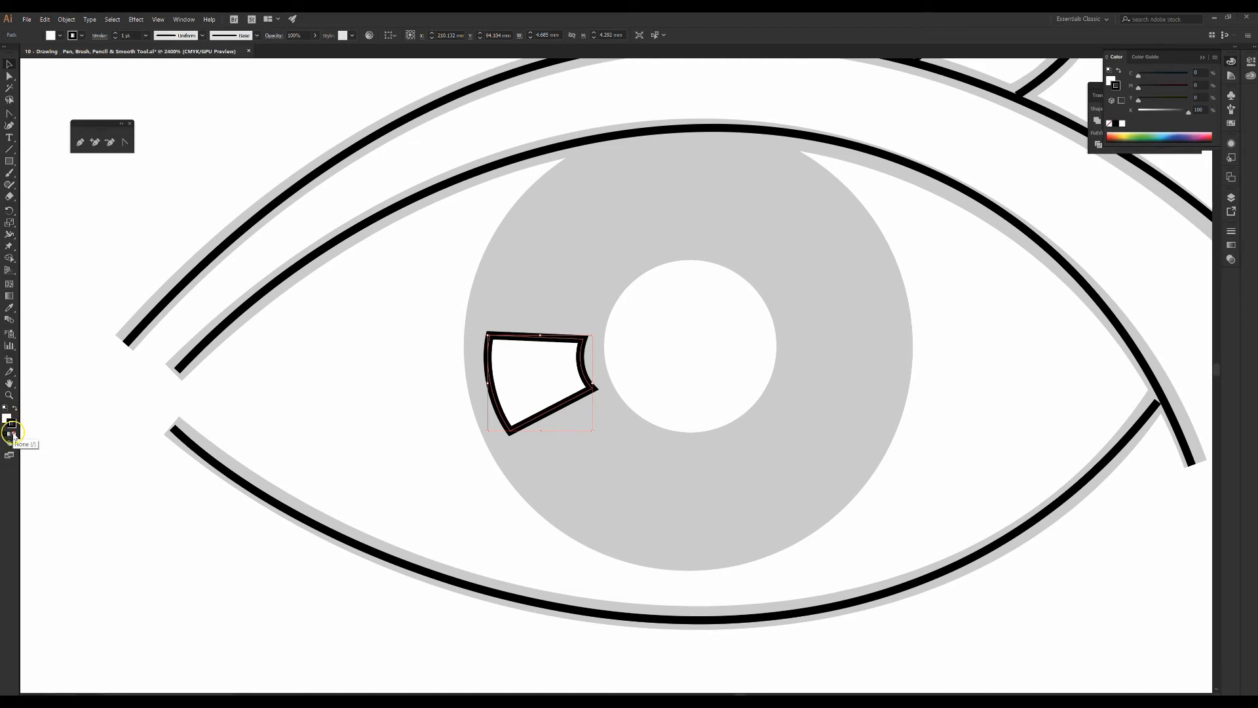
click(12, 436)
click(190, 445)
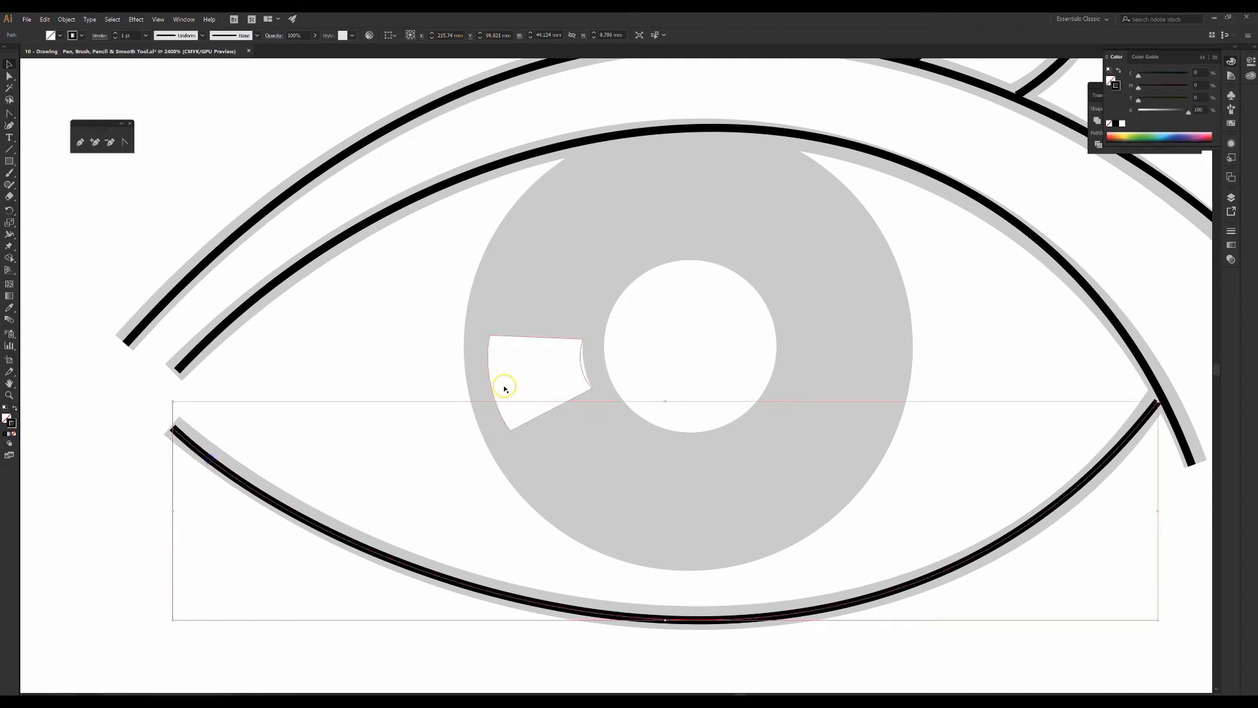
click(105, 478)
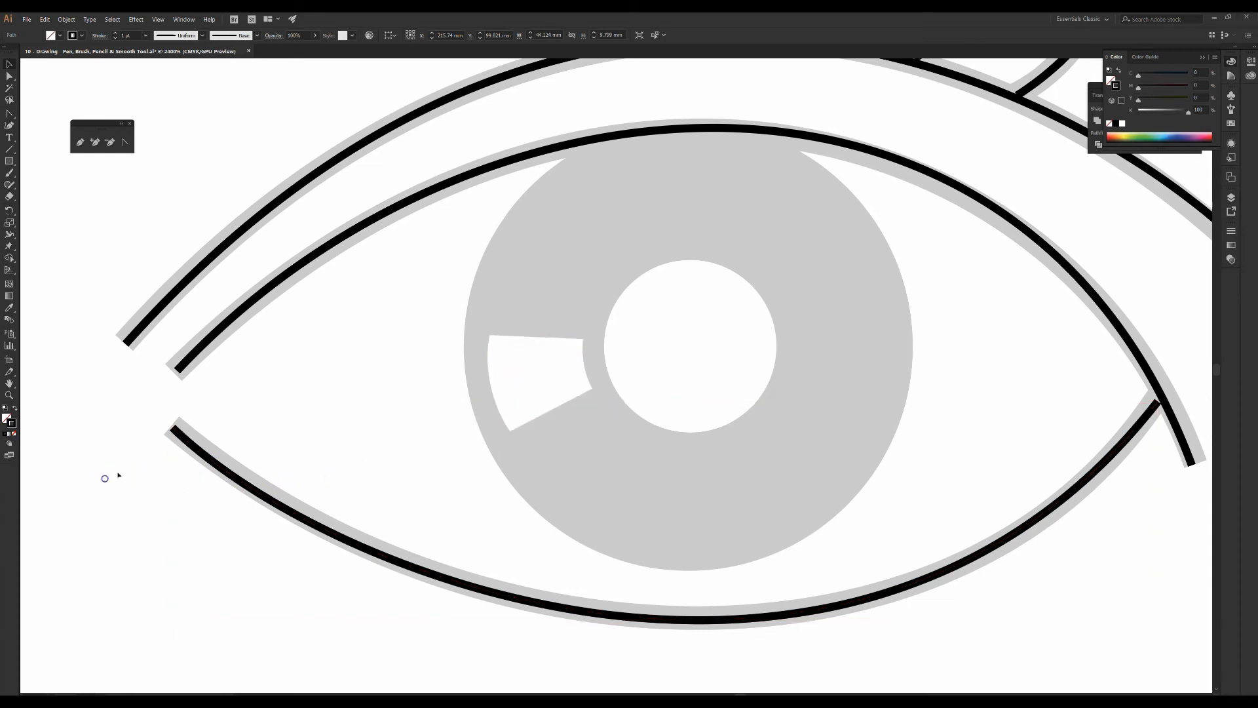
- Refine the curve of the highlight's inner edge by adjusting its anchor handles to match the guide, and deselect it
click(577, 375)
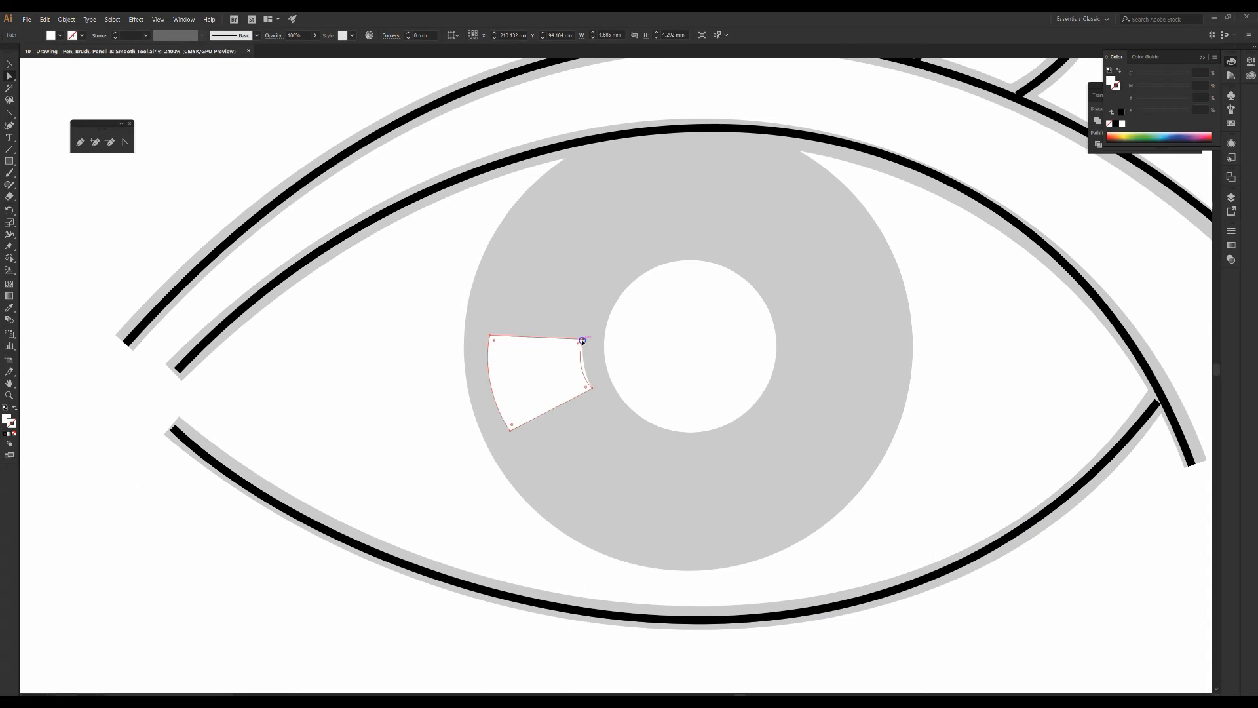
key(a)
click(574, 352)
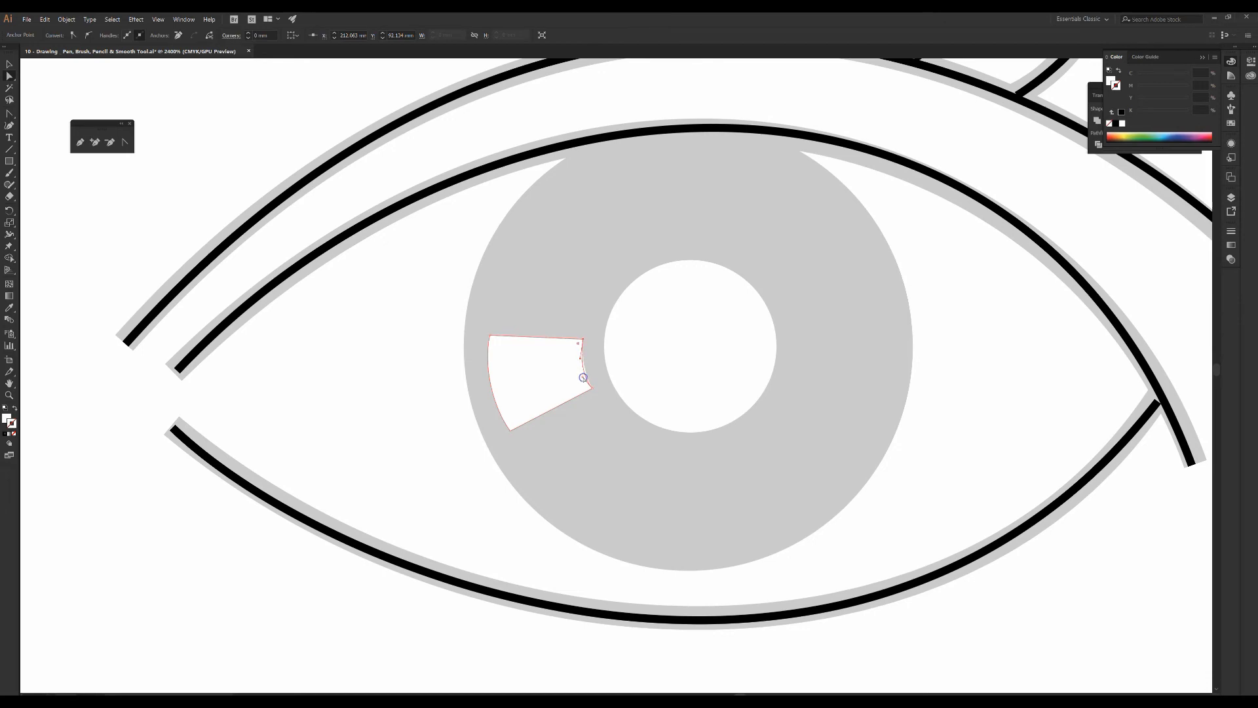
click(449, 593)
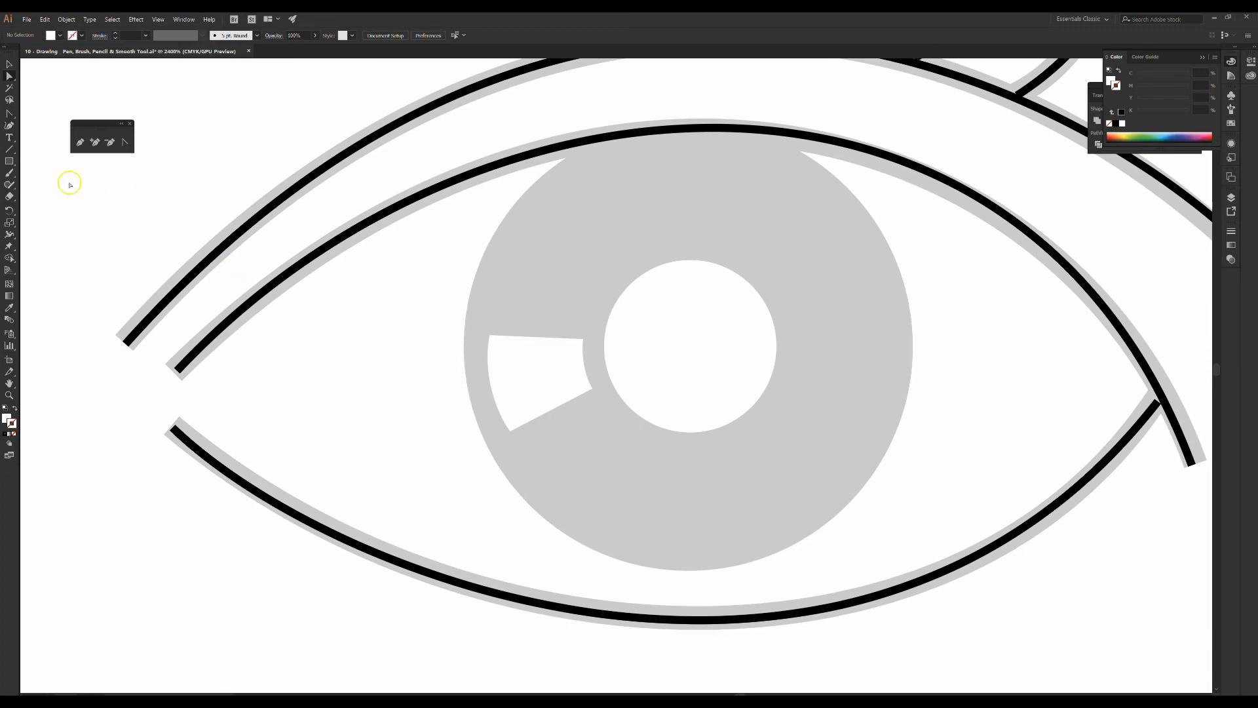
- Draw a circle about 19.3 mm in diameter over the eye and apply the default white fill and black stroke
drag(10, 163, 41, 184)
mouse_move(569, 236)
mouse_down()
mouse_move(339, 185)
mouse_move(424, 224)
mouse_up()
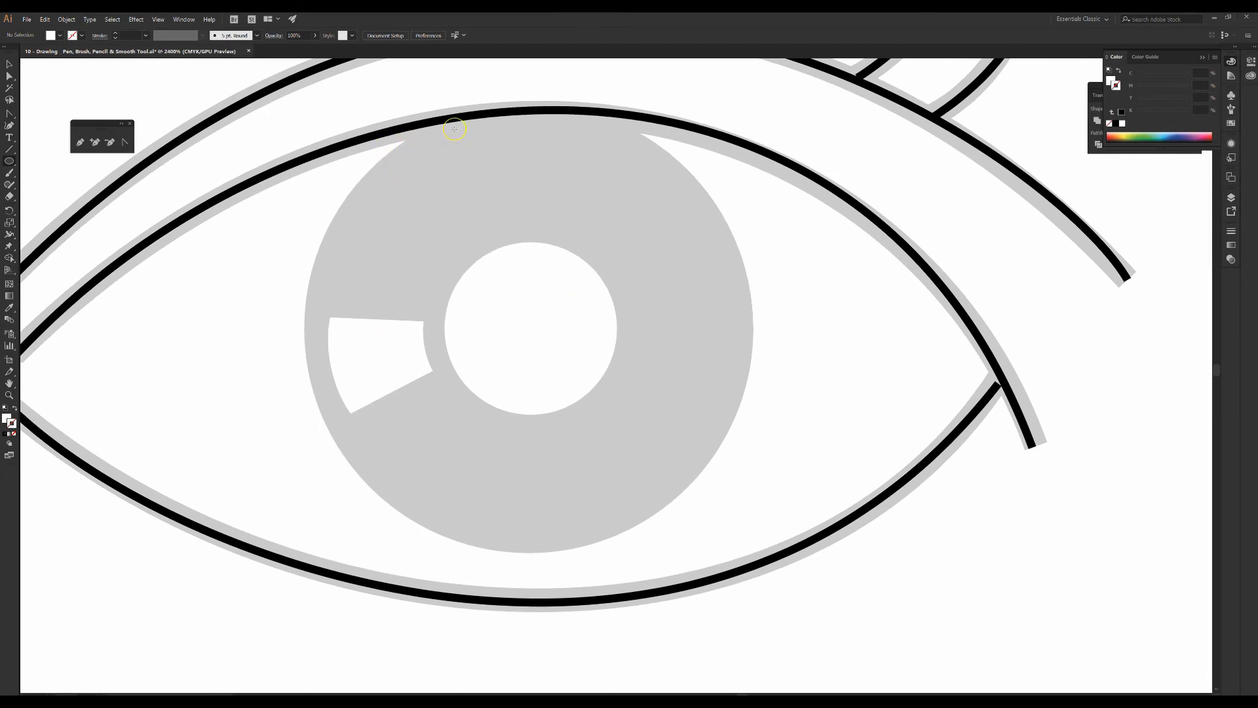
drag(454, 130, 855, 560)
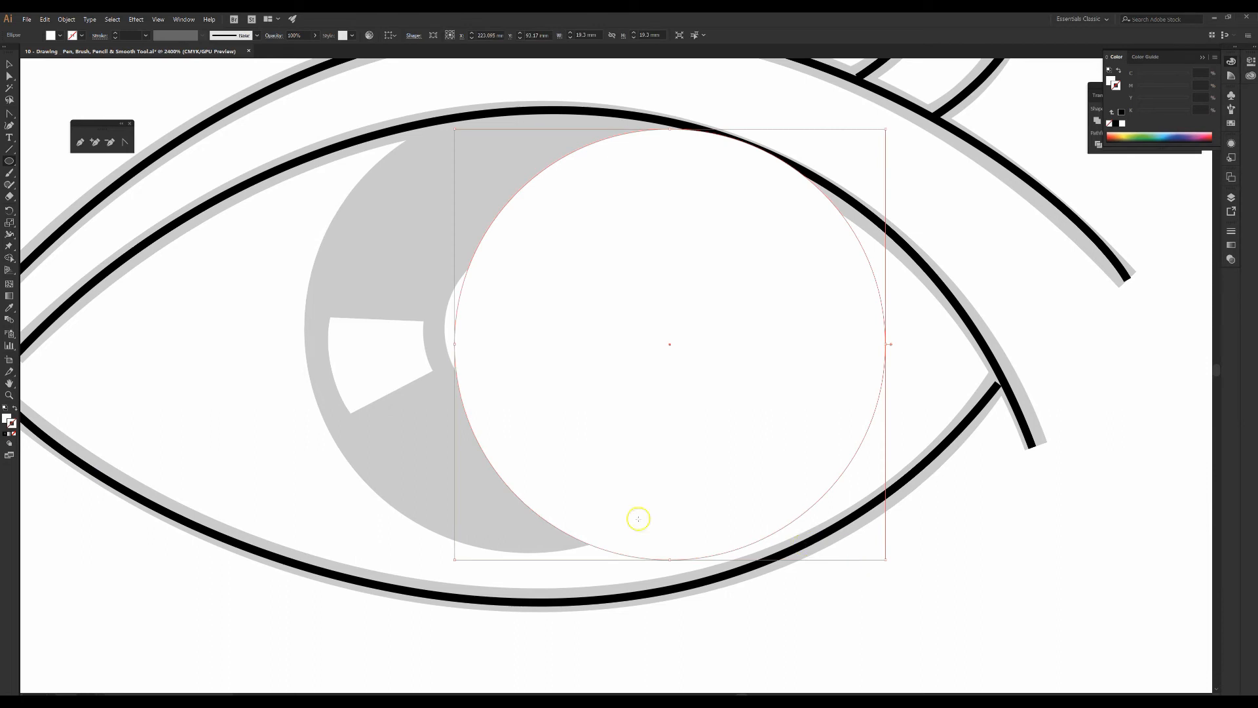
click(6, 408)
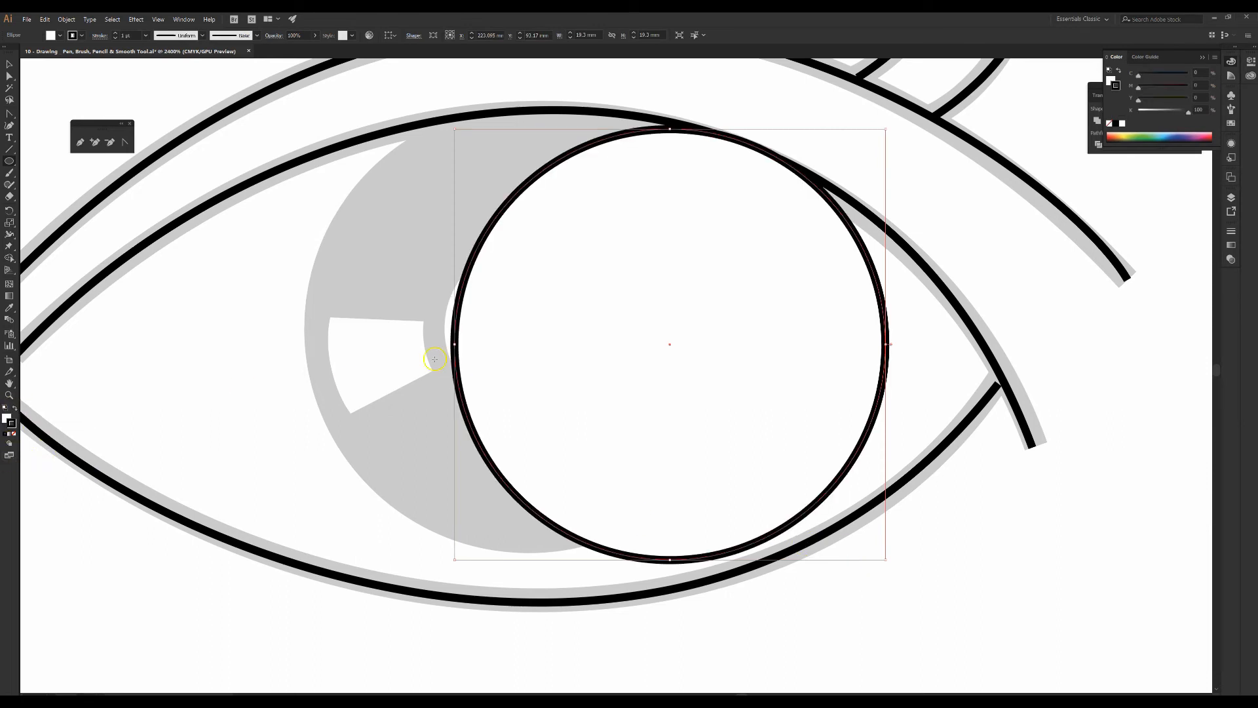
- Move the circle onto the iris guide and scale it proportionally to about 20 mm in diameter
drag(575, 343, 441, 322)
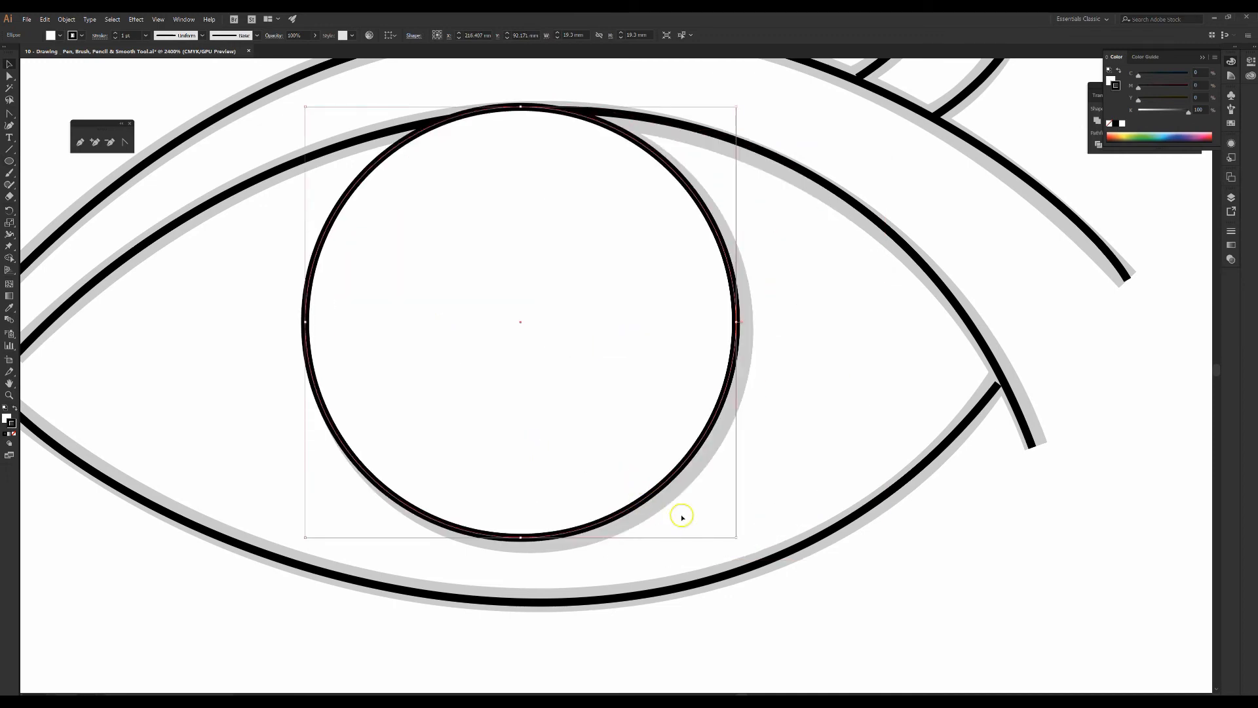
drag(735, 536, 756, 553)
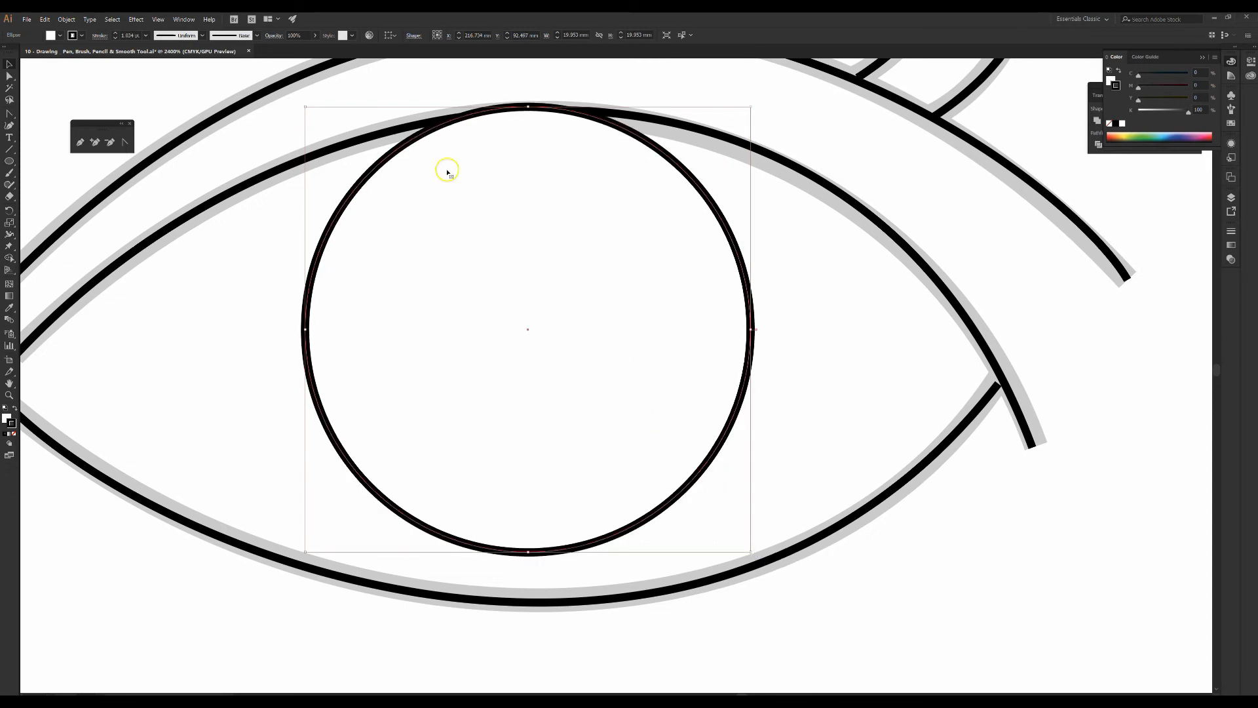
drag(482, 209, 484, 212)
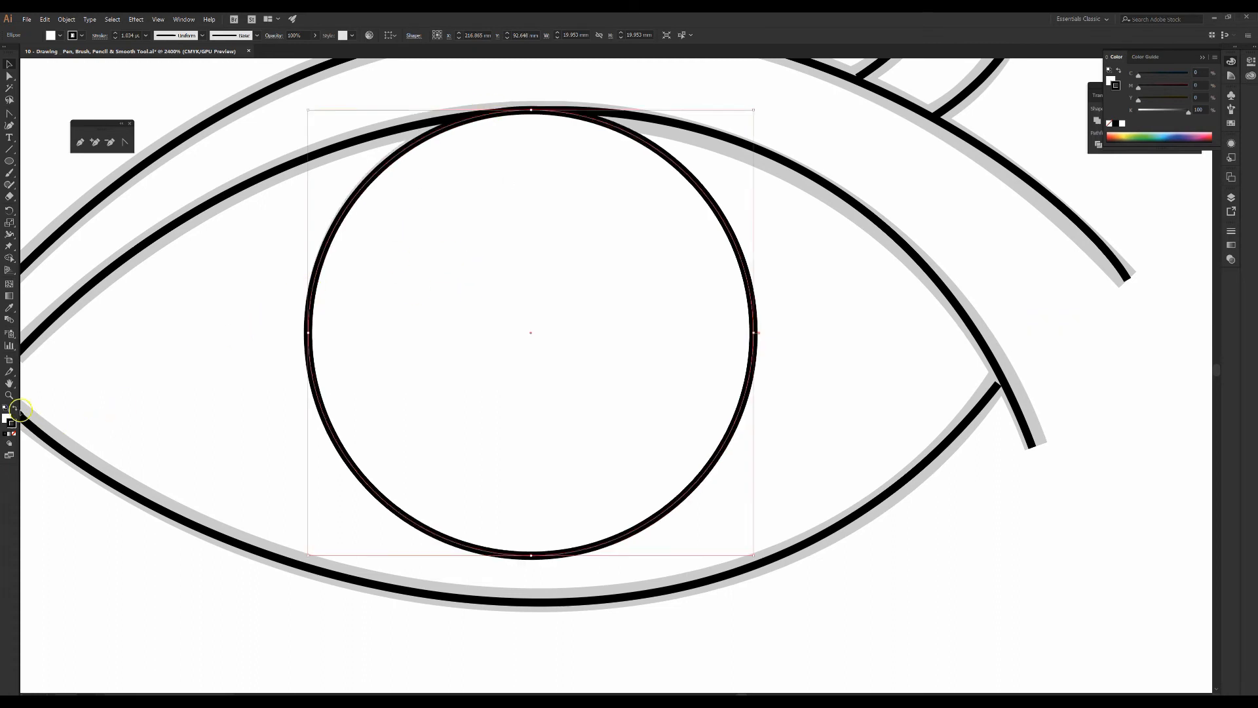
- Give the iris circle a black fill and no stroke, and shift it slightly to line up with the guide
click(16, 408)
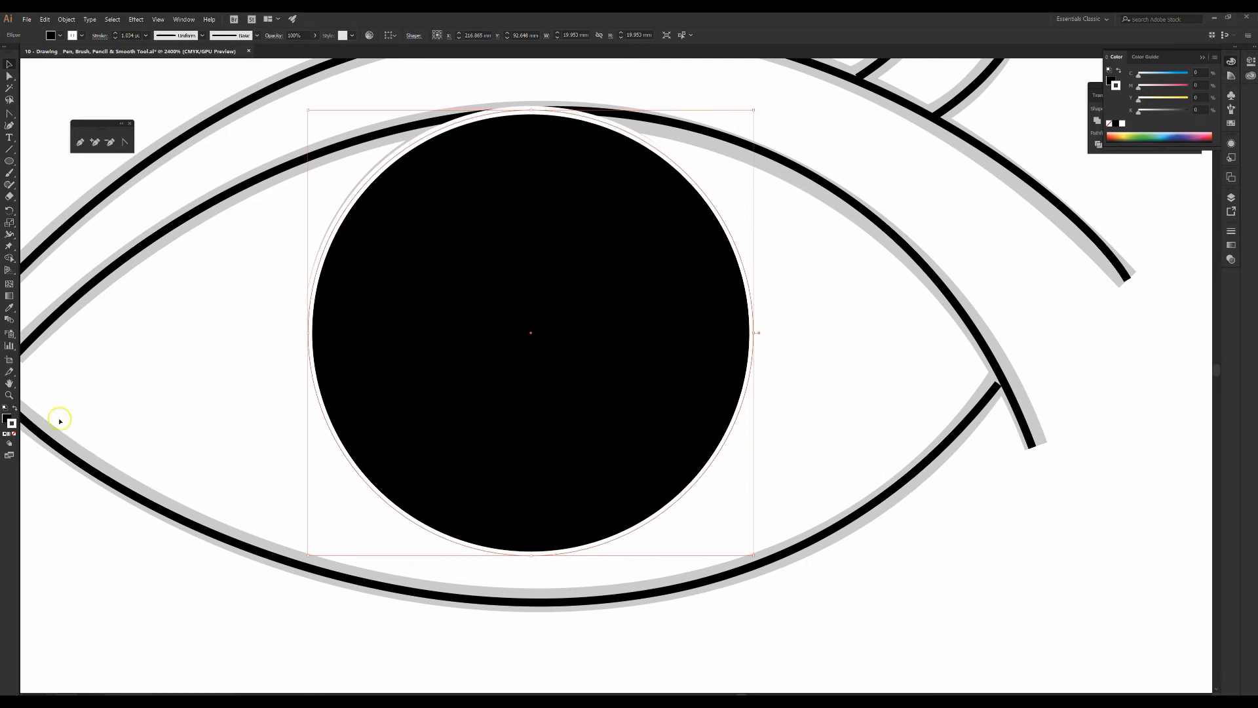
click(13, 433)
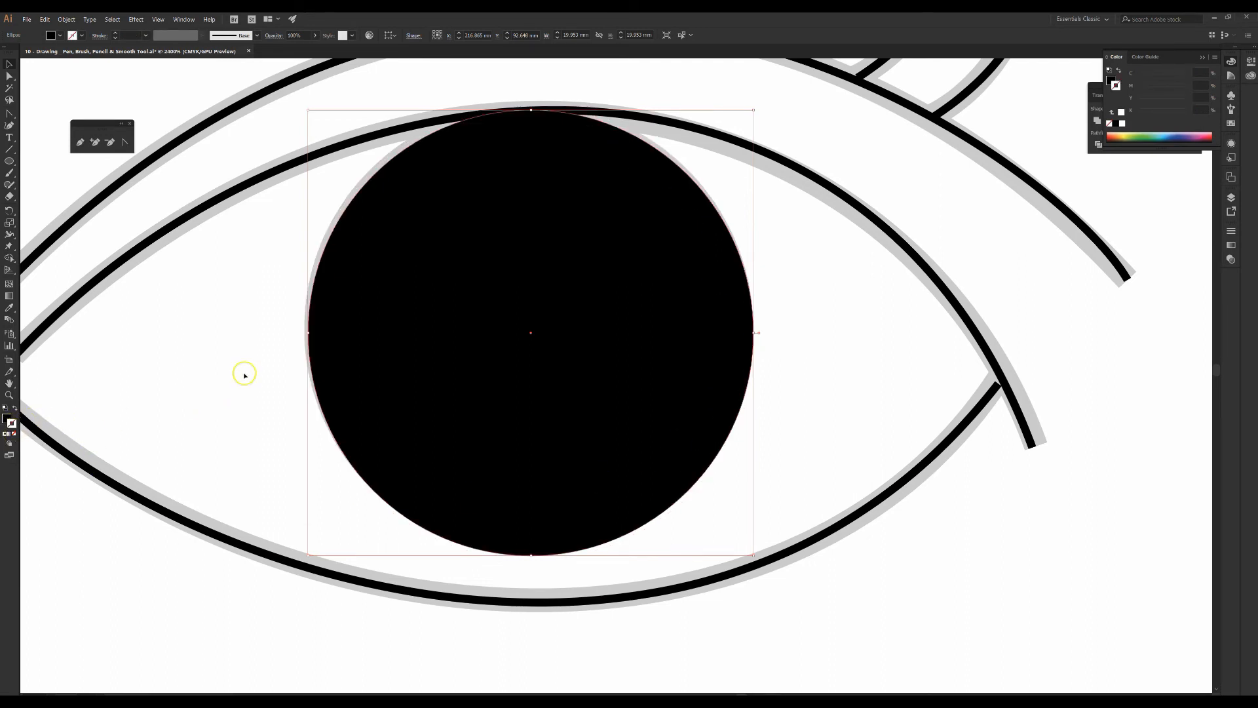
click(468, 333)
key(Up)
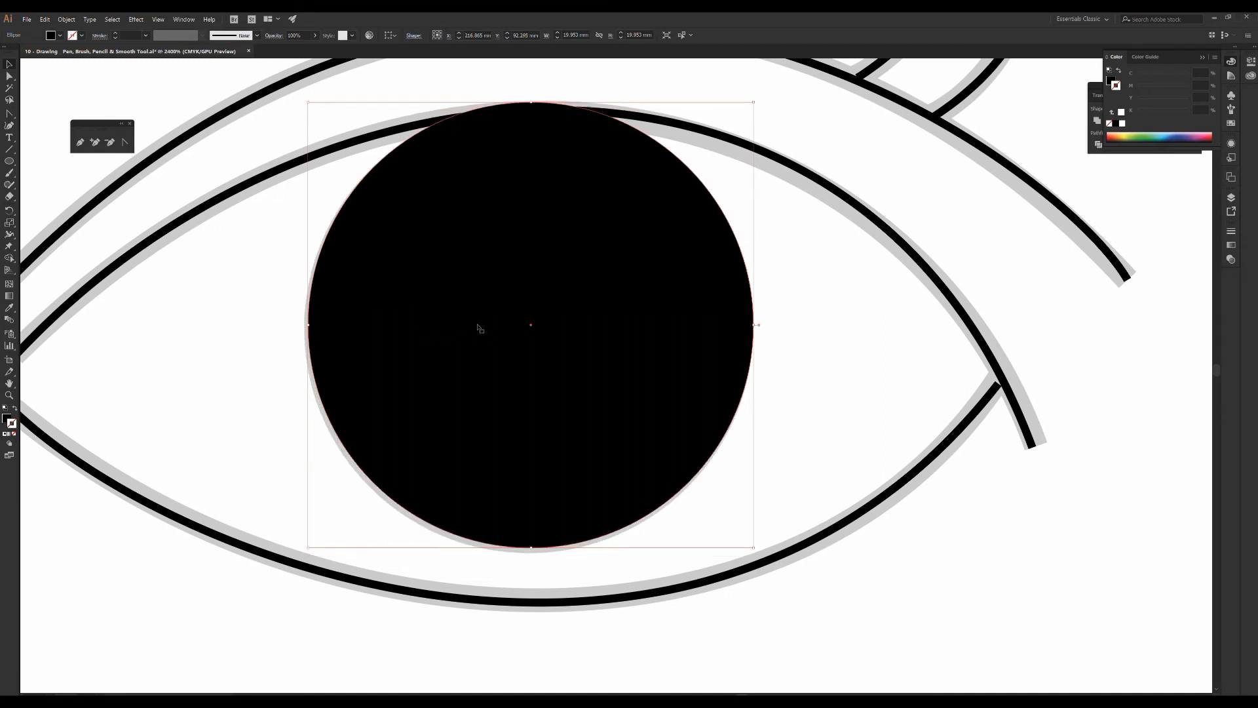
drag(536, 392, 534, 399)
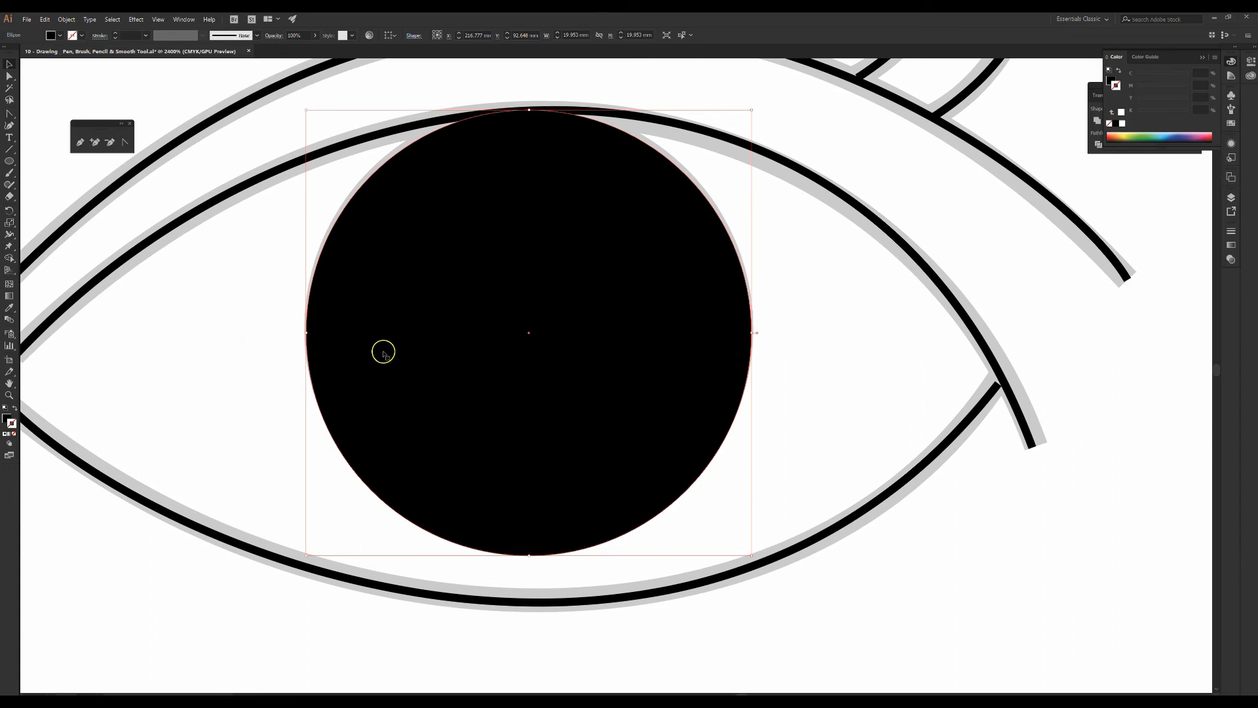
- Send the black iris circle to the back so it sits behind the highlight, and deselect it
right_click(563, 274)
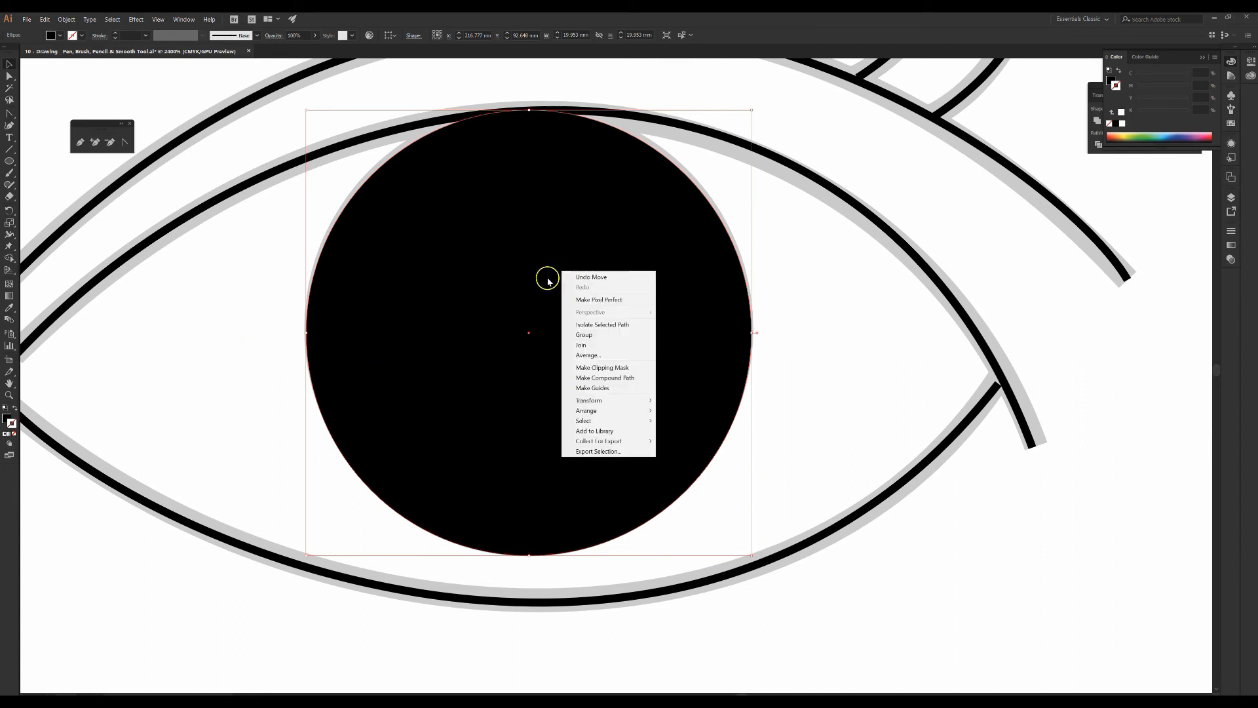
mouse_move(600, 410)
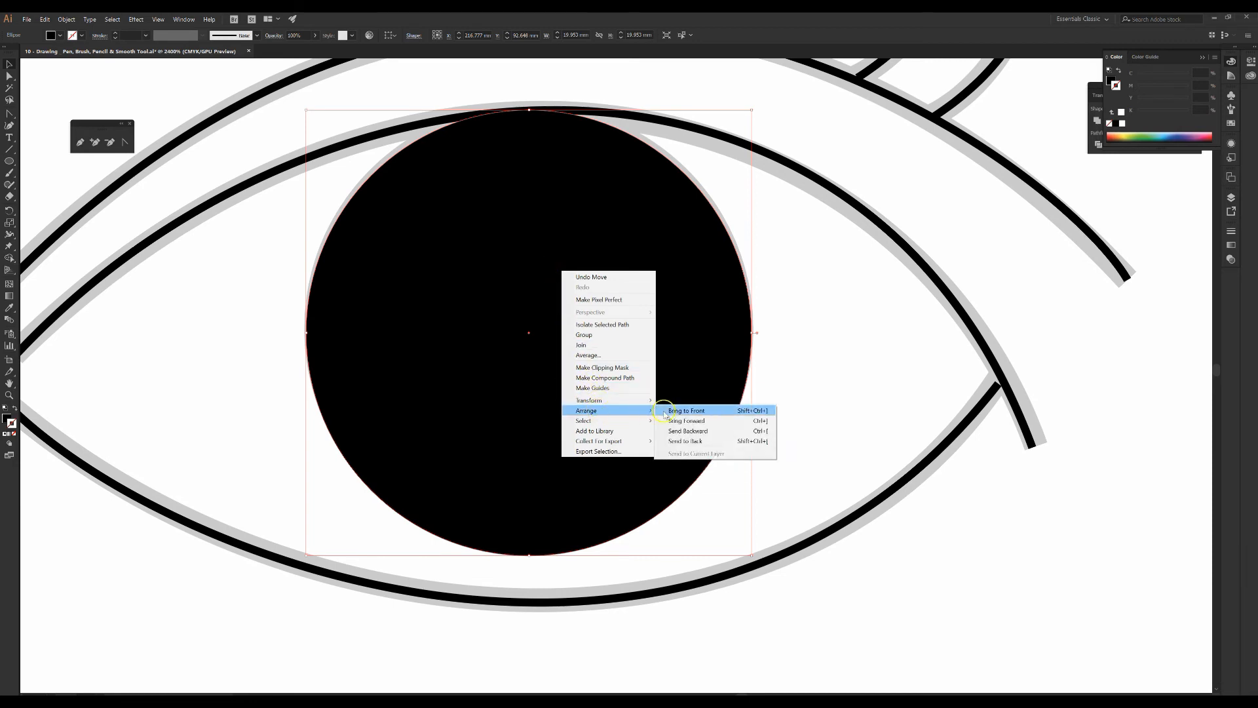
click(688, 444)
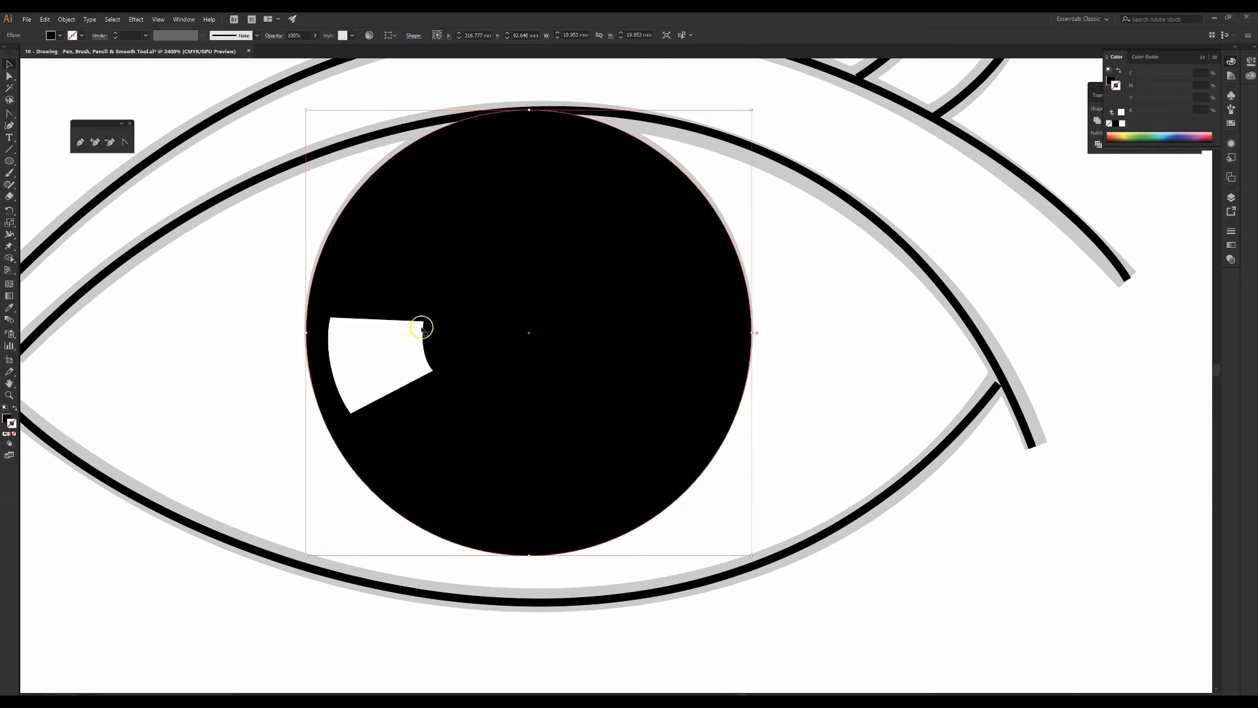
click(843, 360)
- Duplicate the iris circle and scale the copy proportionally to about 7.2 mm in diameter beside the iris
click(571, 354)
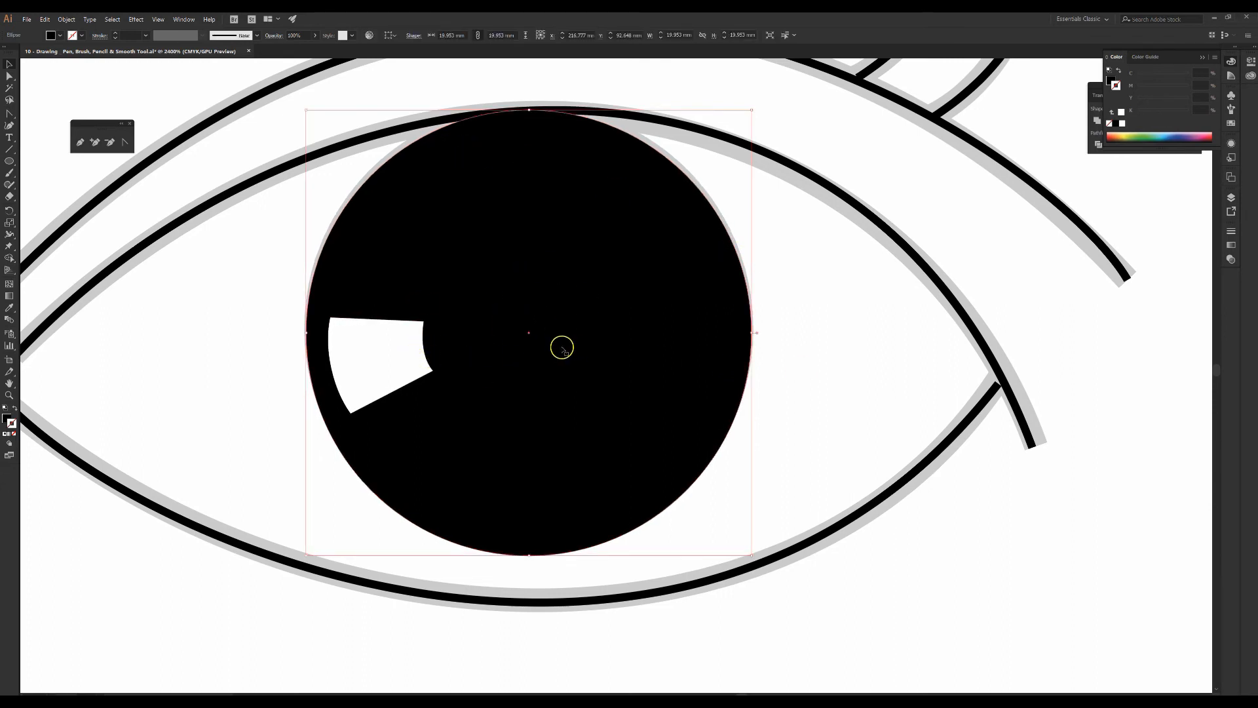
drag(563, 348, 738, 475)
scroll(817, 444, down, 1)
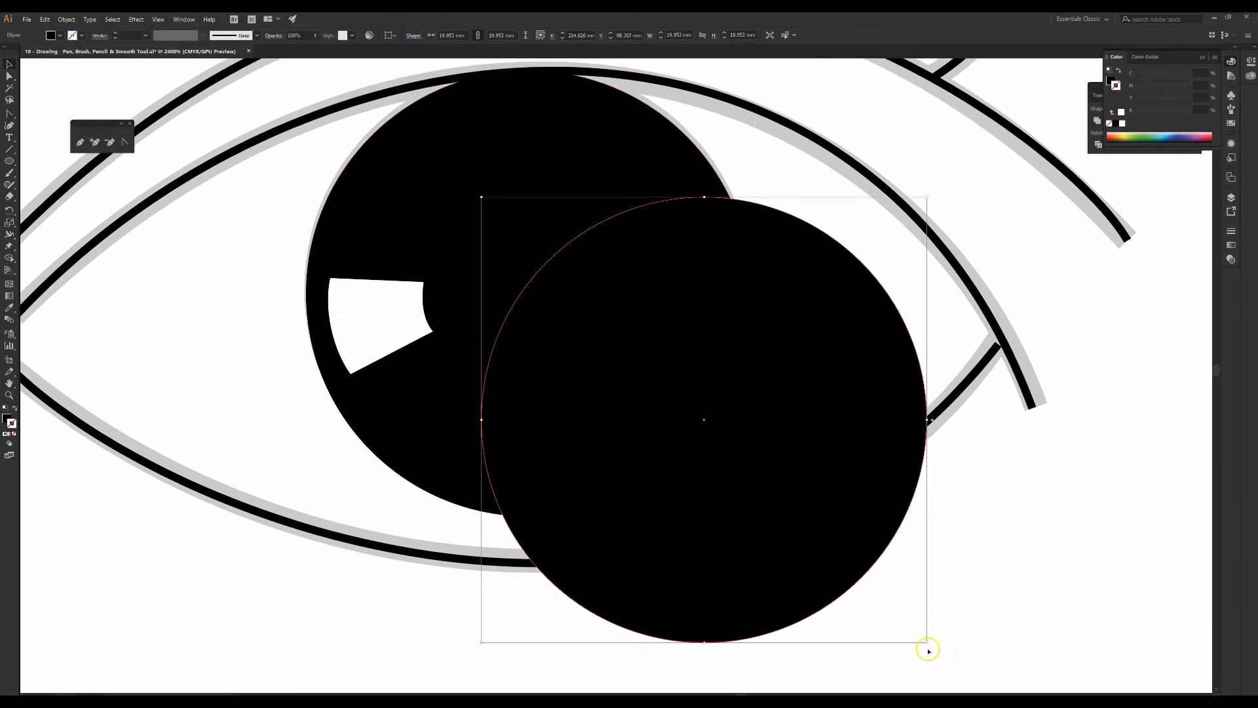
drag(927, 644, 641, 402)
drag(568, 306, 832, 407)
- Give the small circle a white fill and no stroke, and move it to the centre of the iris
click(5, 406)
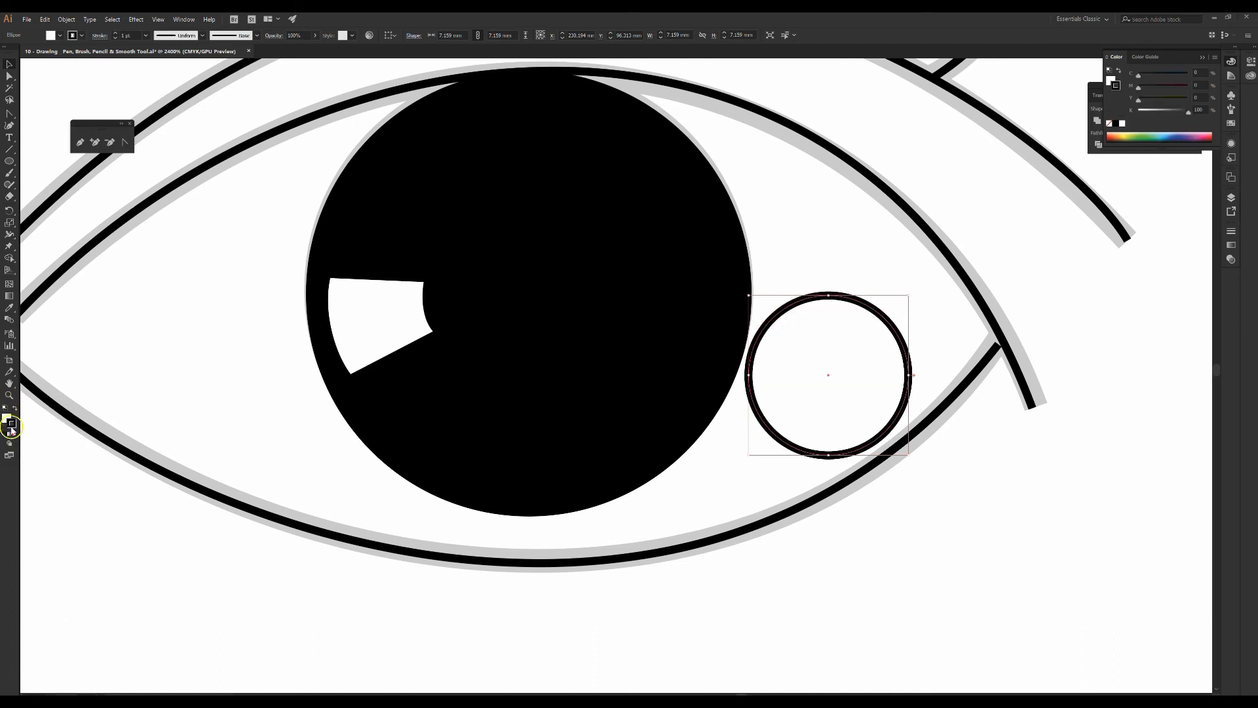
click(15, 435)
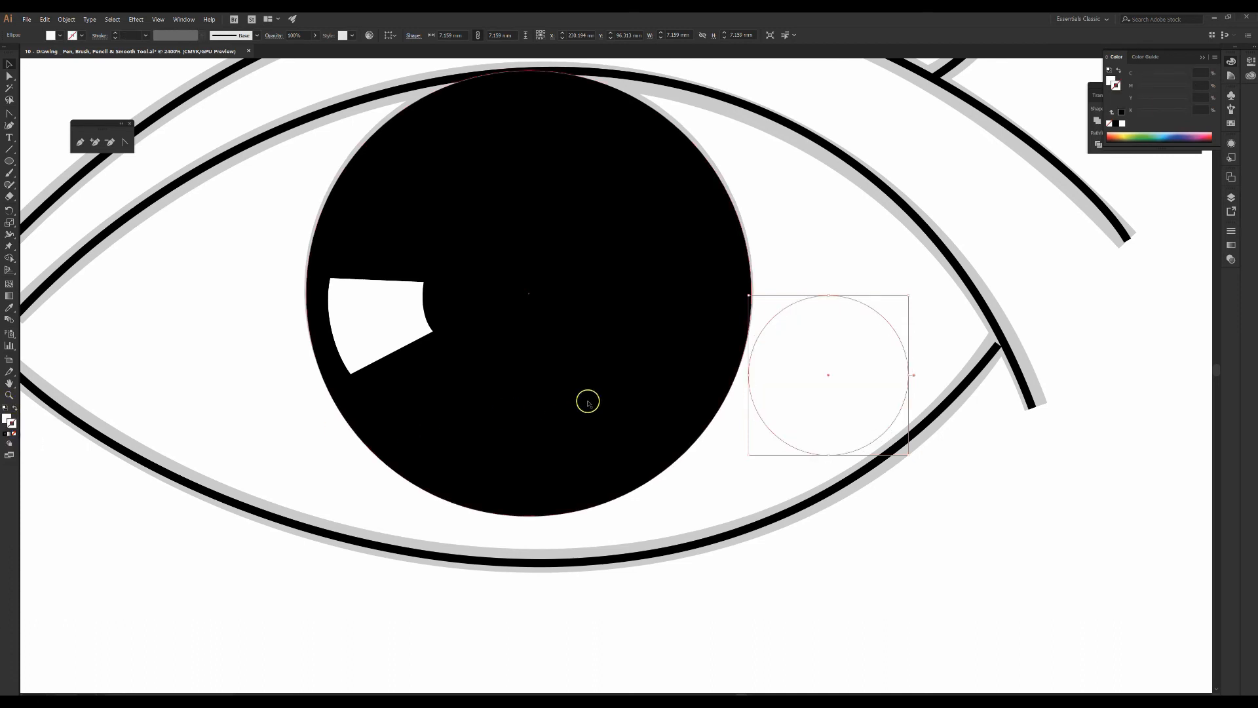
mouse_move(825, 411)
mouse_down()
mouse_move(515, 338)
mouse_move(544, 322)
mouse_up()
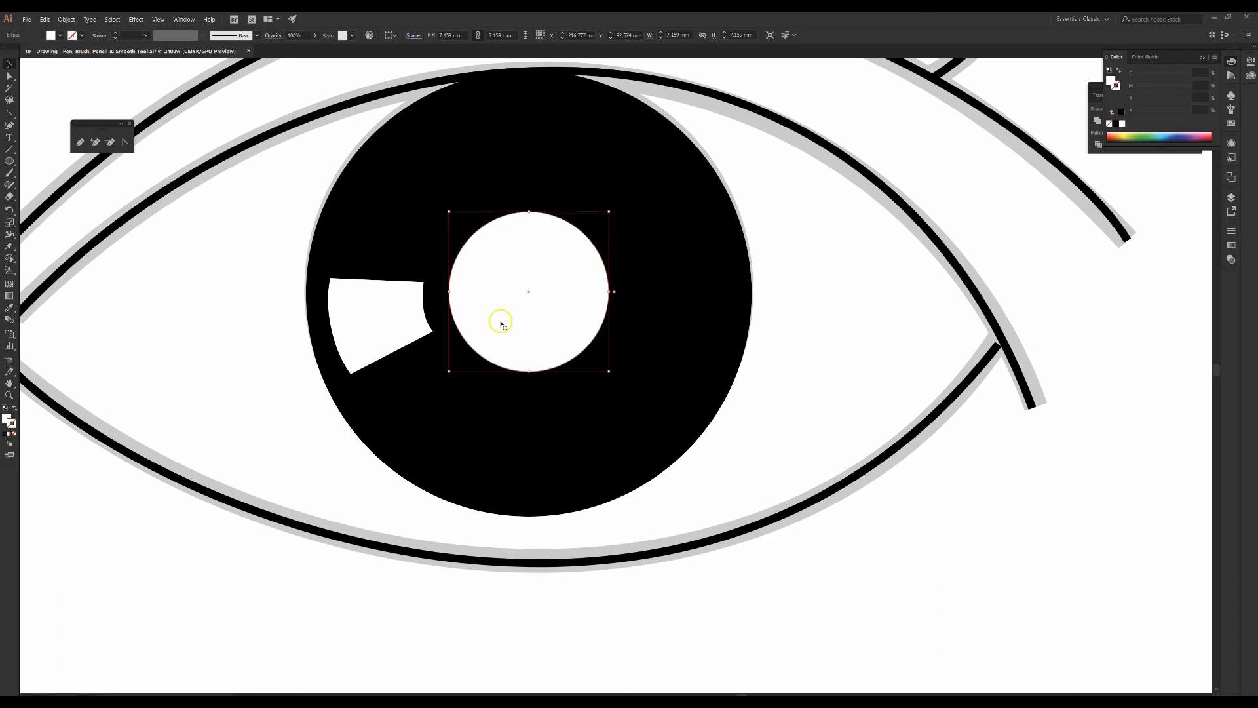
- Enlarge the white circle to about 7.6 mm in diameter, shift it slightly to match the guide, and deselect it
drag(609, 371, 622, 381)
drag(572, 340, 563, 334)
click(774, 333)
key(ctrl+minus)
key(ctrl+minus)
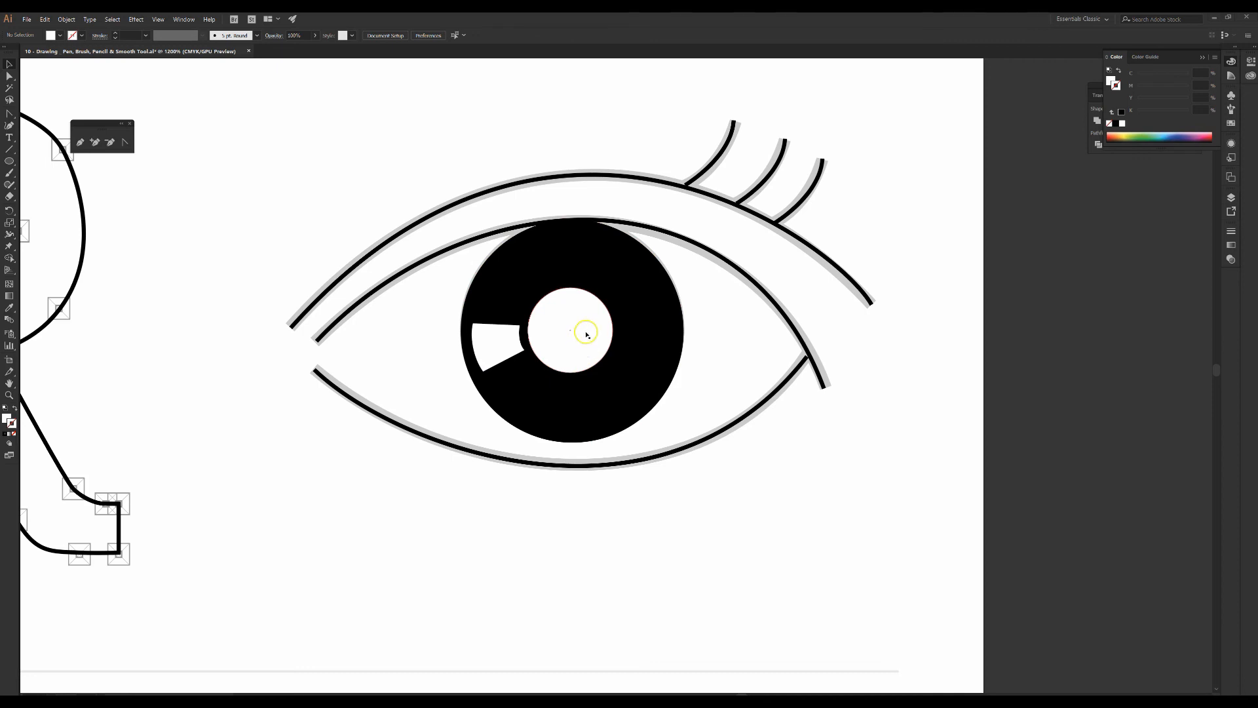
- Align the white circle and the black iris to each other's horizontal and vertical centres
click(587, 329)
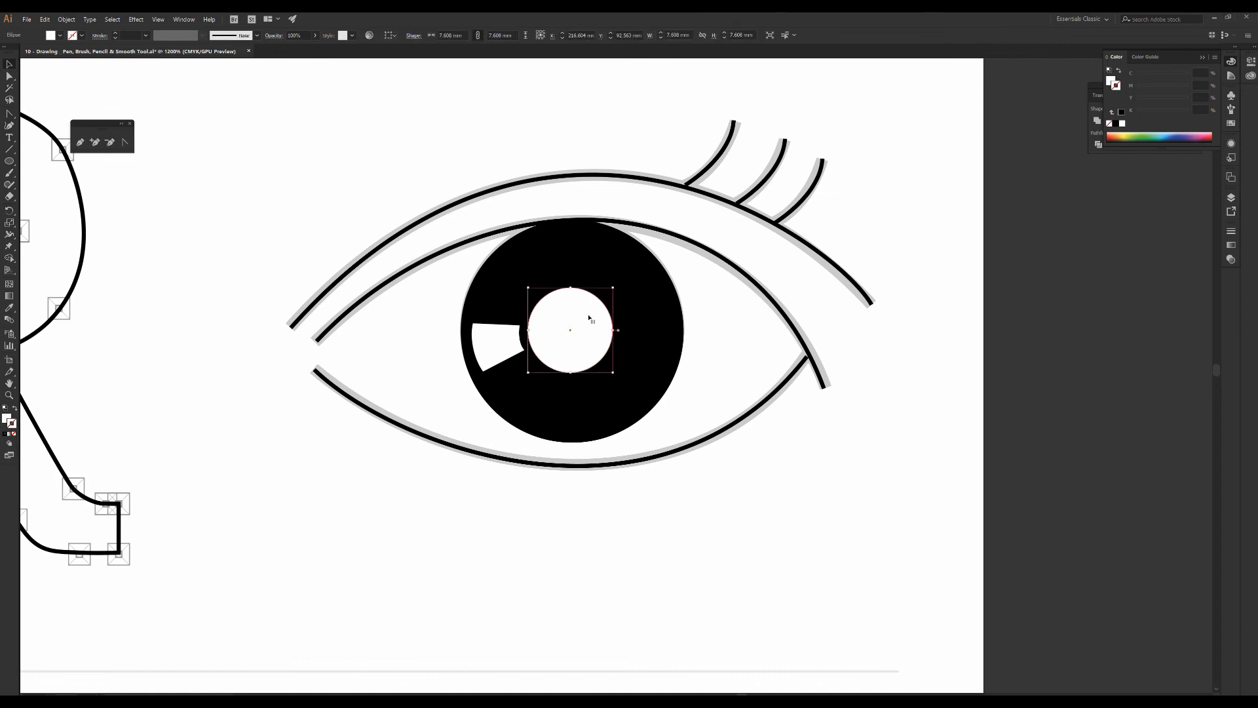
shift+click(631, 313)
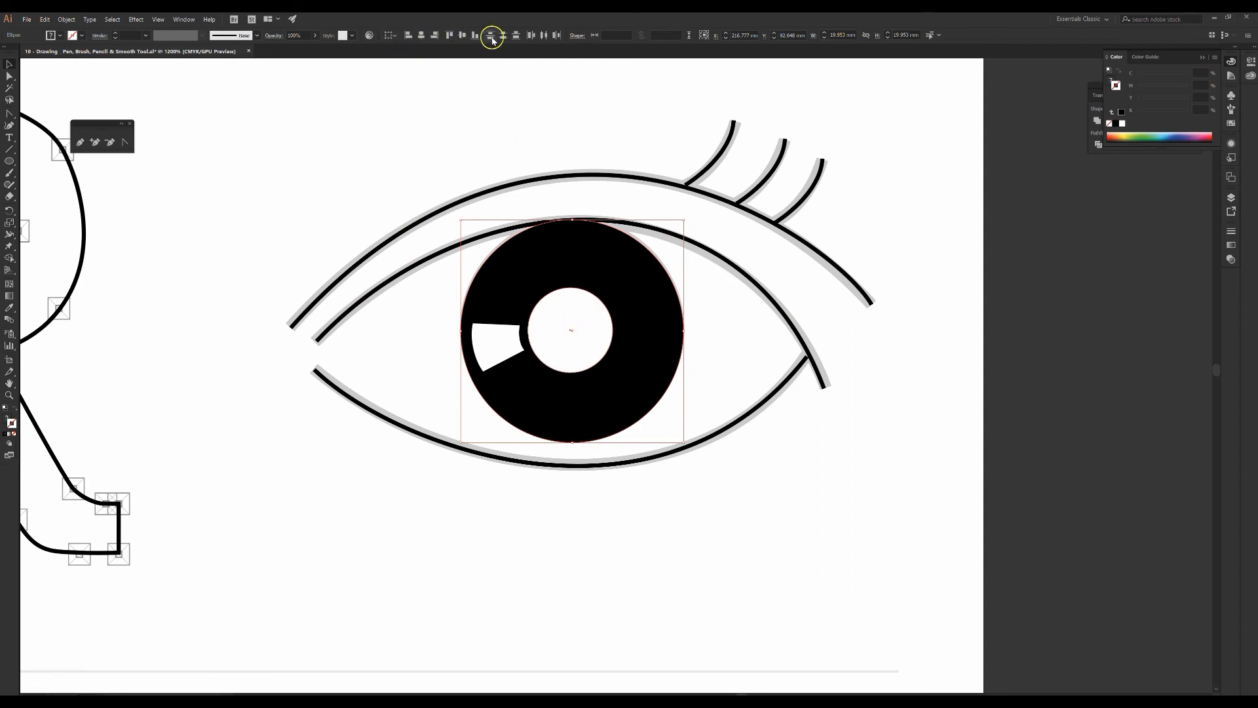
click(423, 37)
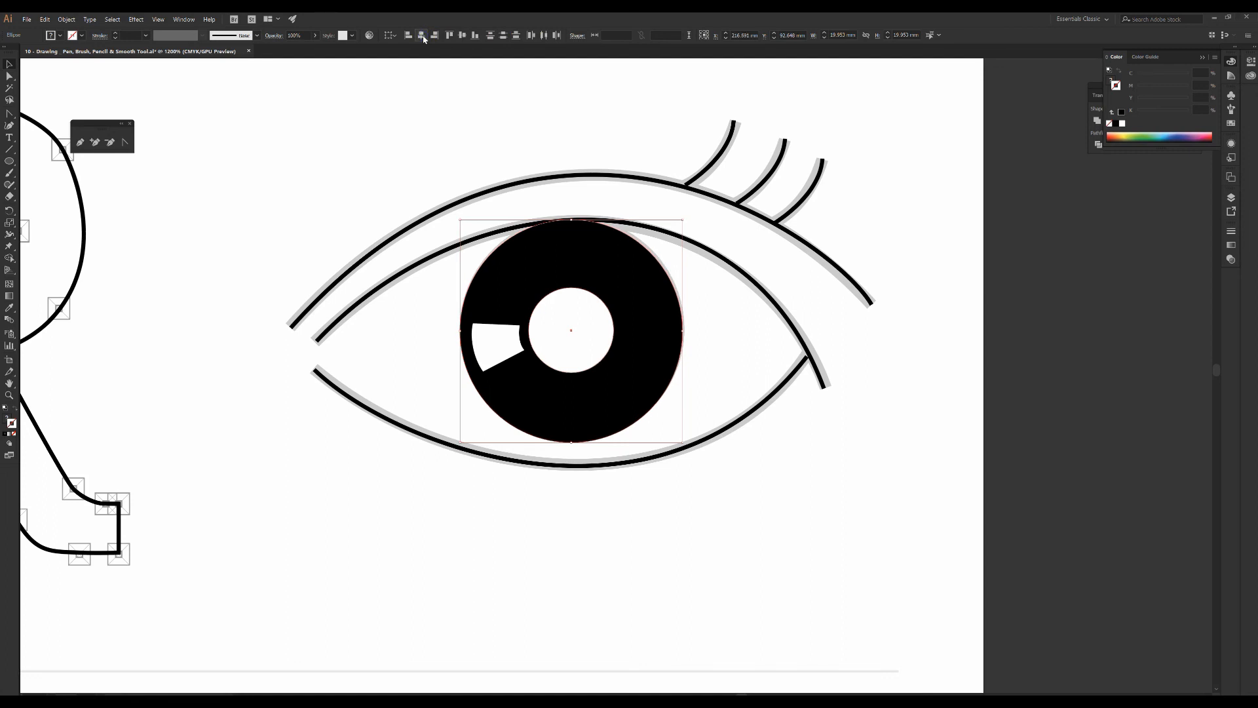
click(463, 37)
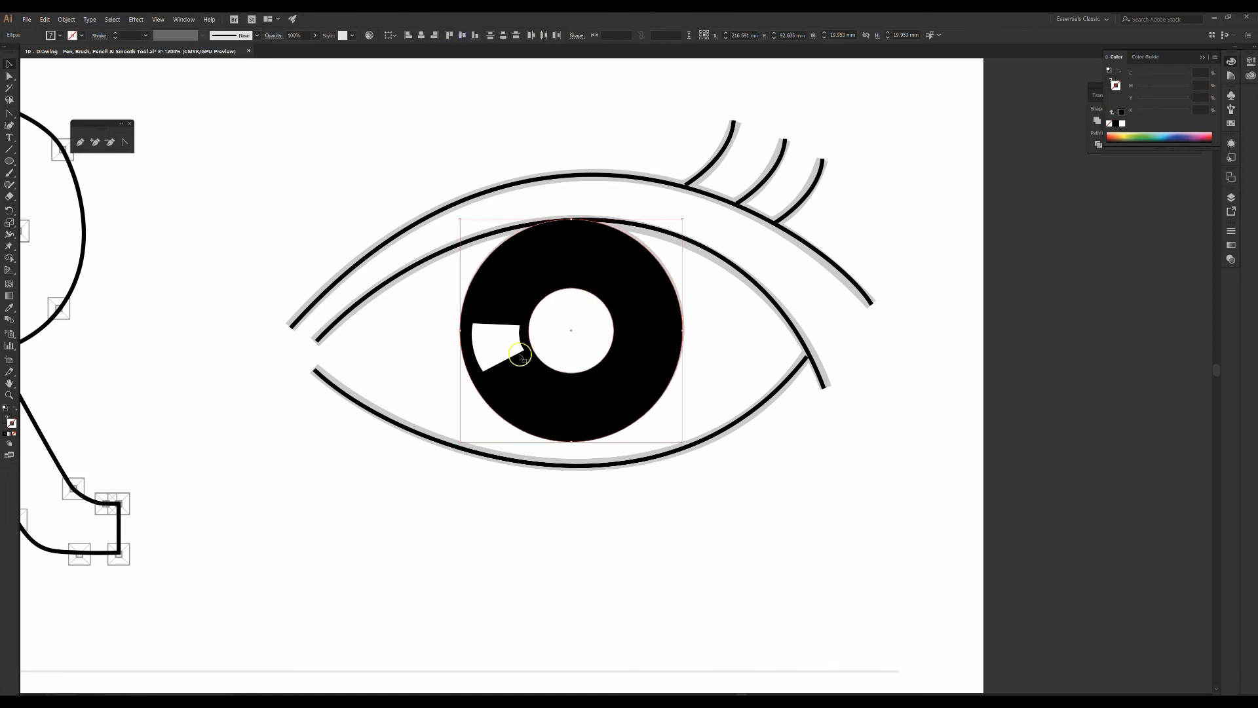
click(553, 505)
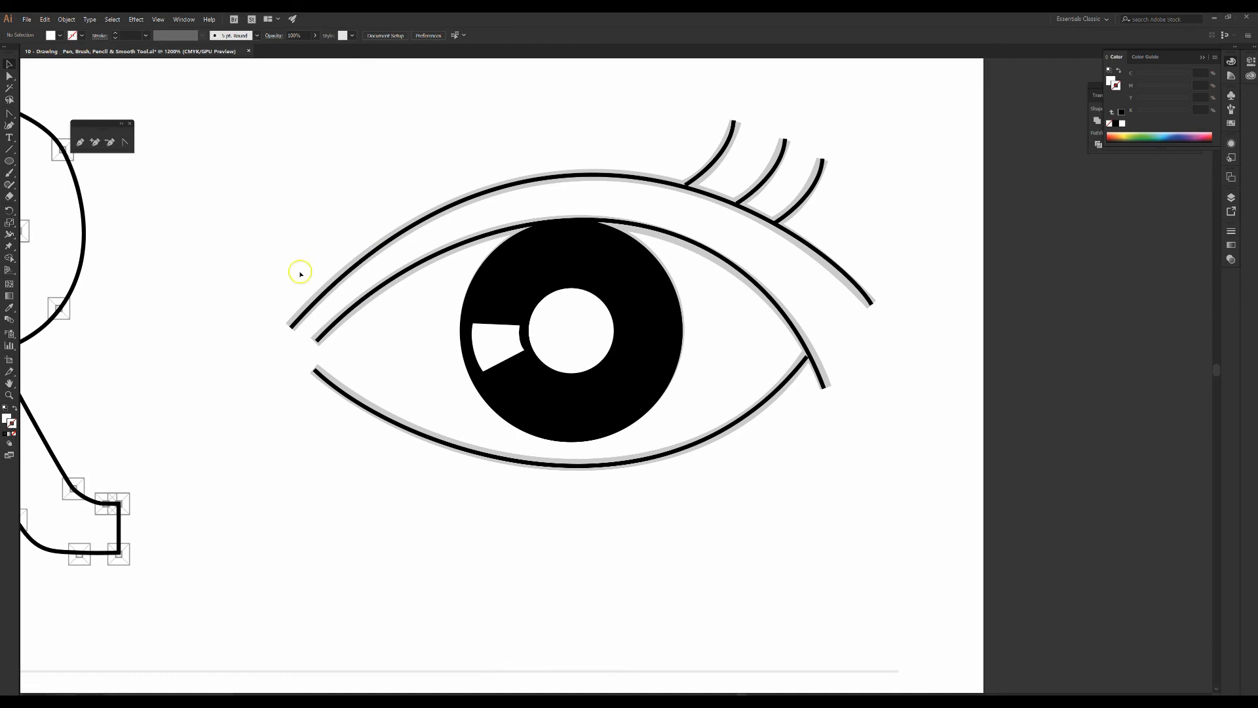
- Apply the variable width profile that tapers at both ends to the three long eyelid curves
click(326, 290)
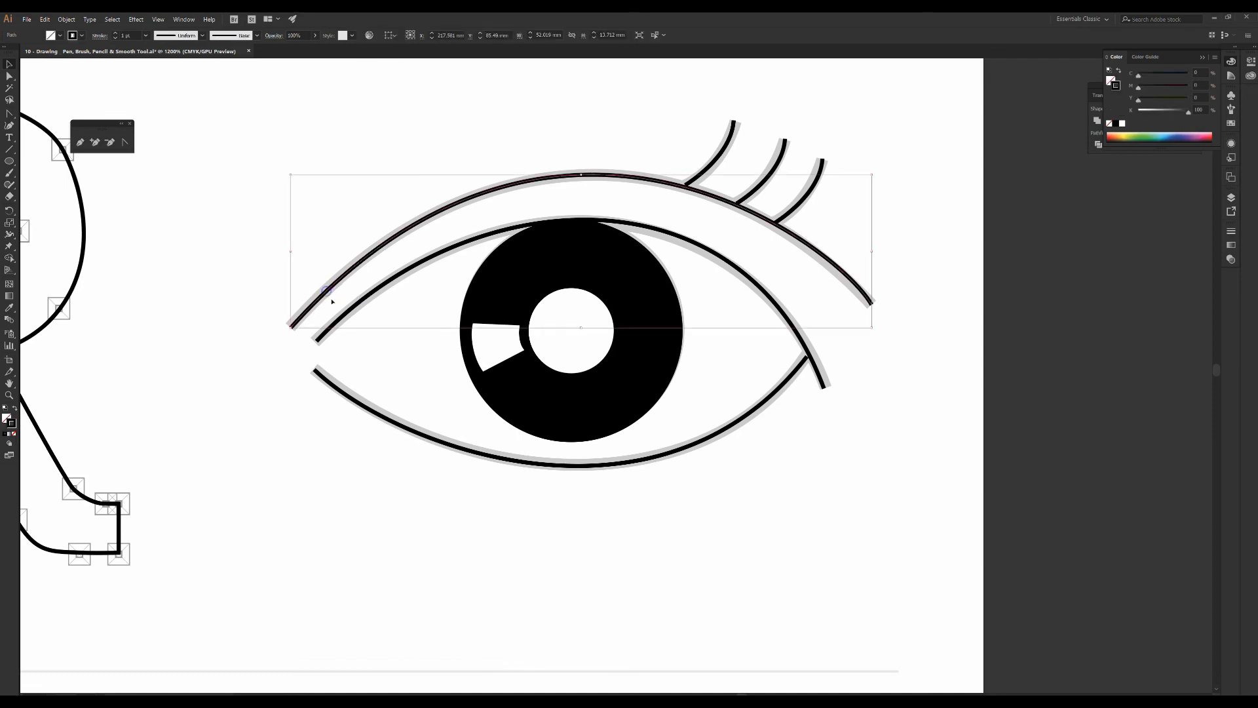
shift+click(349, 313)
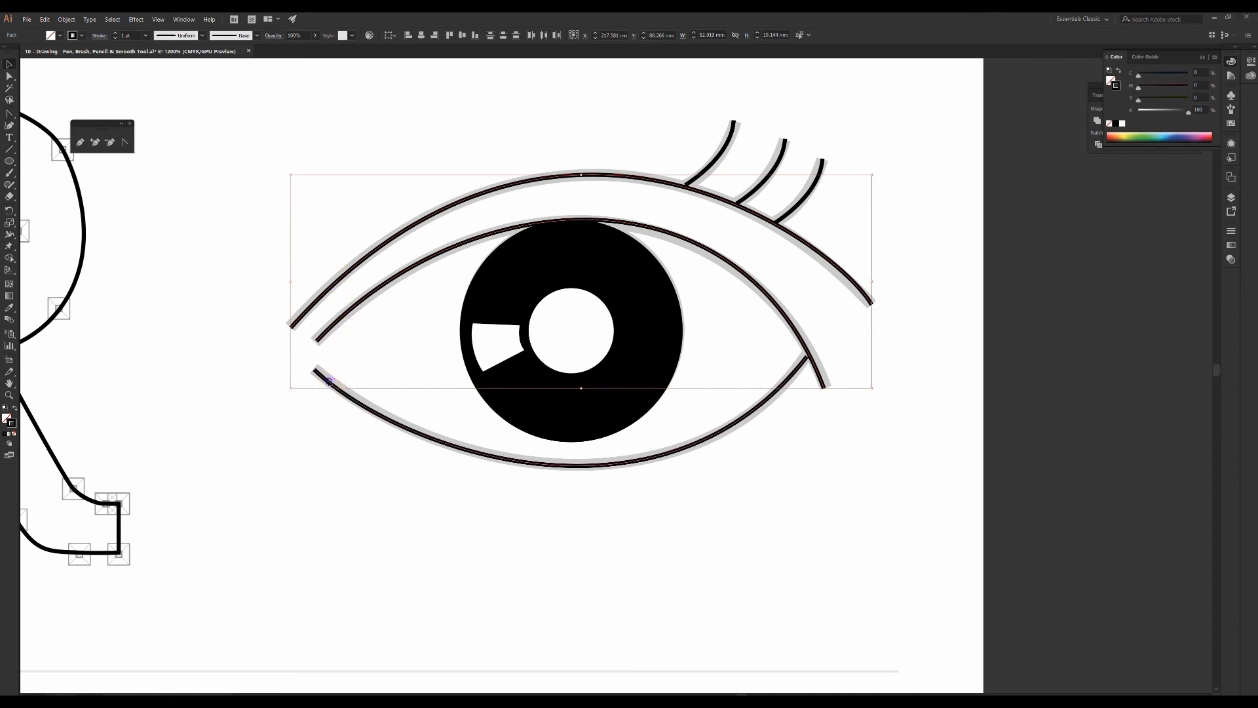
shift+click(331, 380)
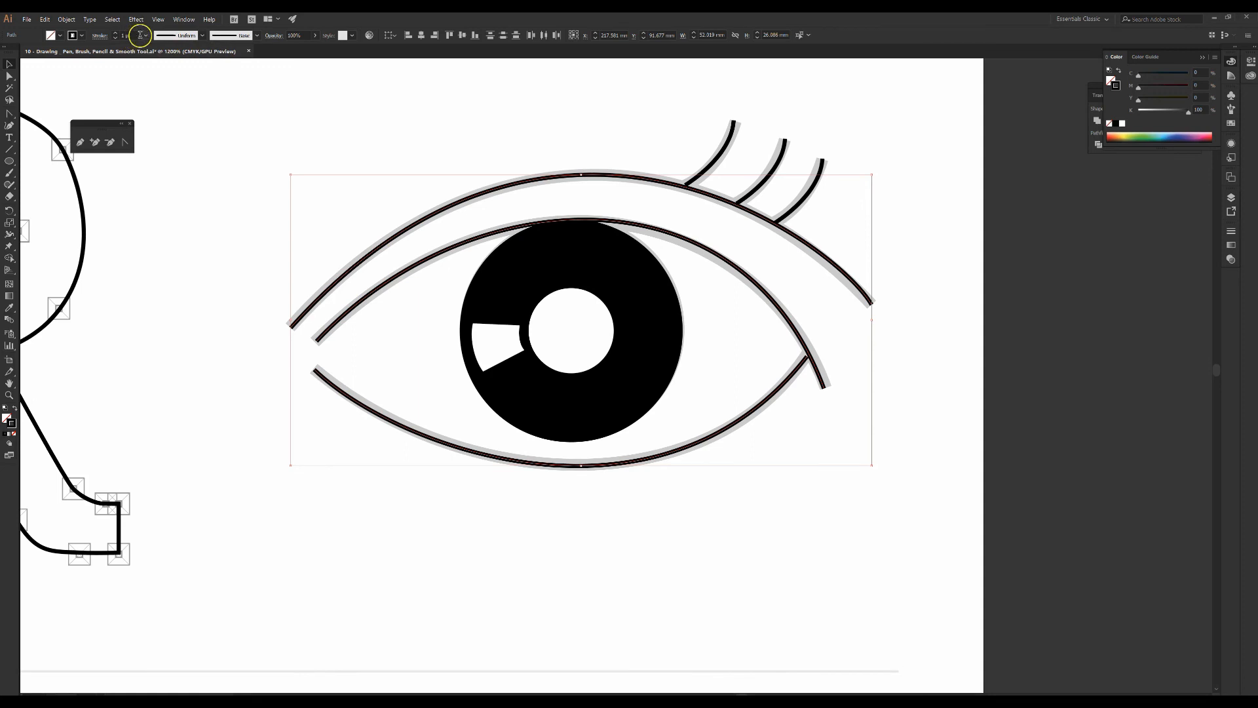
click(204, 38)
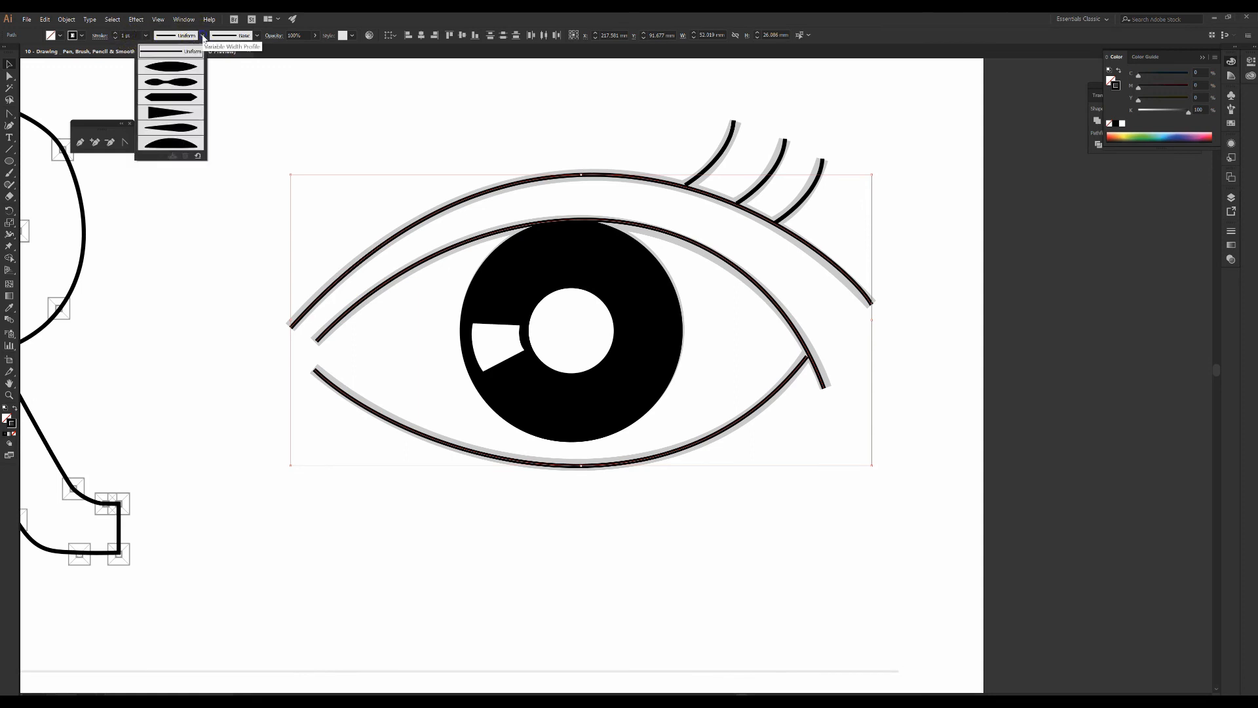
click(177, 68)
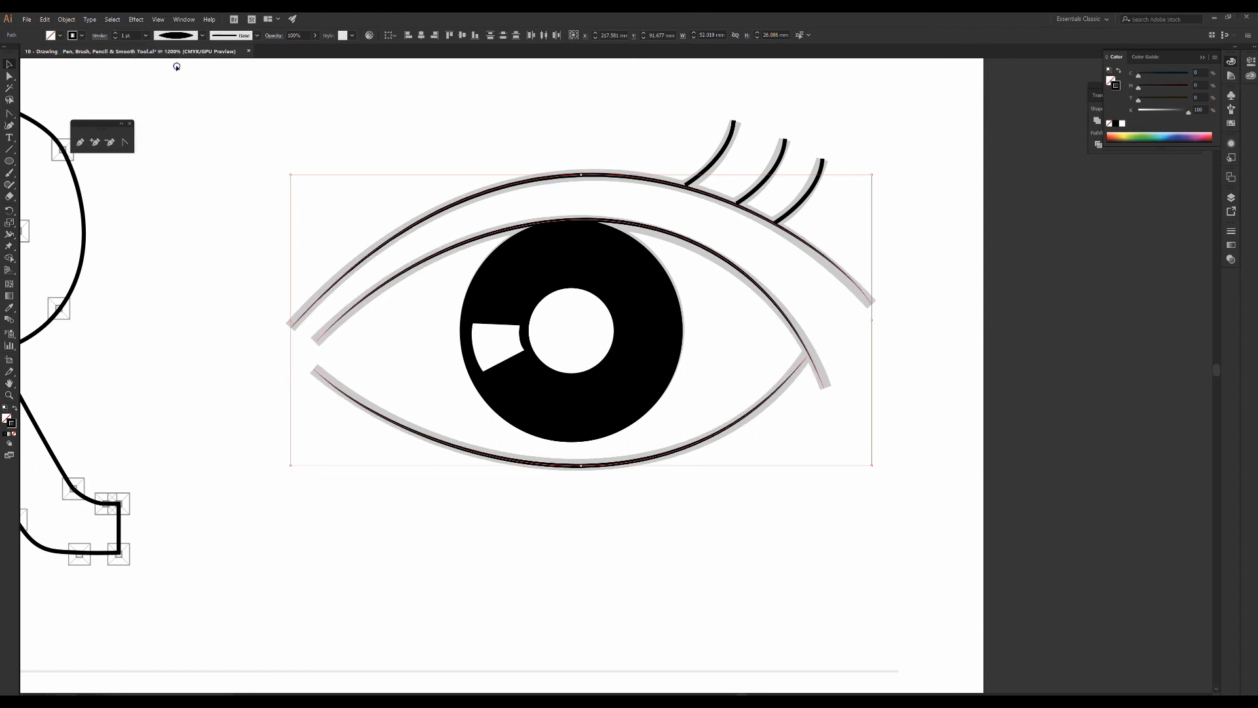
click(263, 254)
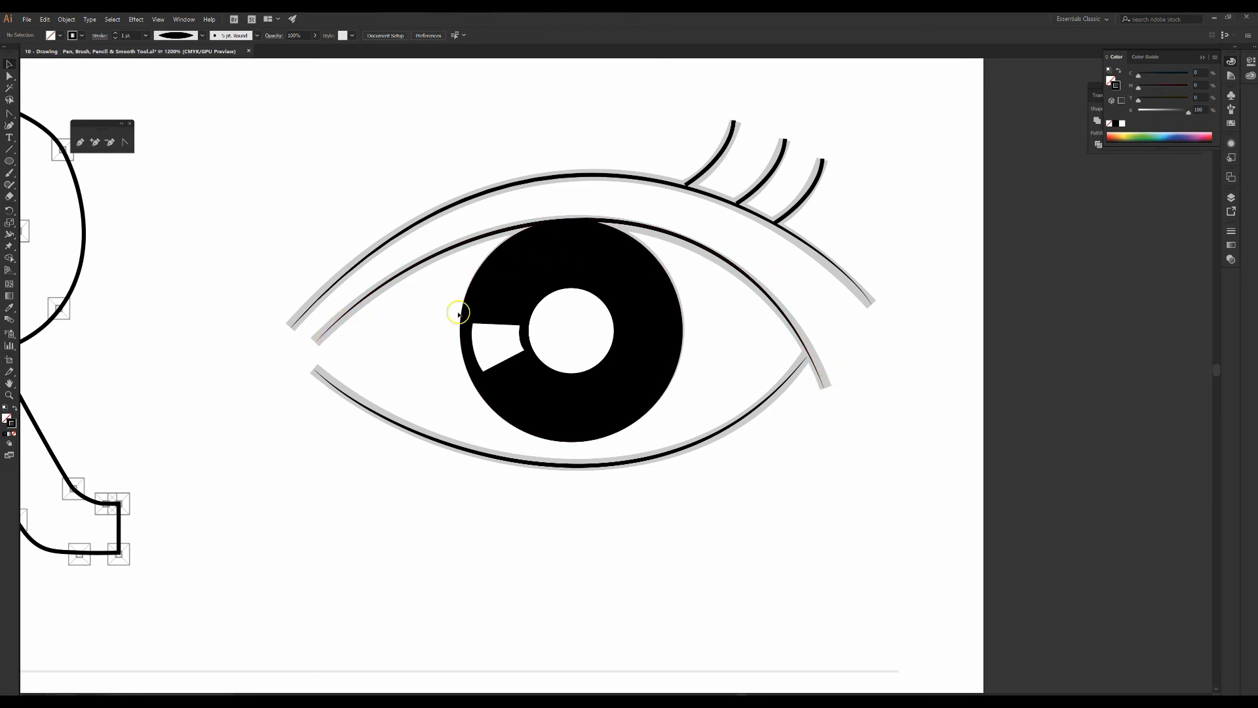
- Set the stroke weight of the three eyelid curves to 6 pt and deselect them
drag(381, 427, 380, 426)
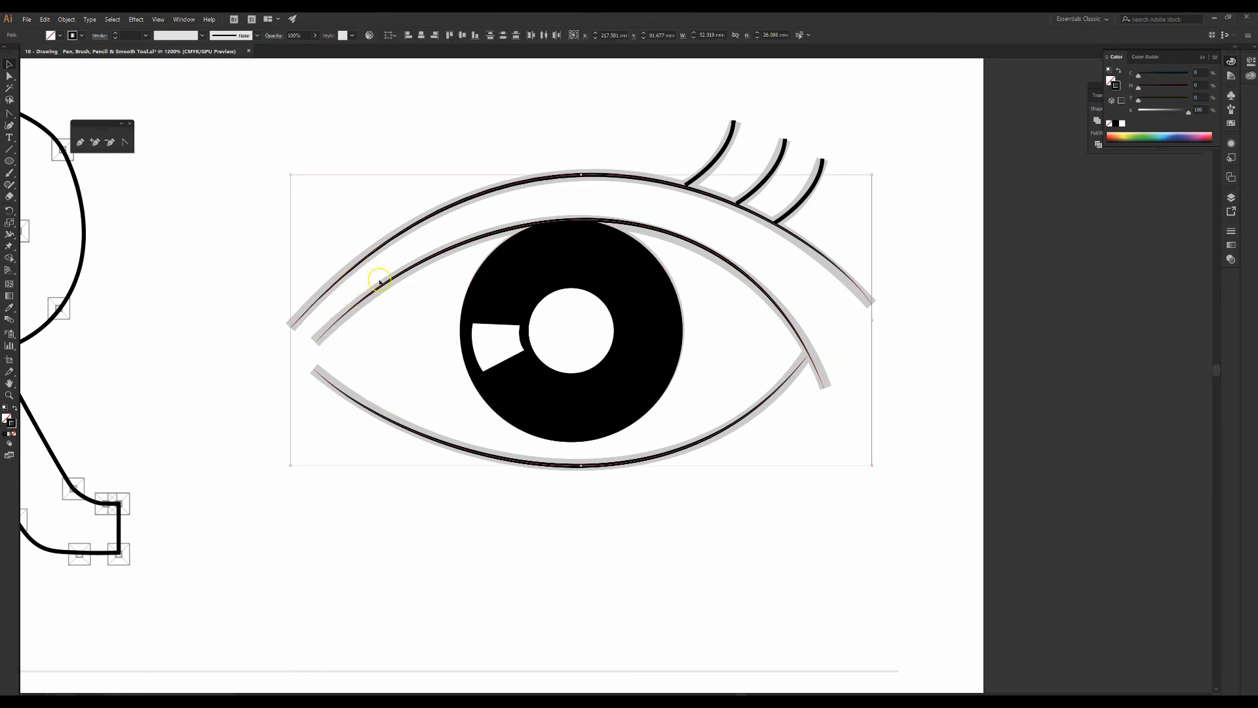
click(116, 33)
click(116, 33)
click(115, 32)
click(115, 33)
click(115, 33)
click(116, 33)
click(116, 33)
click(115, 32)
click(174, 252)
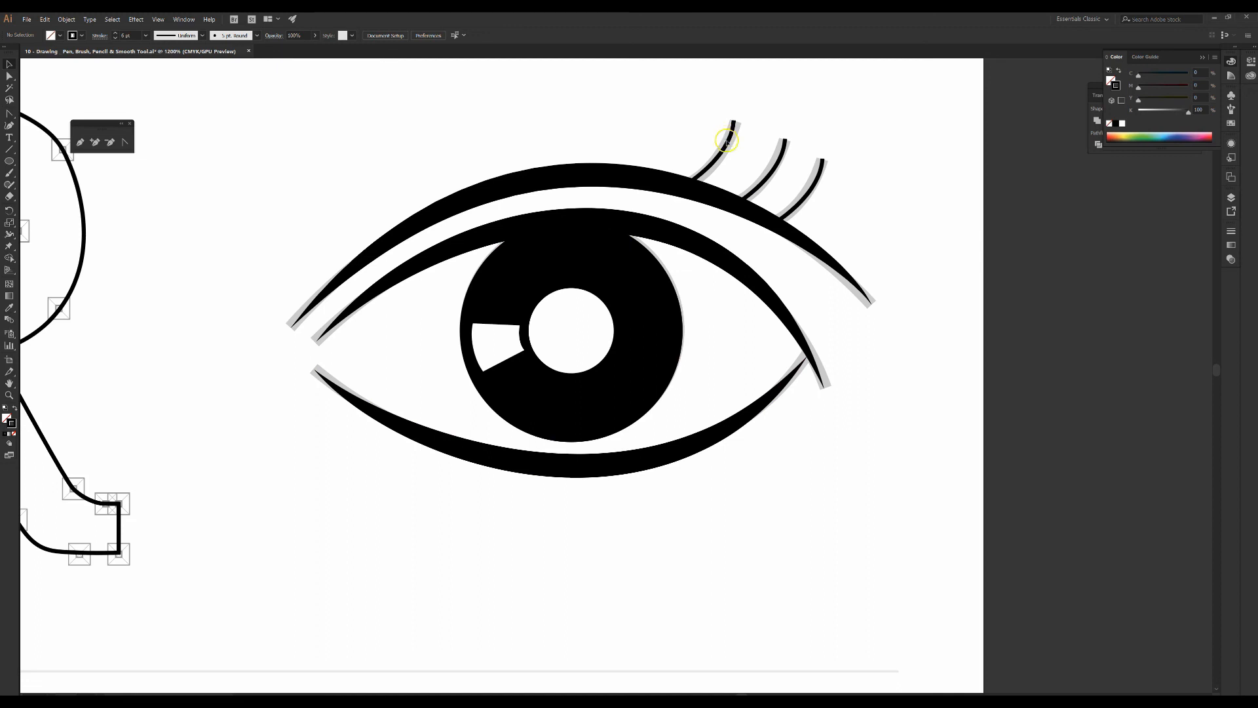
- Apply Width Profile 4 to the three eyelashes so they taper toward their tips
drag(829, 181, 829, 181)
click(184, 38)
click(203, 35)
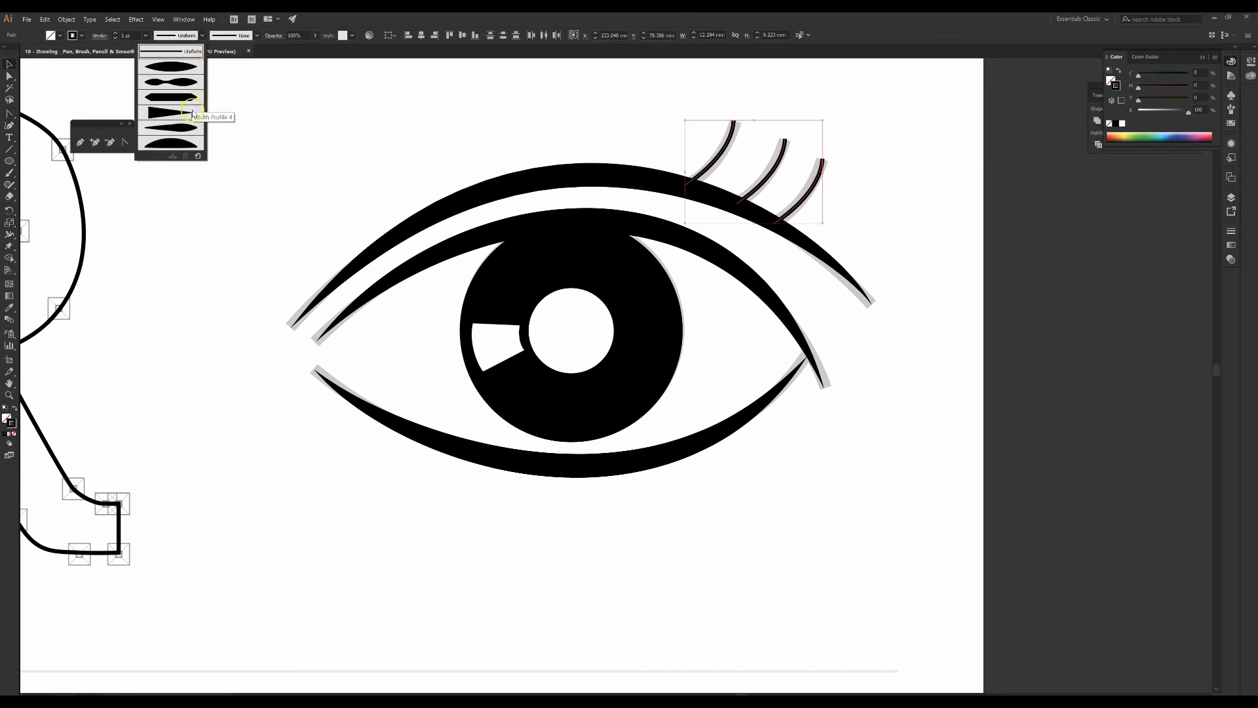
click(192, 113)
click(639, 141)
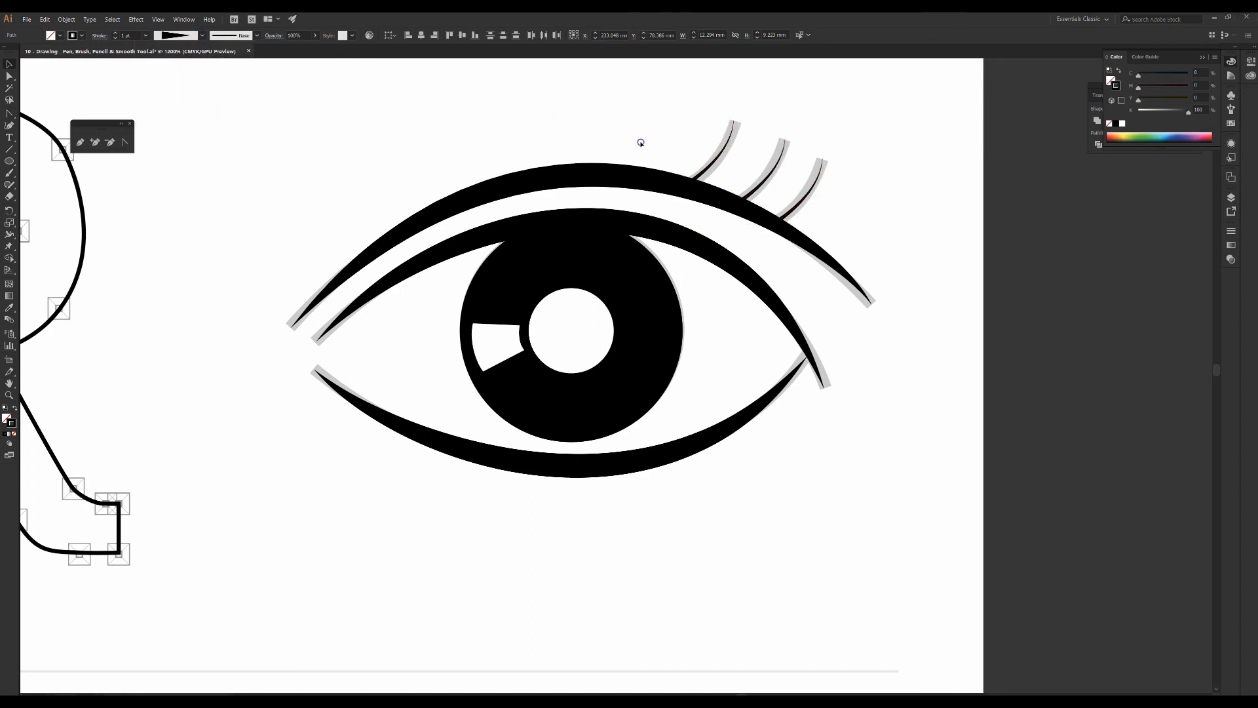
- Set the stroke weight of the three eyelashes to 5 pt and deselect them
drag(707, 108, 832, 186)
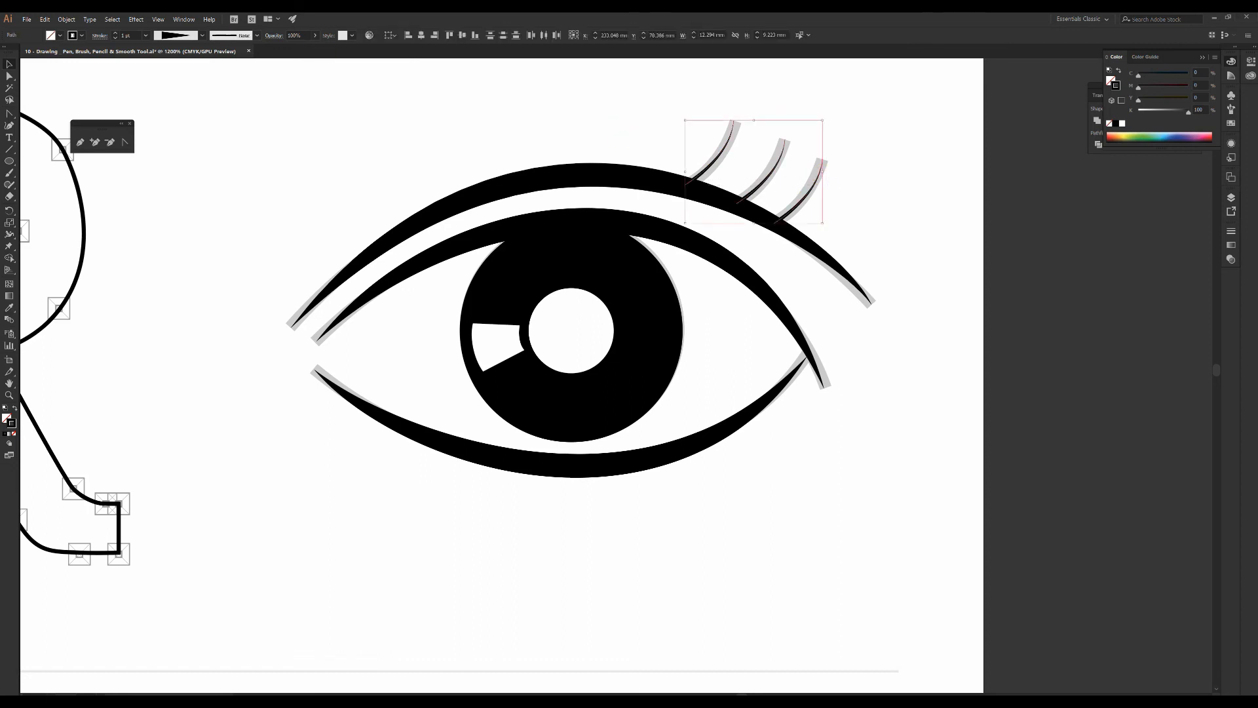
click(115, 32)
click(116, 33)
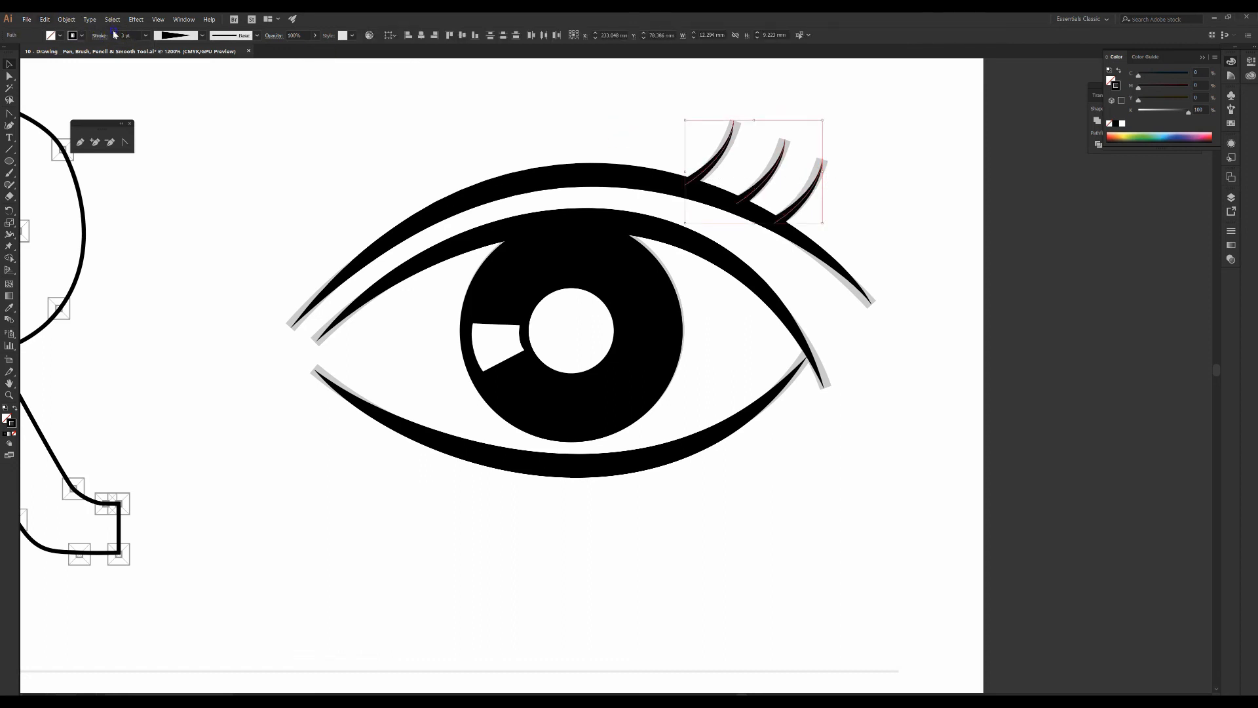
click(115, 33)
click(115, 32)
click(234, 115)
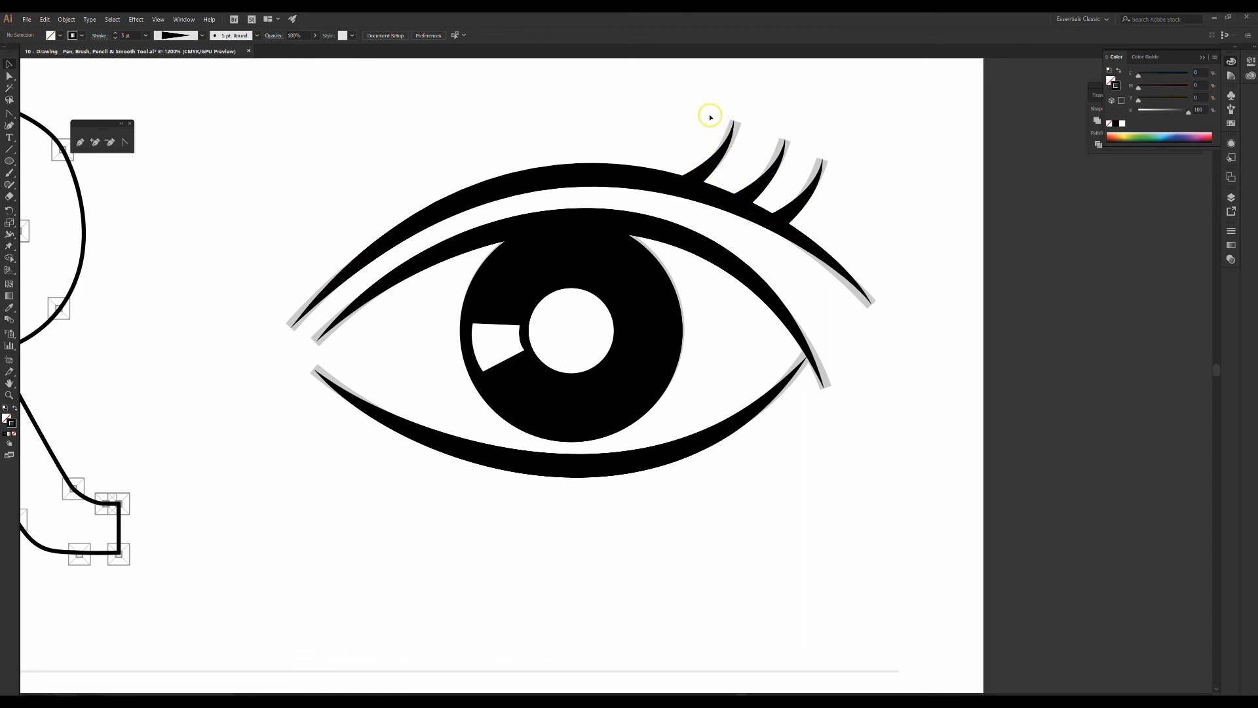
- Show the full stroke options for the first eyelash and flip its width profile along the path
click(827, 178)
click(742, 152)
click(742, 116)
click(727, 150)
click(1231, 230)
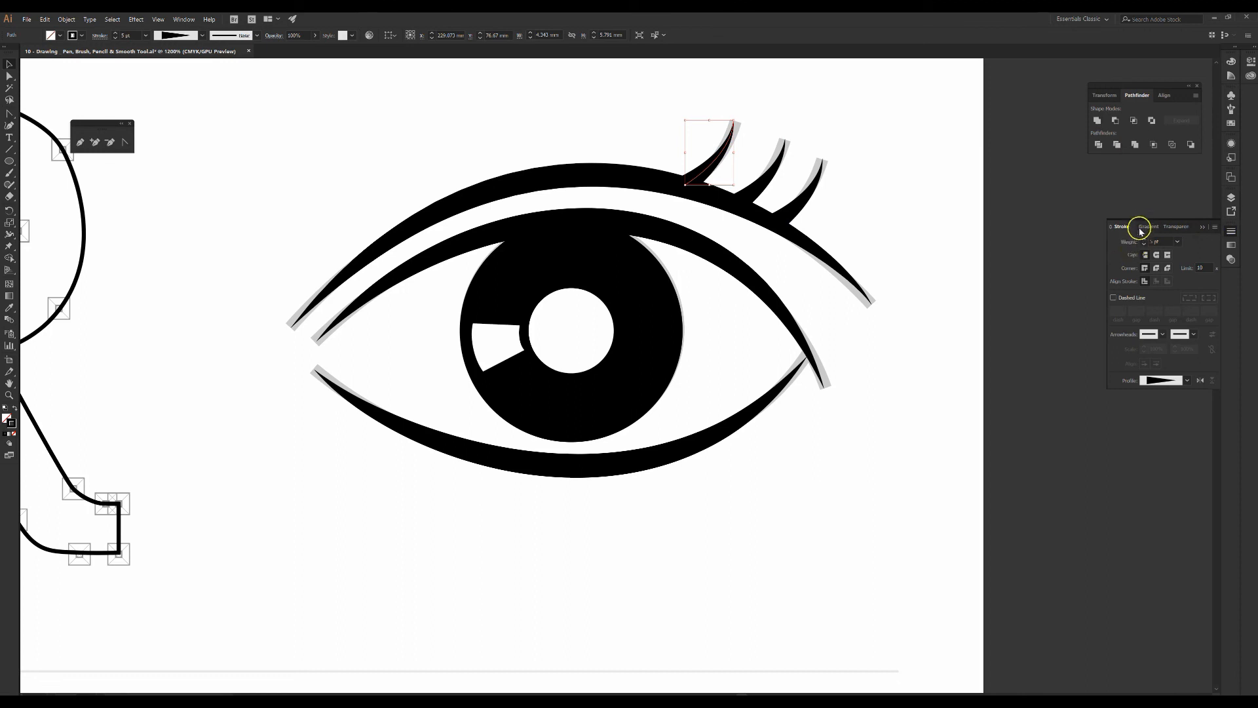
click(1112, 227)
click(1111, 227)
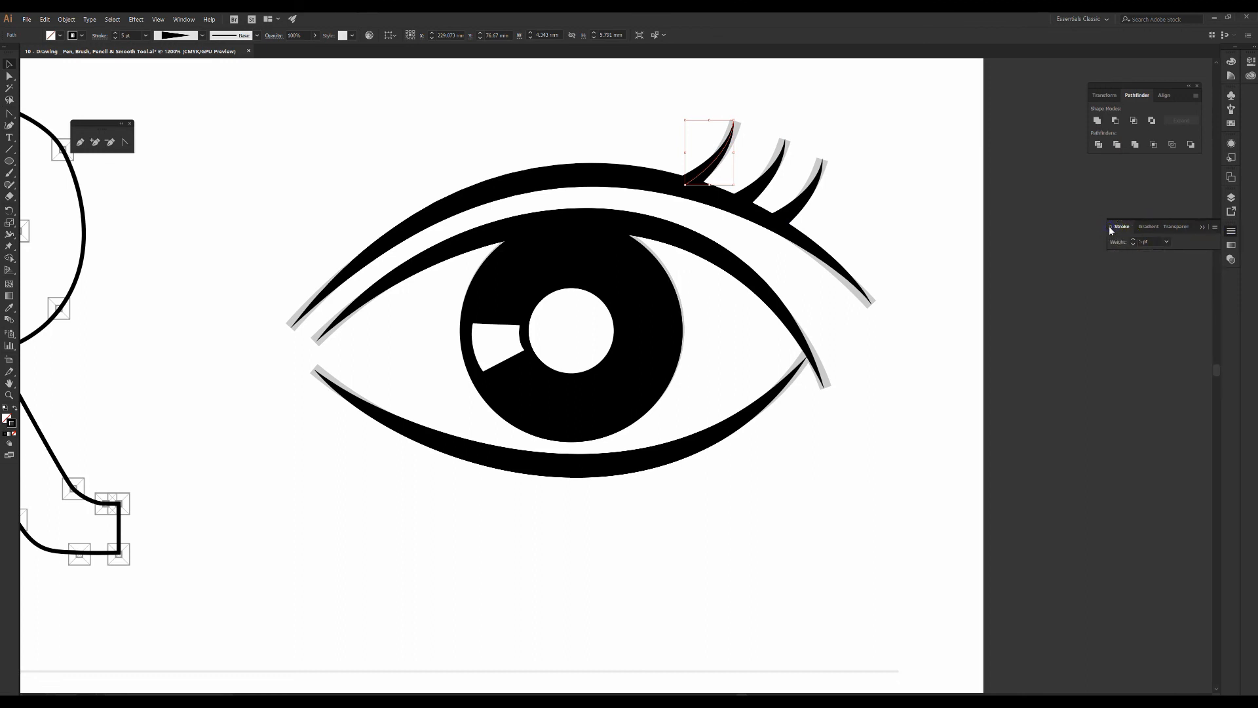
click(1110, 227)
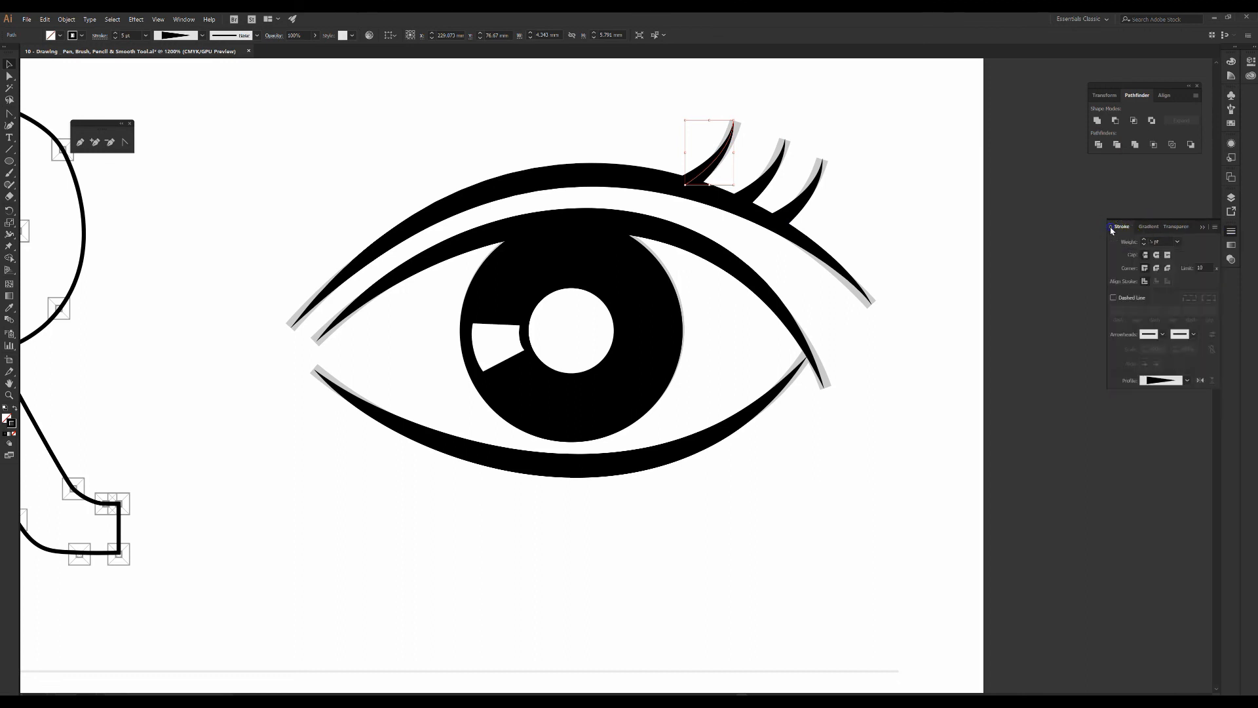
click(1111, 228)
click(1187, 381)
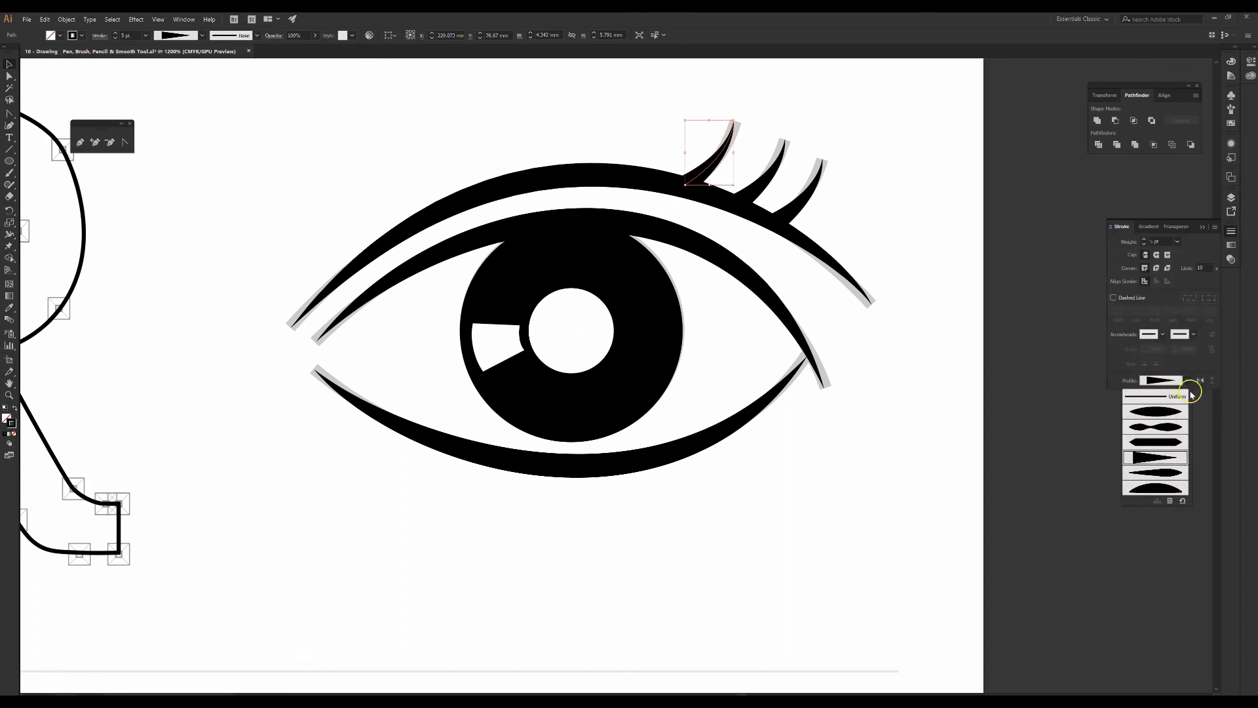
click(1193, 394)
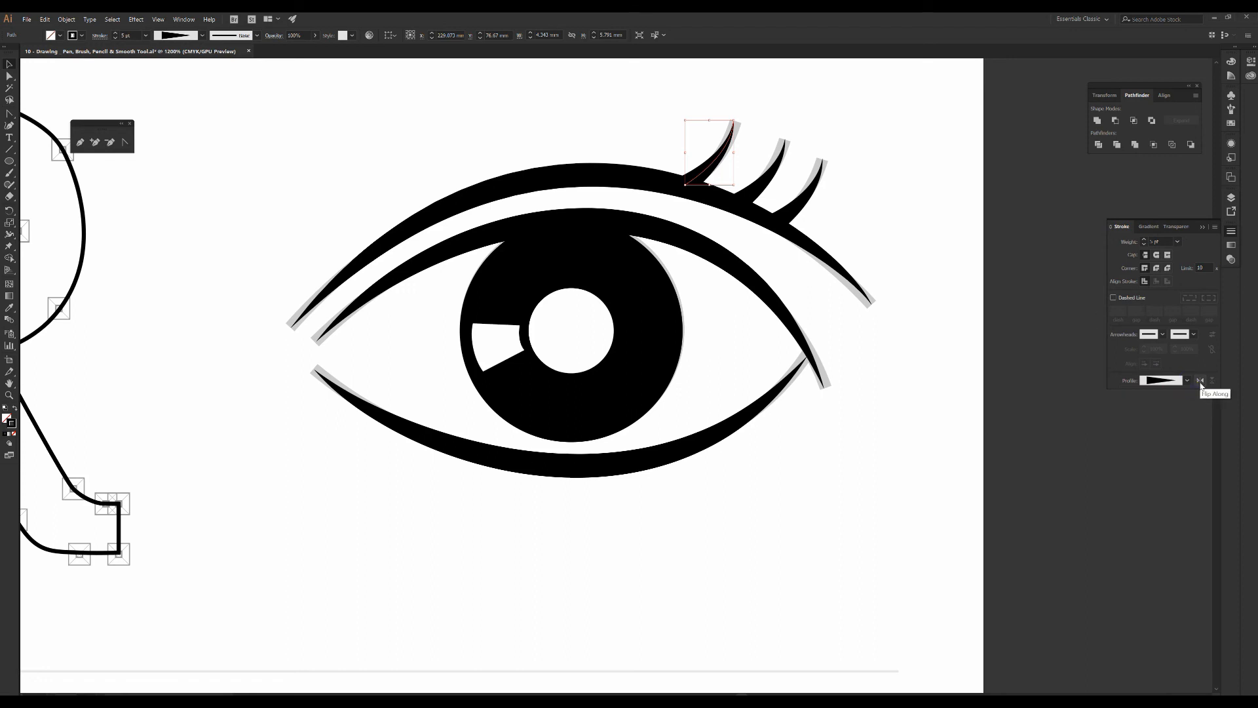
click(1201, 380)
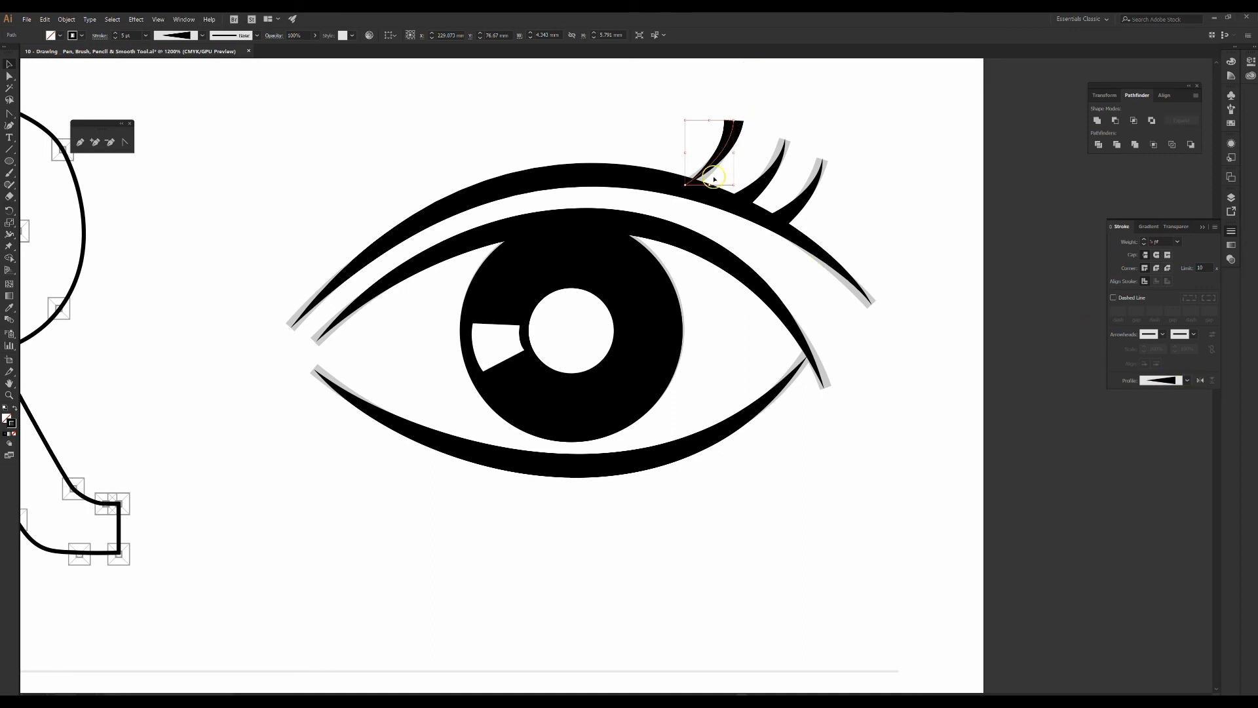
- Flip the first eyelash's width profile back so it tapers toward the tip, and deselect it
click(618, 105)
click(728, 143)
click(1200, 381)
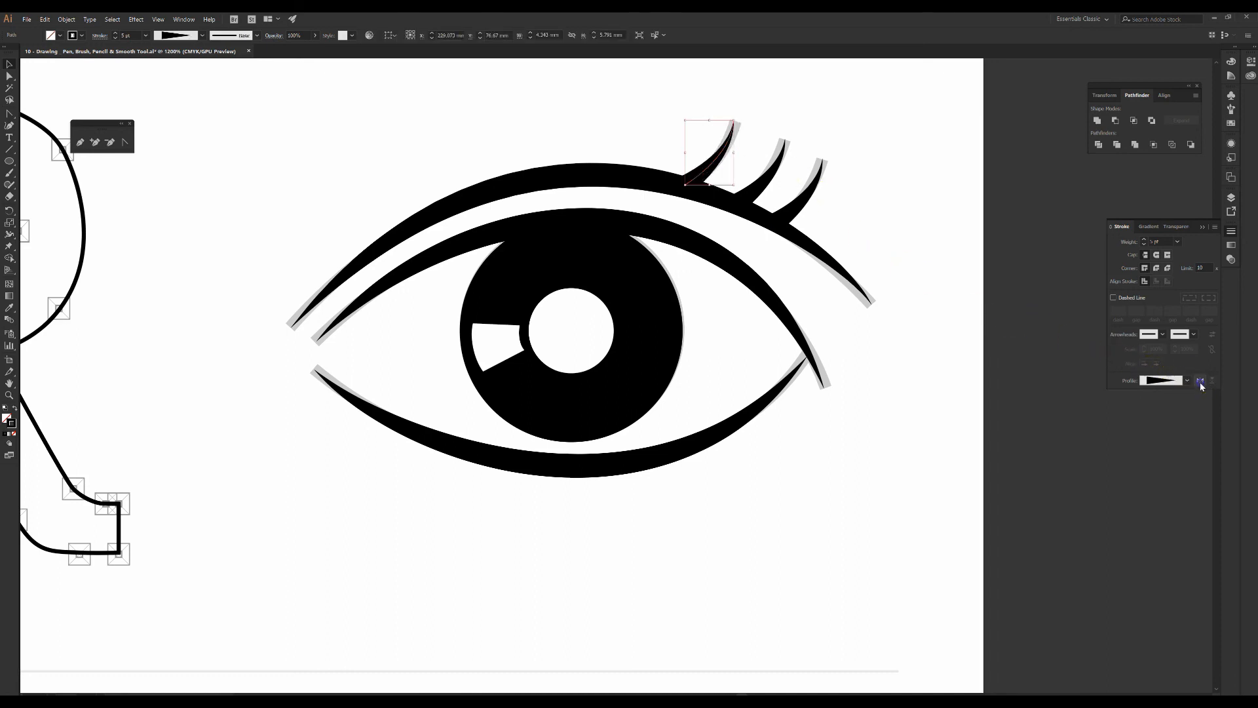
click(957, 418)
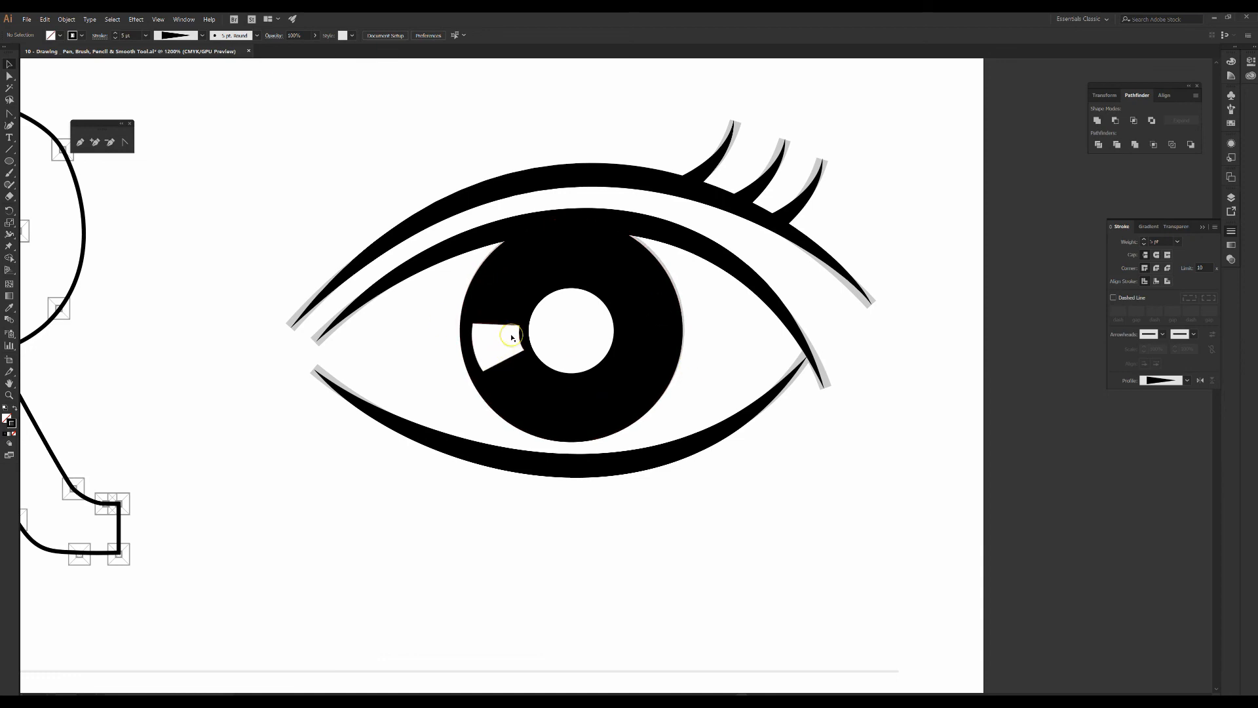
- Review the finished Pen tool exercises on the Episode 10 page and the zigzag, blob, letter R and rose guides on the artboard above
key(ctrl+minus)
key(ctrl+minus)
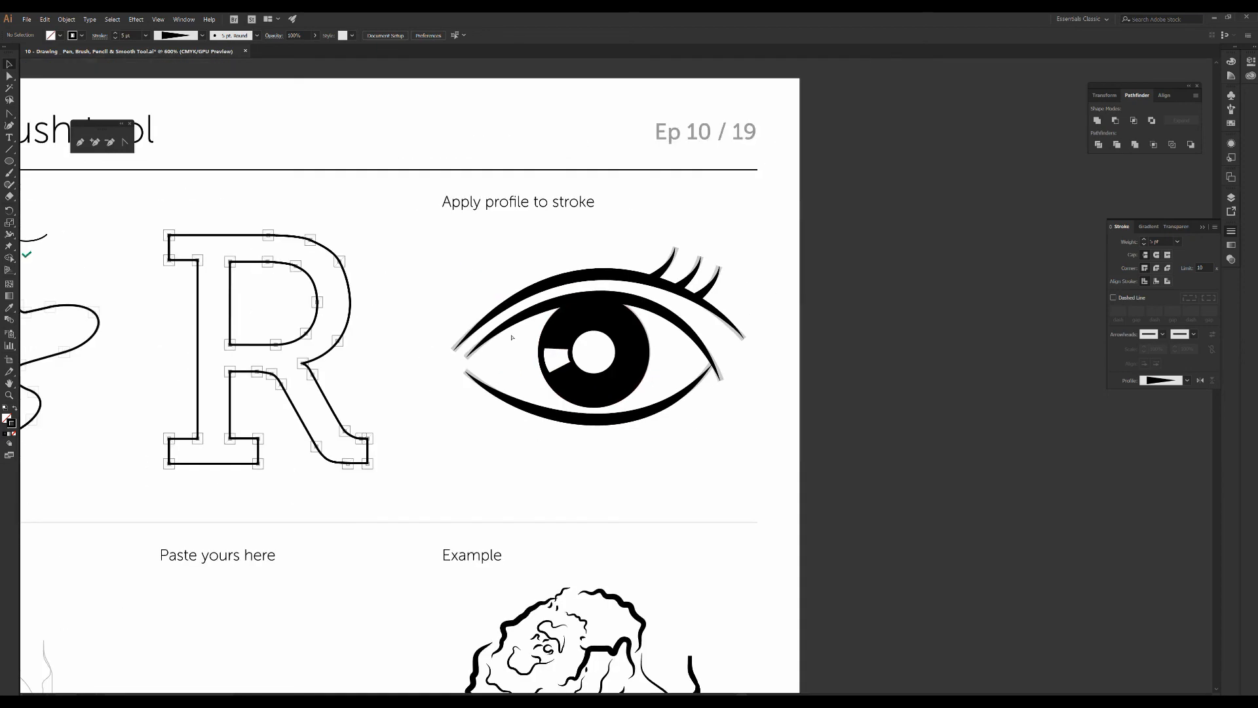
drag(629, 348, 918, 332)
key(ctrl+minus)
key(ctrl+minus)
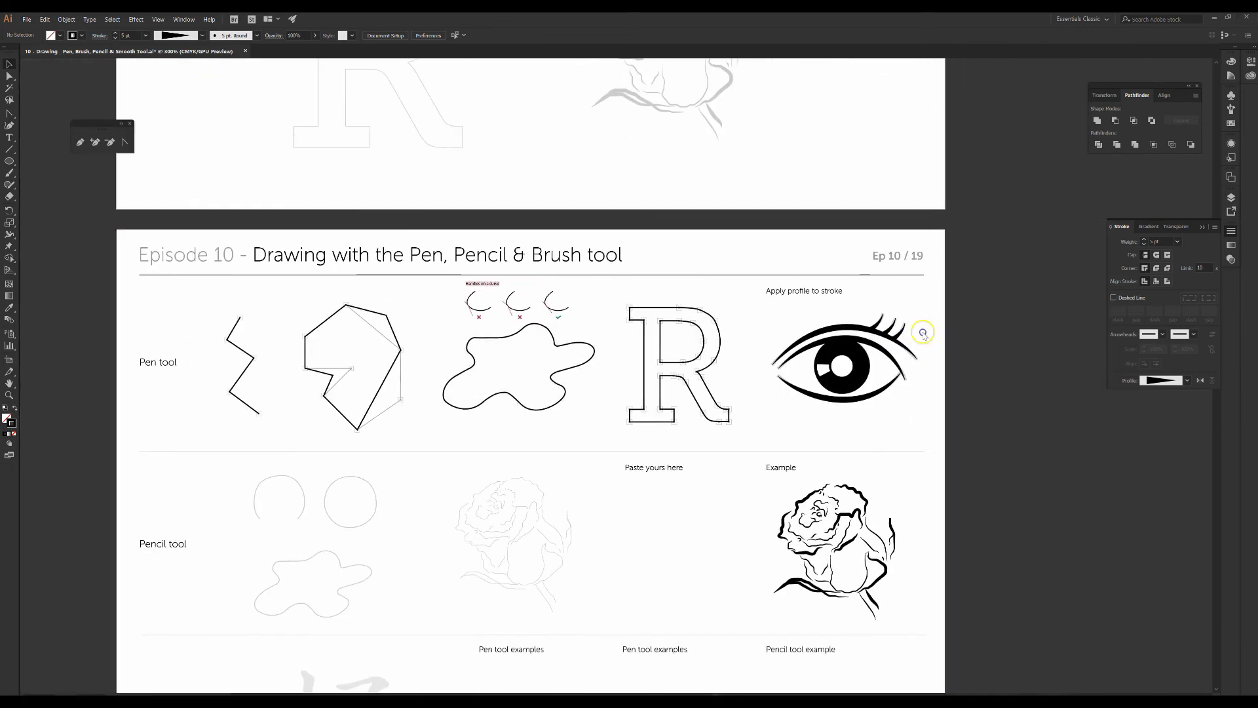
drag(831, 327, 872, 580)
drag(792, 395, 779, 507)
drag(459, 406, 485, 397)
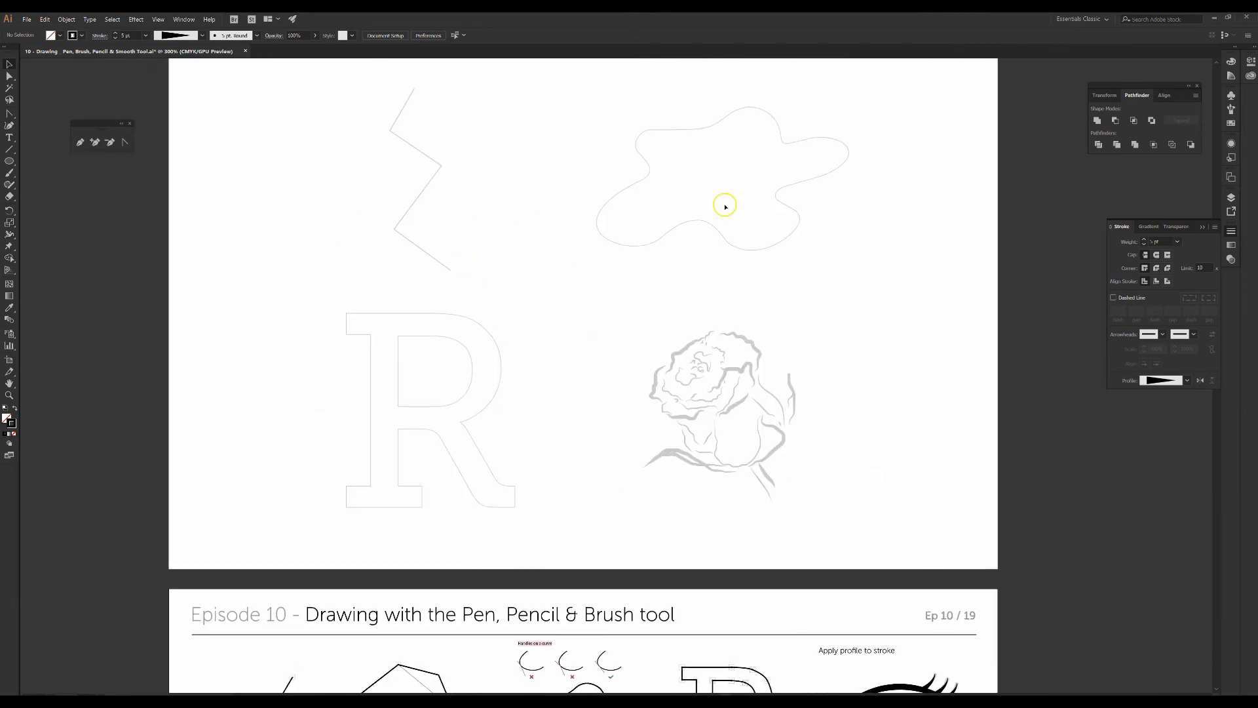
drag(545, 470, 530, 315)
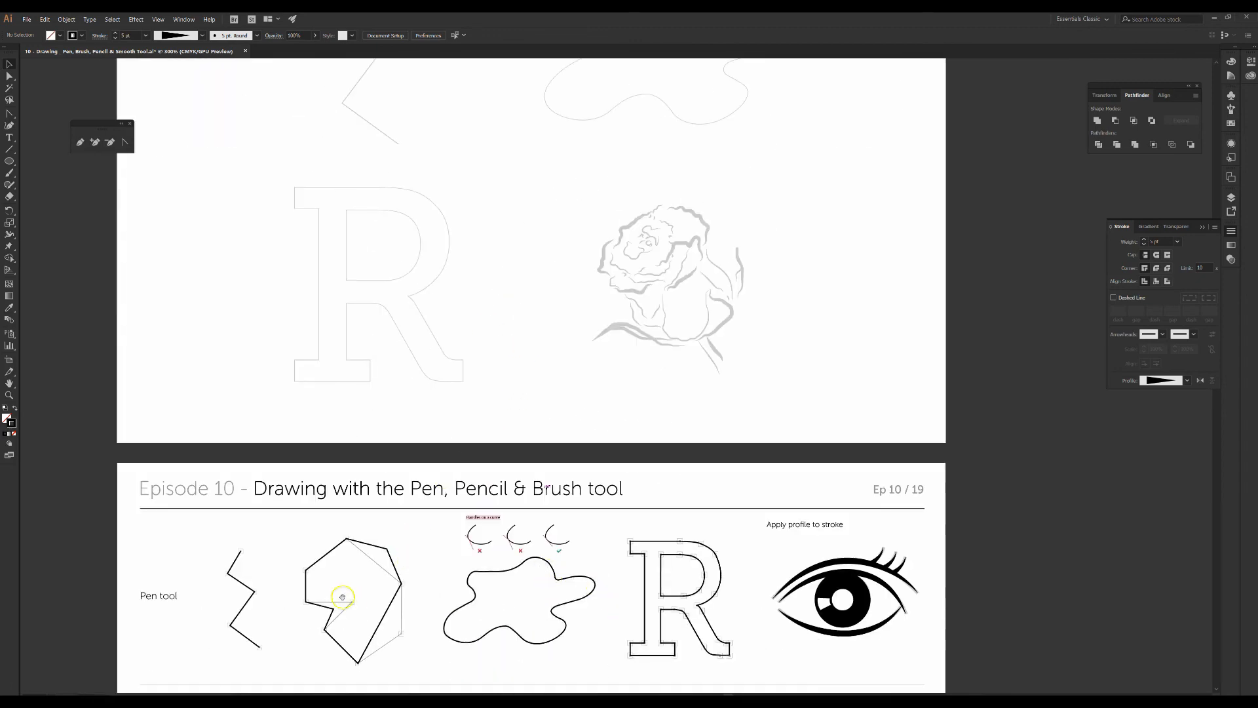
- Look over the remaining Pencil tool and Brush tool exercises on the Episode 10 page, alongside the practice artboard above it
drag(428, 336, 428, 515)
drag(381, 369, 463, 101)
drag(529, 299, 431, 110)
drag(406, 354, 403, 221)
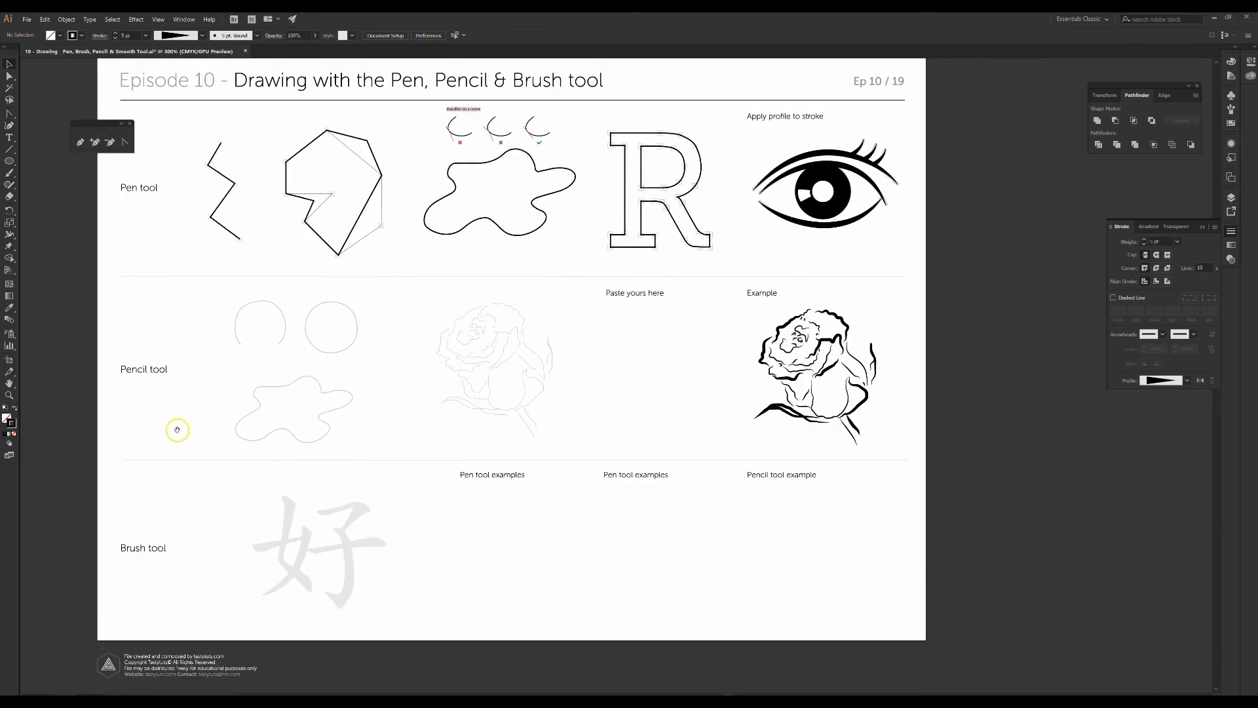
scroll(313, 461, up, 2)
scroll(313, 461, up, 3)
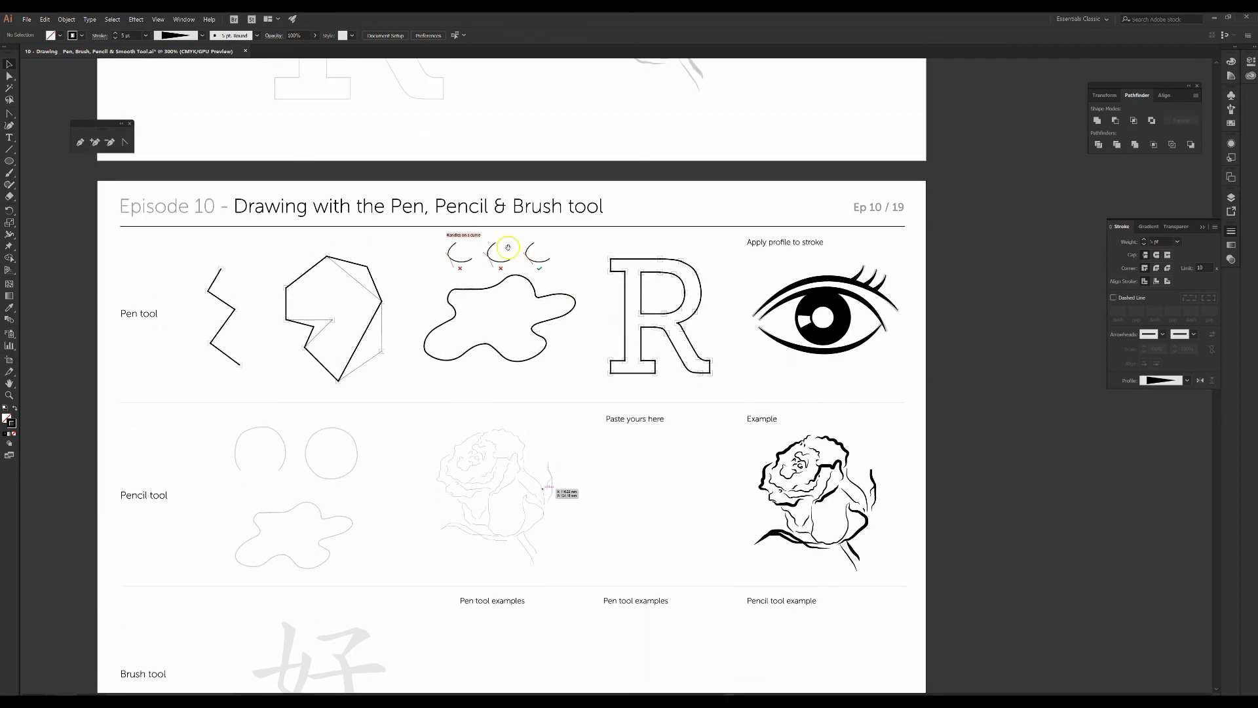
scroll(845, 335, up, 10)
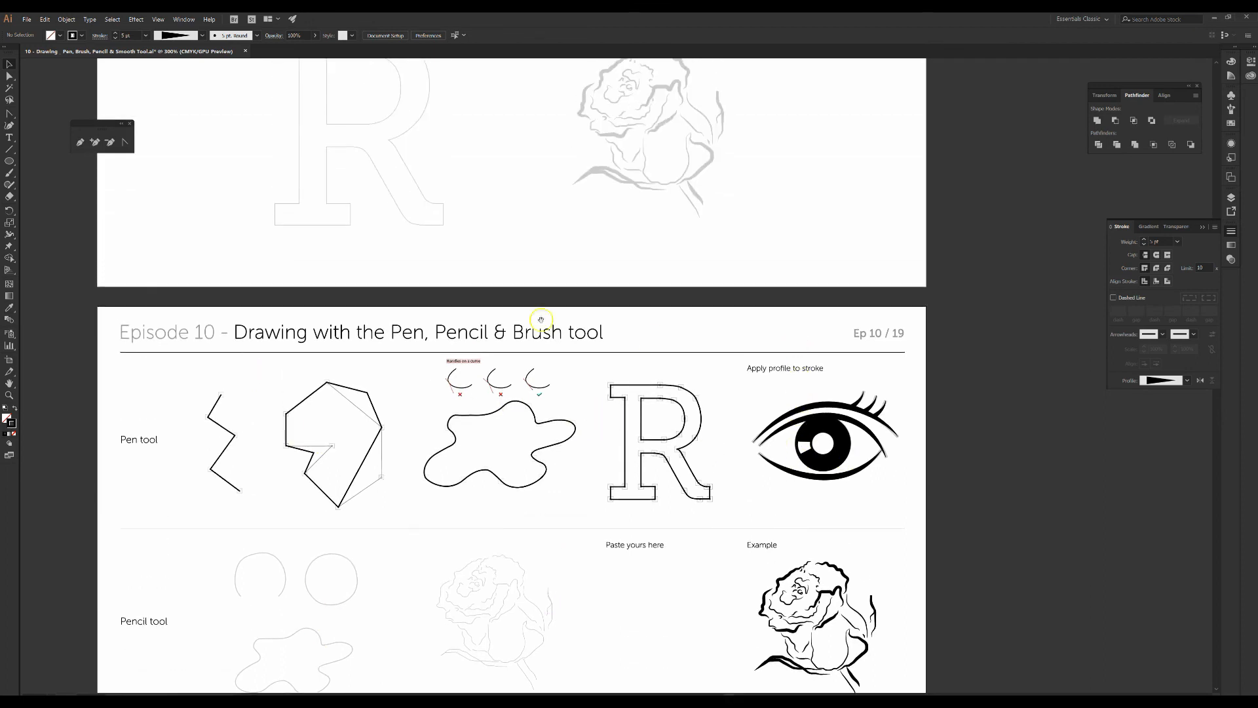
scroll(413, 282, down, 2)
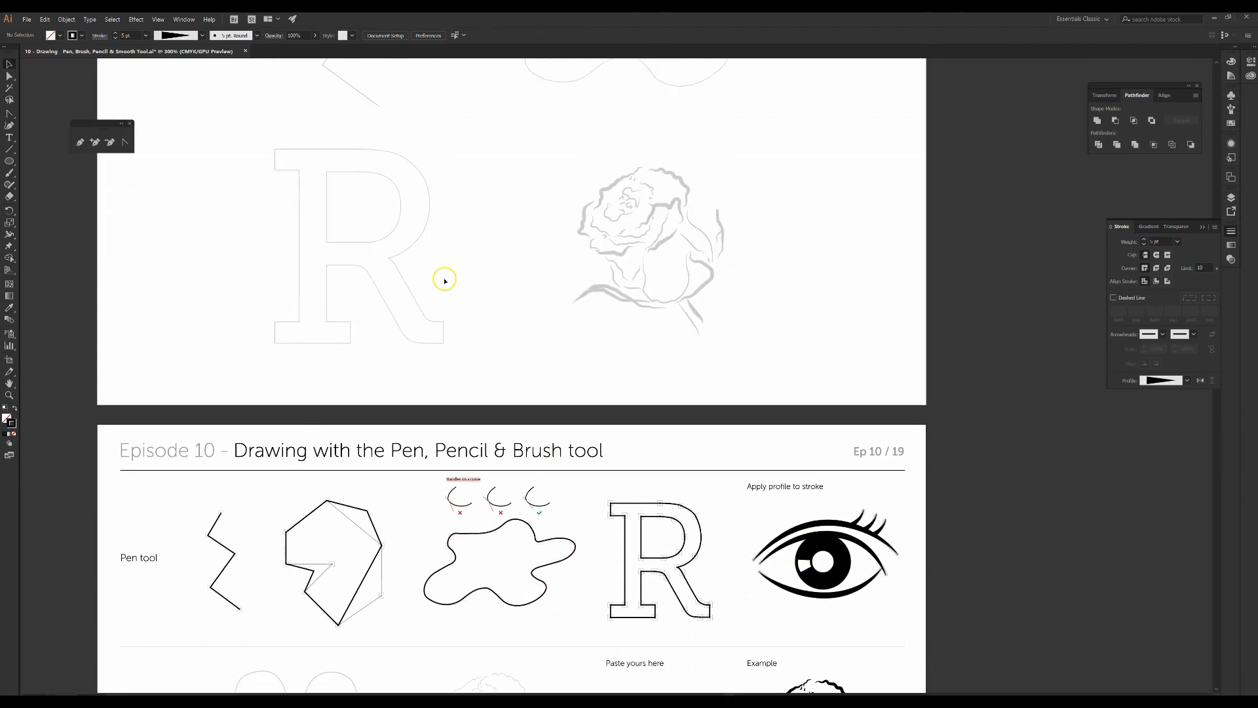
scroll(354, 472, down, 6)
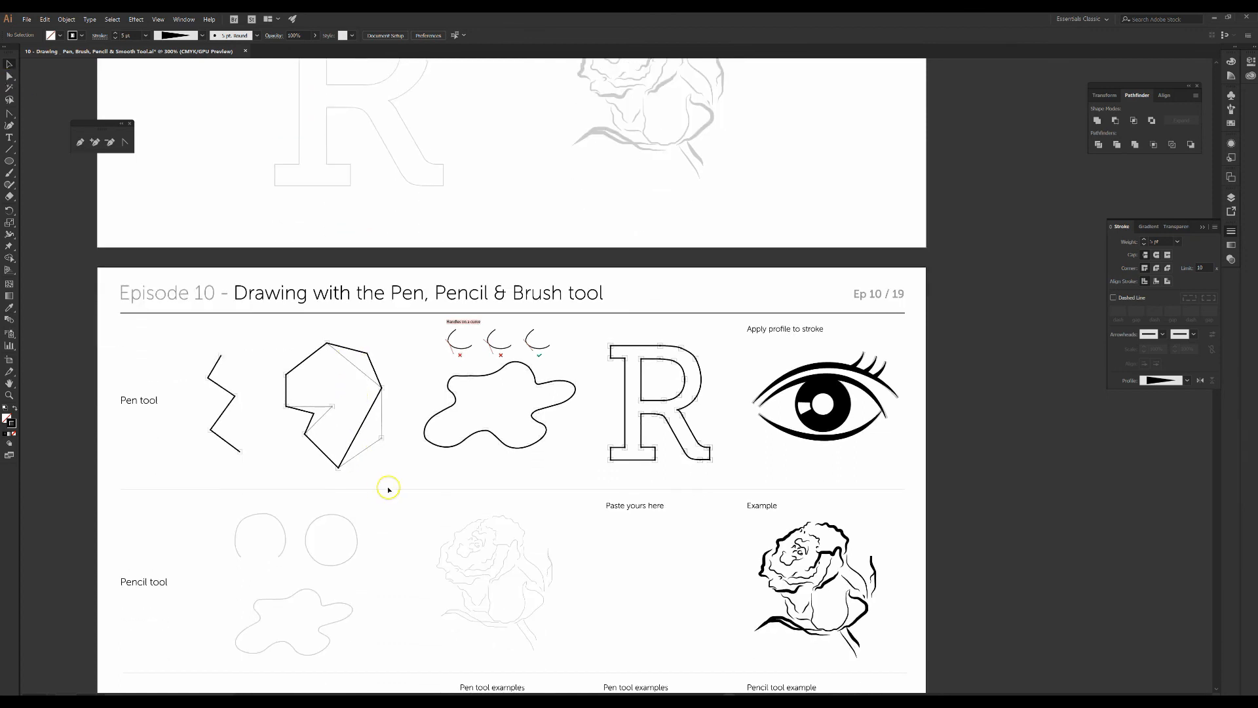